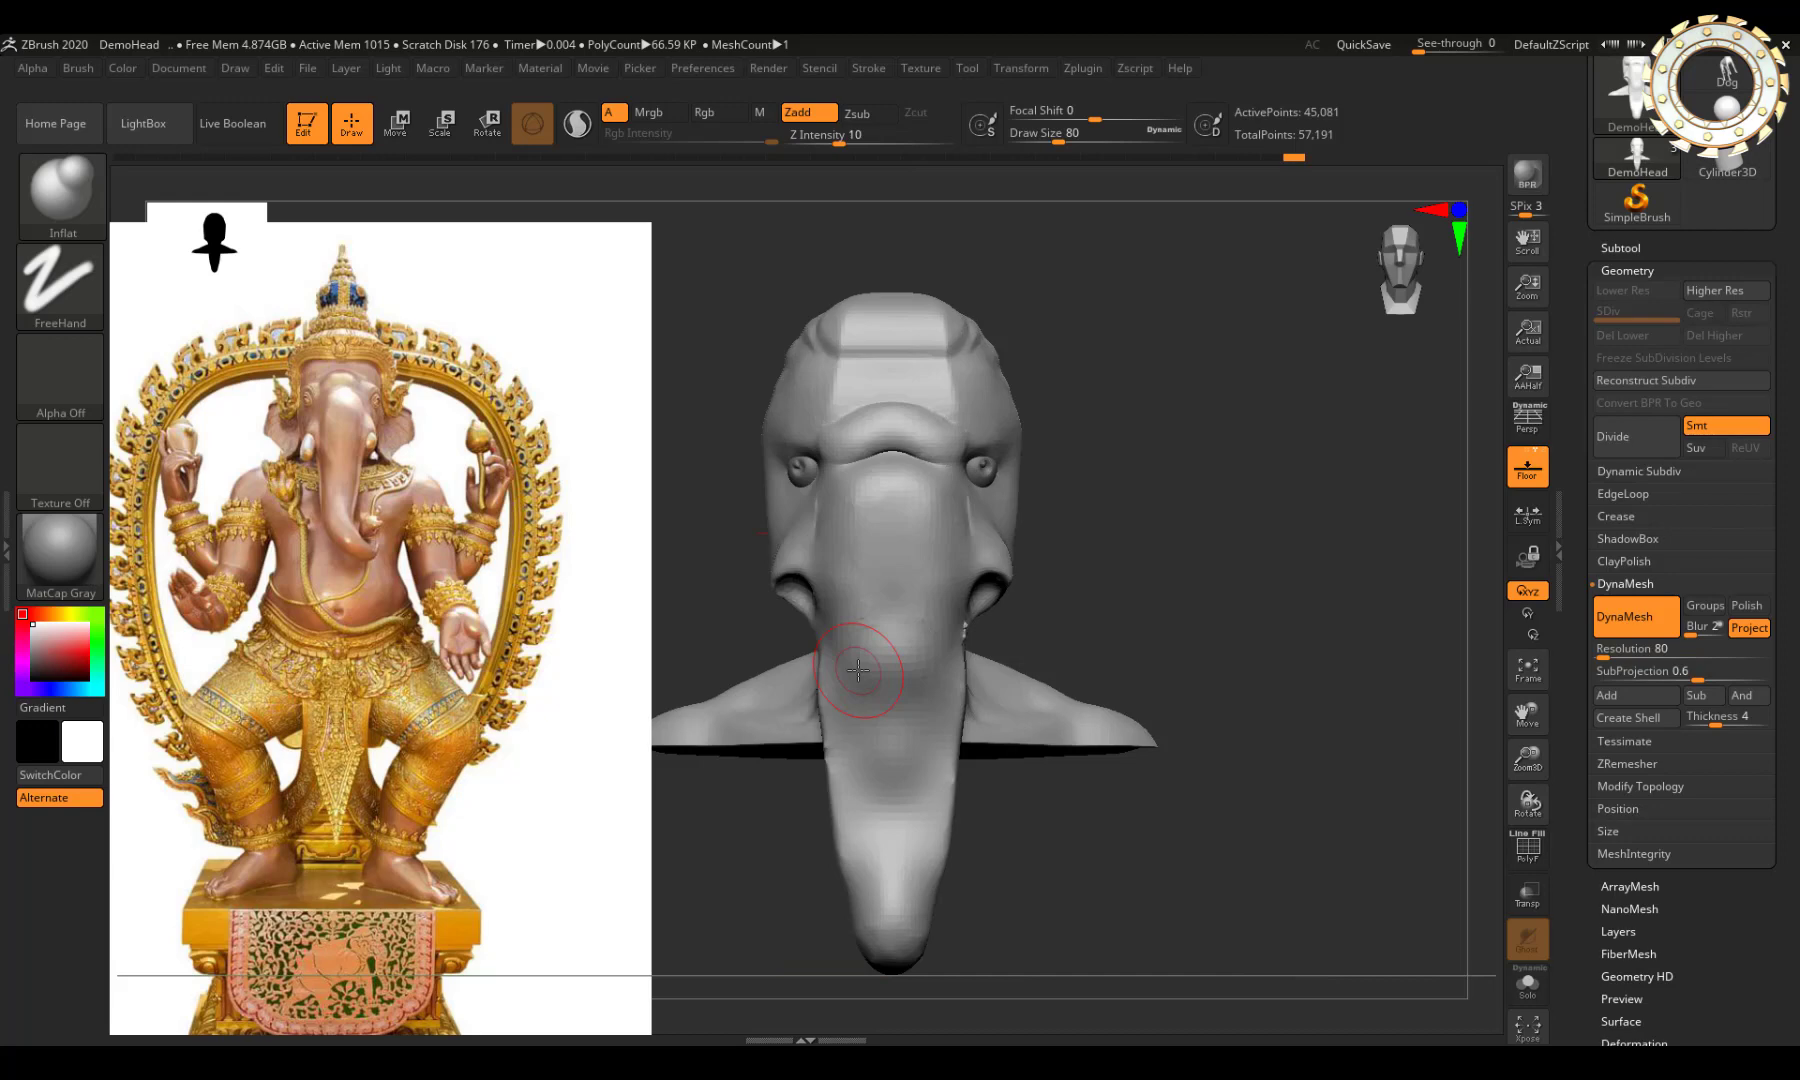
Step: Orbit to check the head's front and profile, and reduce the brush size
mouse_move(985, 313)
right_mouse_down()
mouse_move(966, 314)
mouse_move(1205, 333)
right_mouse_up()
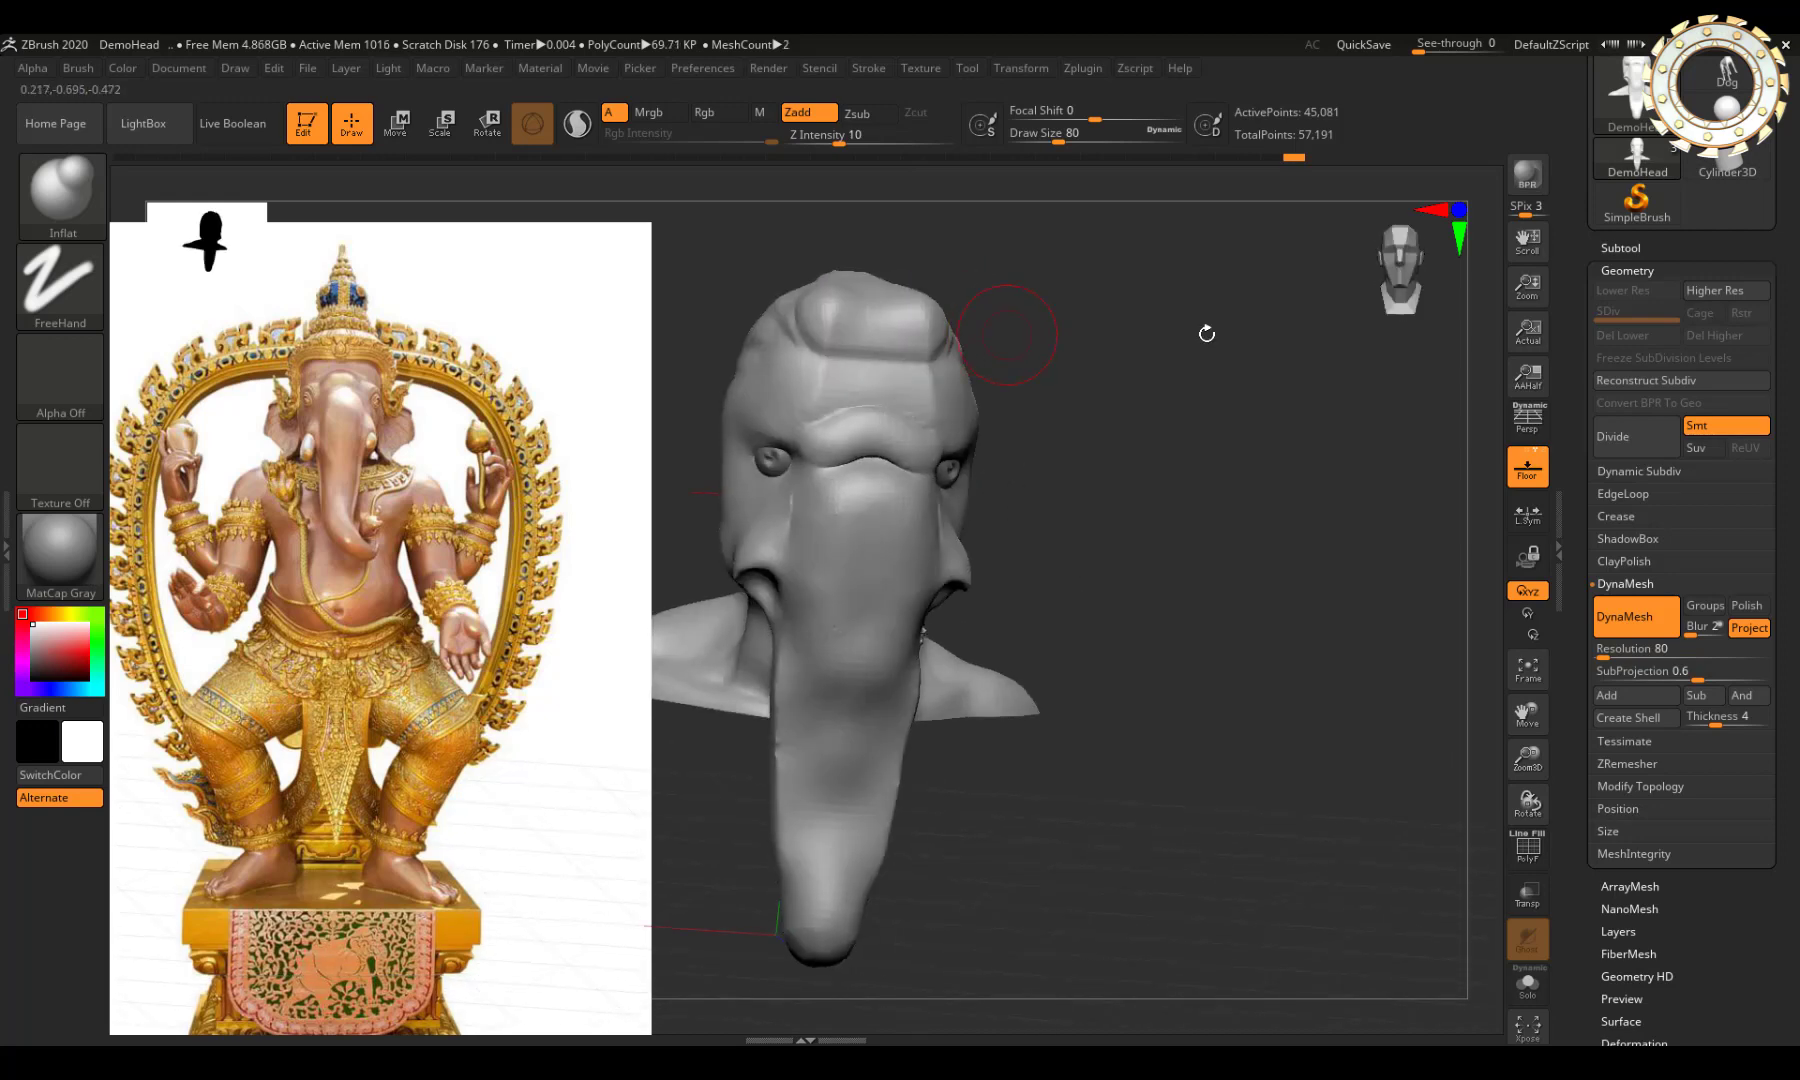
left_click(1395, 293)
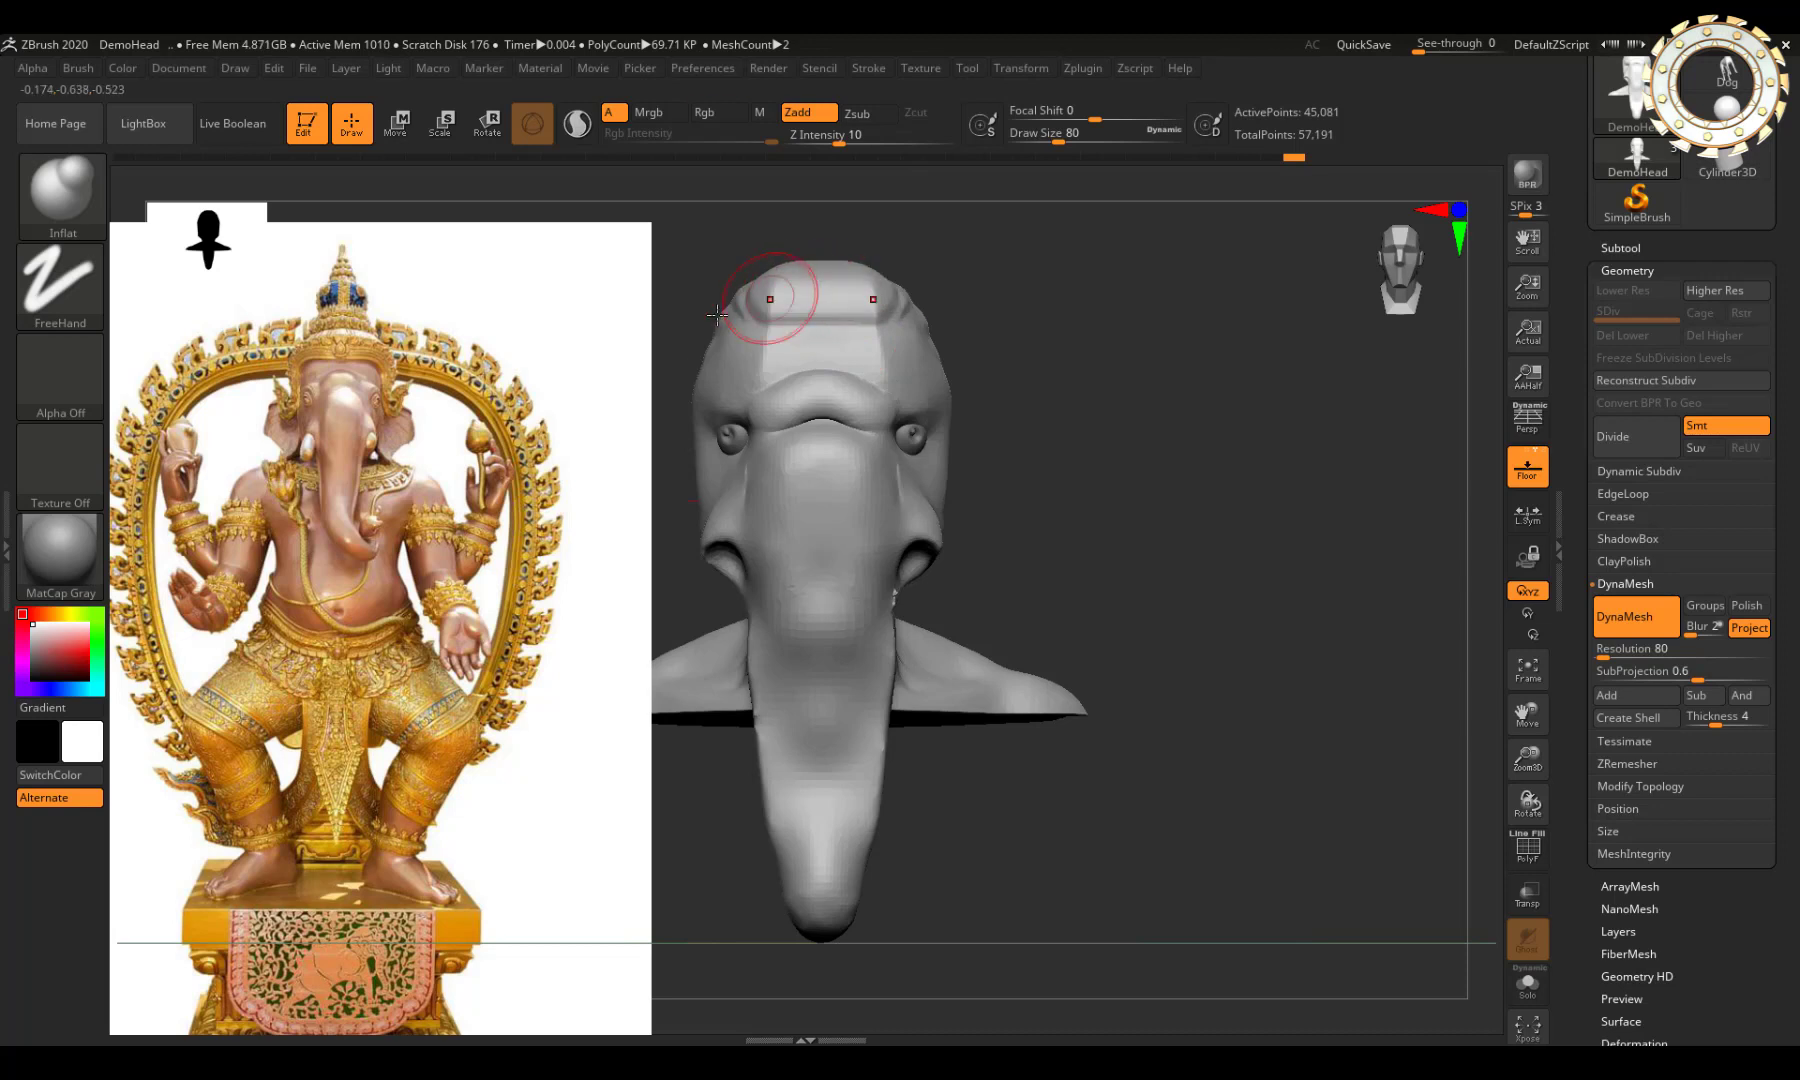
right_click_drag(716, 315, 786, 375)
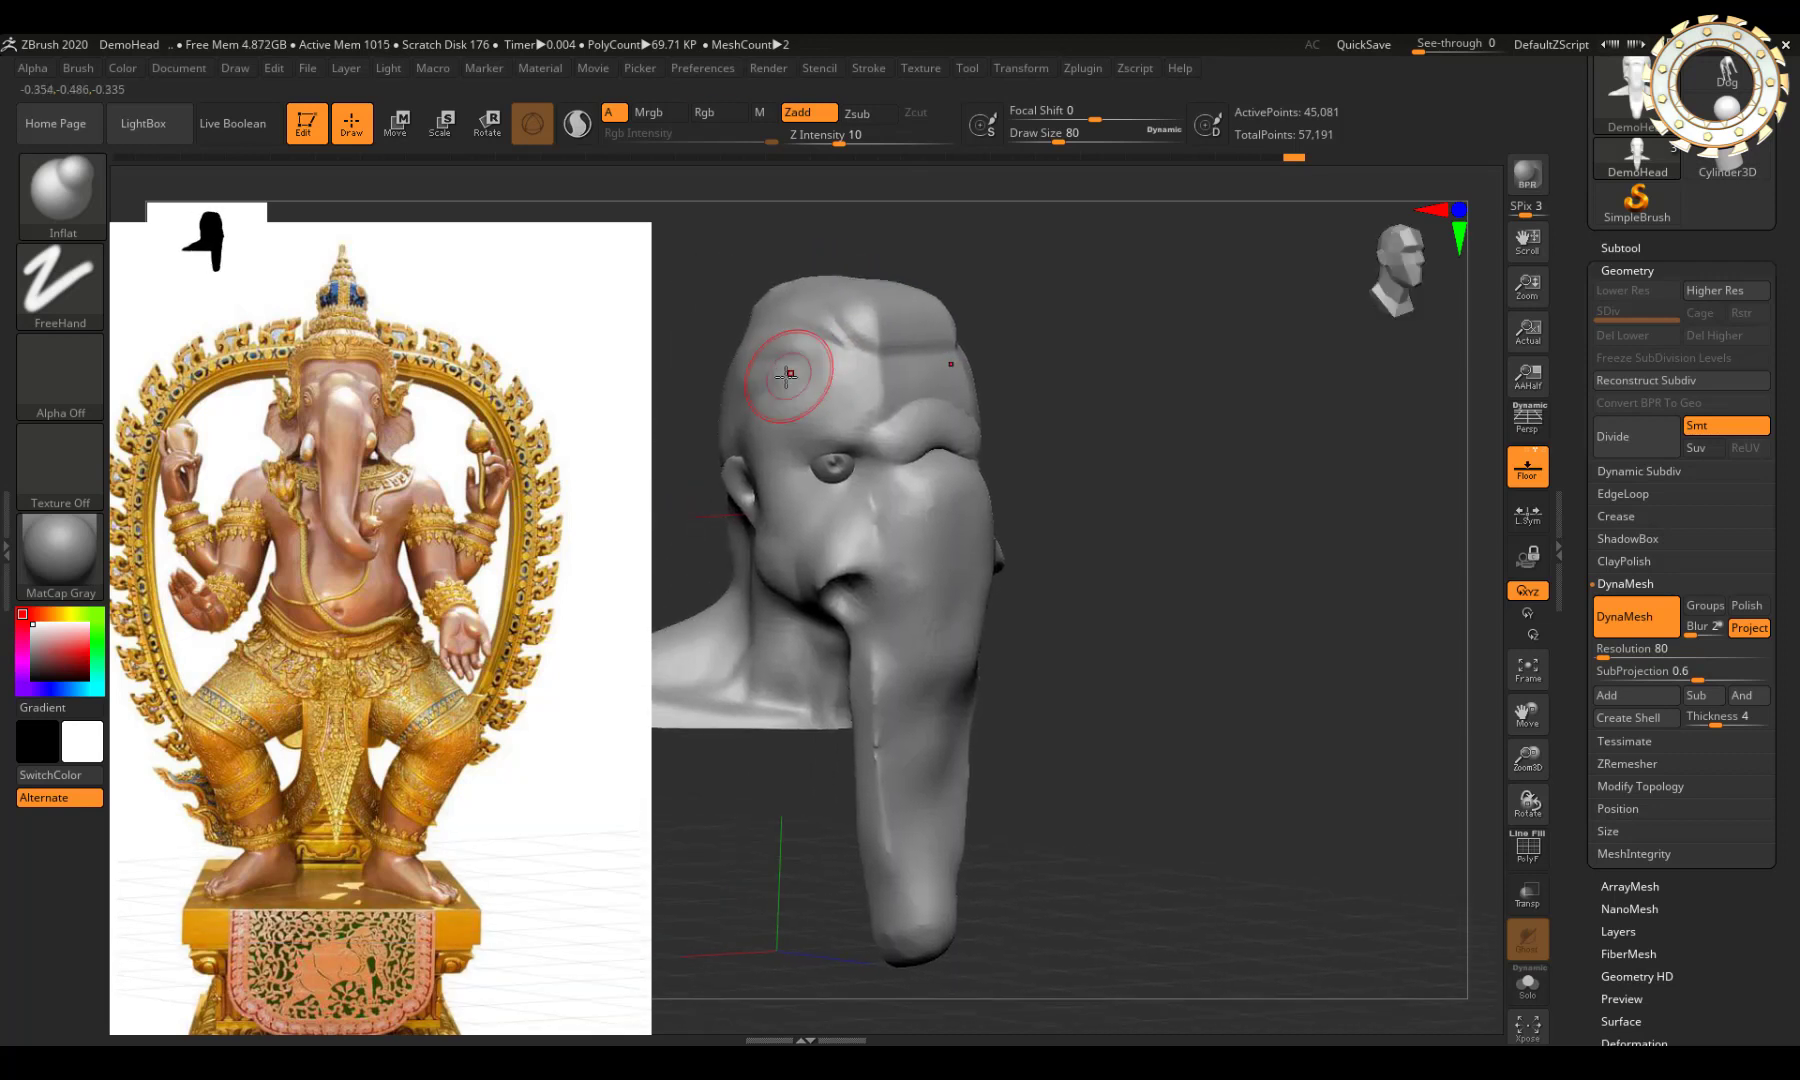
key("bracketleft")
key("bracketleft")
key("bracketleft")
key("bracketleft")
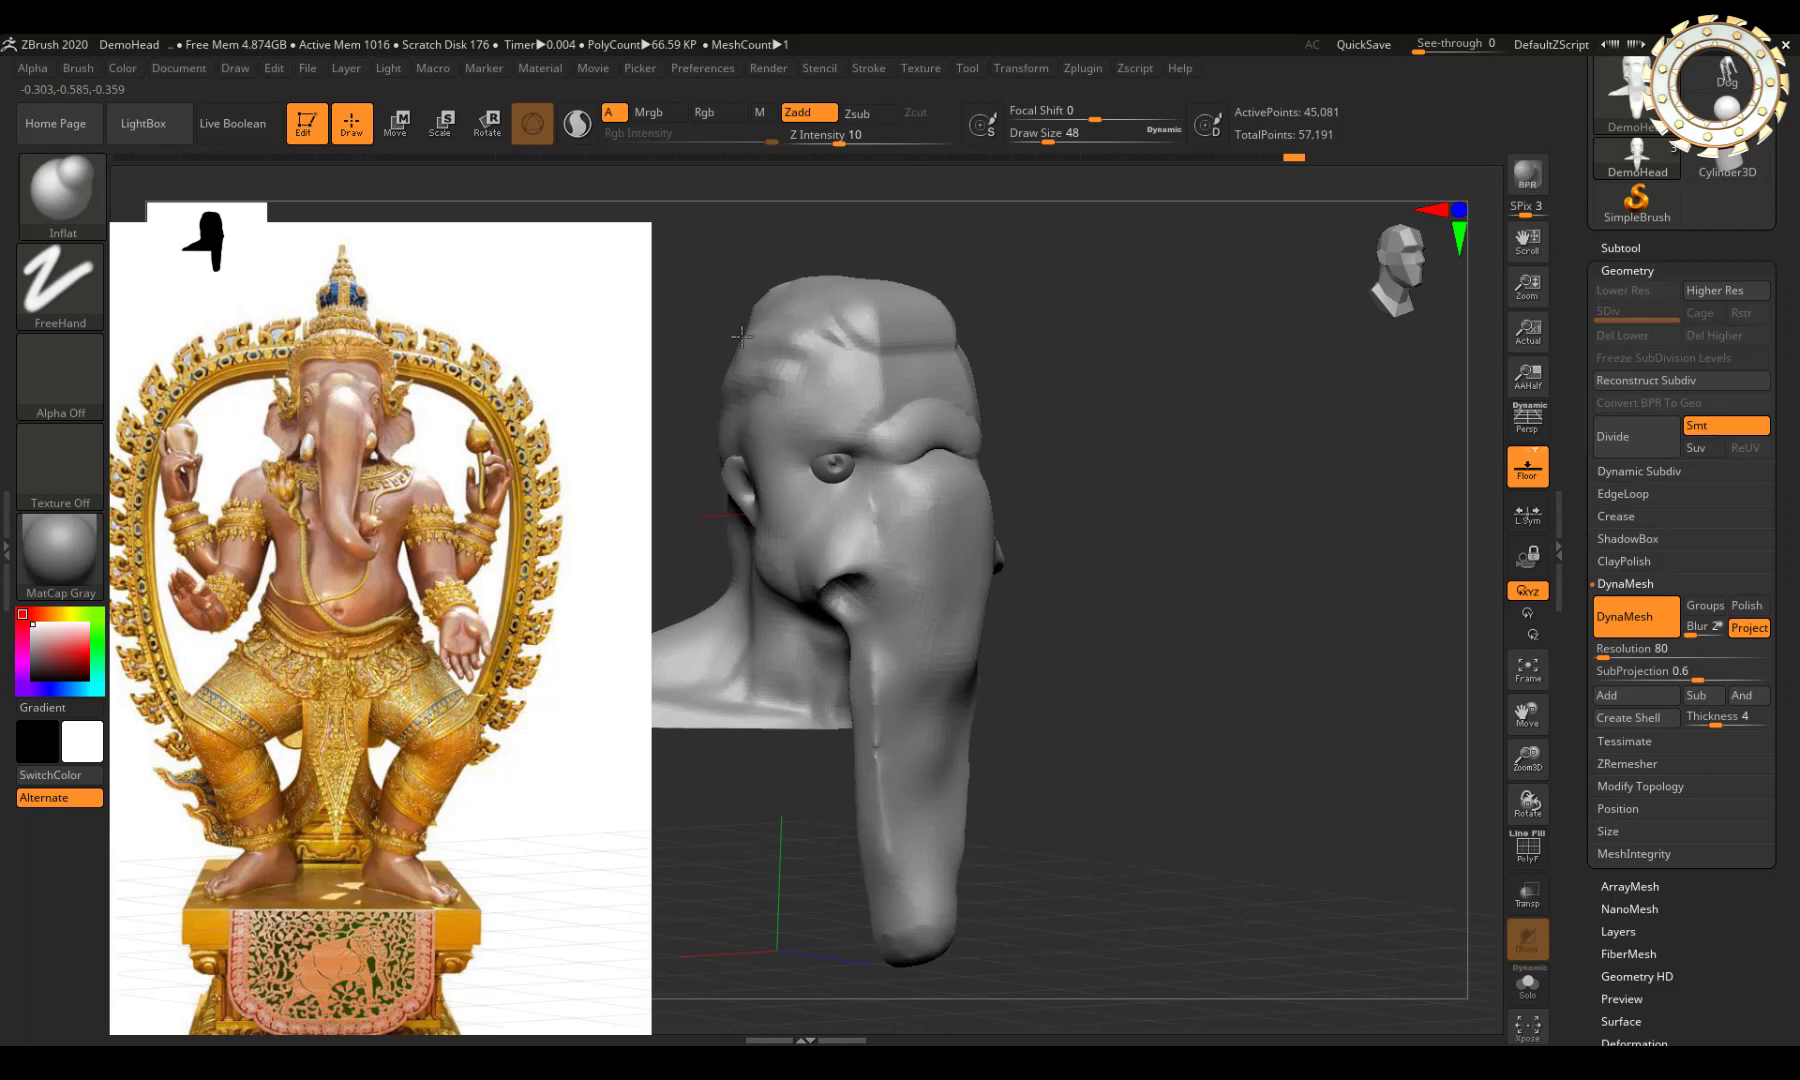
left_click_drag(745, 350, 735, 352, "shift")
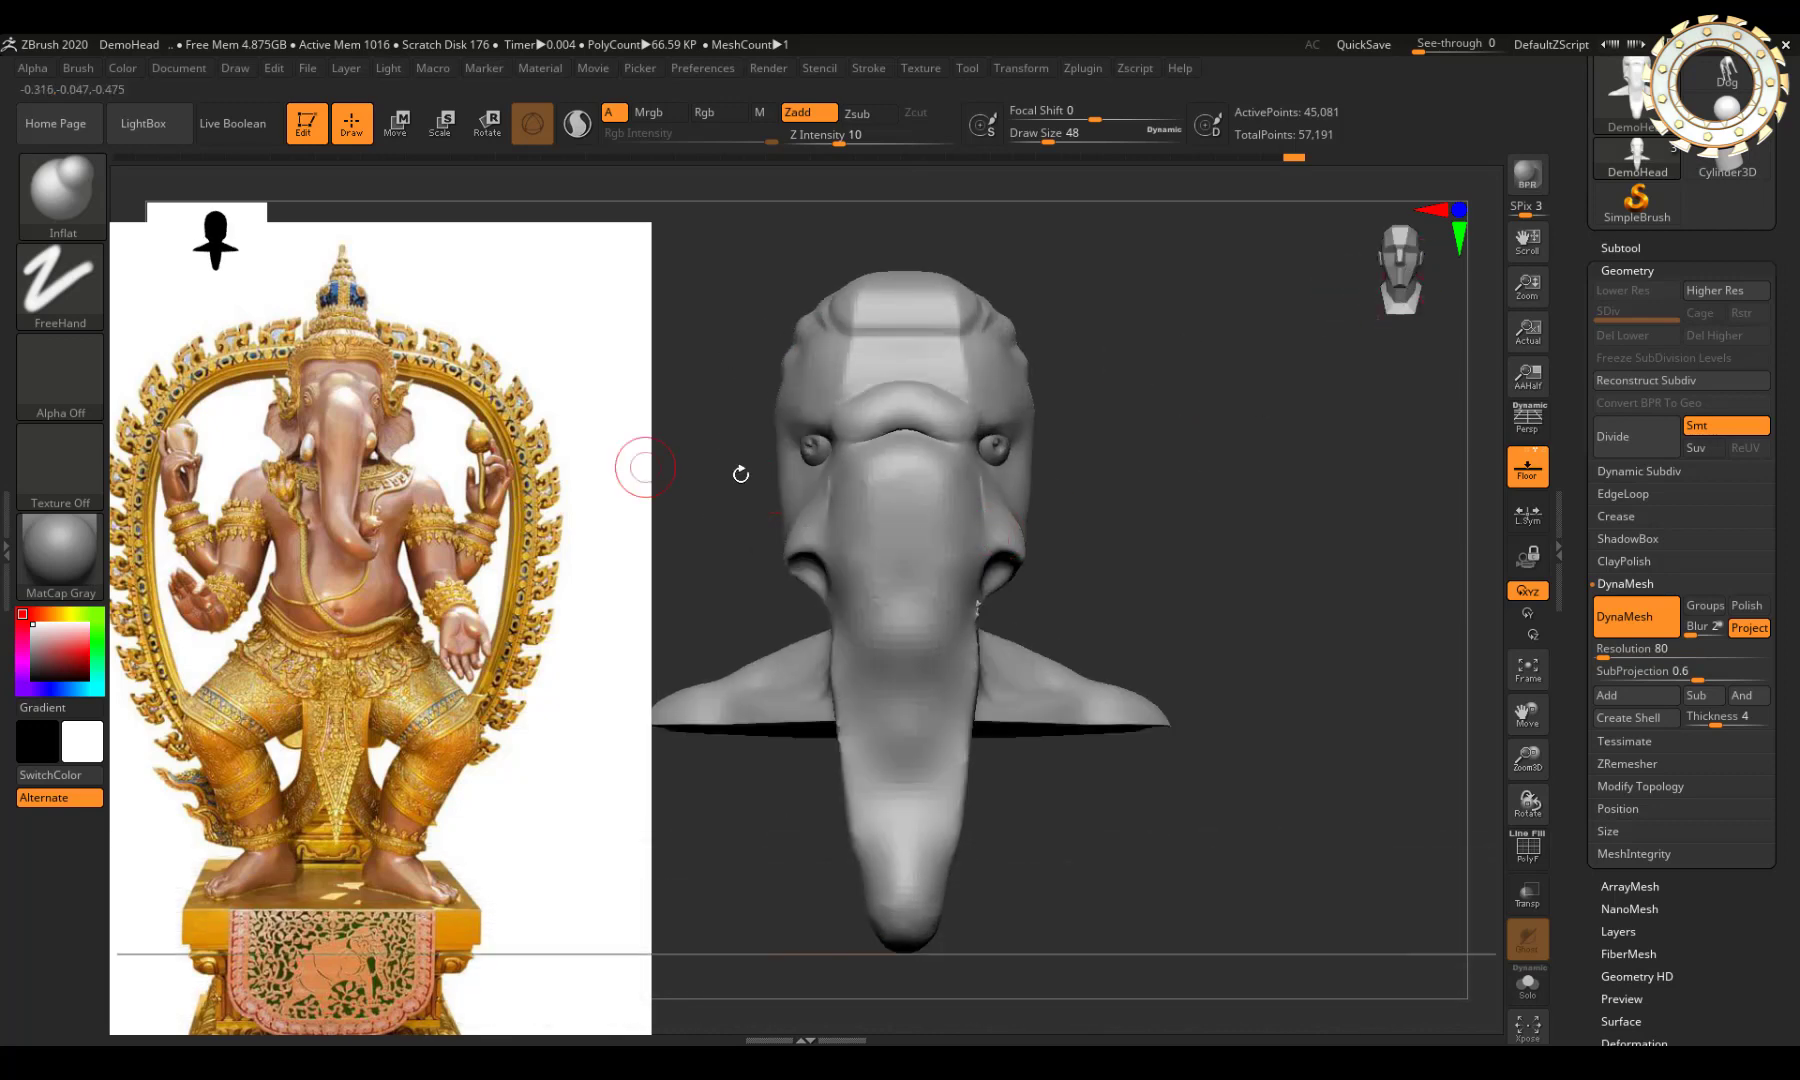
Step: Append a Cylinder3D subtool alongside the DemoHead bust
left_click(1622, 248)
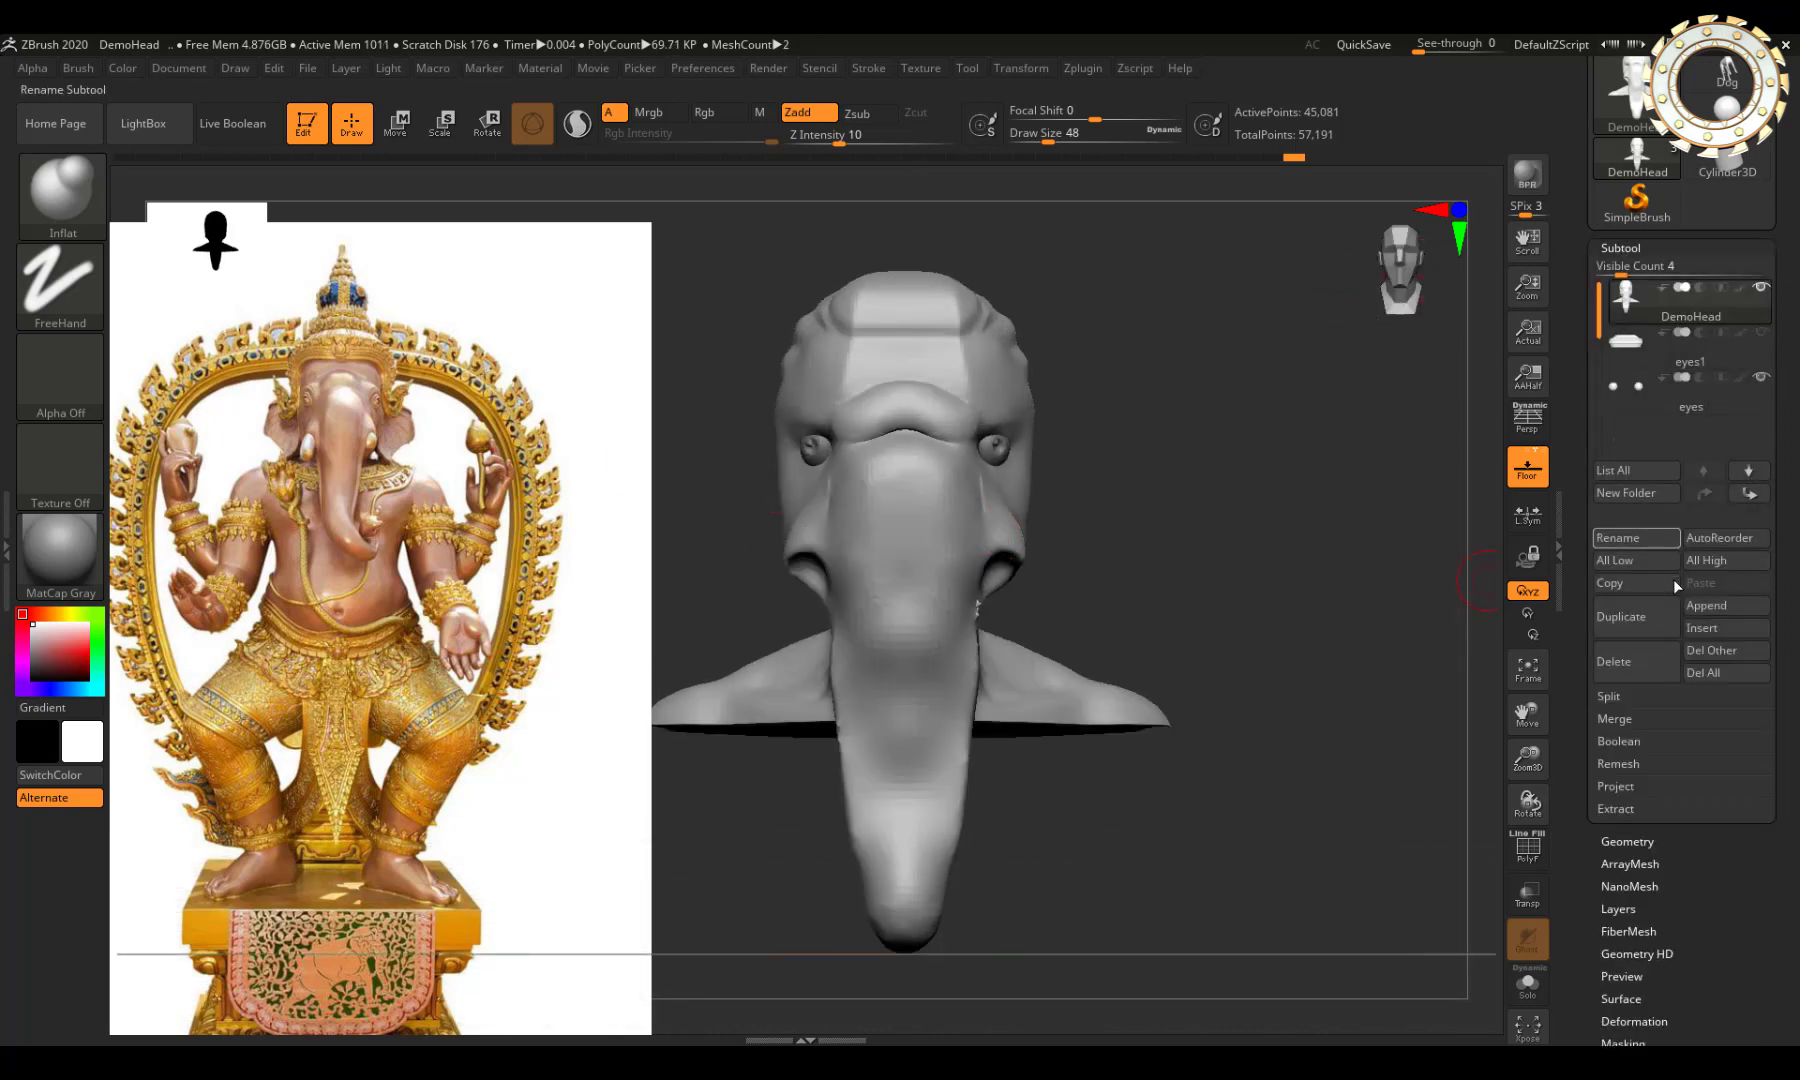
left_click(1706, 605)
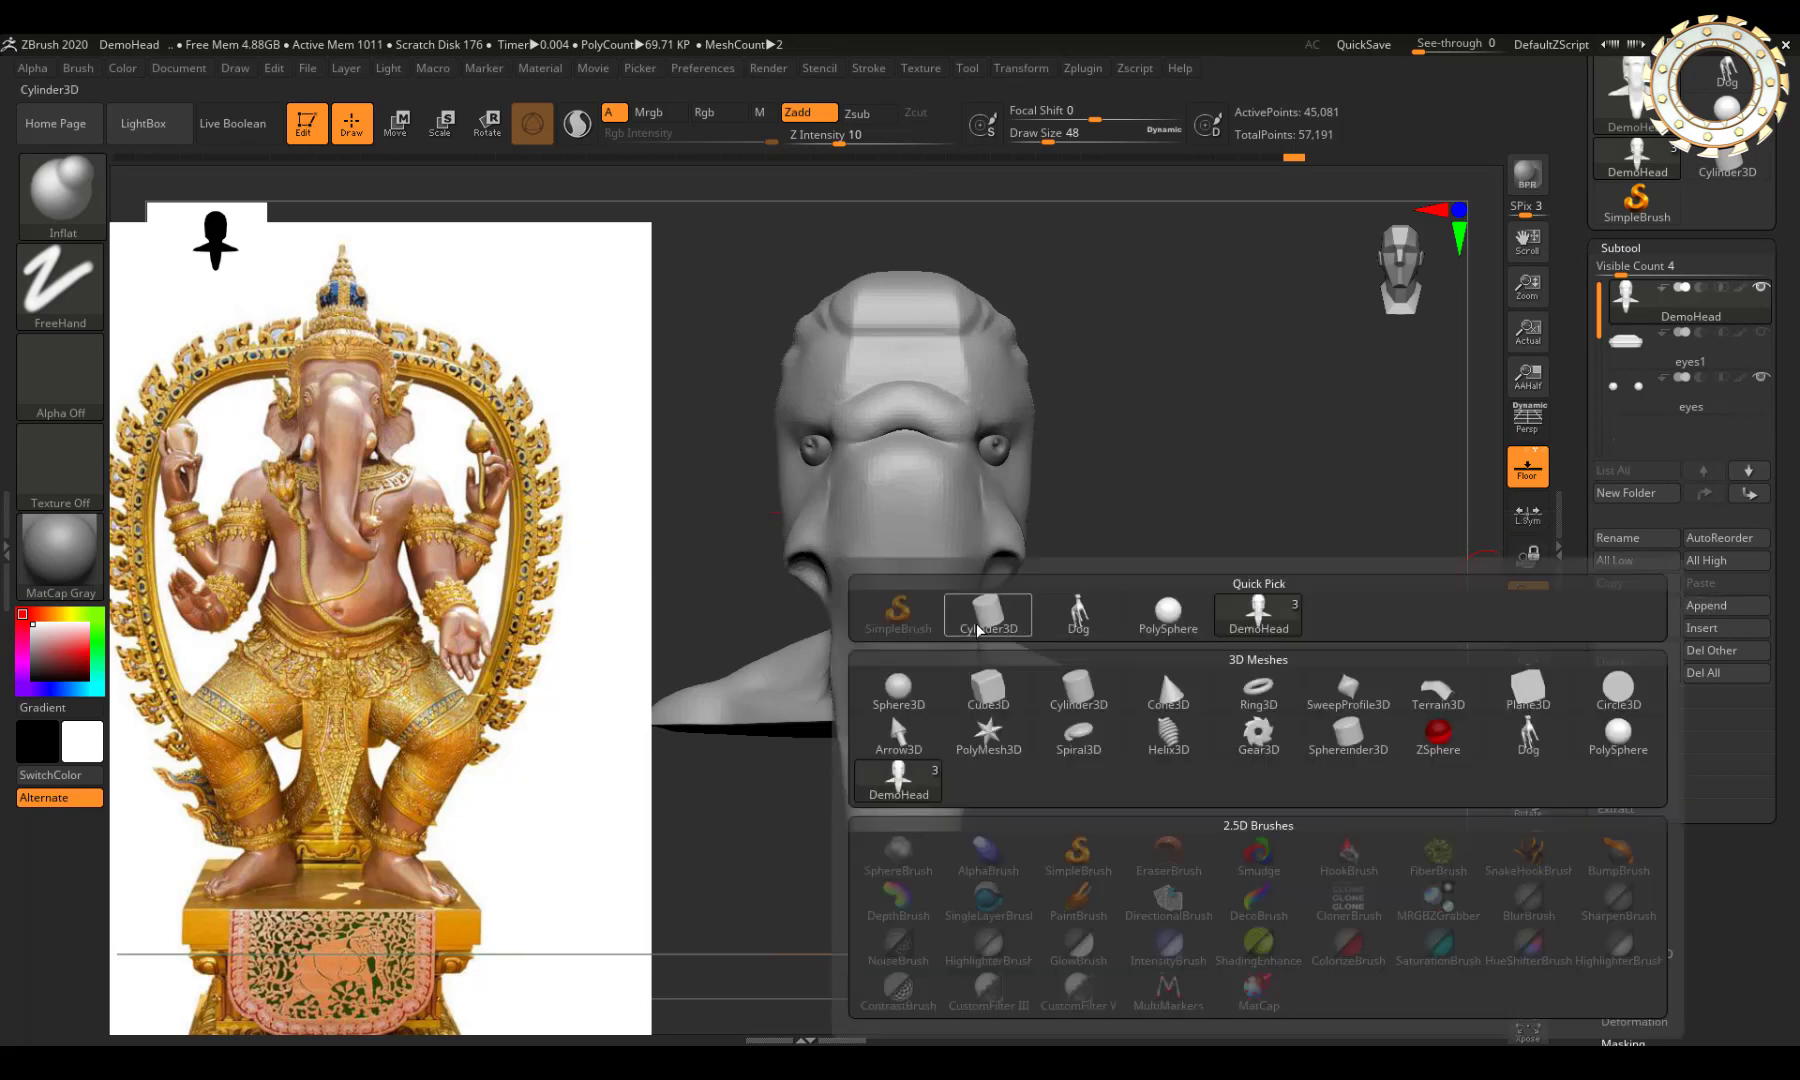
left_click(1022, 628)
Step: Tilt, shrink and move the cylinder beside the trunk base
key("e")
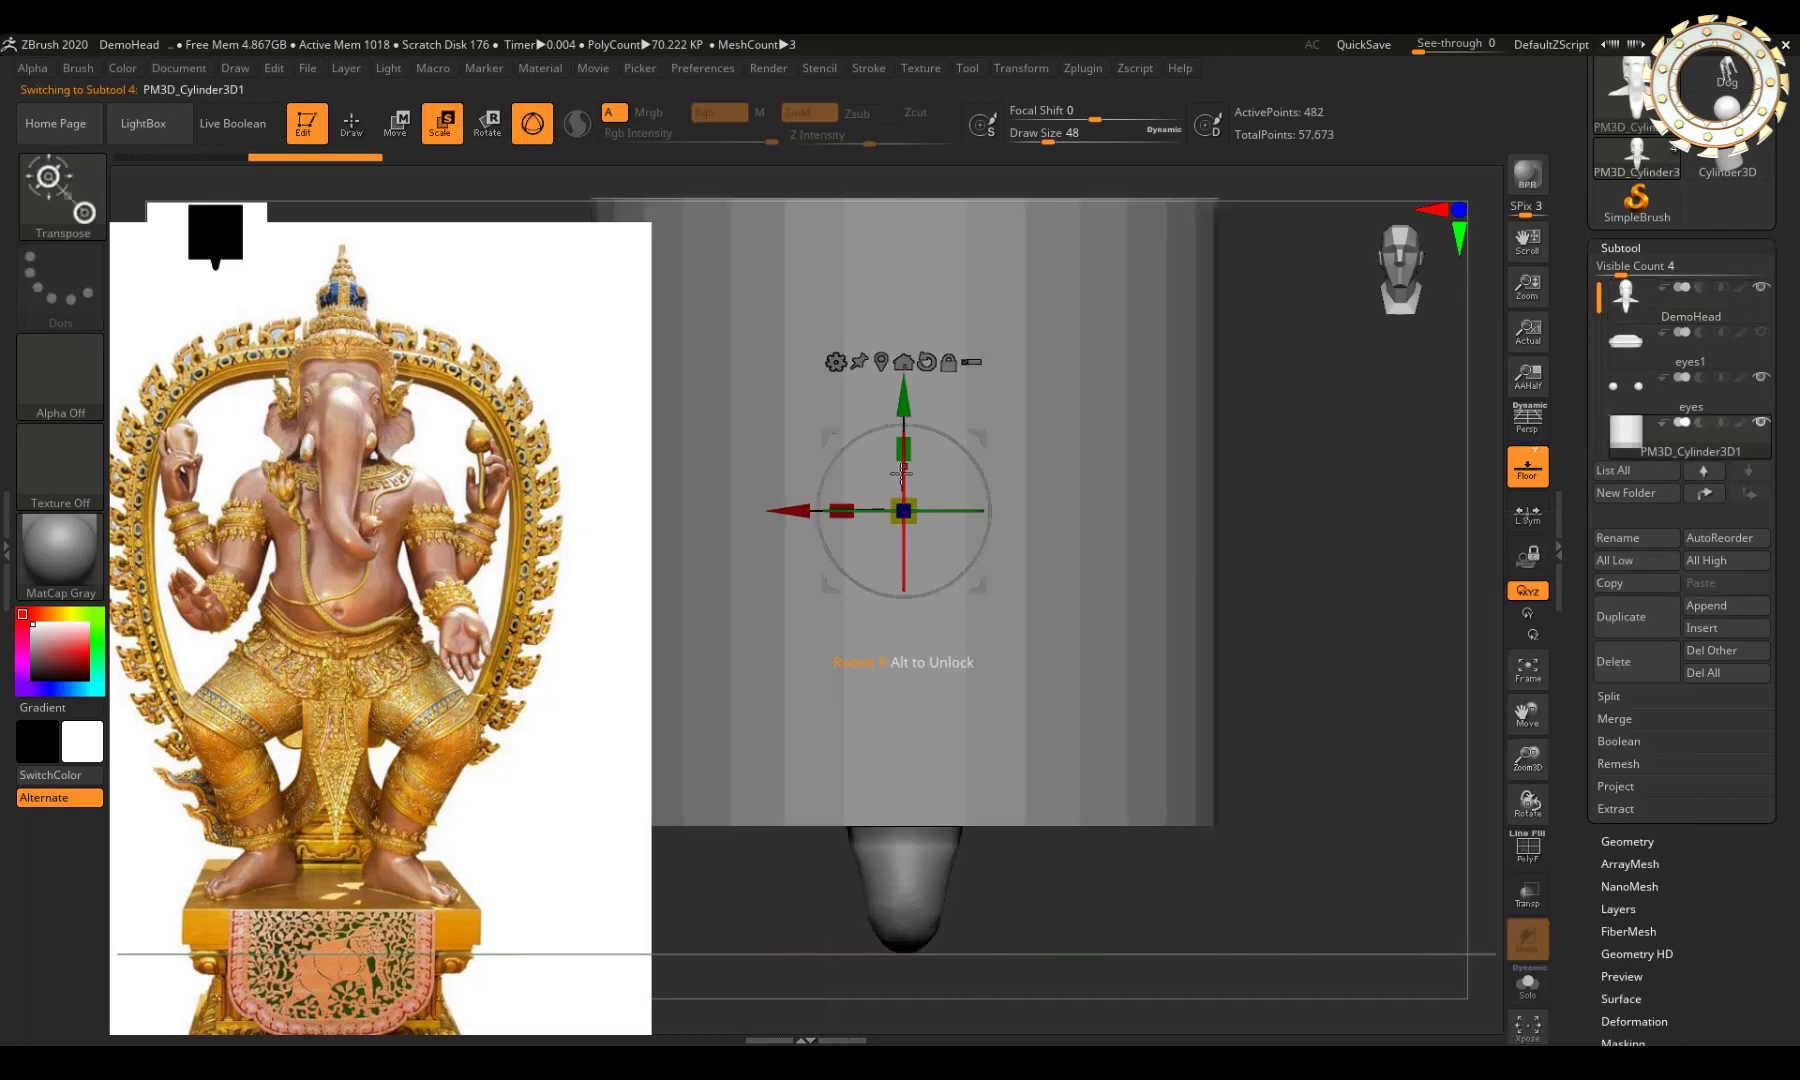
mouse_move(892, 588)
left_mouse_down()
mouse_move(901, 490)
mouse_move(1091, 621)
left_mouse_up()
mouse_move(920, 515)
left_mouse_down()
mouse_move(1250, 600)
mouse_move(1237, 686)
left_mouse_up()
left_click_drag(1255, 600, 996, 594)
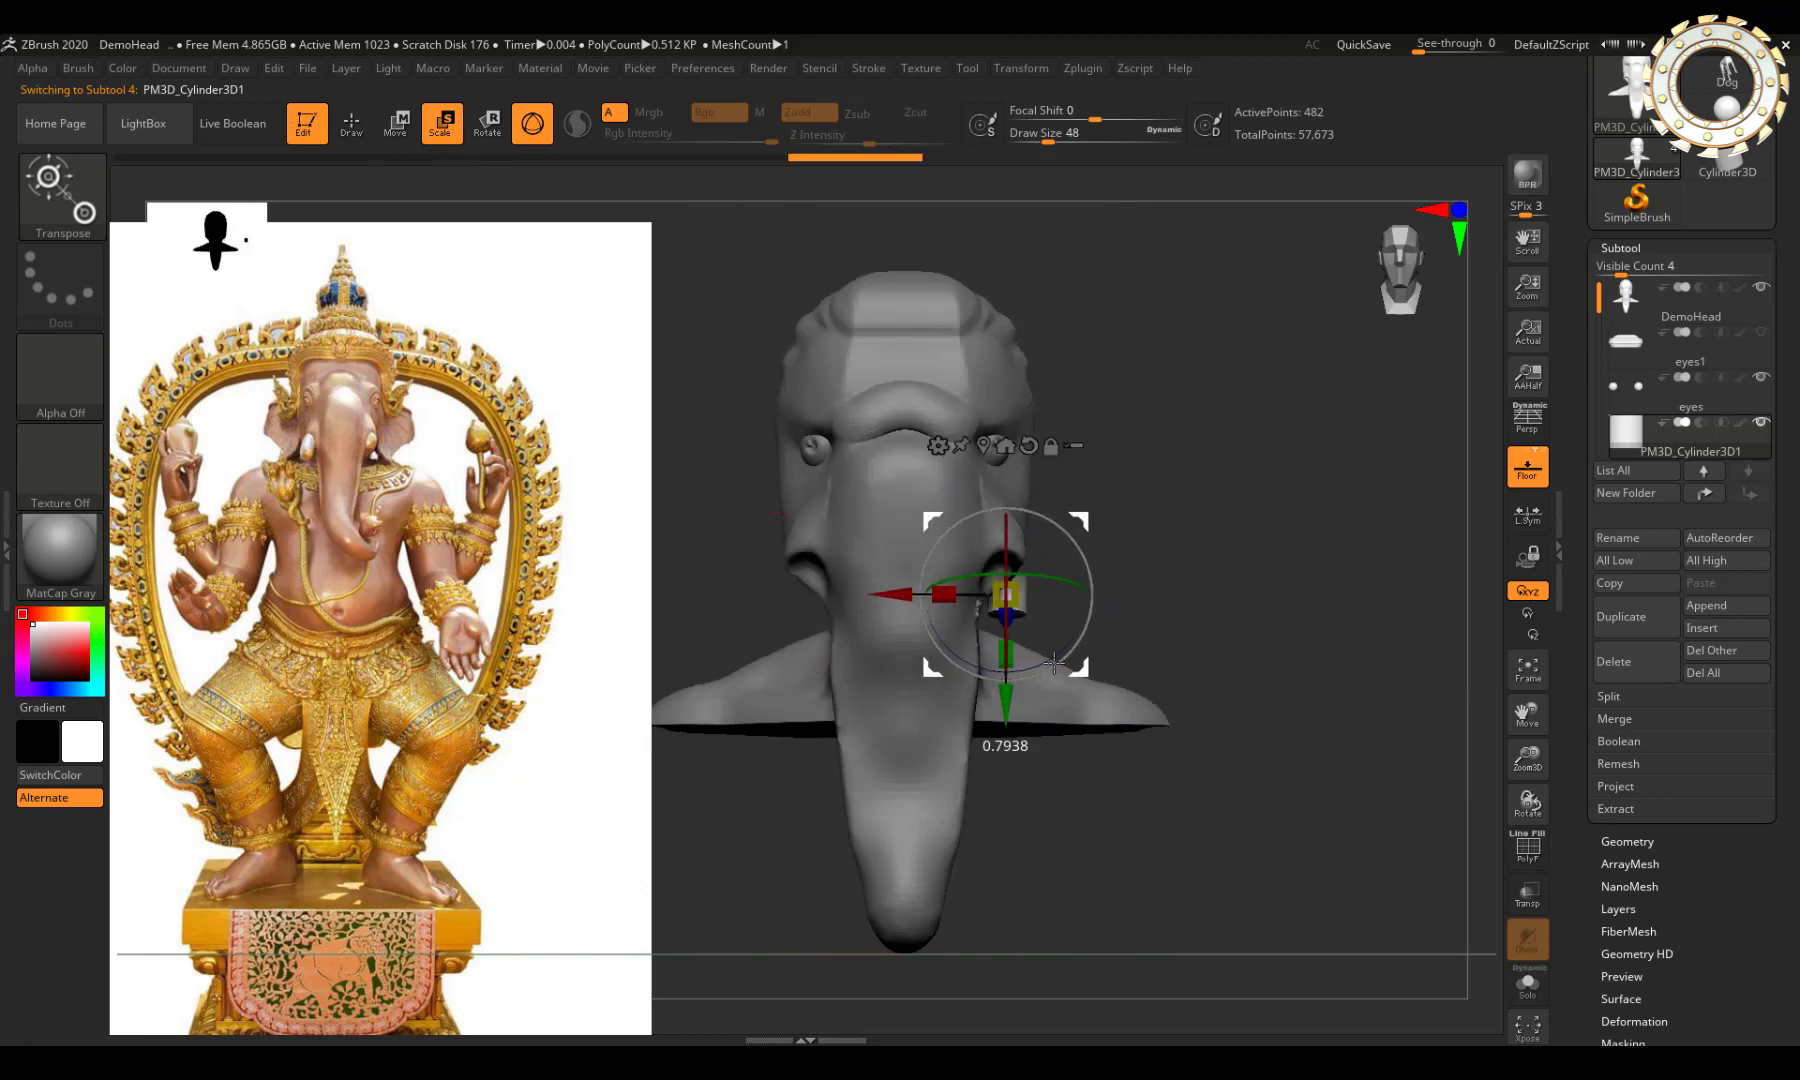
left_click_drag(1150, 820, 1010, 810)
left_click_drag(1055, 612, 812, 683)
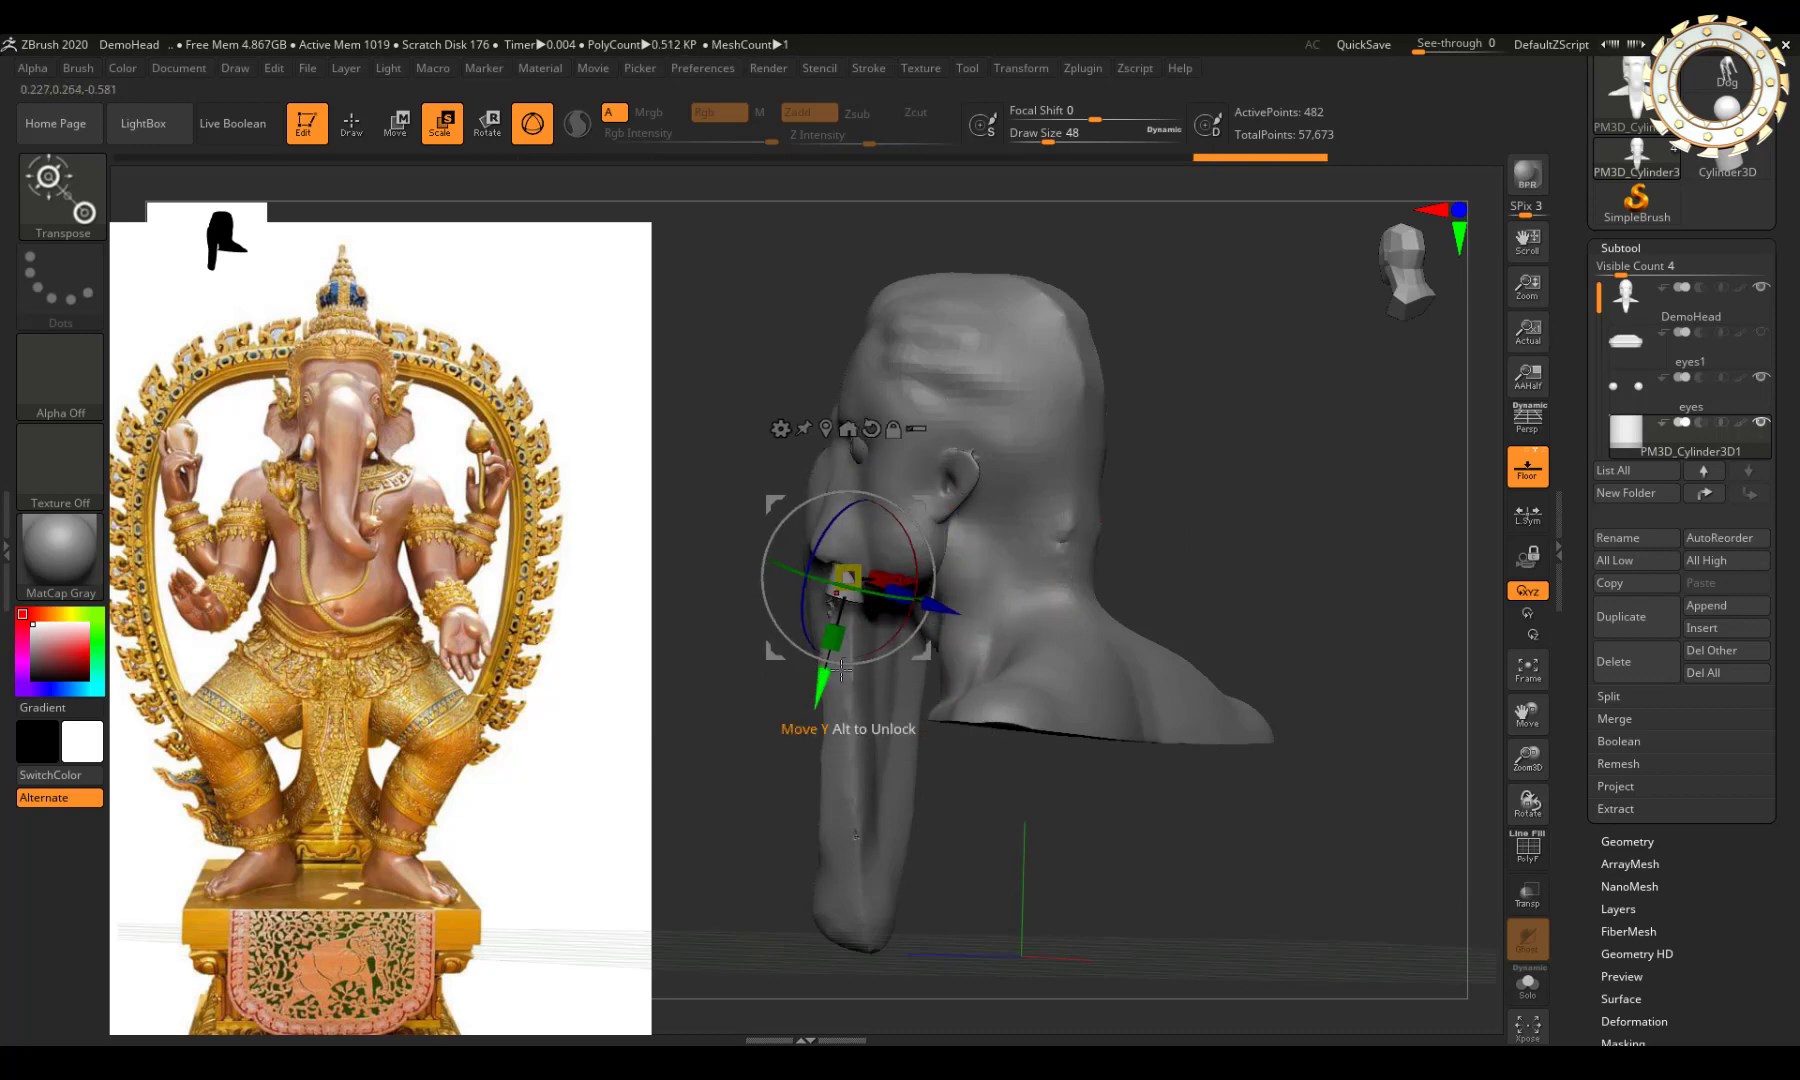
Step: Angle the tusk stub outward about ten degrees and duplicate its subtool
left_click_drag(1400, 280, 1433, 310)
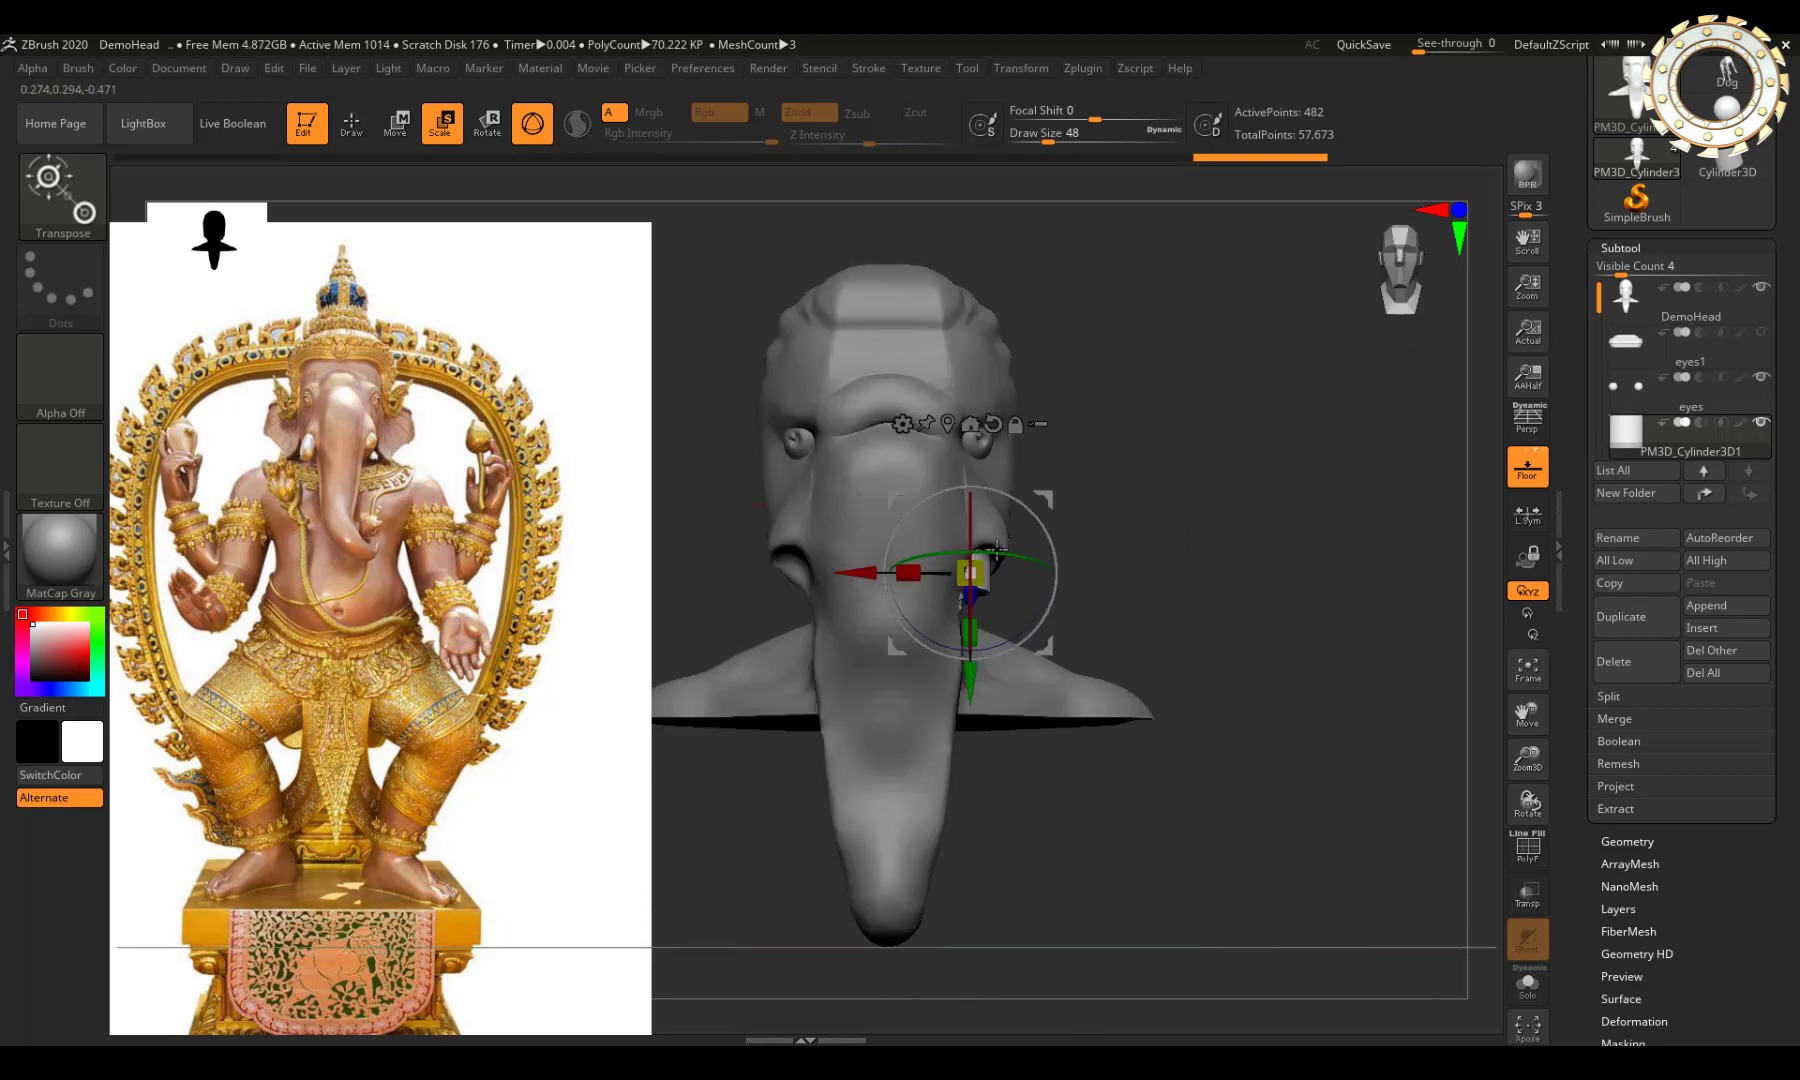
mouse_move(968, 610)
left_mouse_down()
mouse_move(970, 578)
mouse_move(1067, 592)
mouse_move(1060, 628)
left_mouse_up()
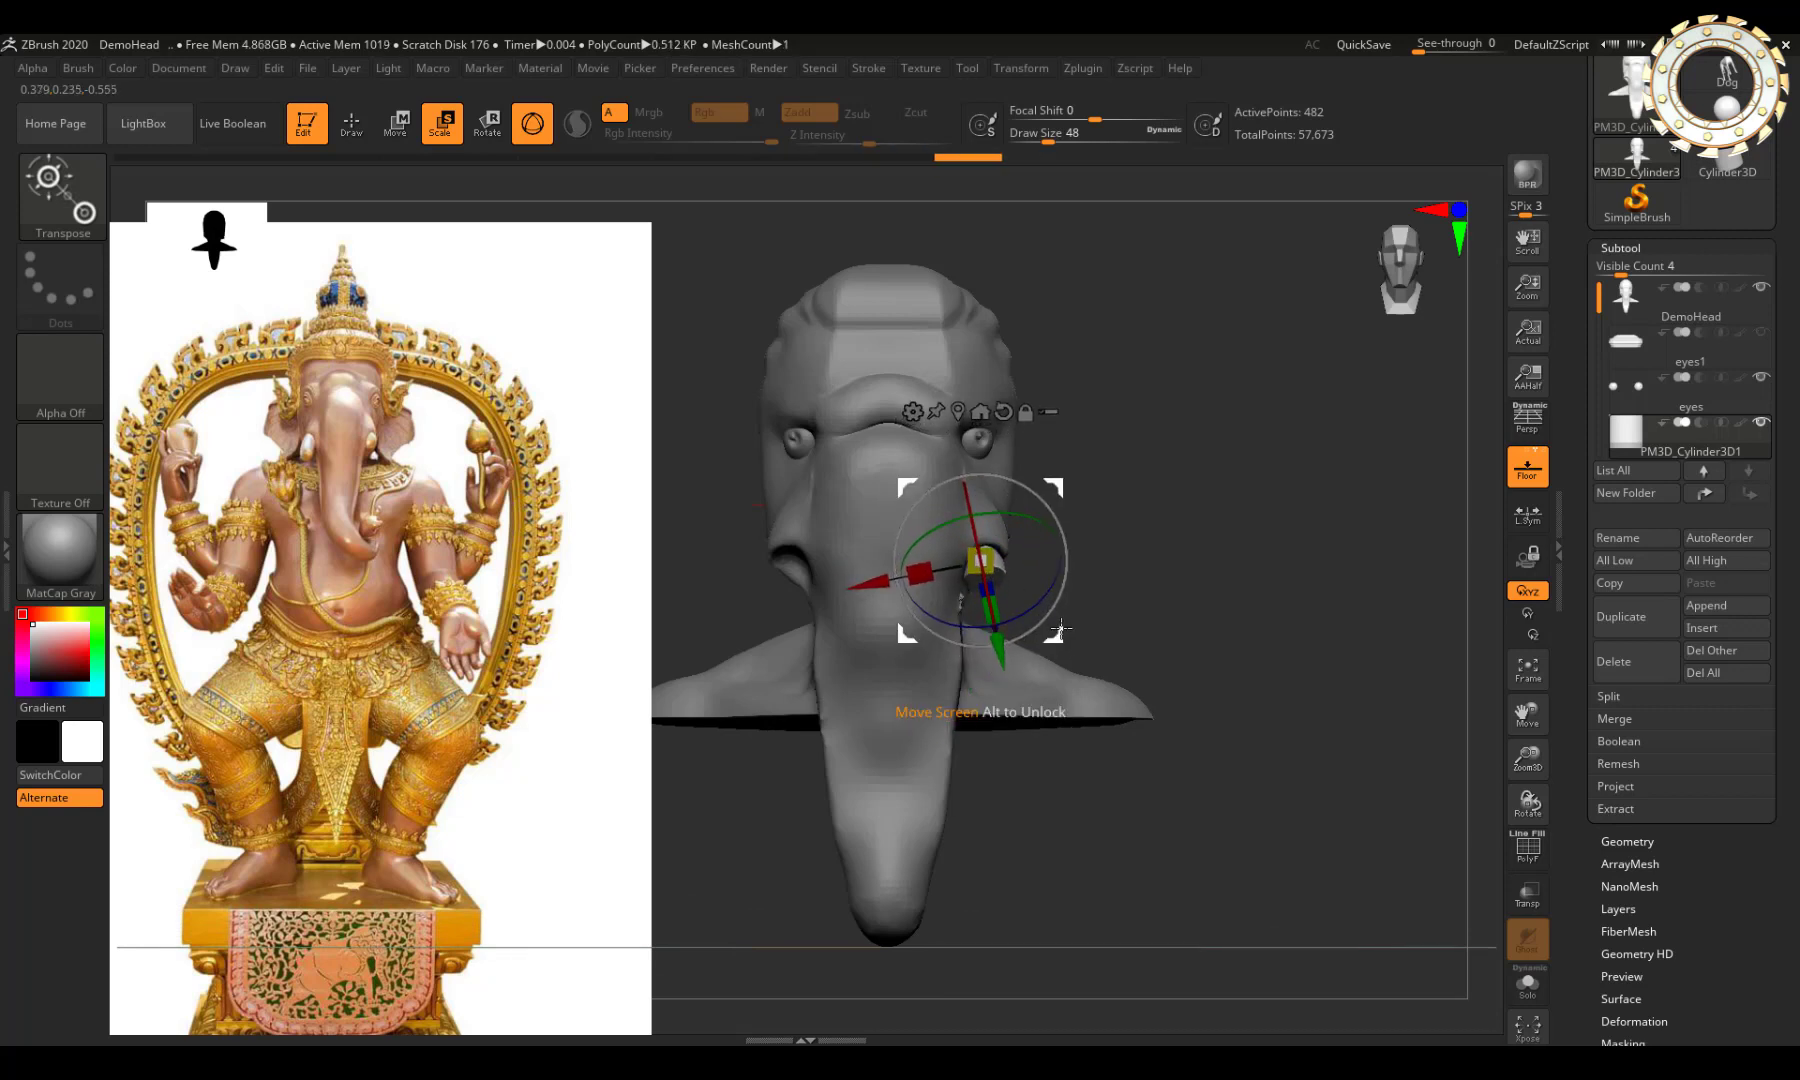
key("q")
key("e")
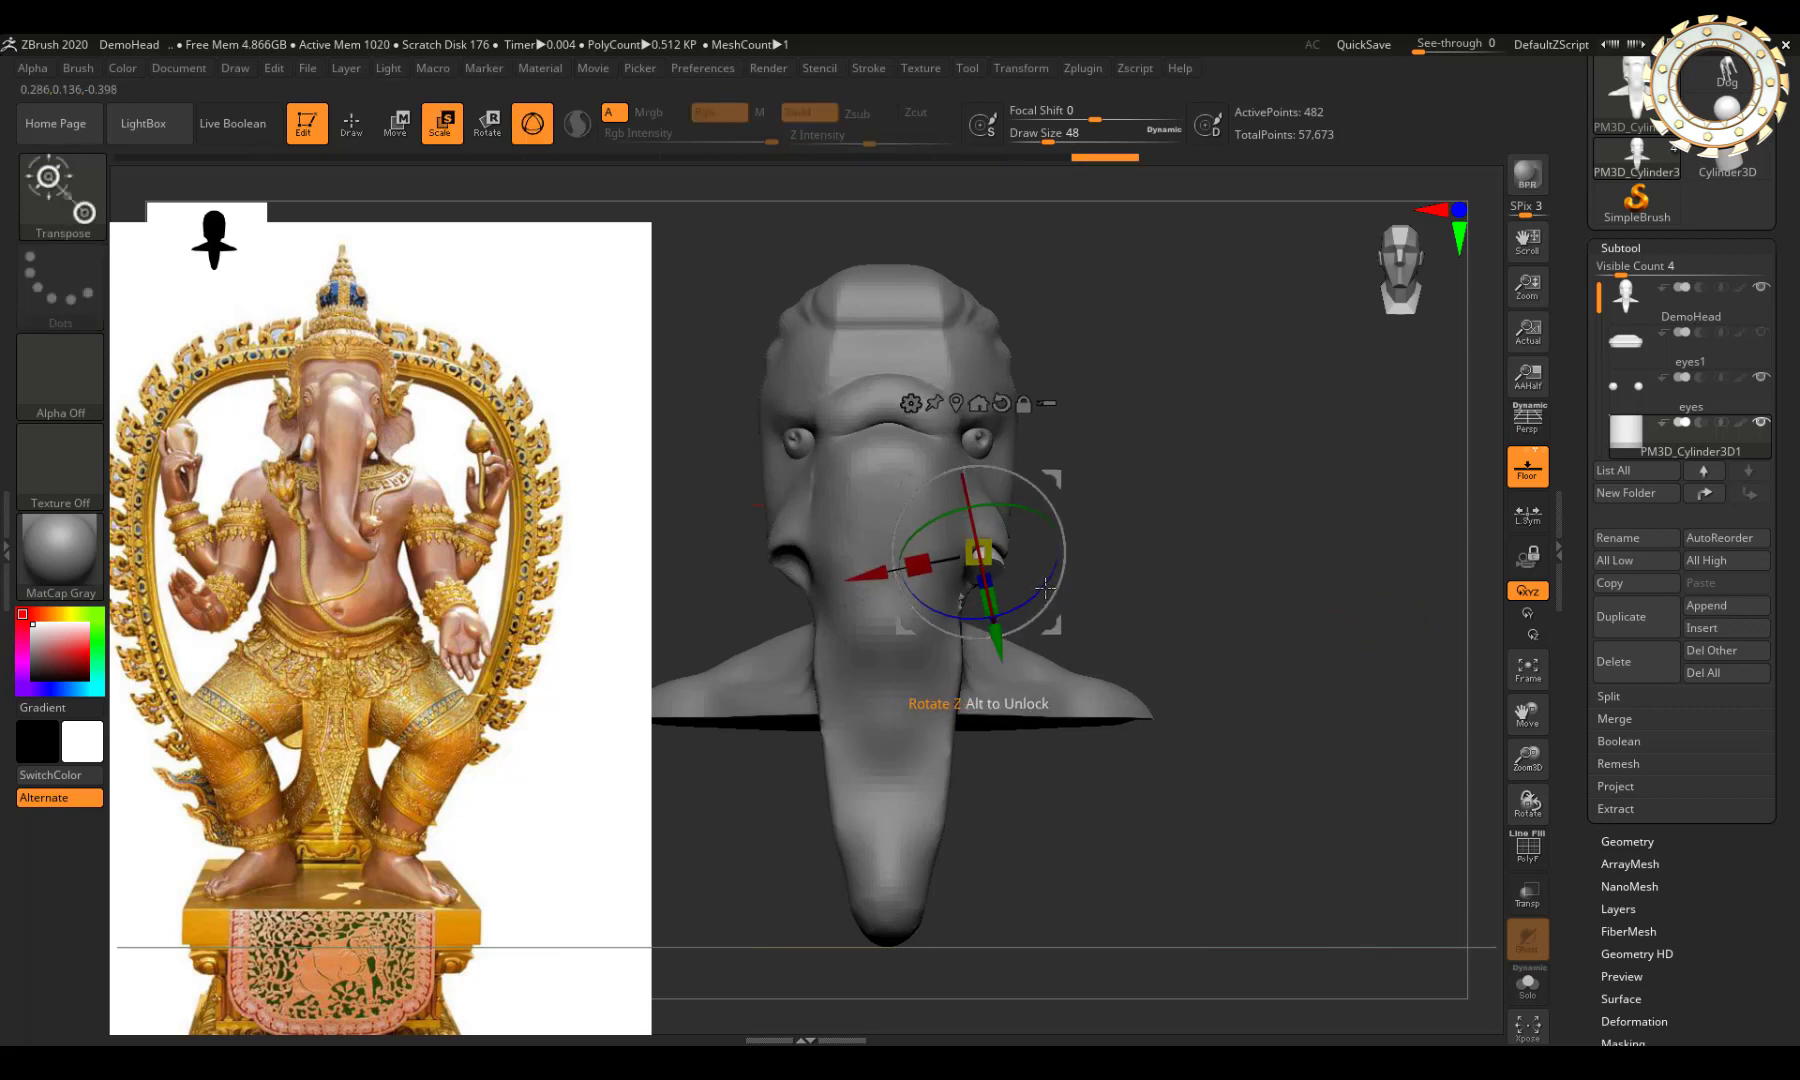
left_click_drag(1045, 592, 1054, 605)
key("q")
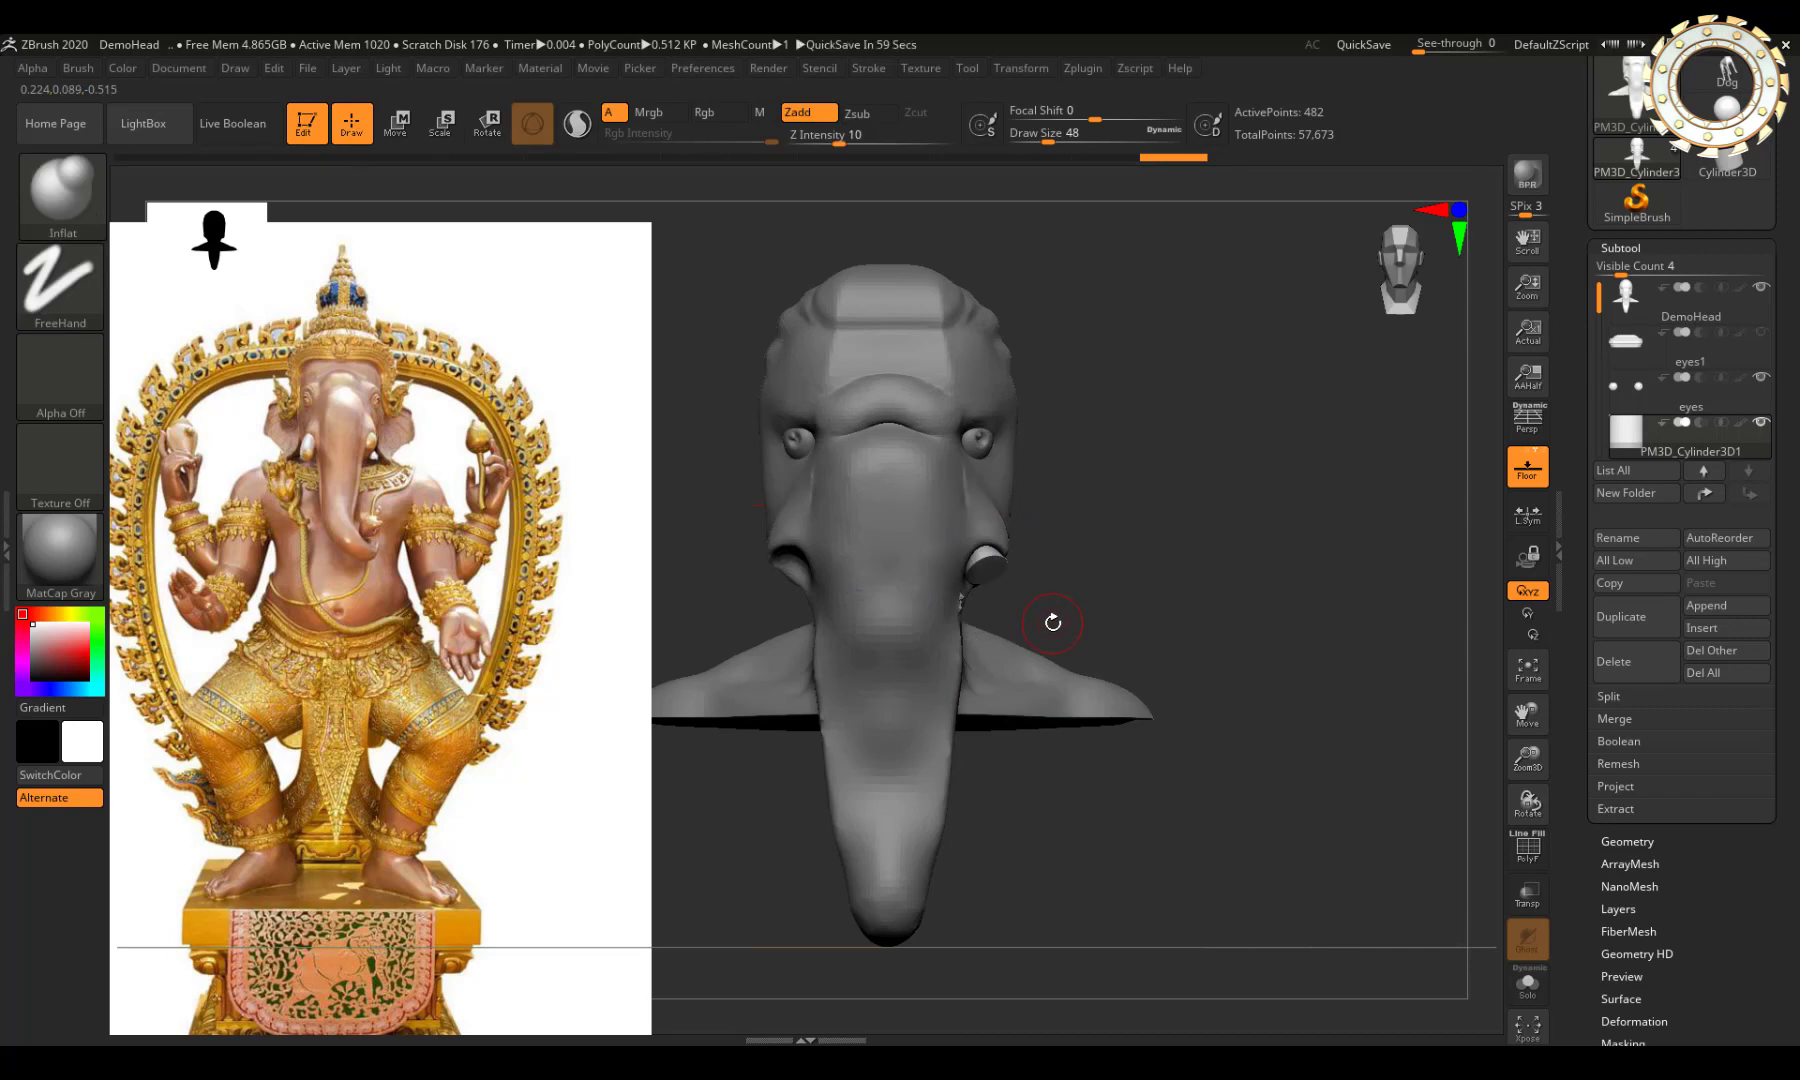
left_click(1621, 616)
Step: Mirror the duplicate cylinder across X to the trunk's opposite side, then check the side view
key("e")
mouse_move(973, 601)
left_mouse_down()
mouse_move(1004, 607)
mouse_move(876, 640)
mouse_move(892, 639)
left_mouse_up()
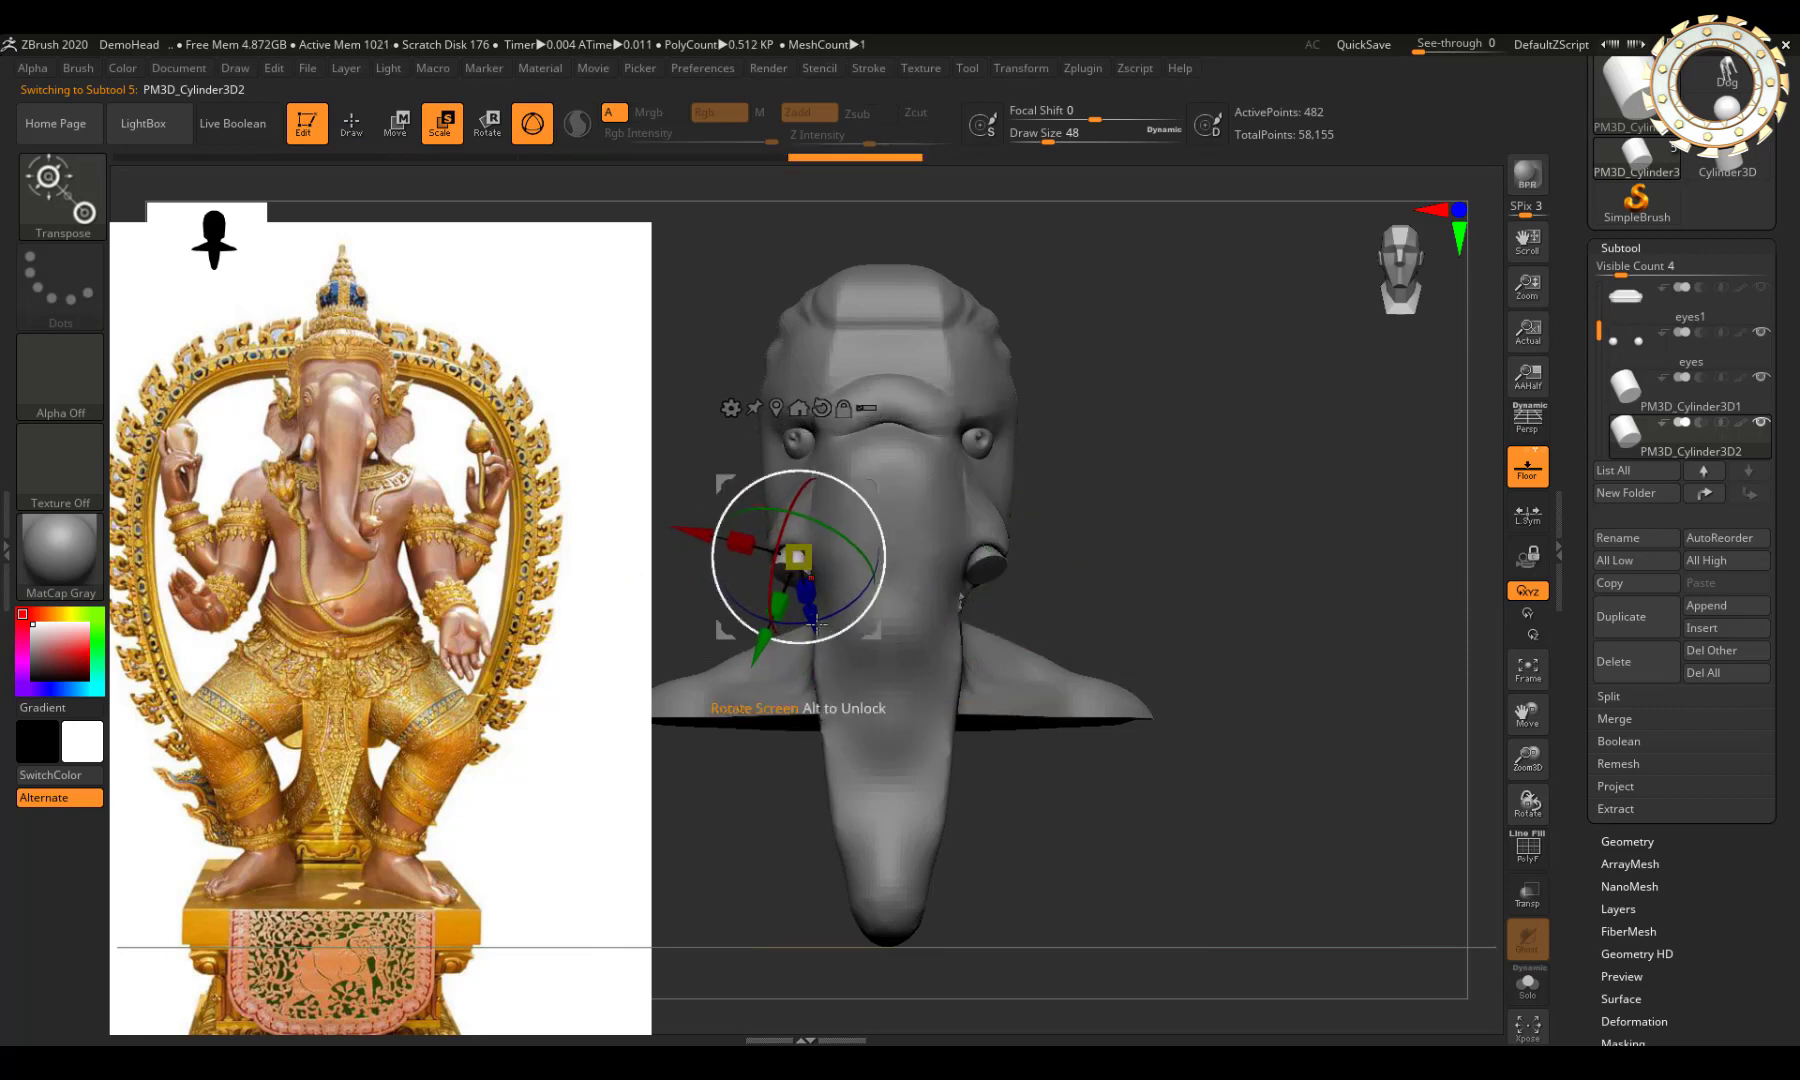
key("q")
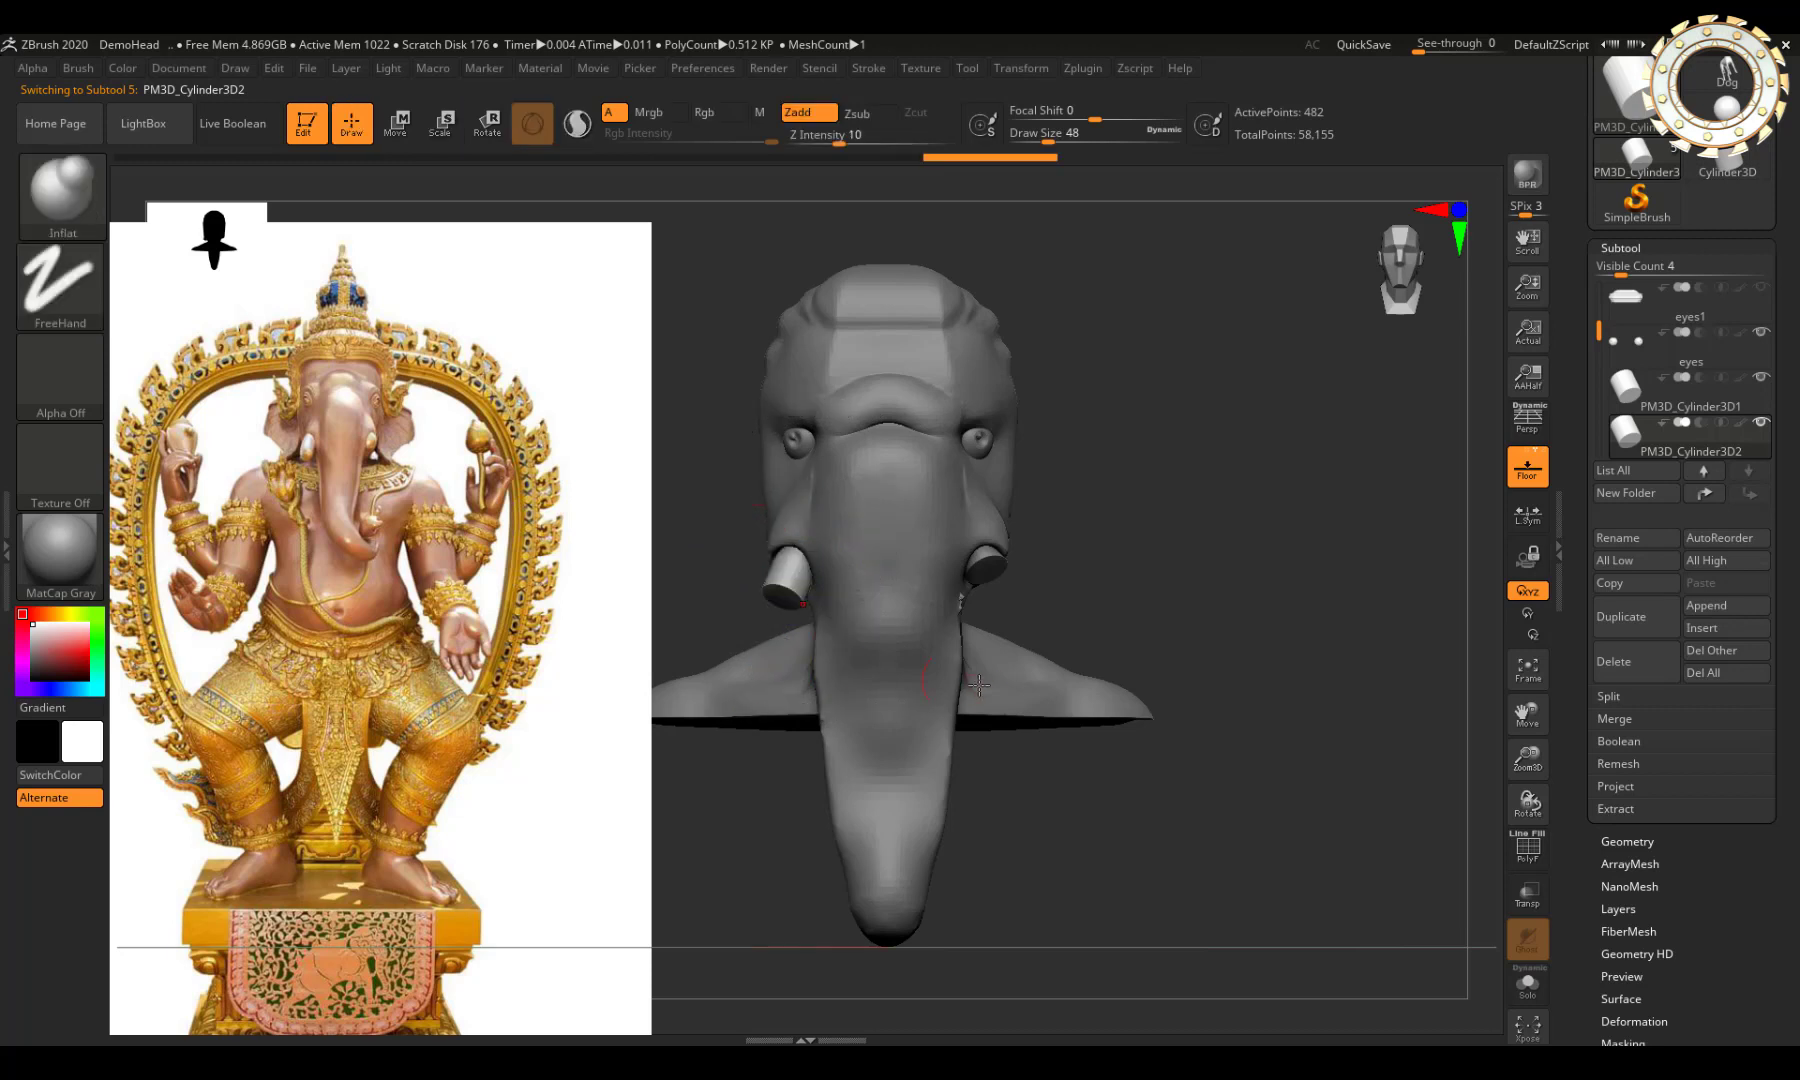
mouse_move(976, 686)
left_mouse_down()
mouse_move(1080, 543)
mouse_move(850, 522)
mouse_move(868, 524)
mouse_move(803, 494)
left_mouse_up()
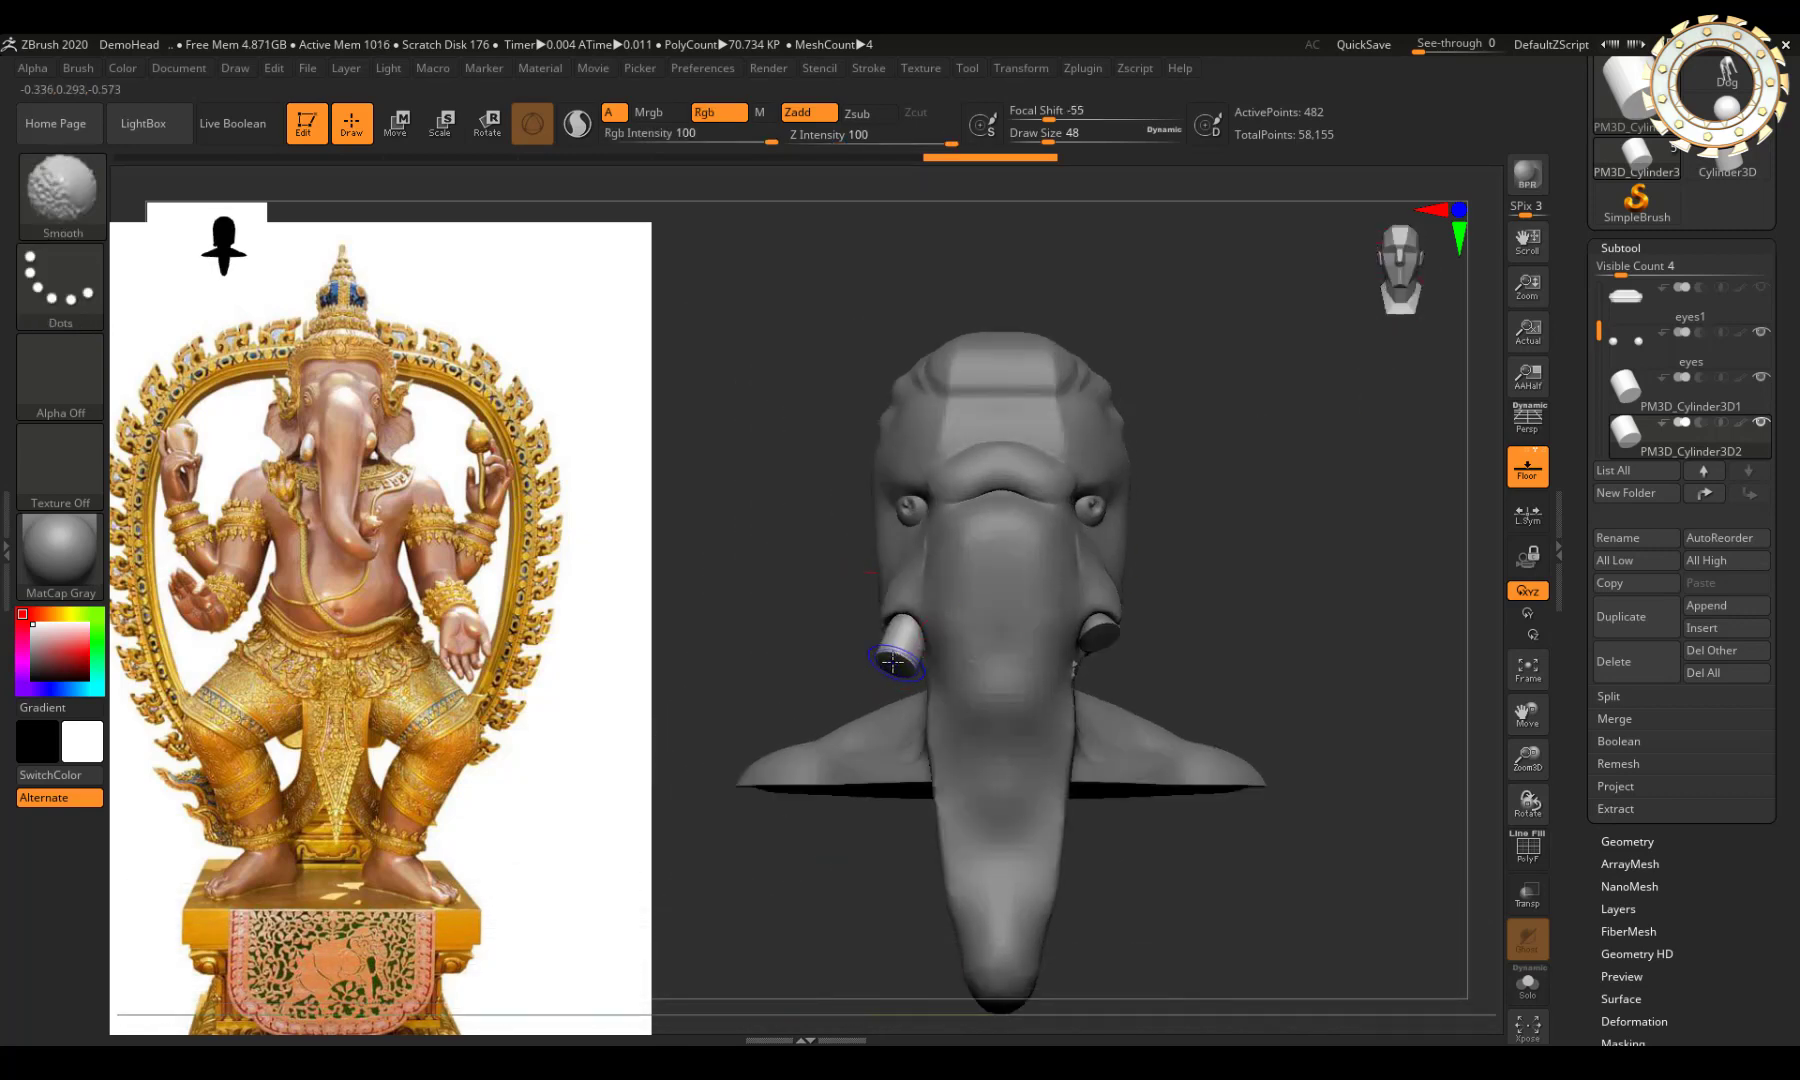
right_click_drag(902, 667, 926, 668)
Step: Try a Bend deformer on the cylinder, then undo the bend
key("e")
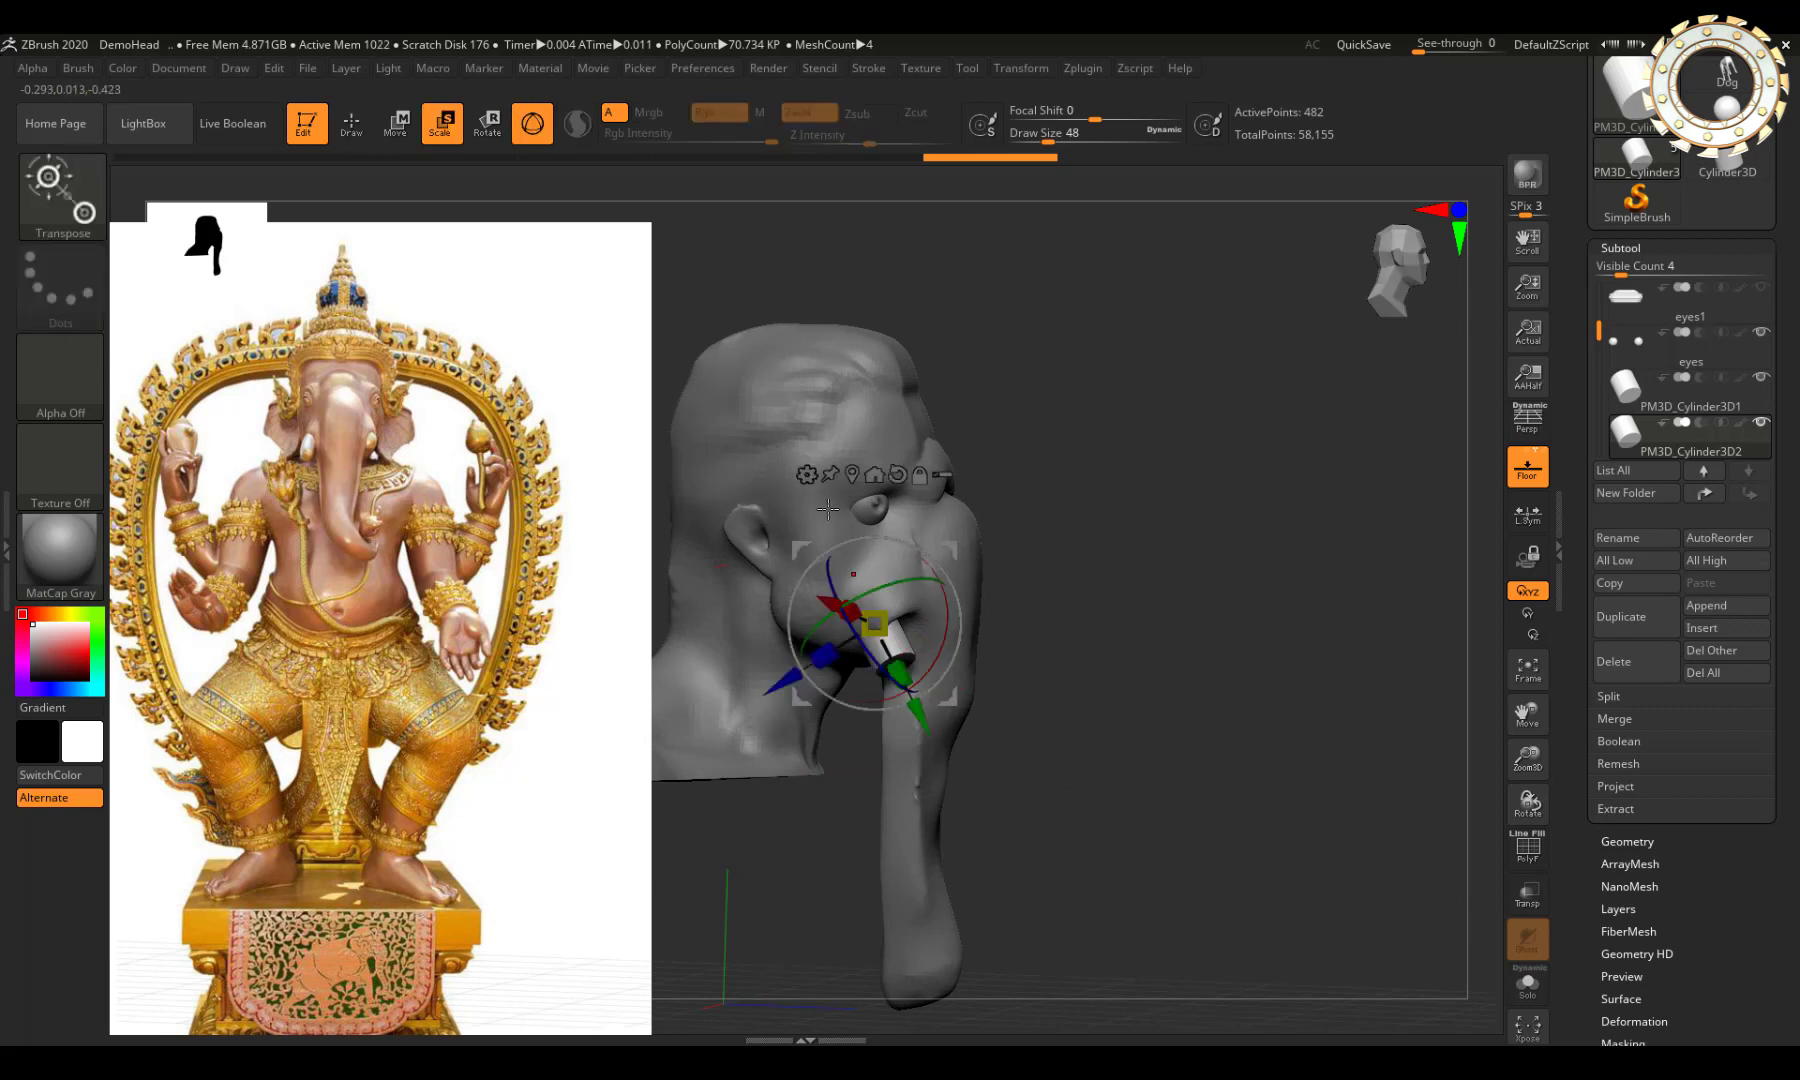
left_click(807, 474)
left_click(790, 533)
left_click_drag(895, 641, 893, 605)
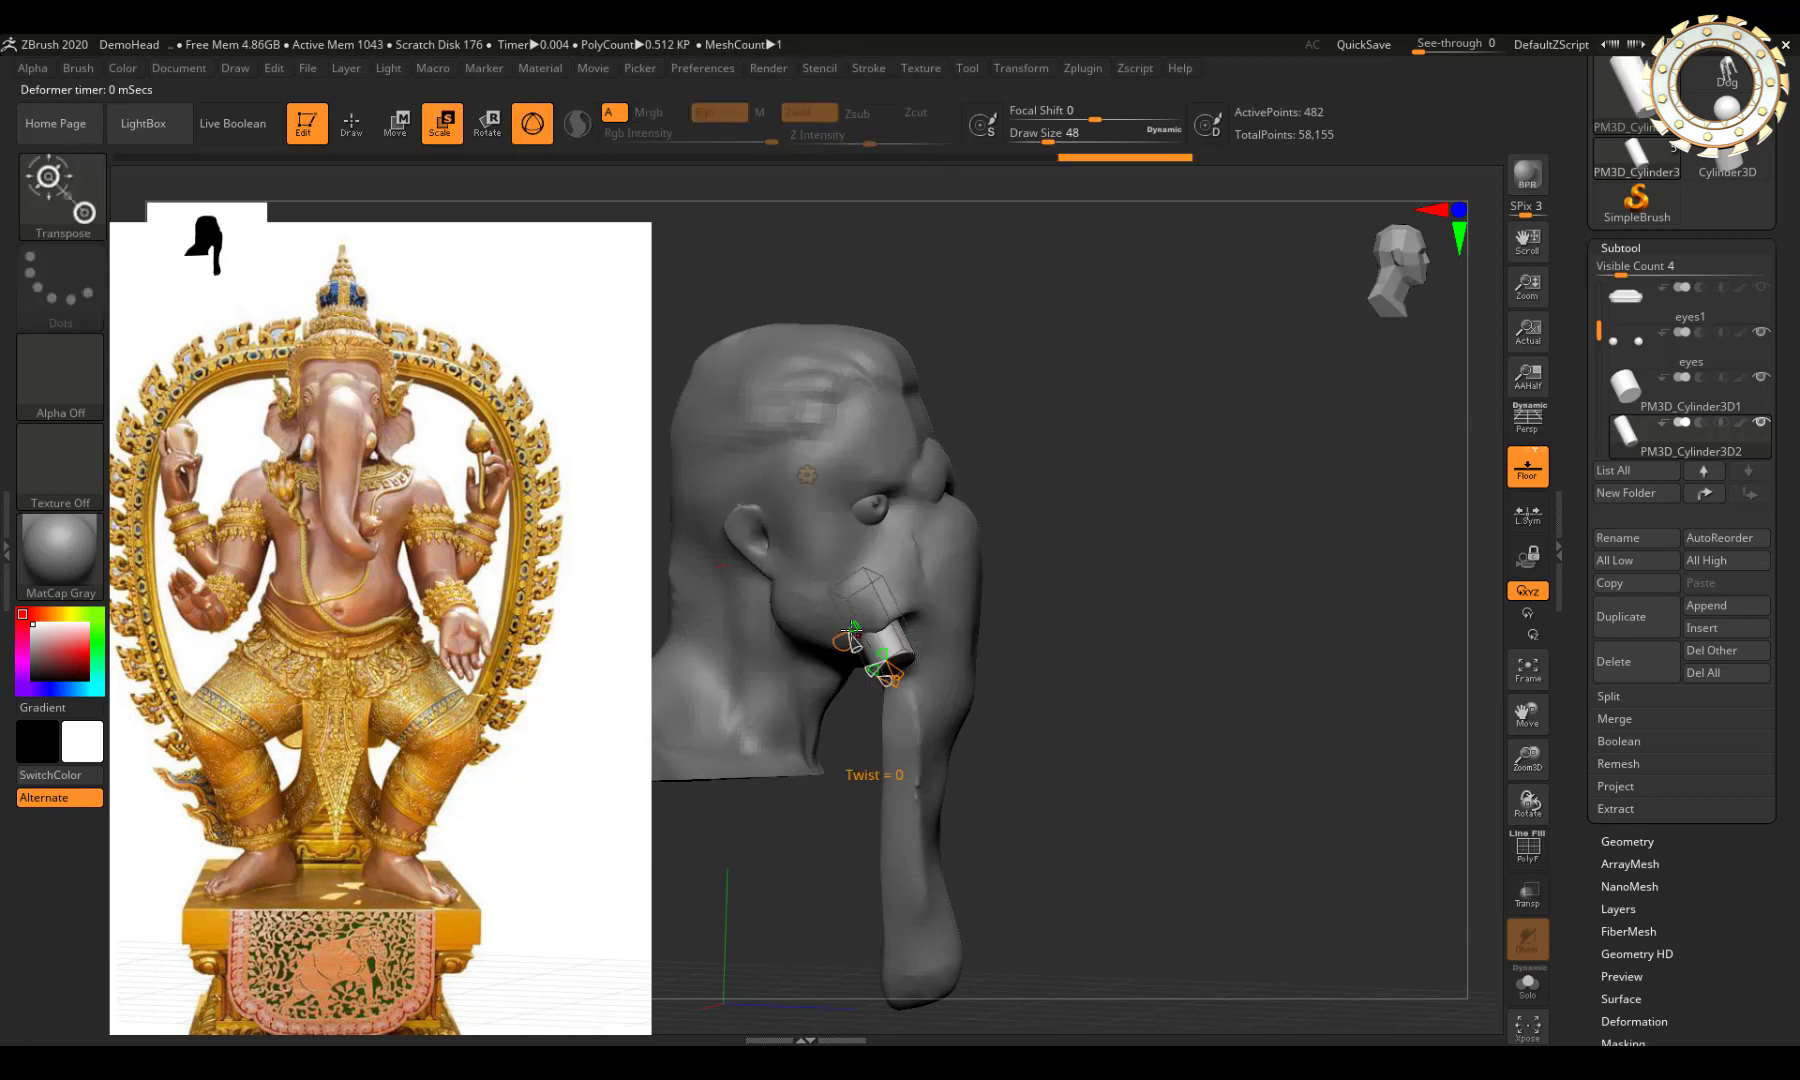
key("q")
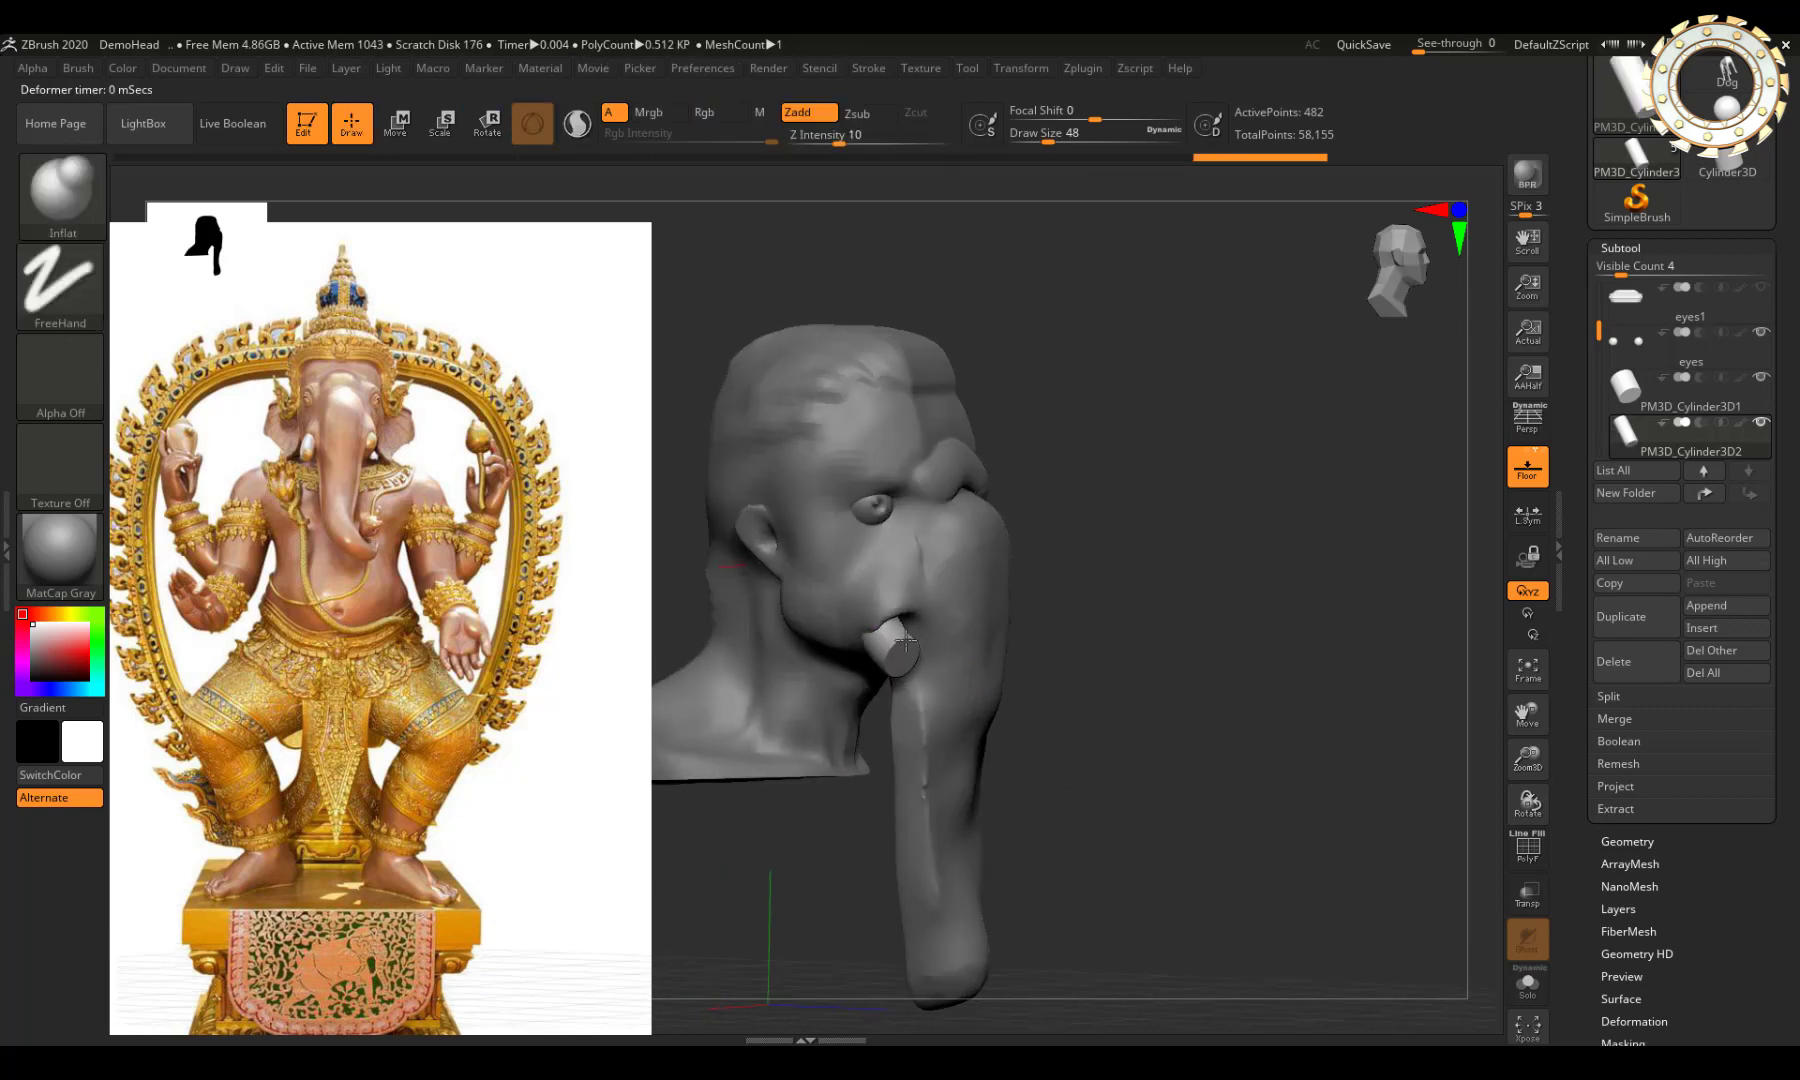
right_click_drag(893, 605, 929, 647)
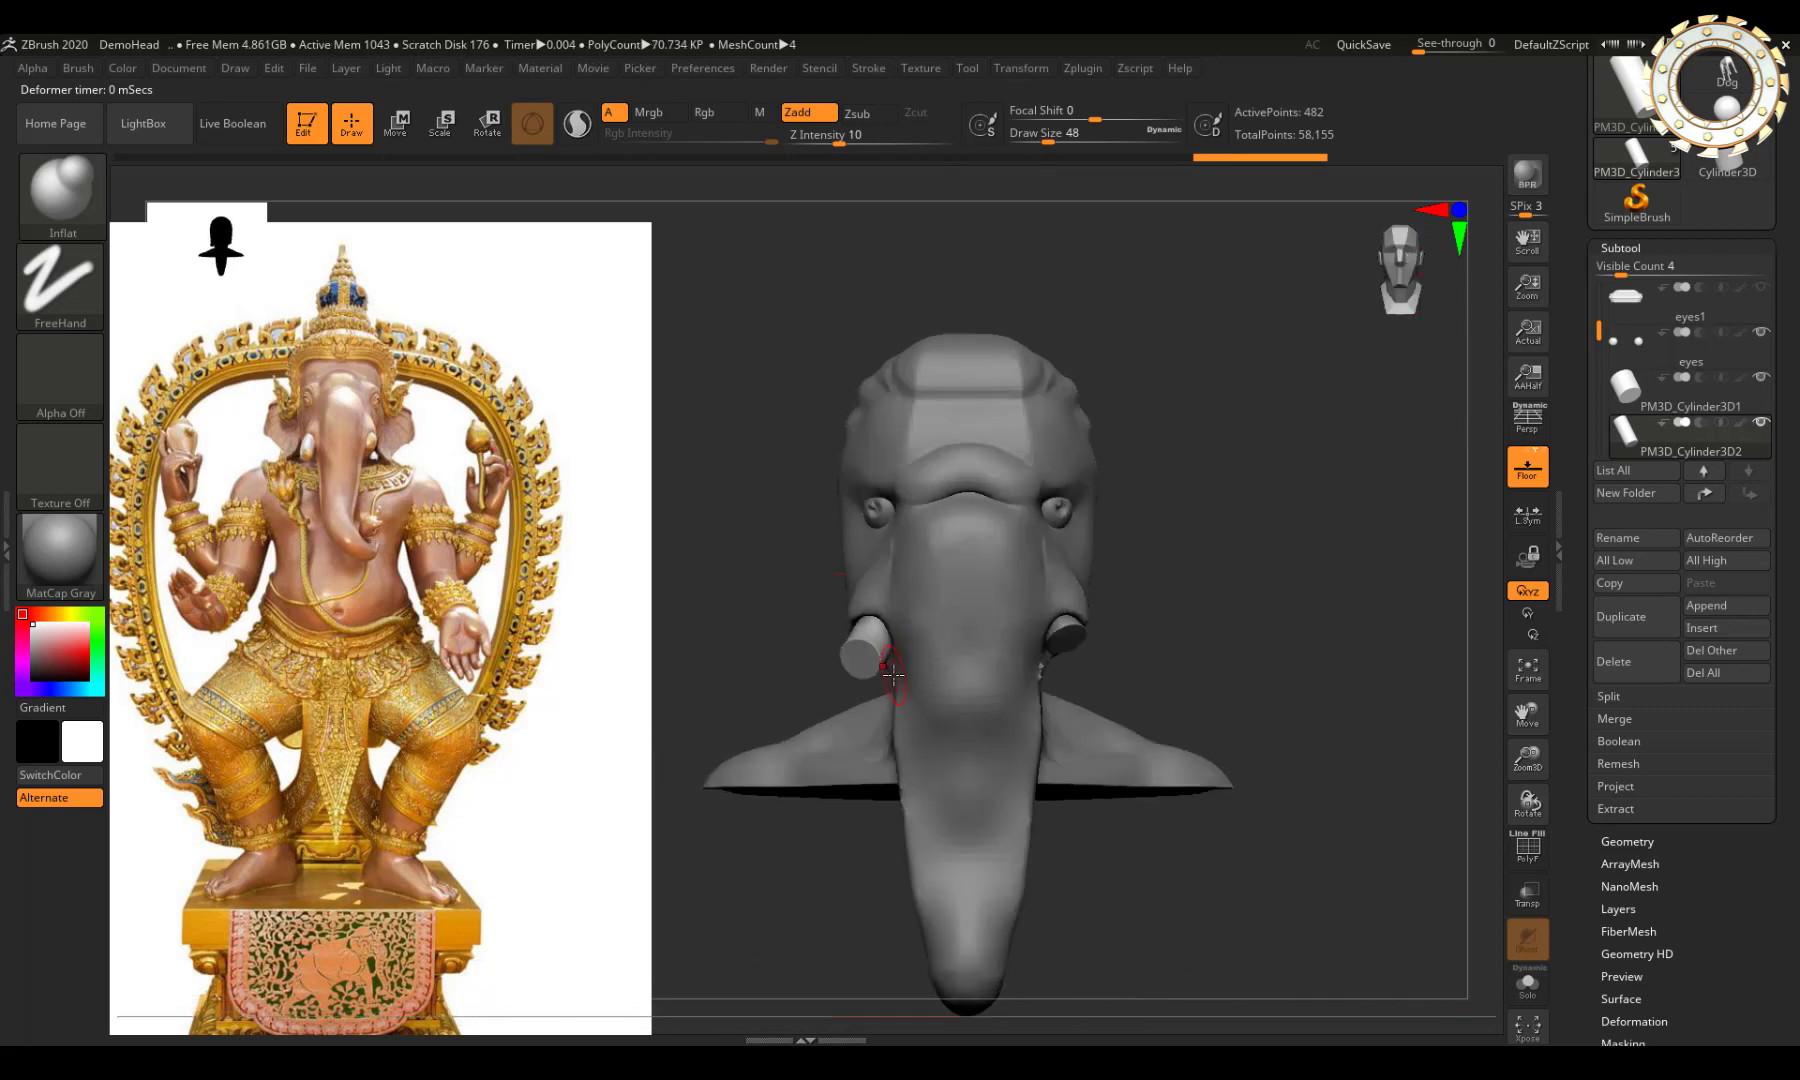
key("ctrl+z")
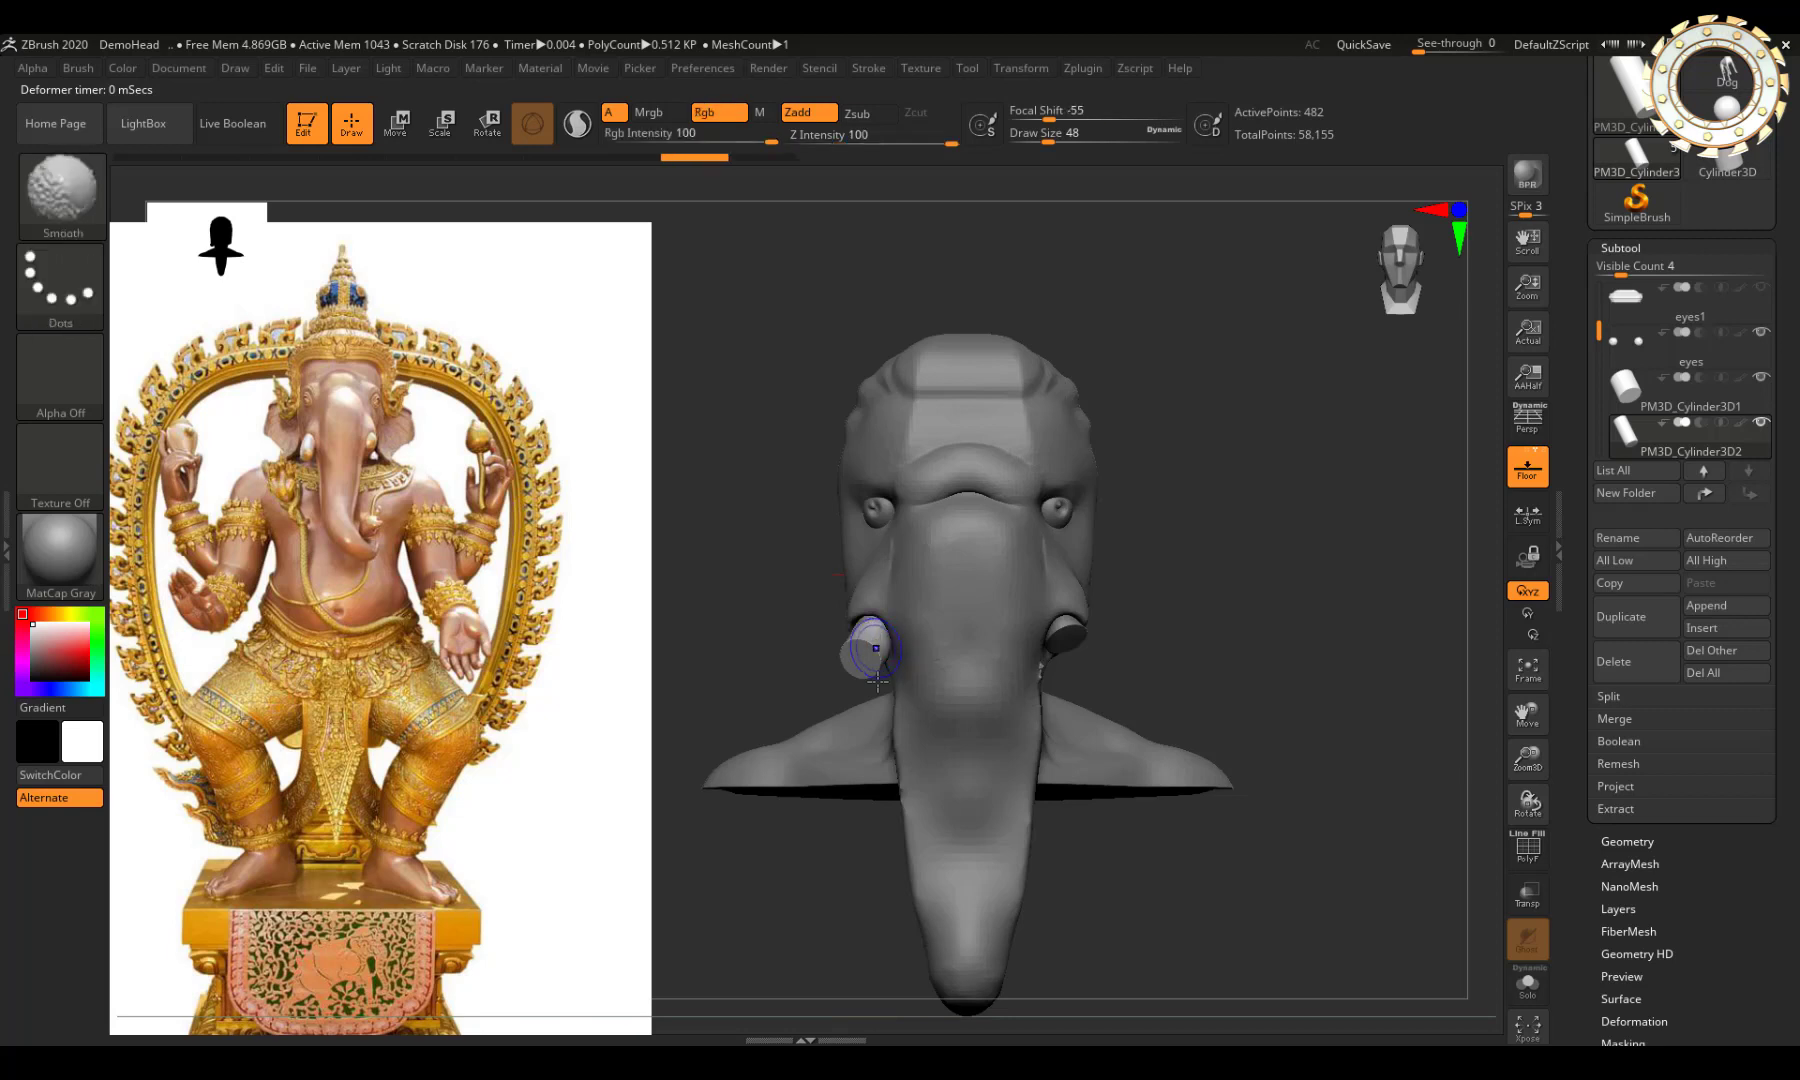
Step: Smooth the left tusk cylinder's end into a rounder shape
key("shift")
key("shift")
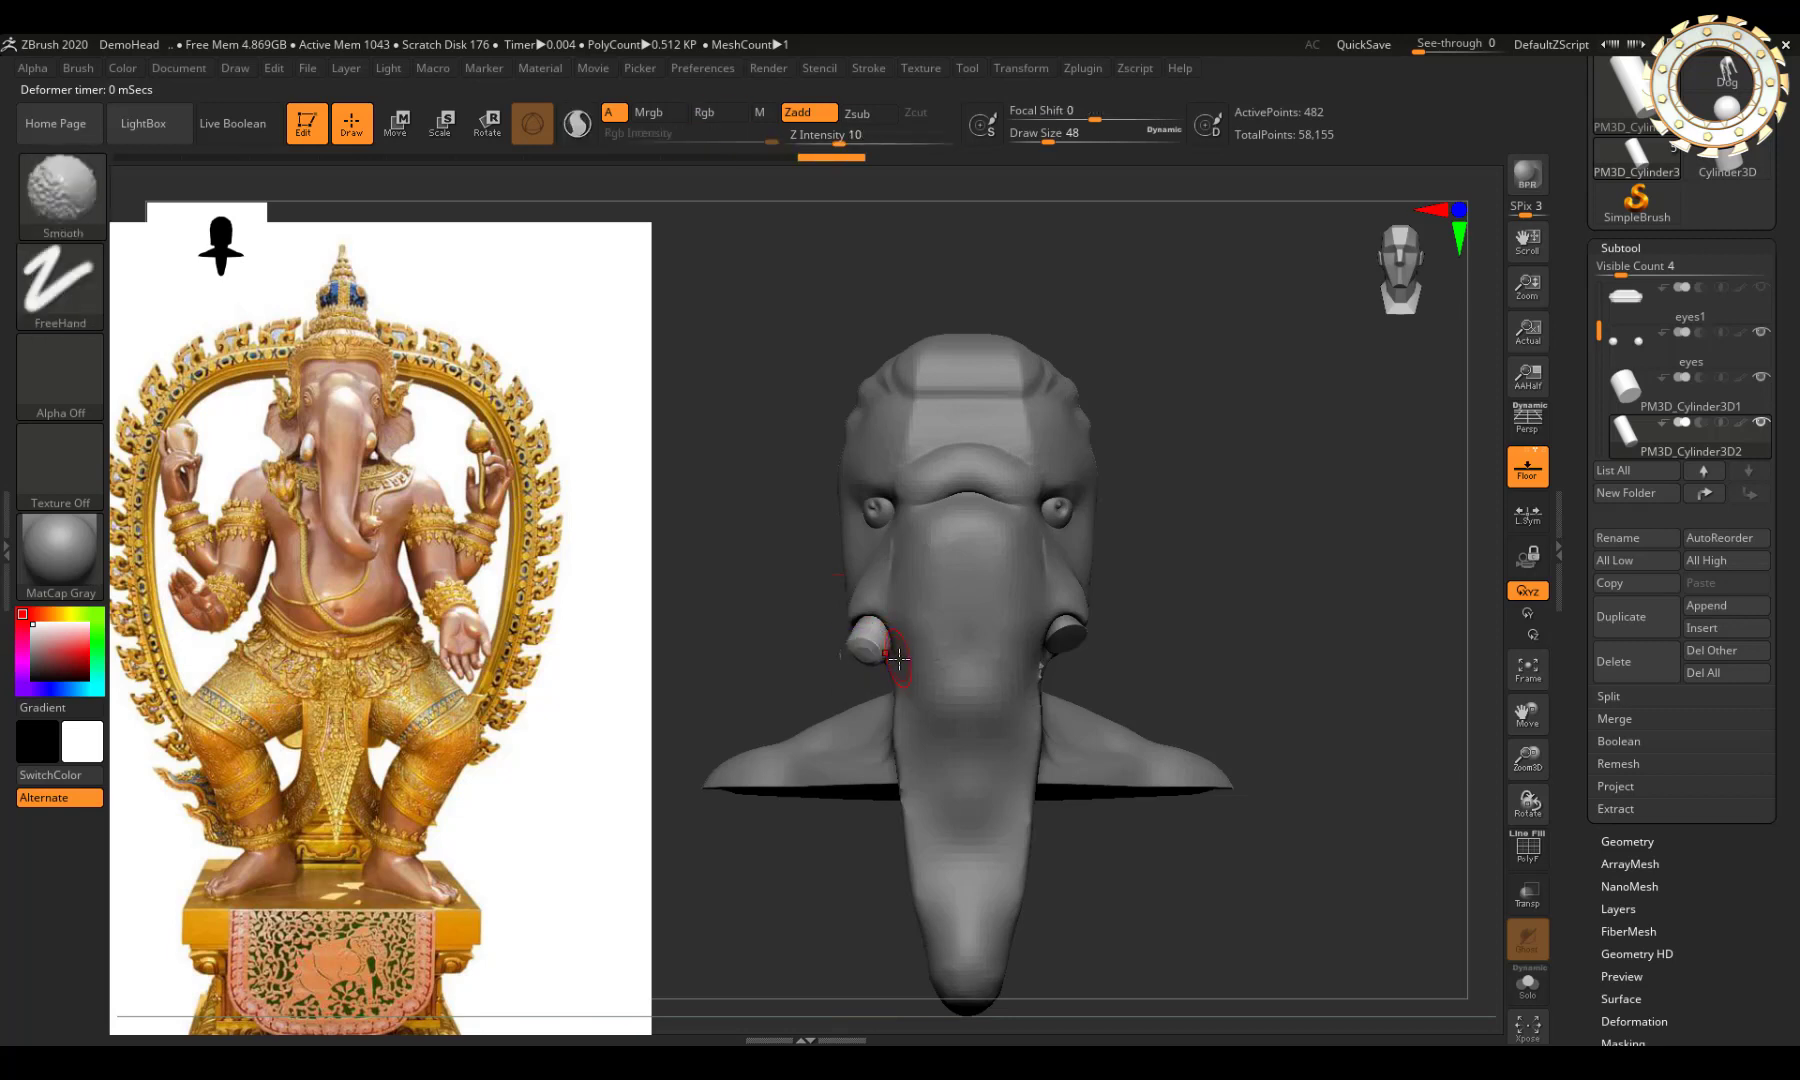
key("ctrl")
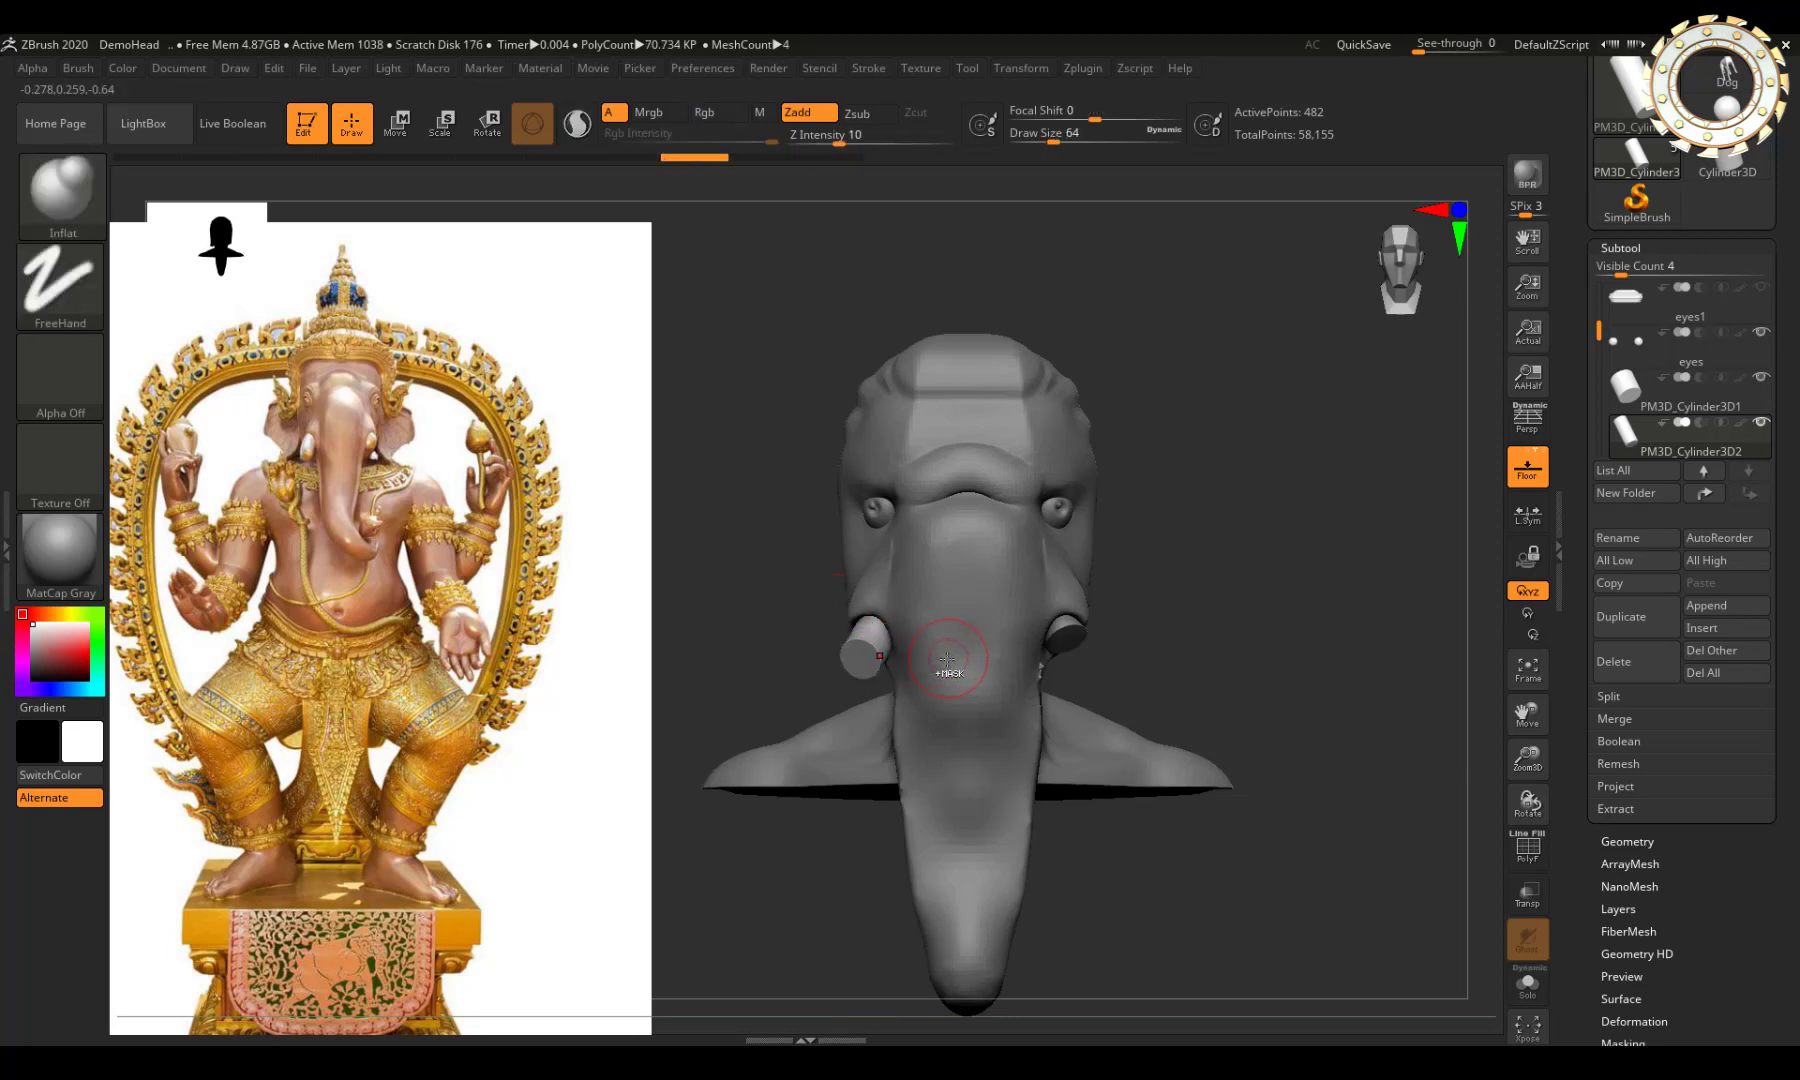
key("shift")
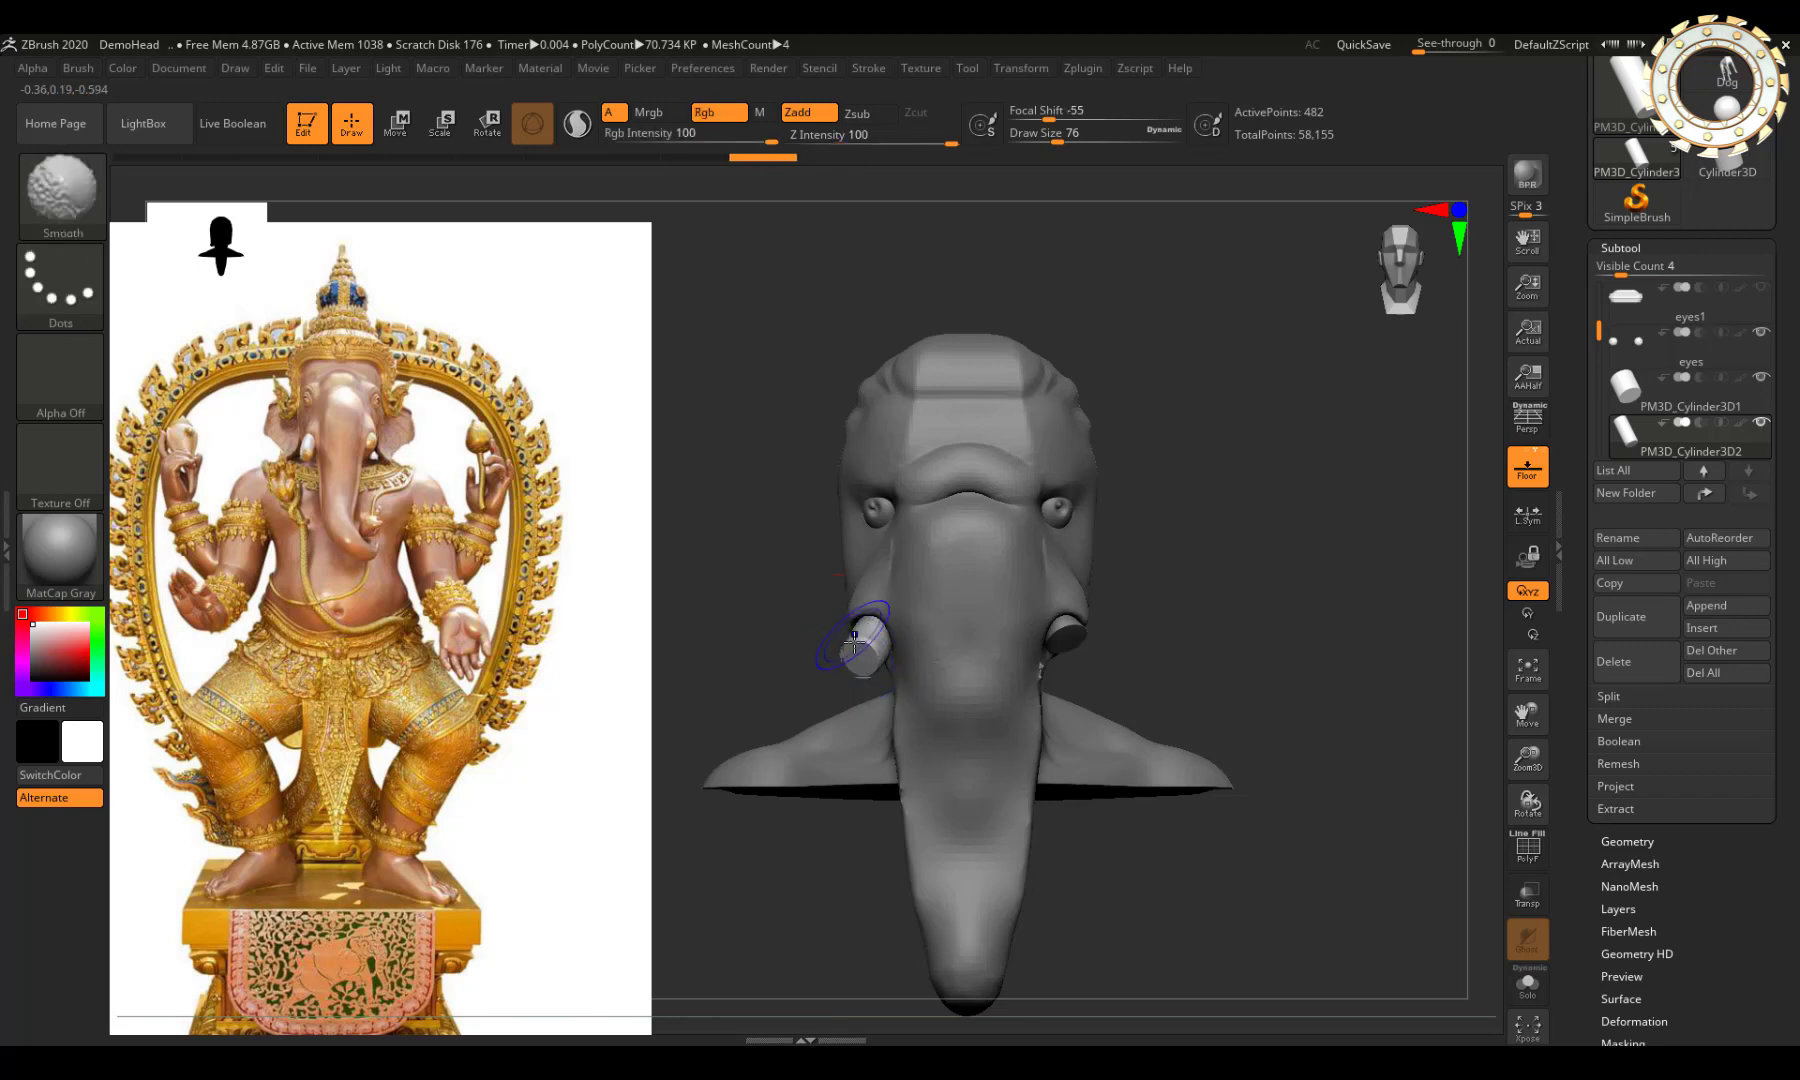
left_click_drag(860, 657, 872, 622, "shift")
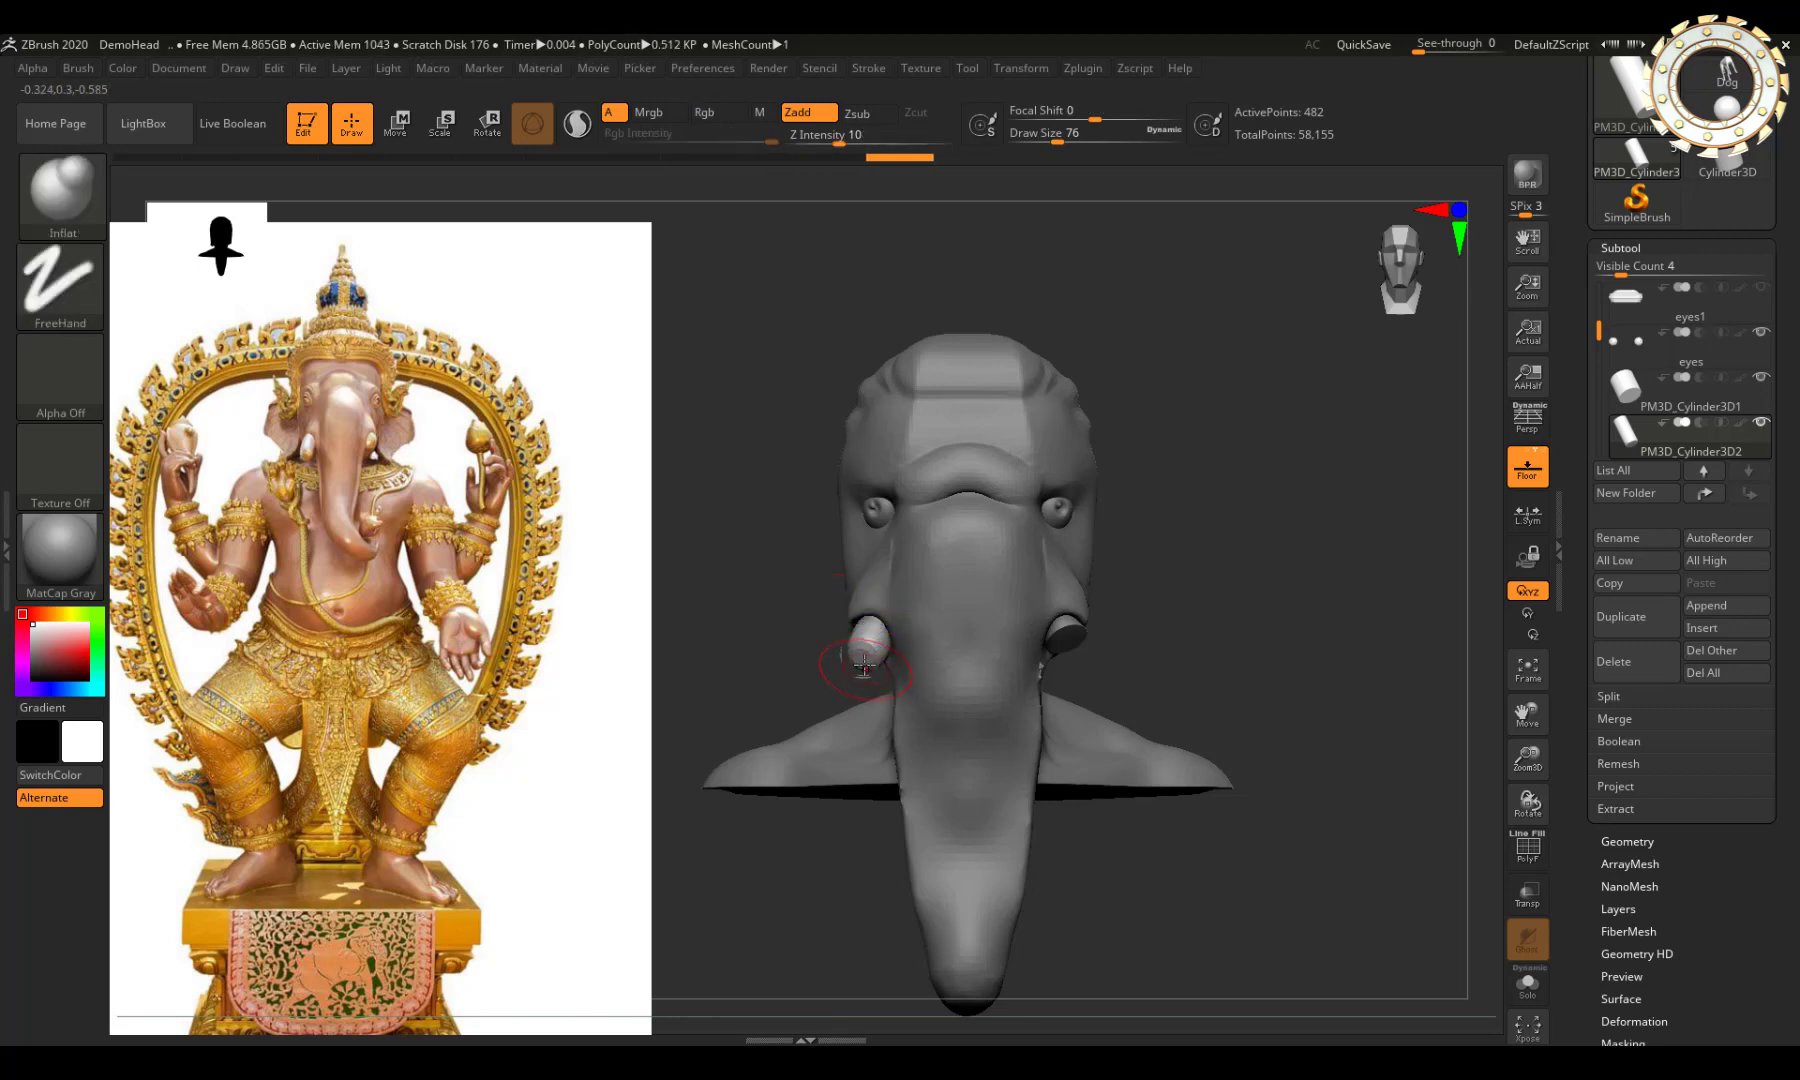
key("ctrl+z")
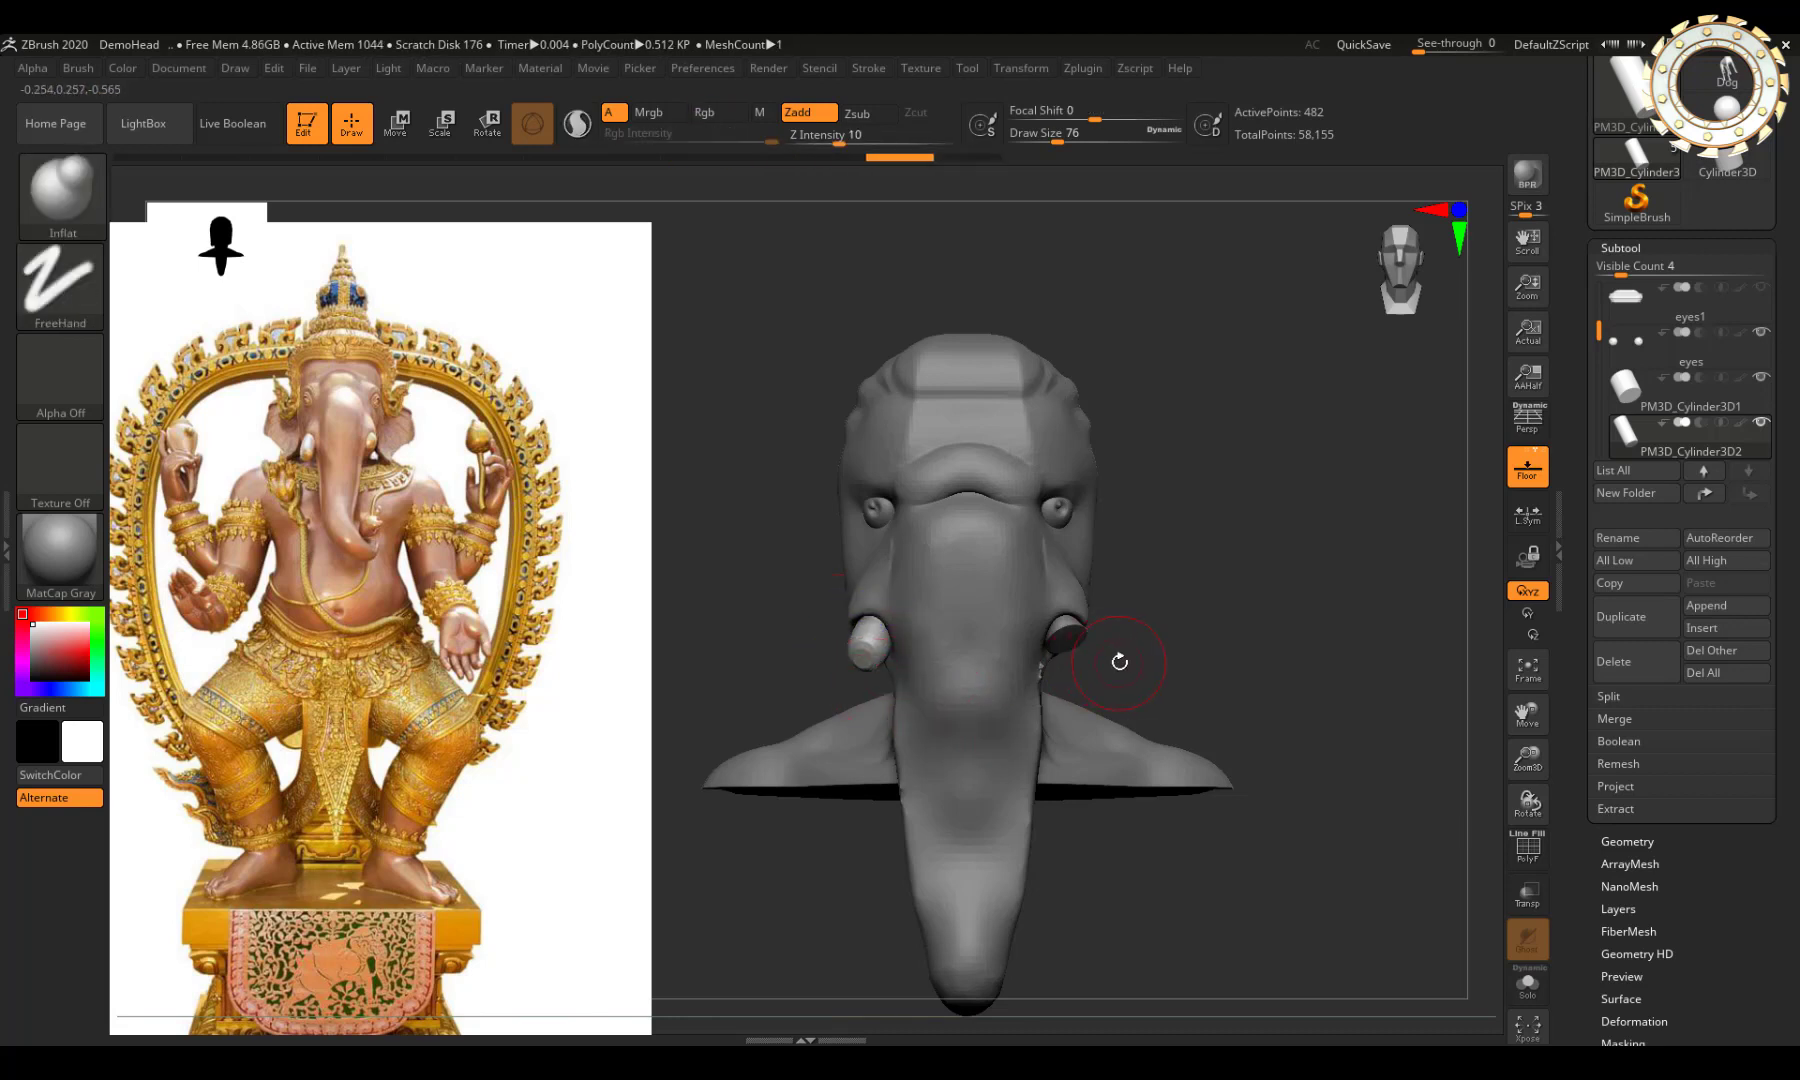
left_click(1072, 645, "alt")
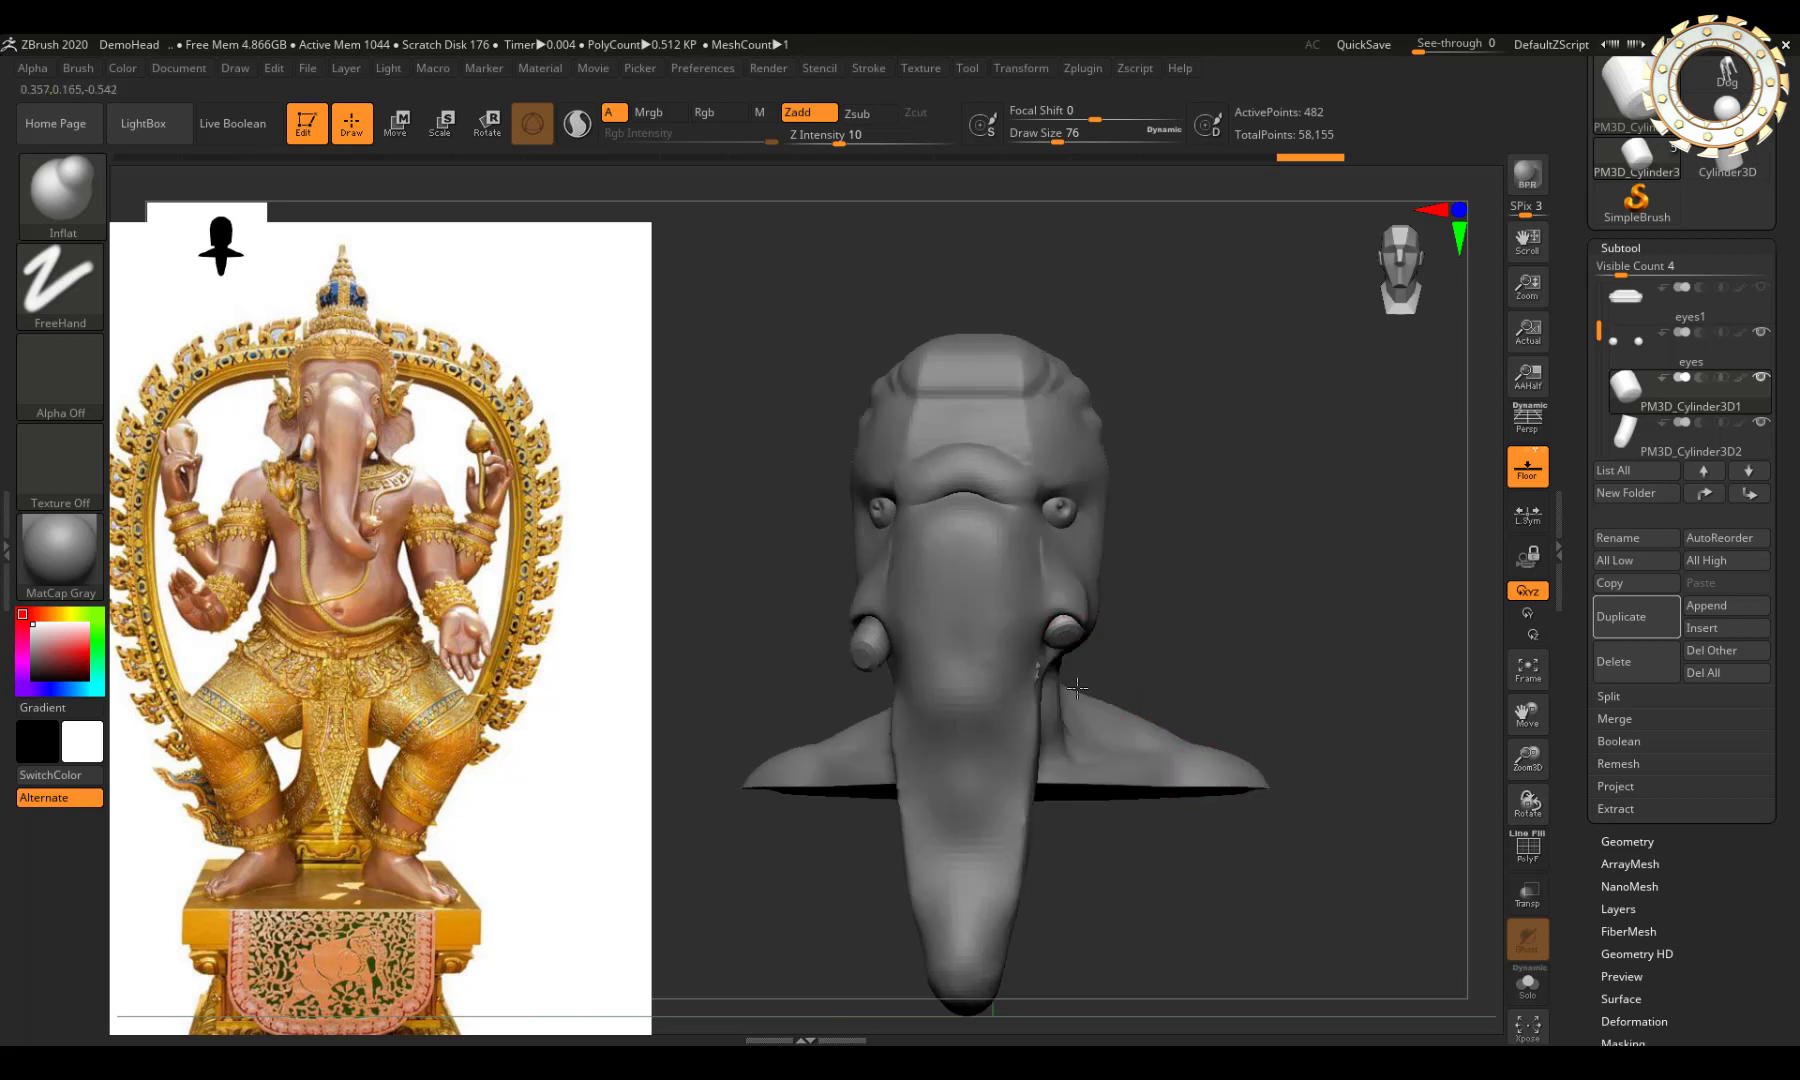
Step: Orbit to the head's side, select DemoHead and smooth near the ear
mouse_move(1123, 683)
left_mouse_down()
mouse_move(1016, 676)
mouse_move(1197, 570)
left_mouse_up()
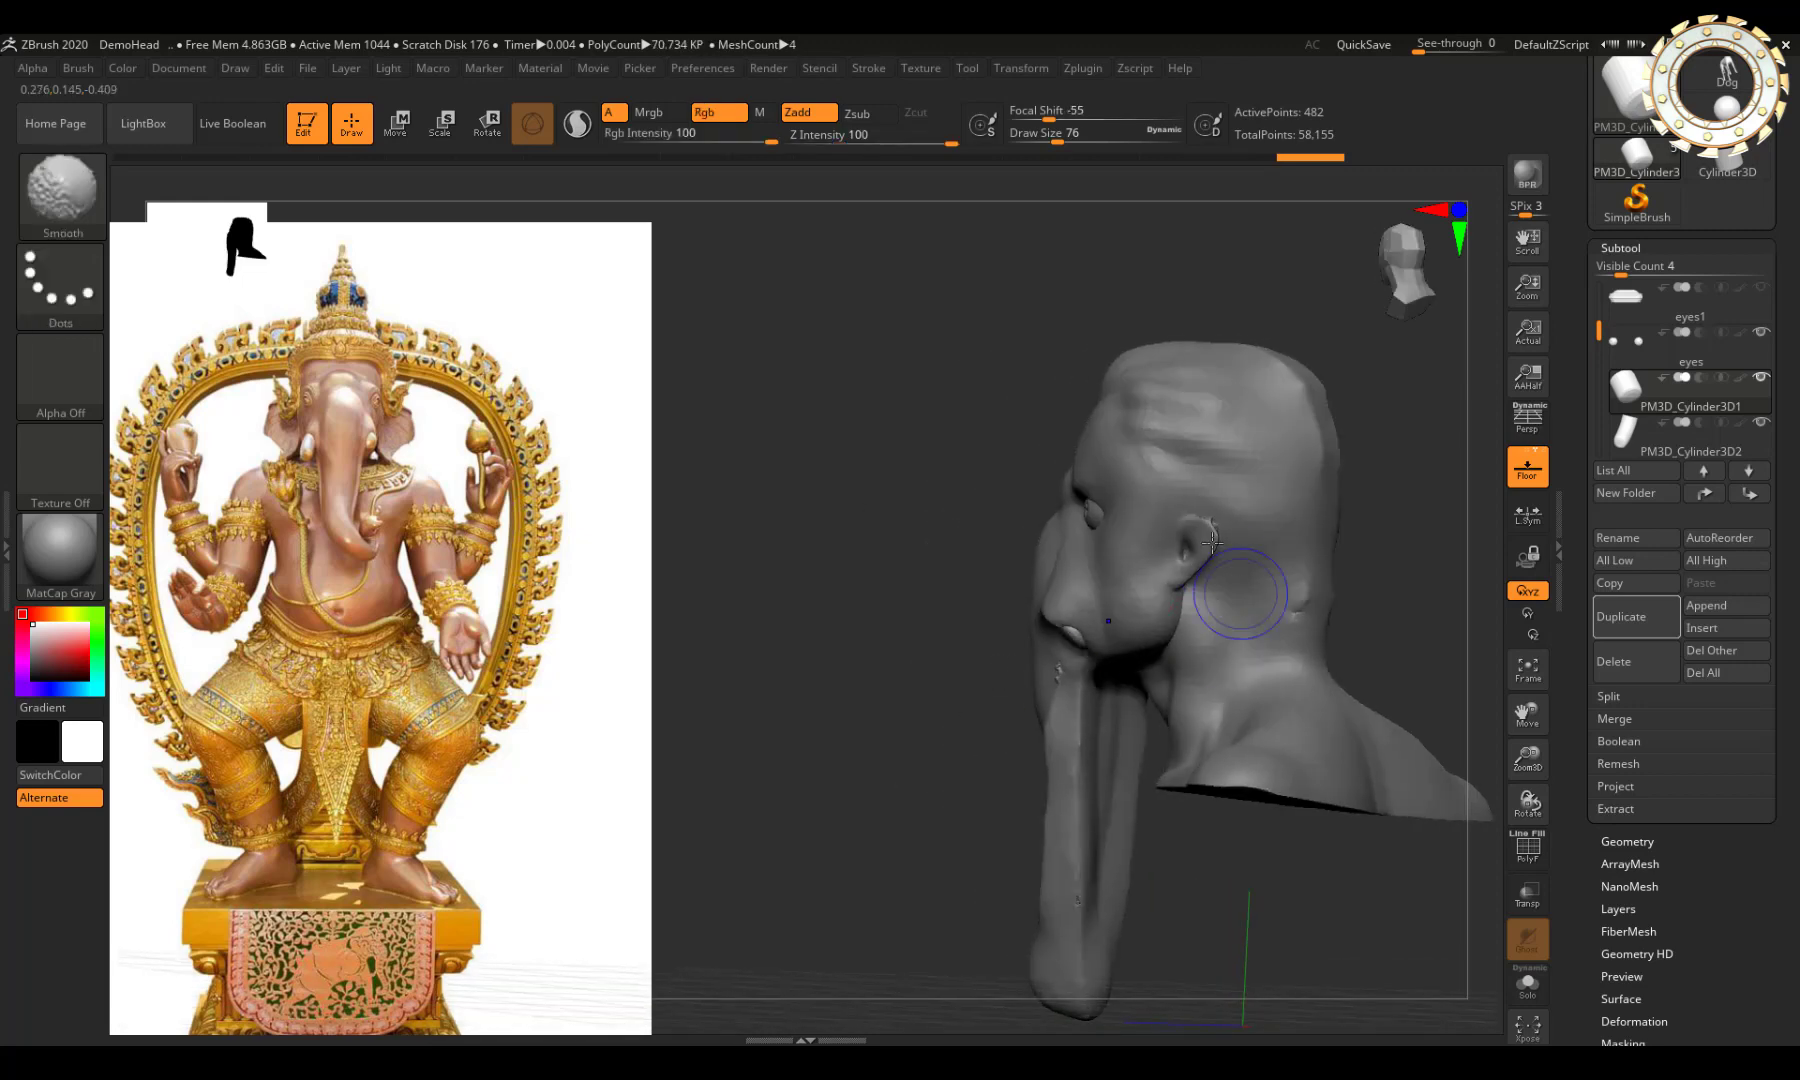
left_click(1197, 570, "alt")
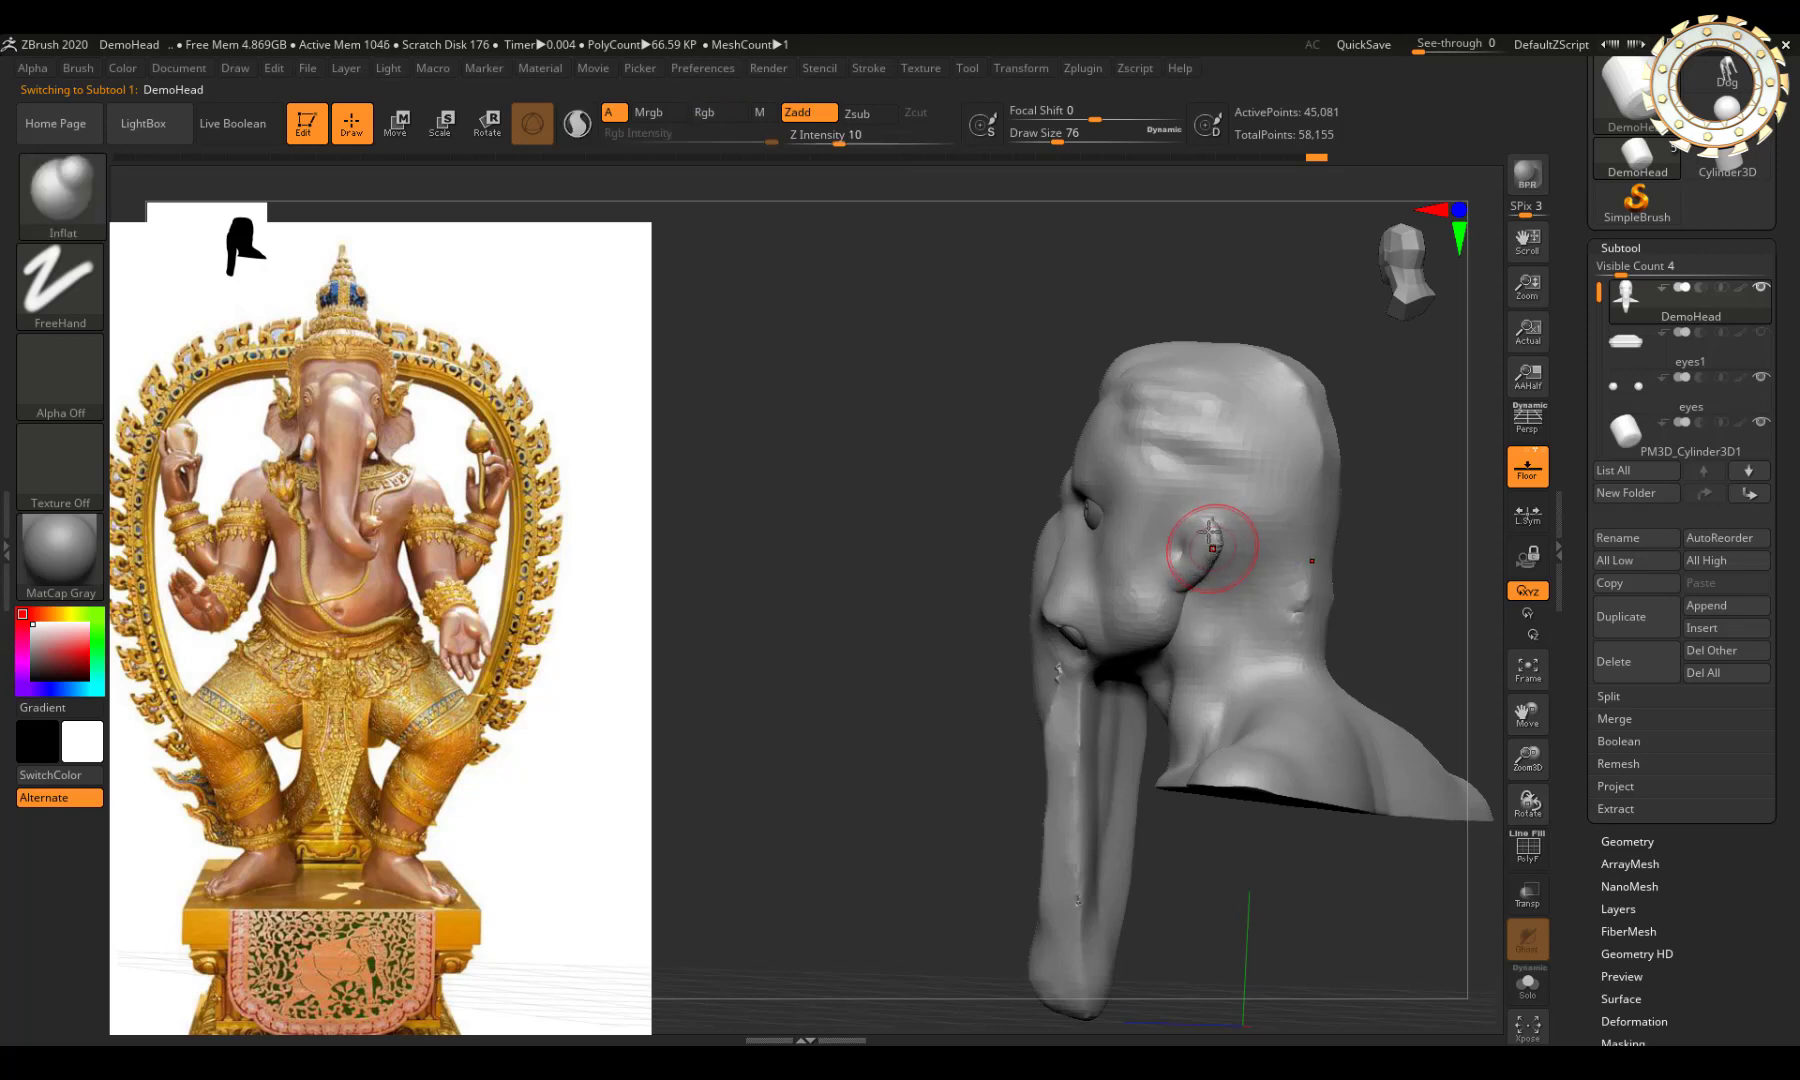
key("shift")
right_click_drag(1207, 568, 1205, 590)
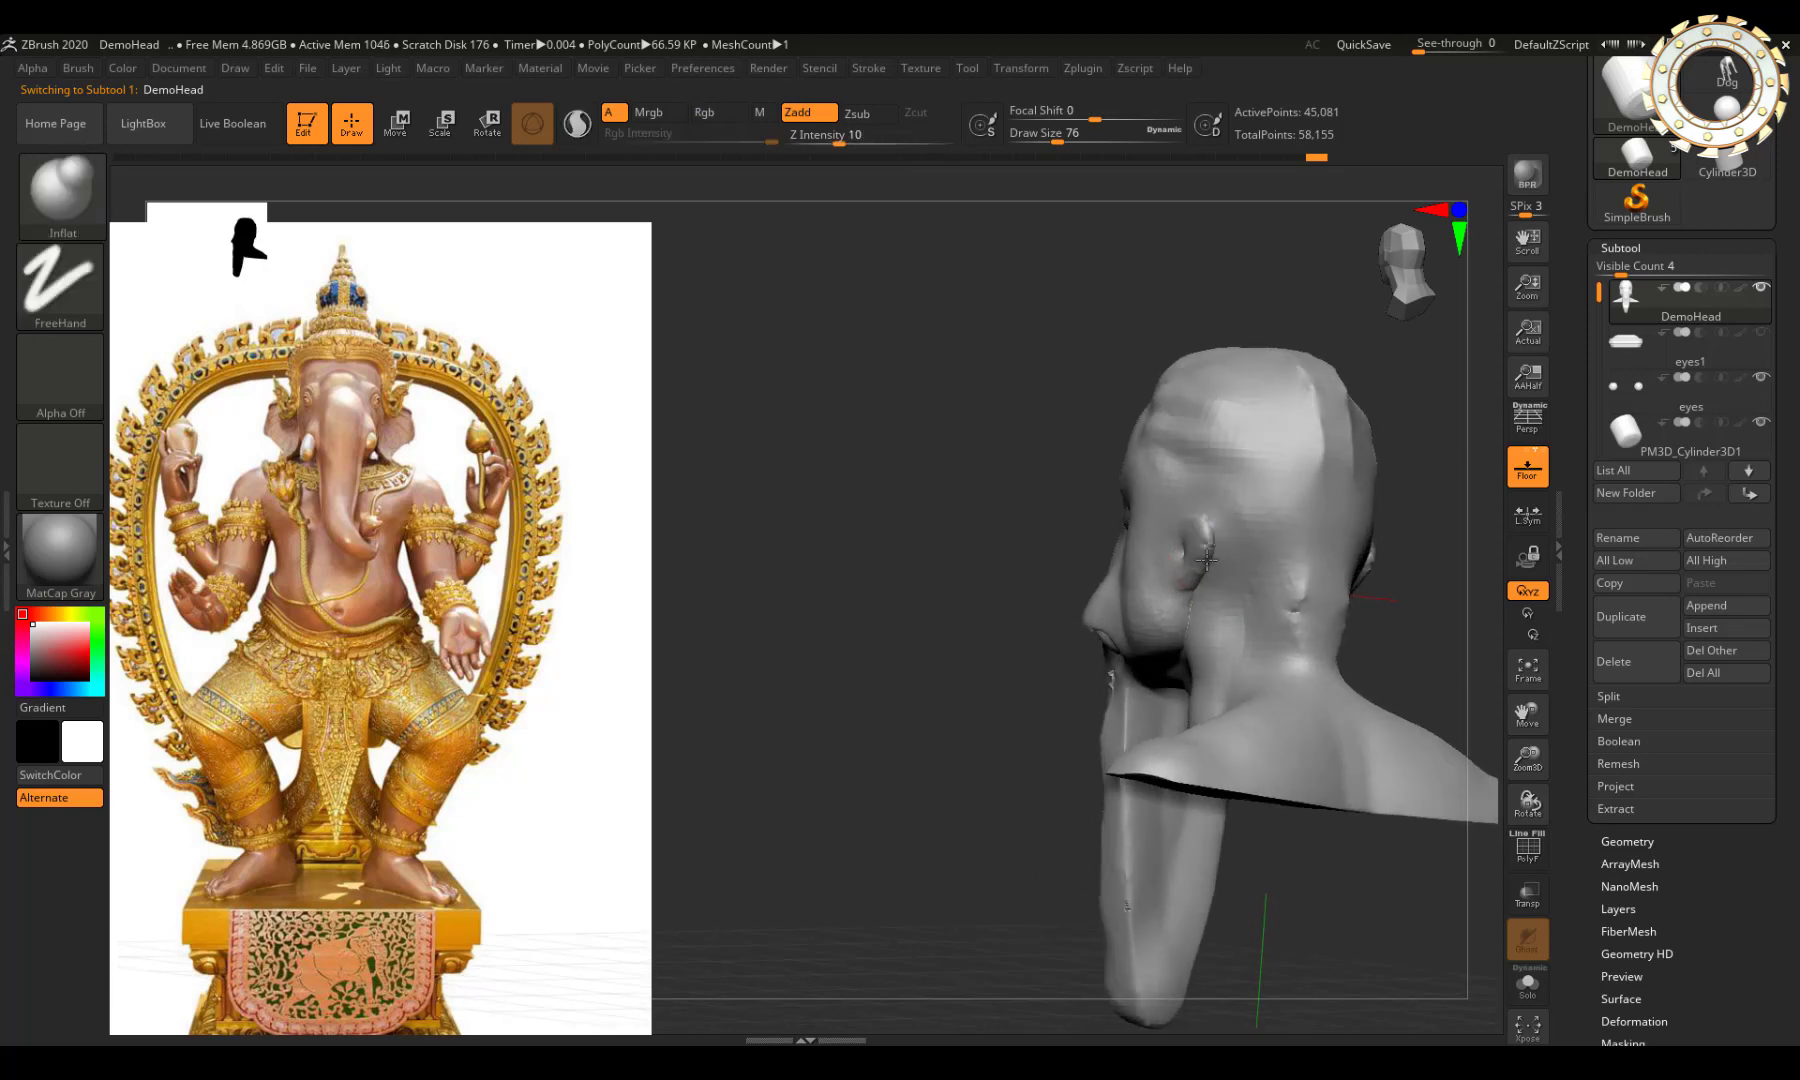
key("shift")
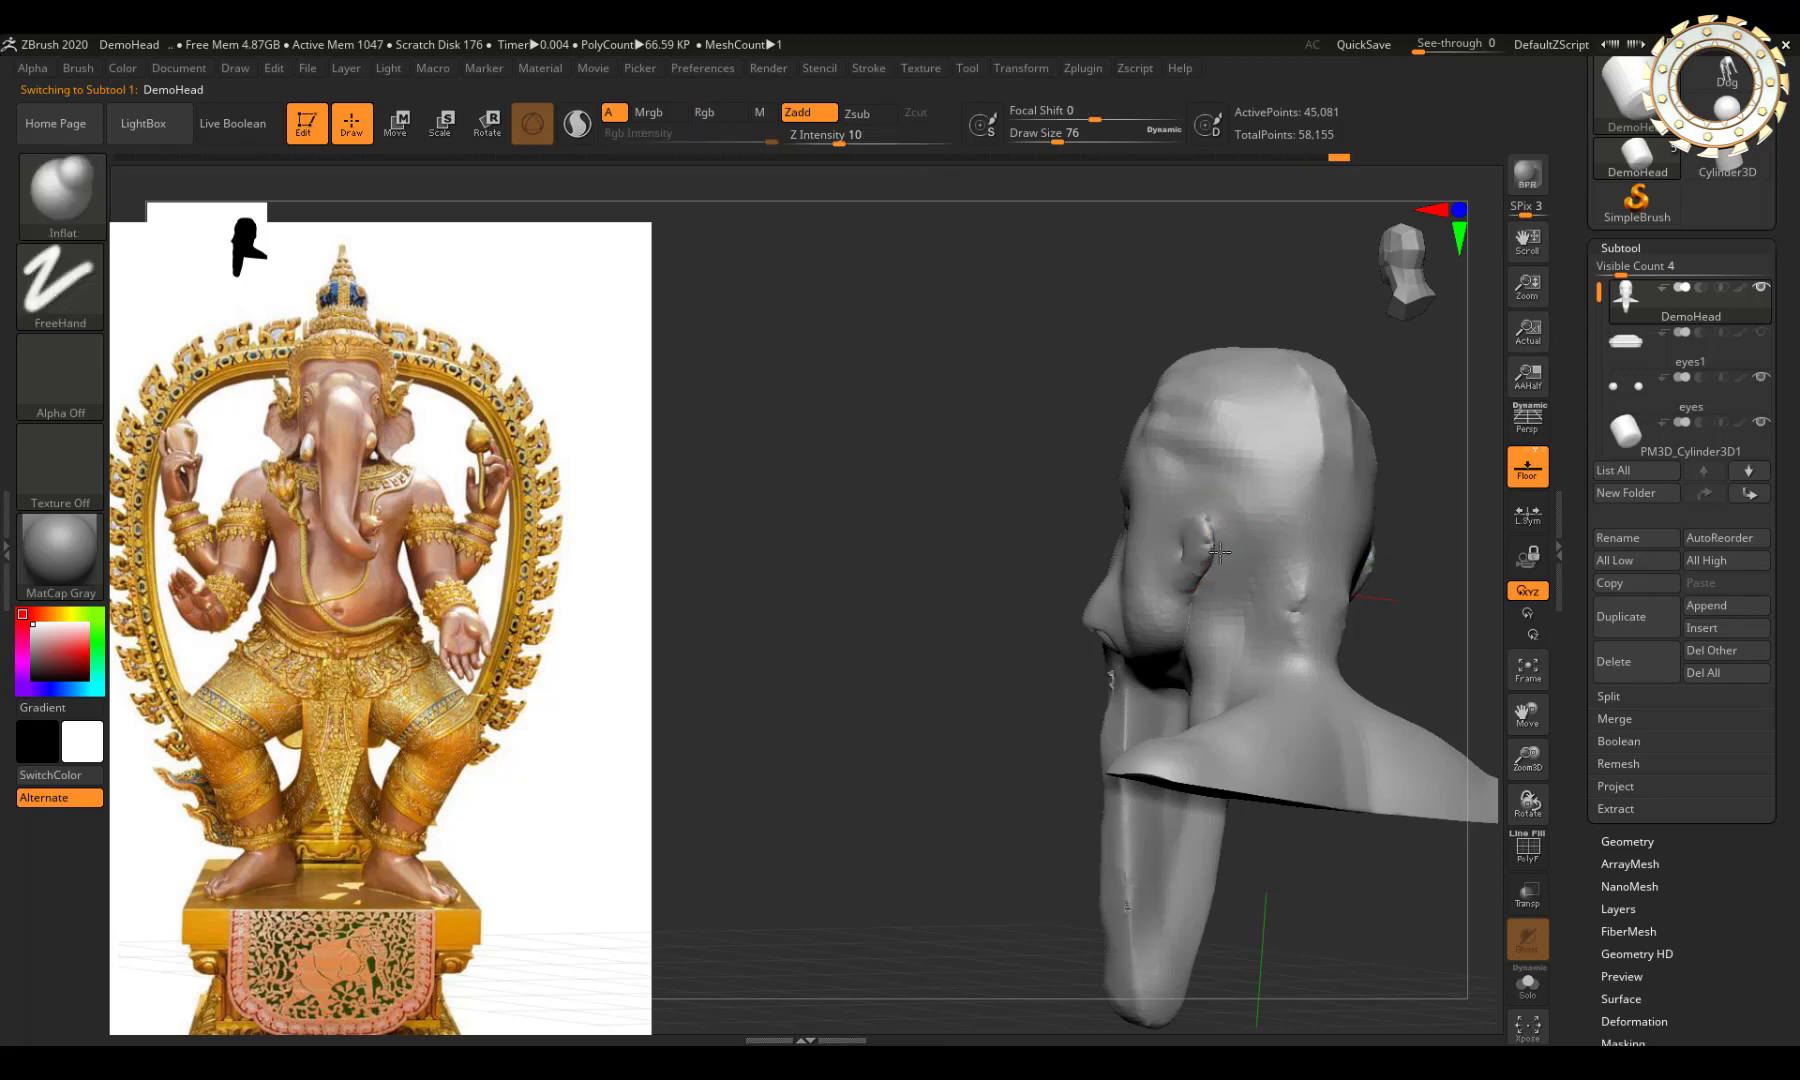
mouse_move(1203, 553)
right_mouse_down()
mouse_move(1165, 577)
mouse_move(1213, 534)
right_mouse_up()
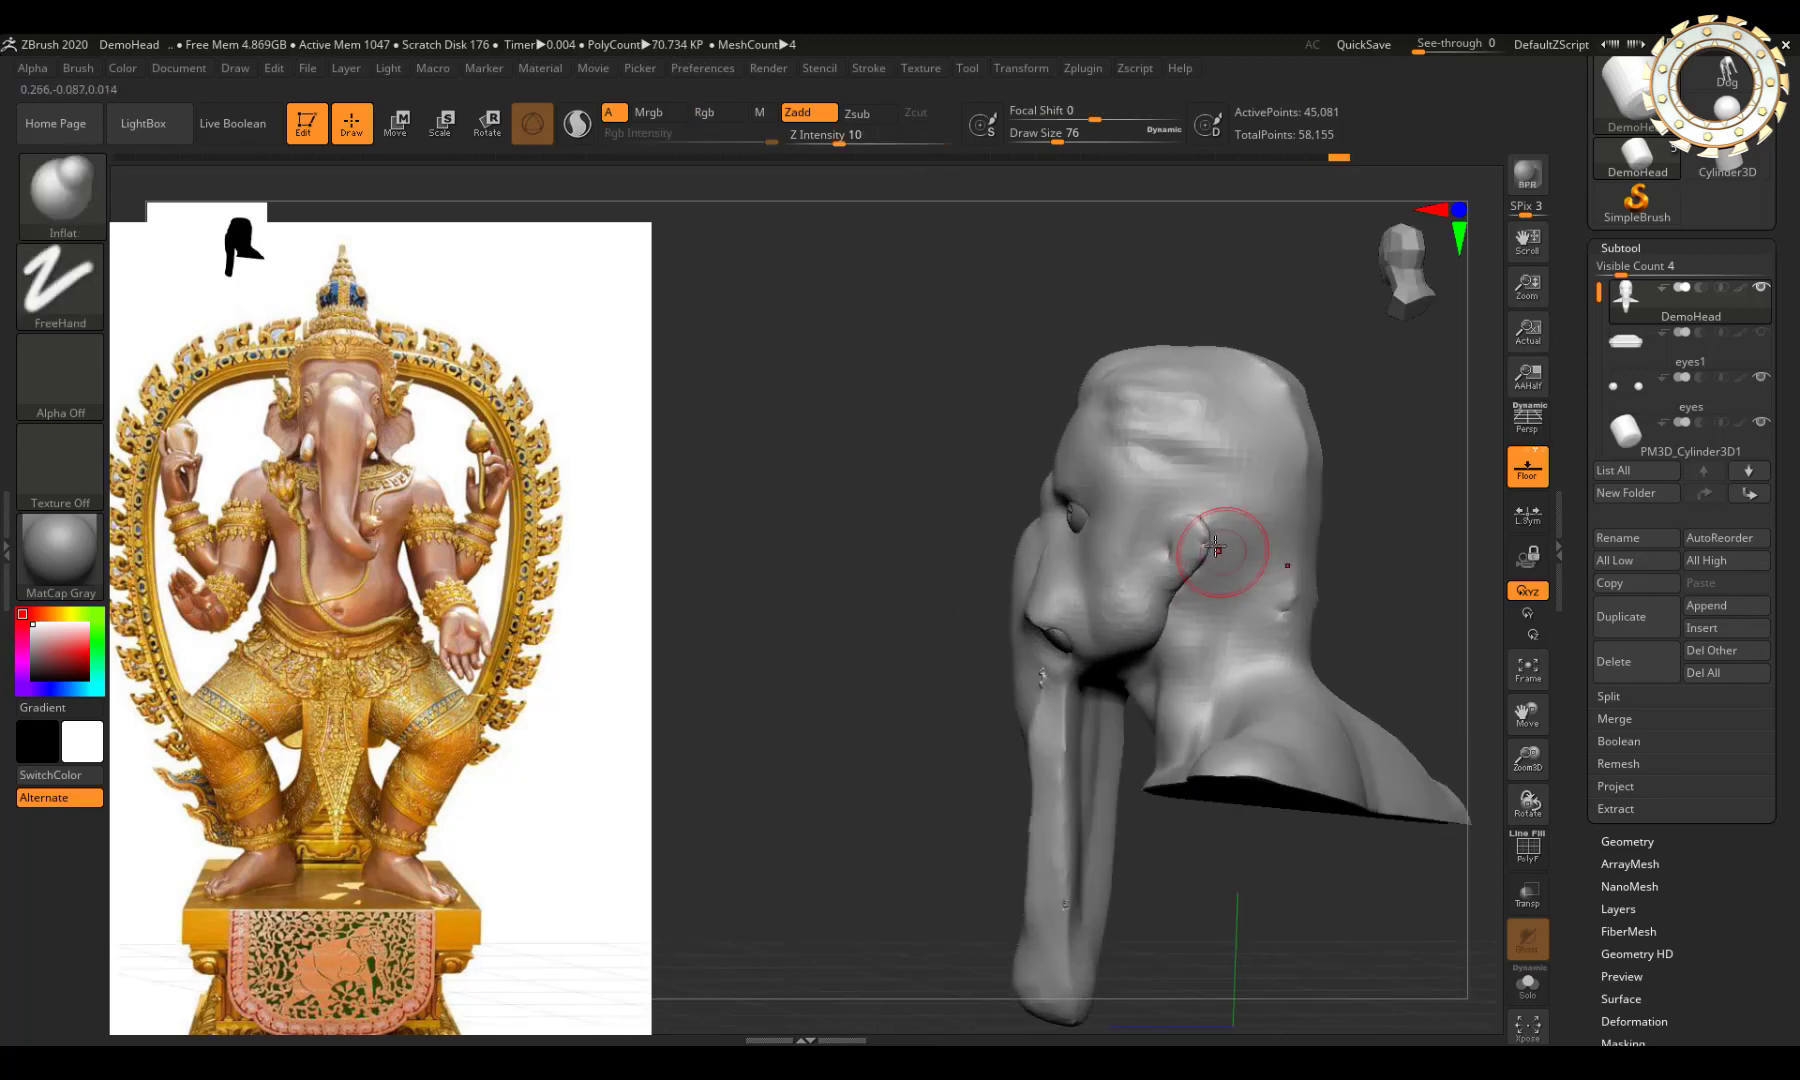
Step: Select the hPolish brush and set a straight front view of the head
key("b")
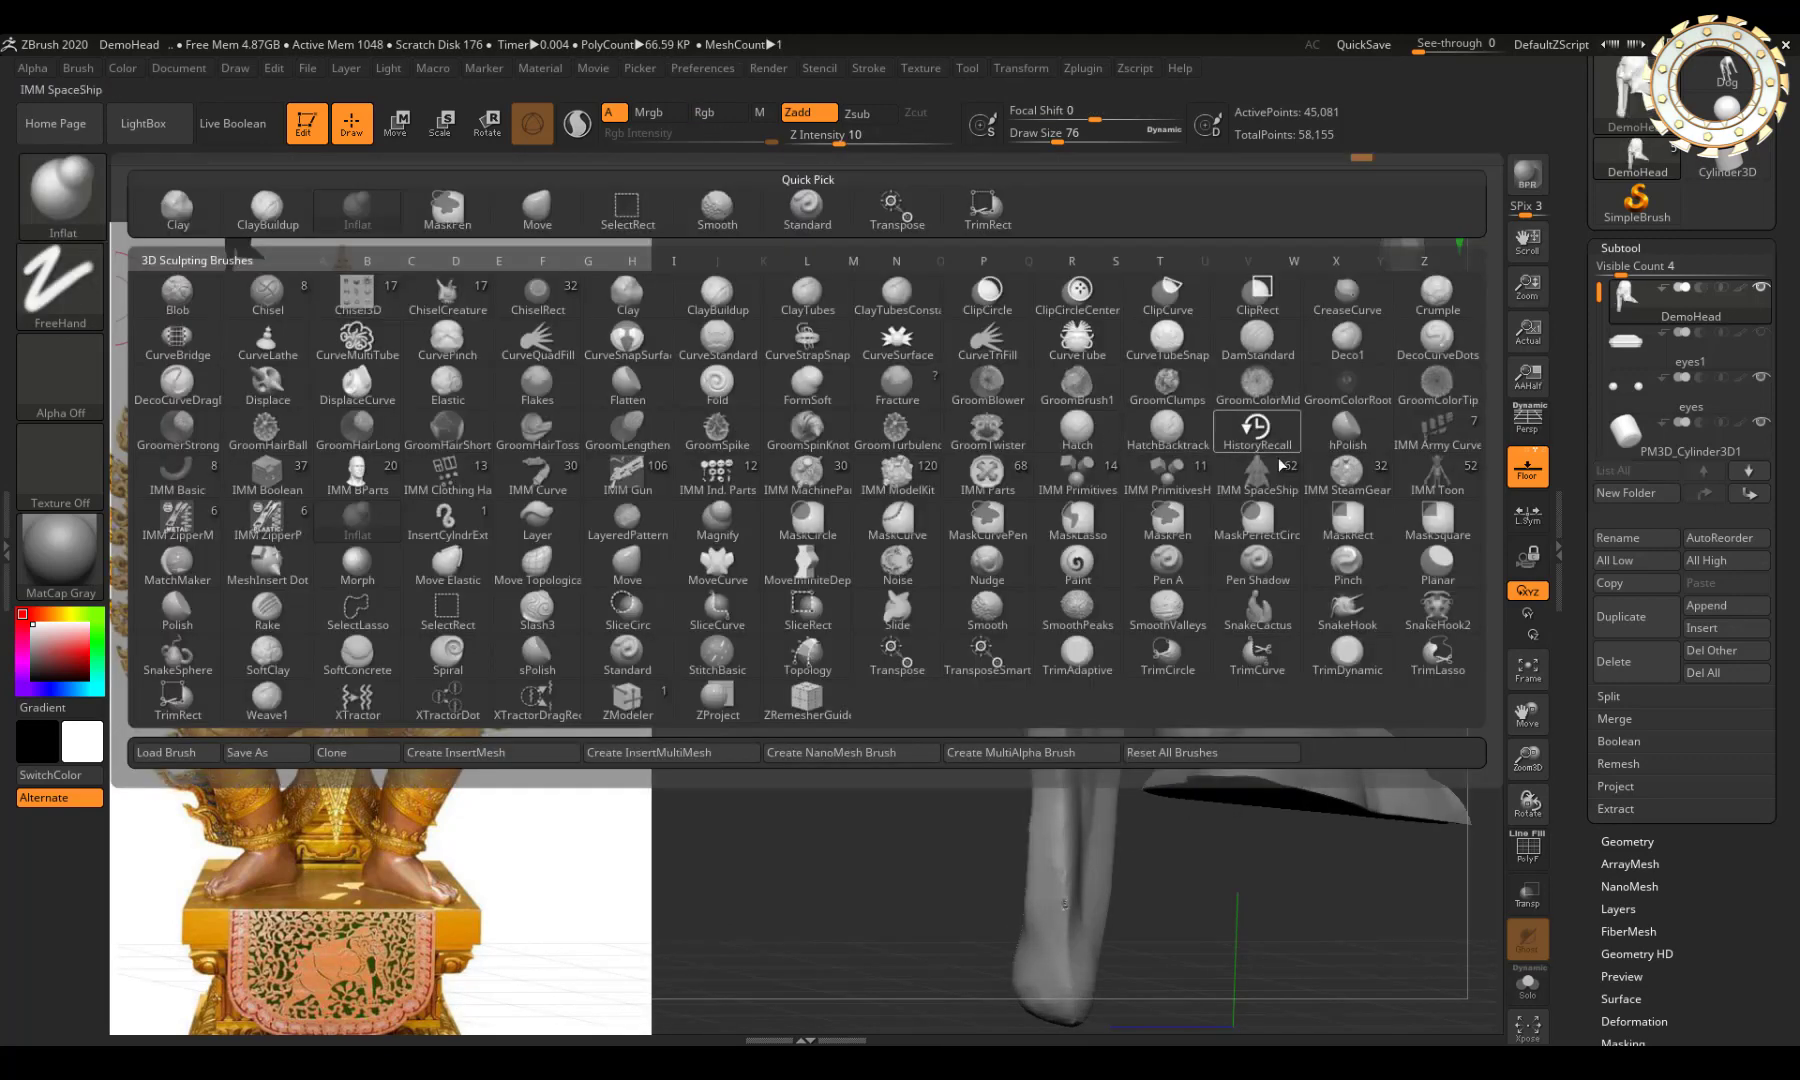
key("h")
key("p")
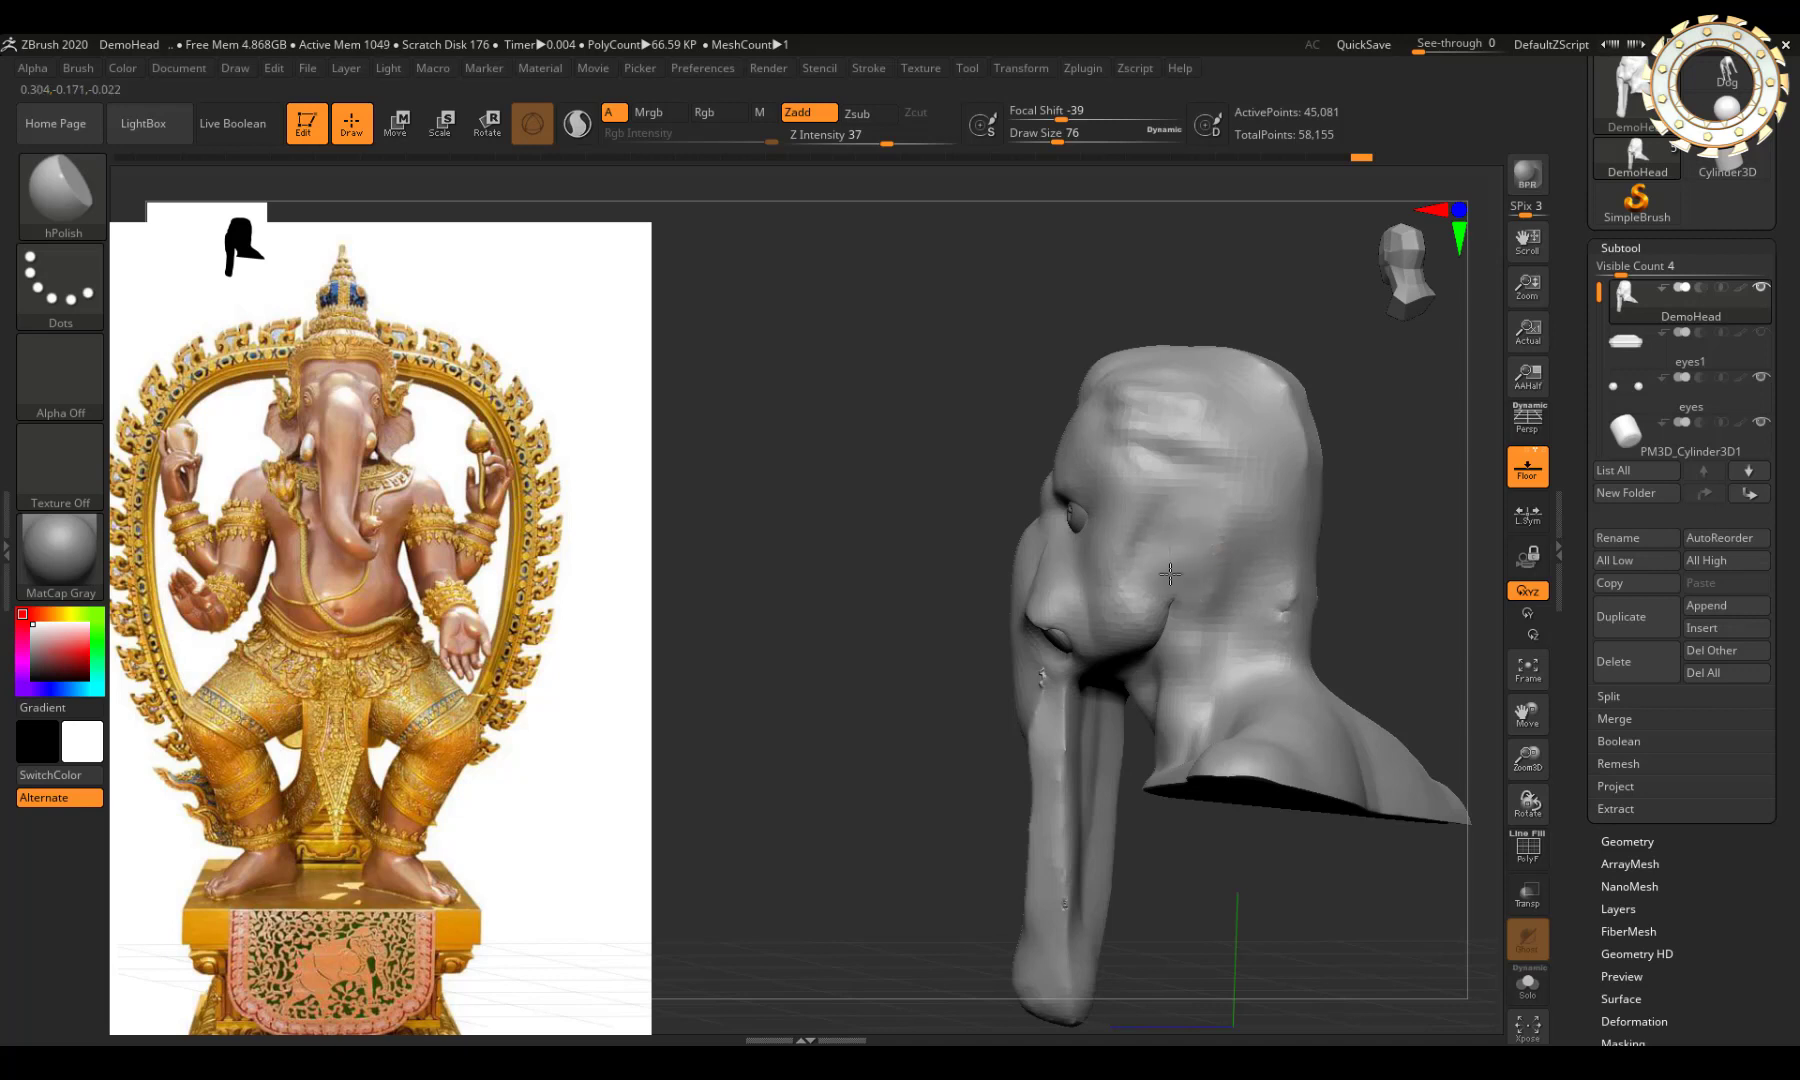
right_click_drag(1250, 590, 1304, 338)
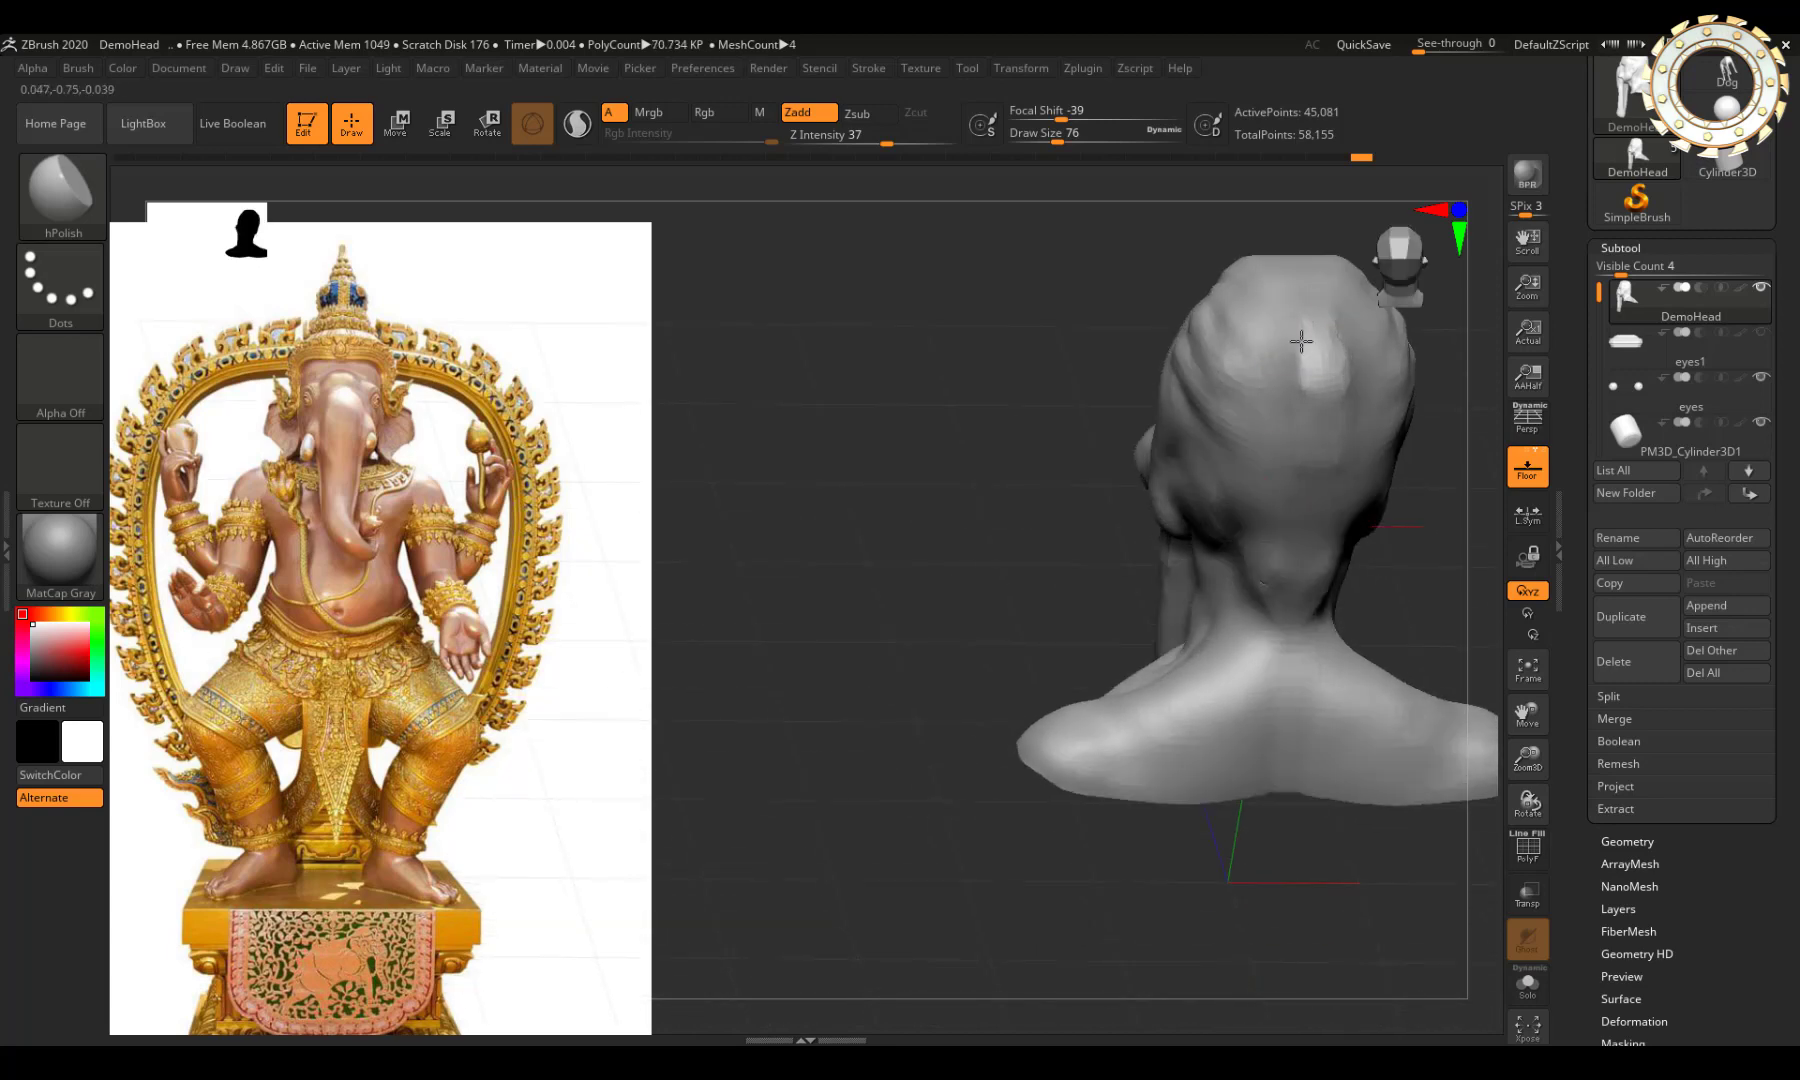
right_click_drag(1254, 381, 1366, 413)
left_click(1394, 255)
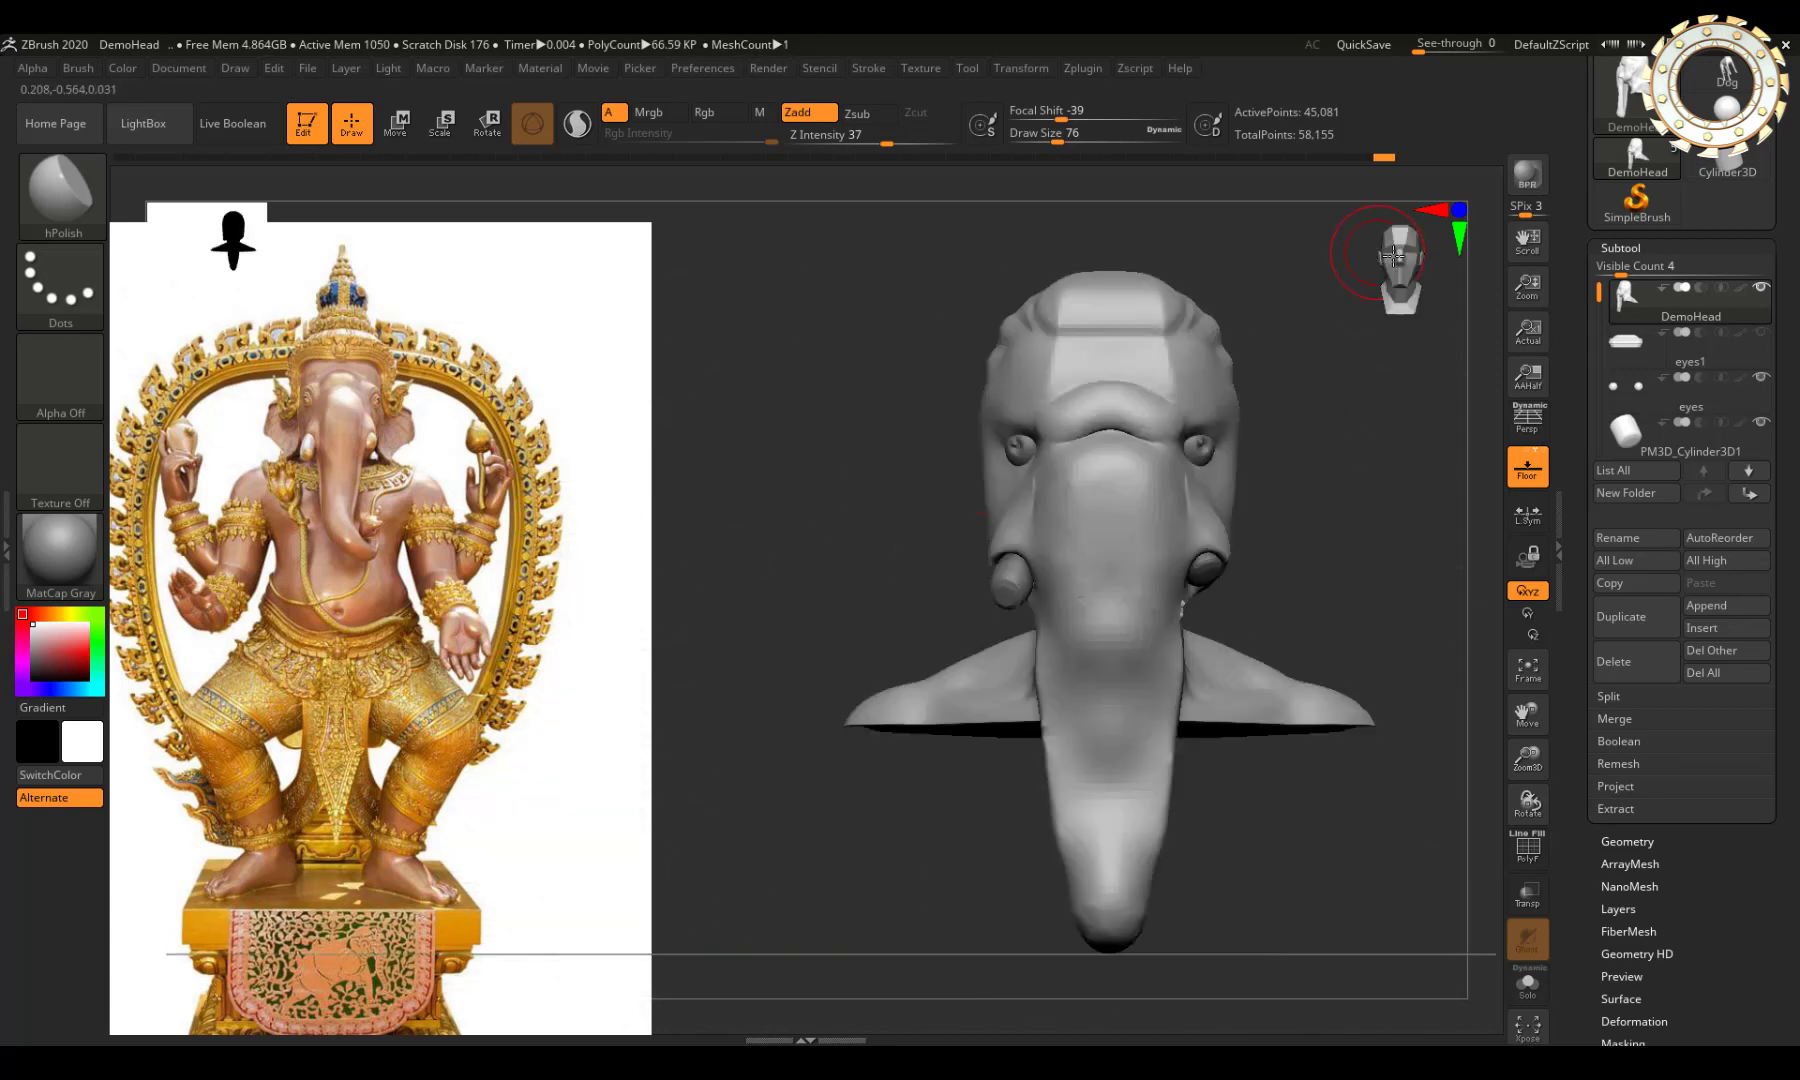
right_click_drag(1165, 514, 1077, 514)
mouse_move(908, 490)
right_mouse_down()
mouse_move(895, 482)
mouse_move(1000, 470)
right_mouse_up()
left_click(1400, 262)
Step: Polish and smooth the forehead, then enable perspective and reframe the head
key("shift")
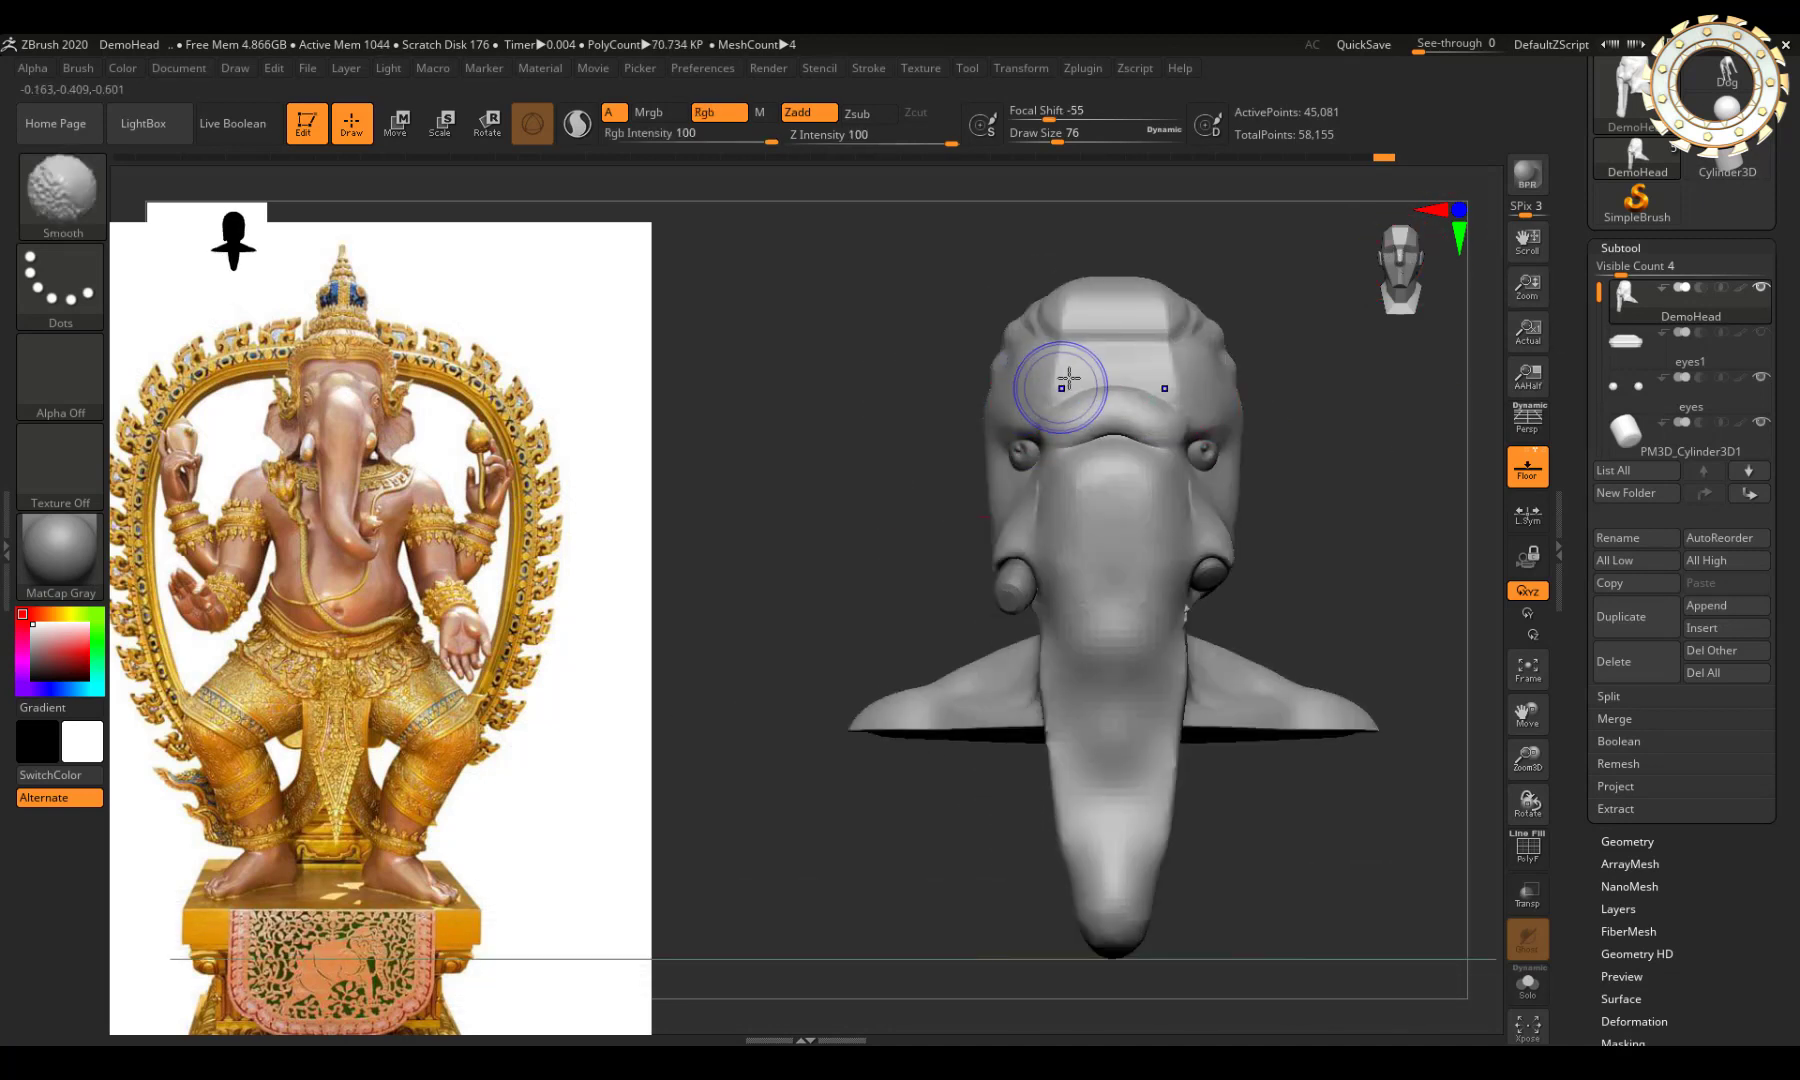
left_click_drag(1068, 378, 1066, 371, "shift")
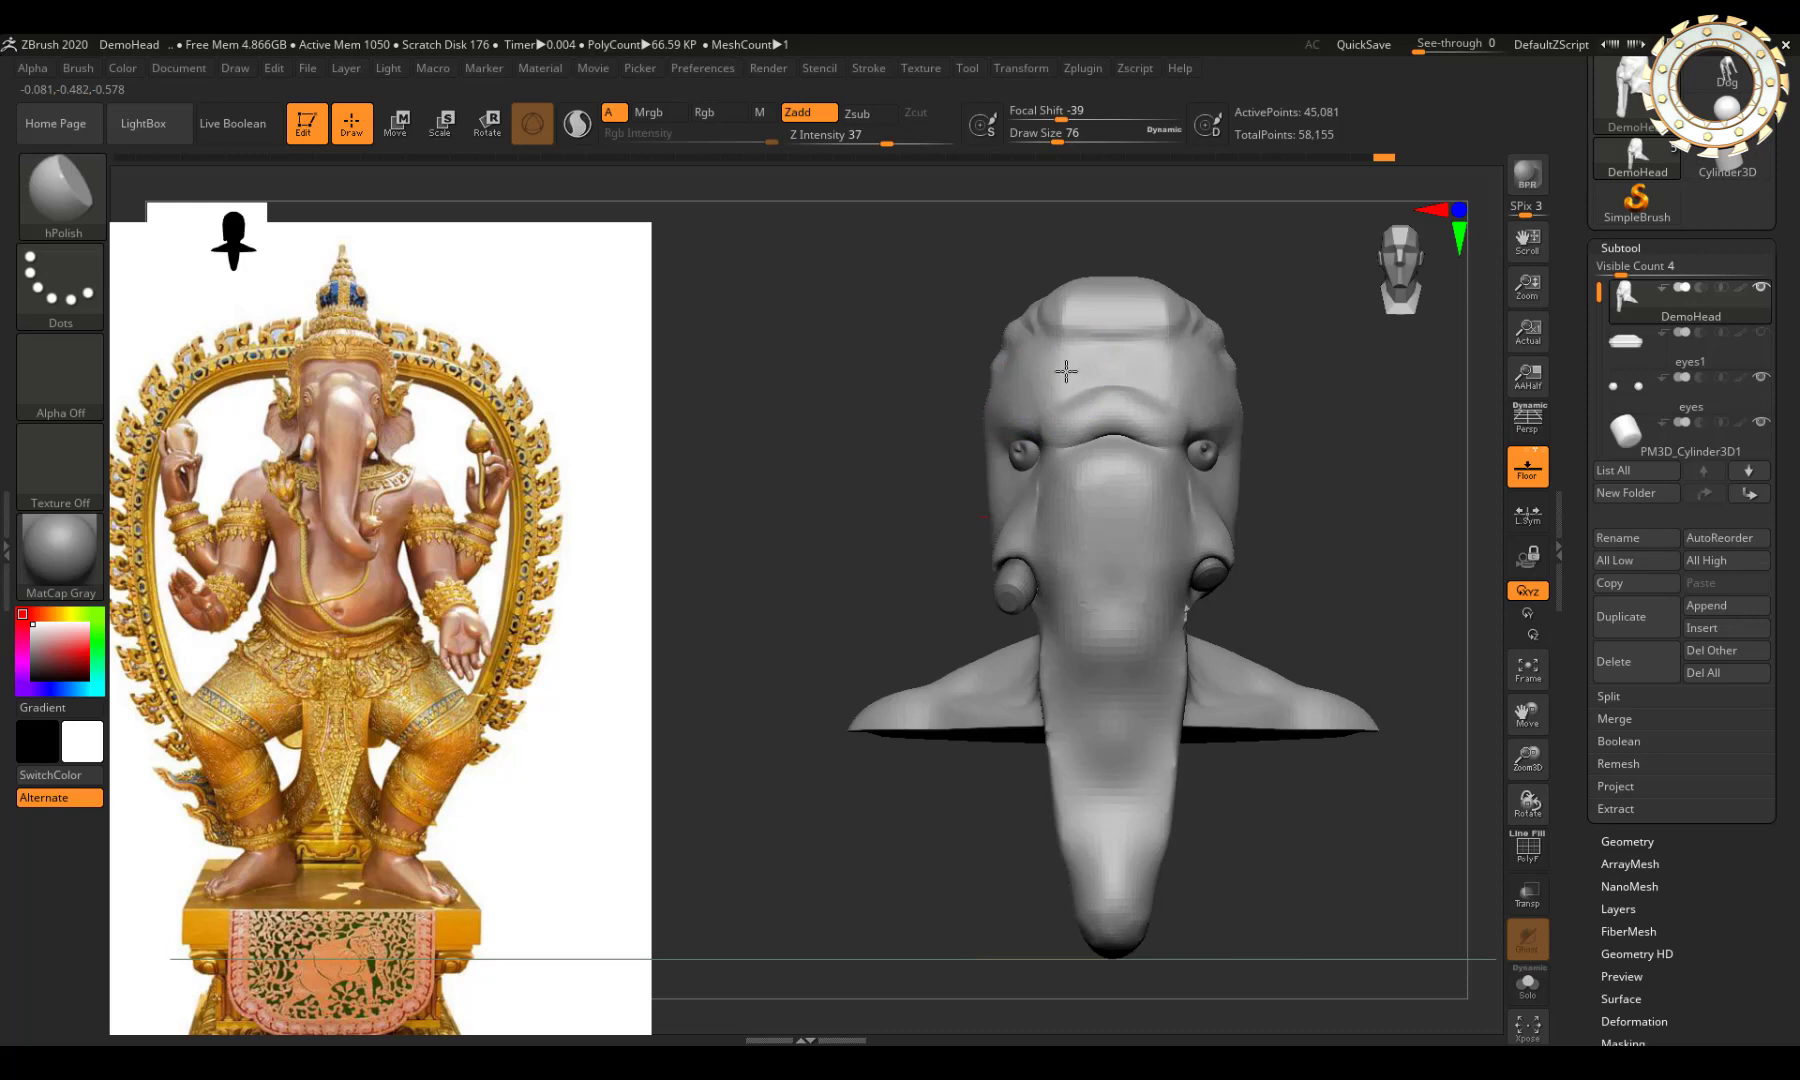
left_click_drag(1170, 355, 1147, 362)
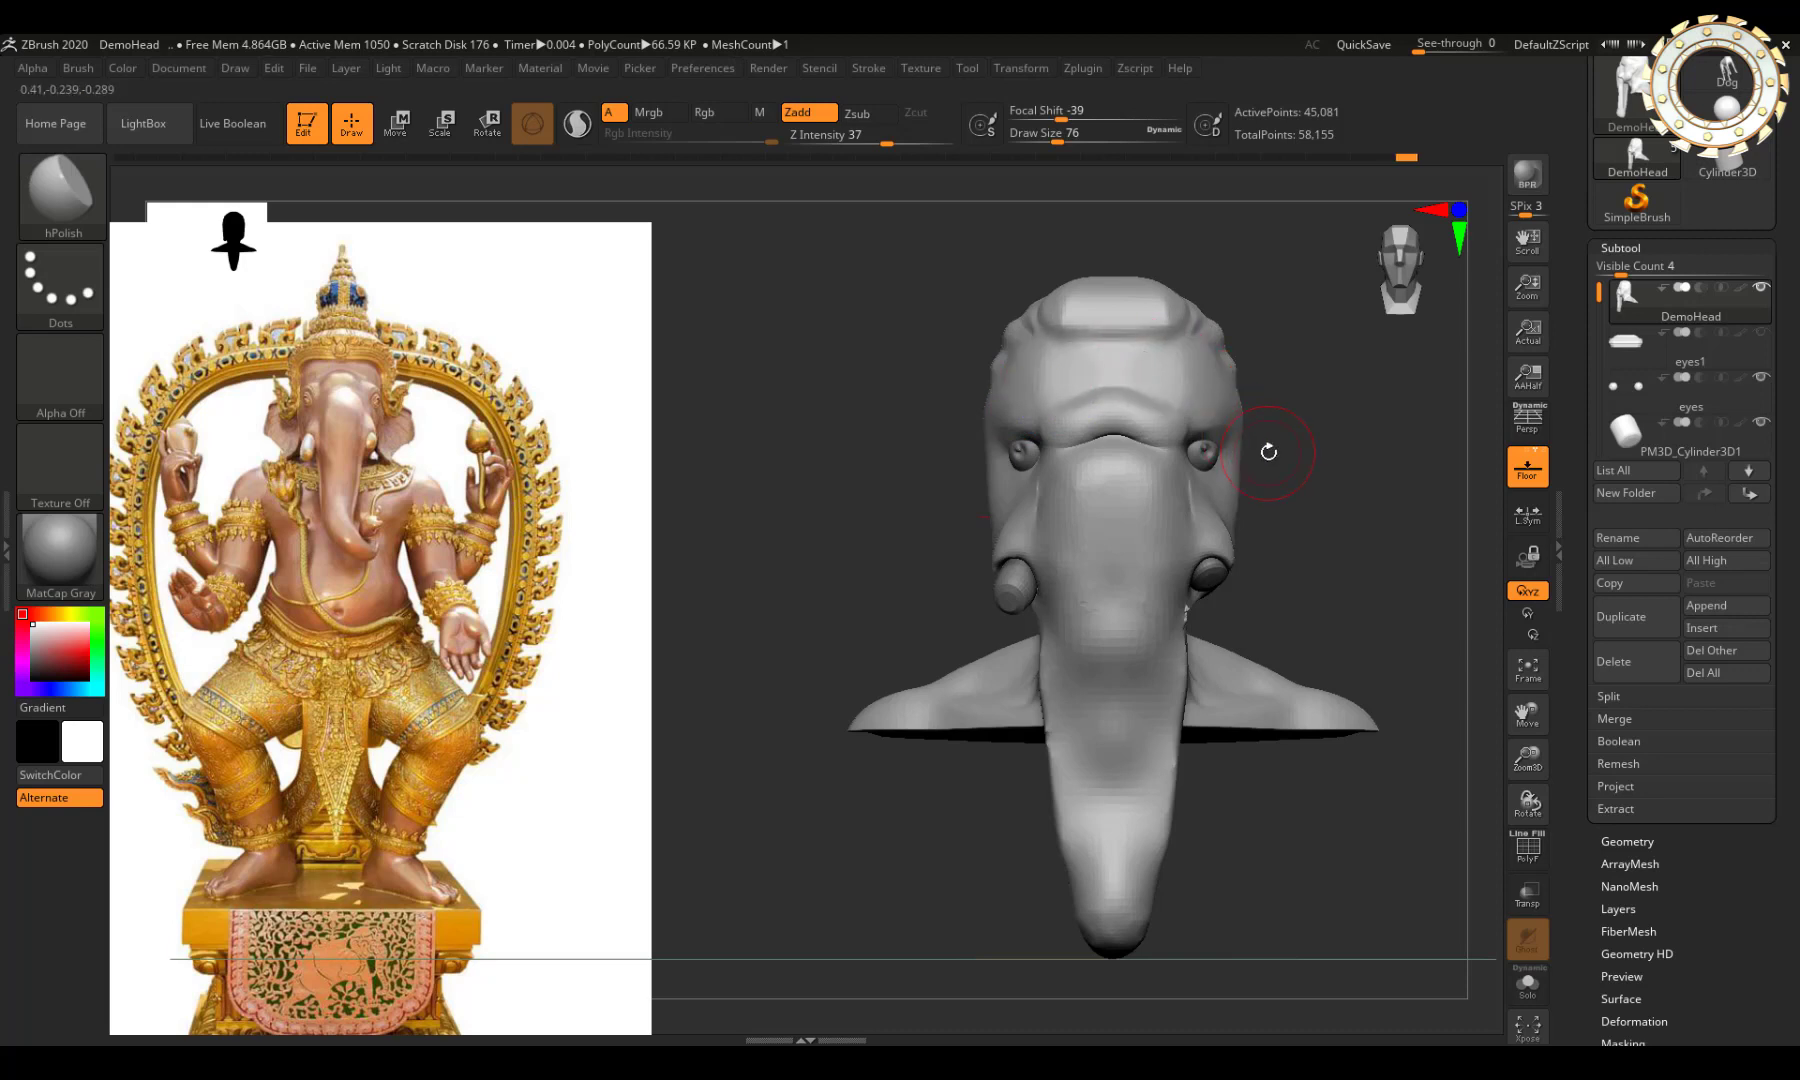
key("shift")
left_click(1537, 428)
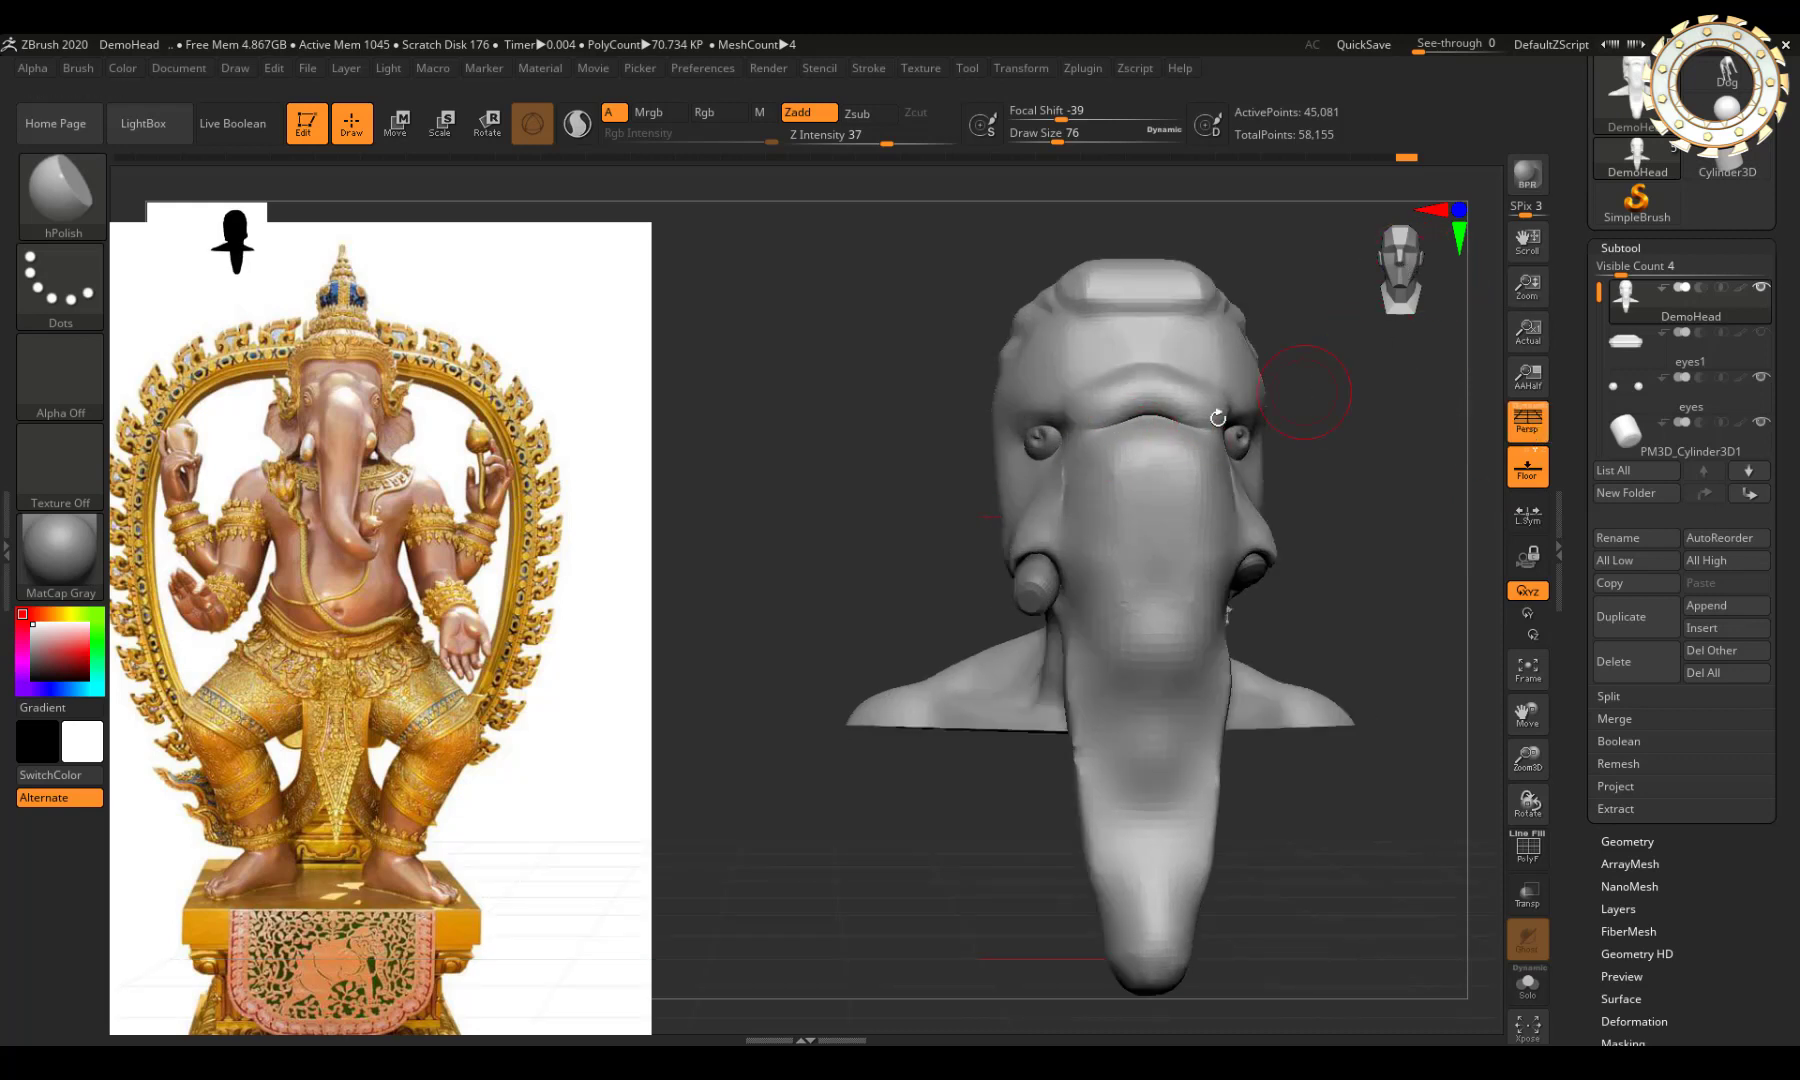
left_click_drag(1217, 417, 997, 450, "alt")
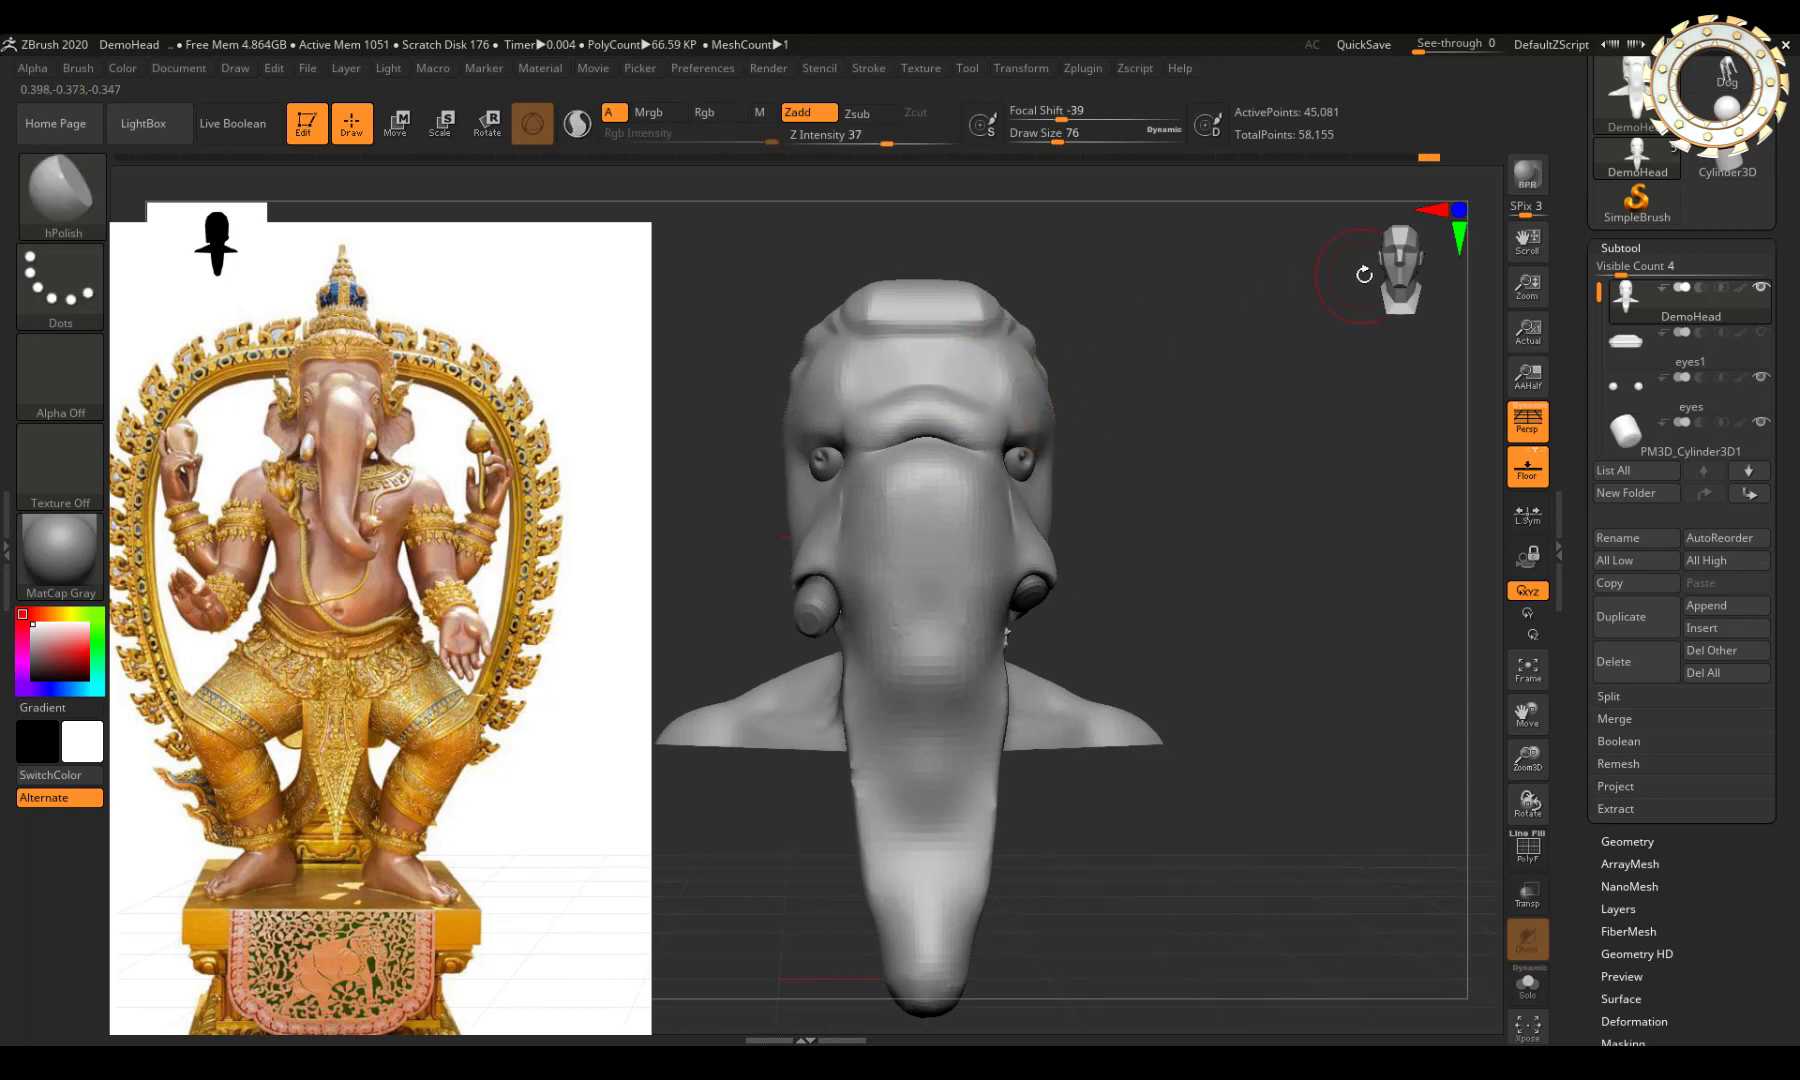
left_click_drag(890, 378, 916, 420, "alt")
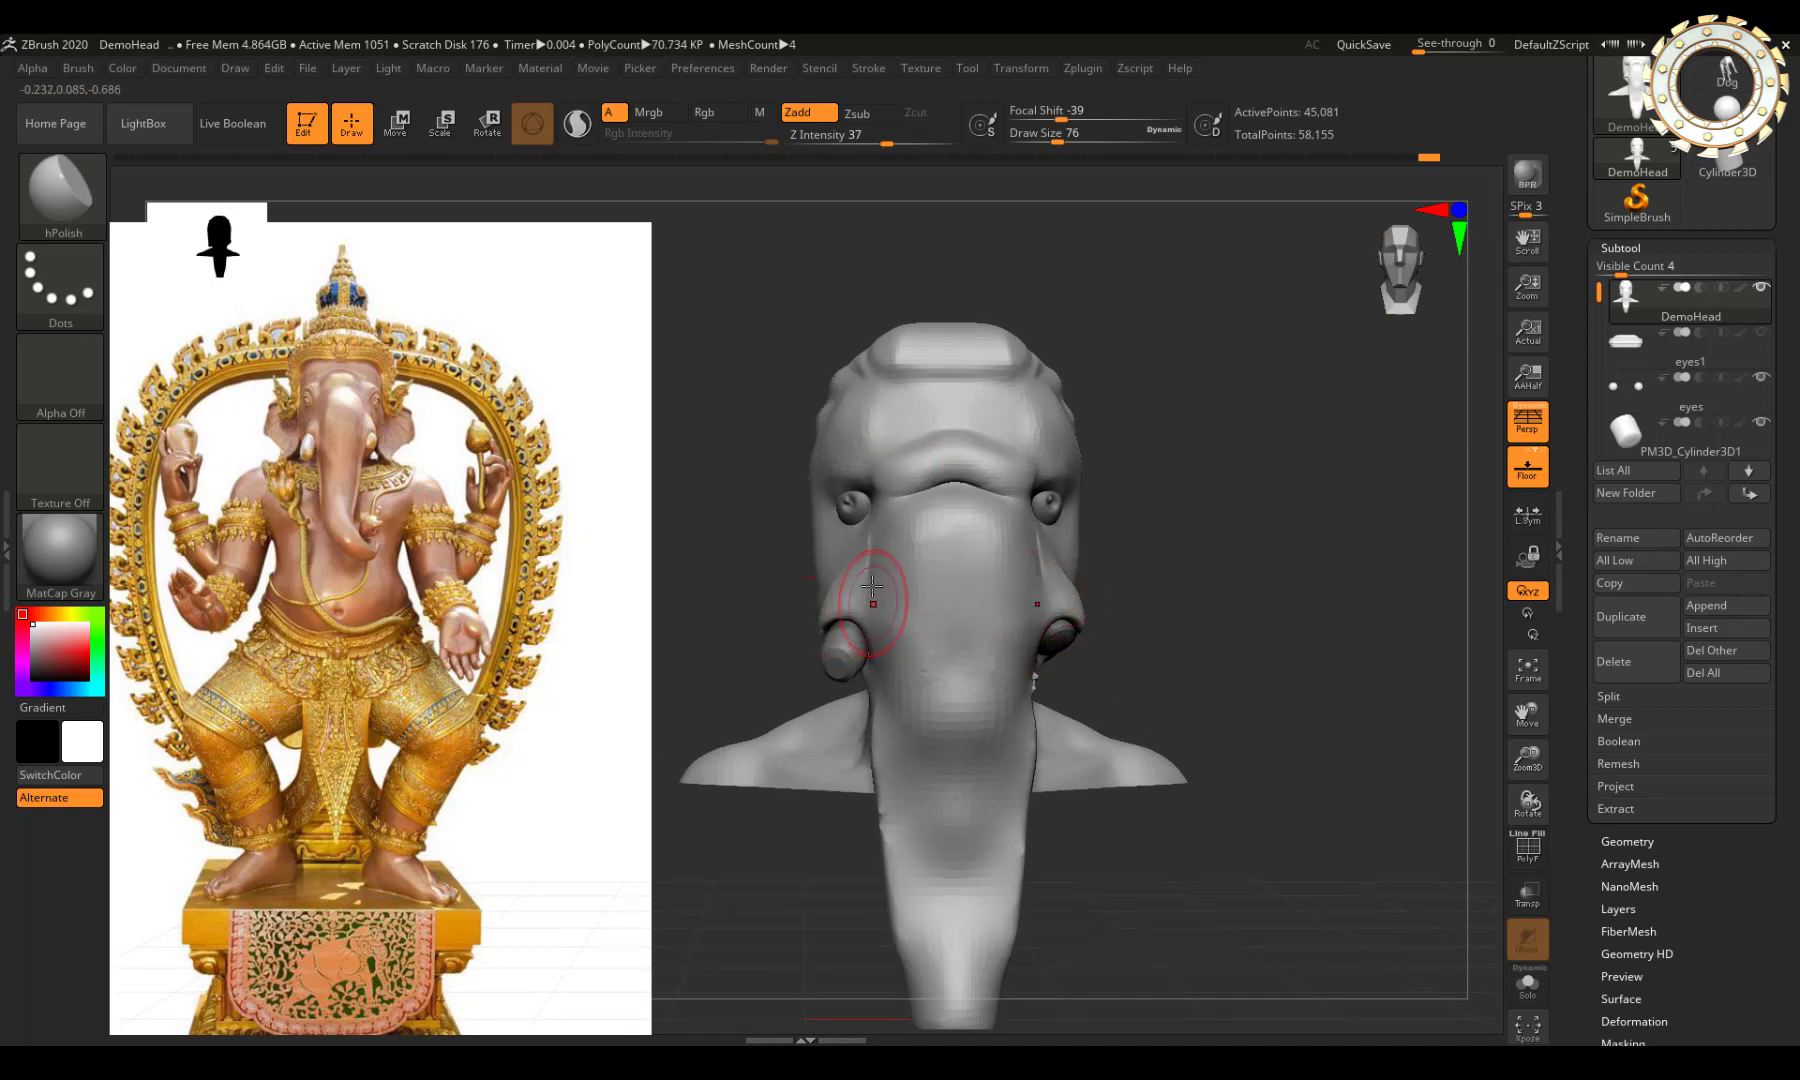
left_click(44, 174)
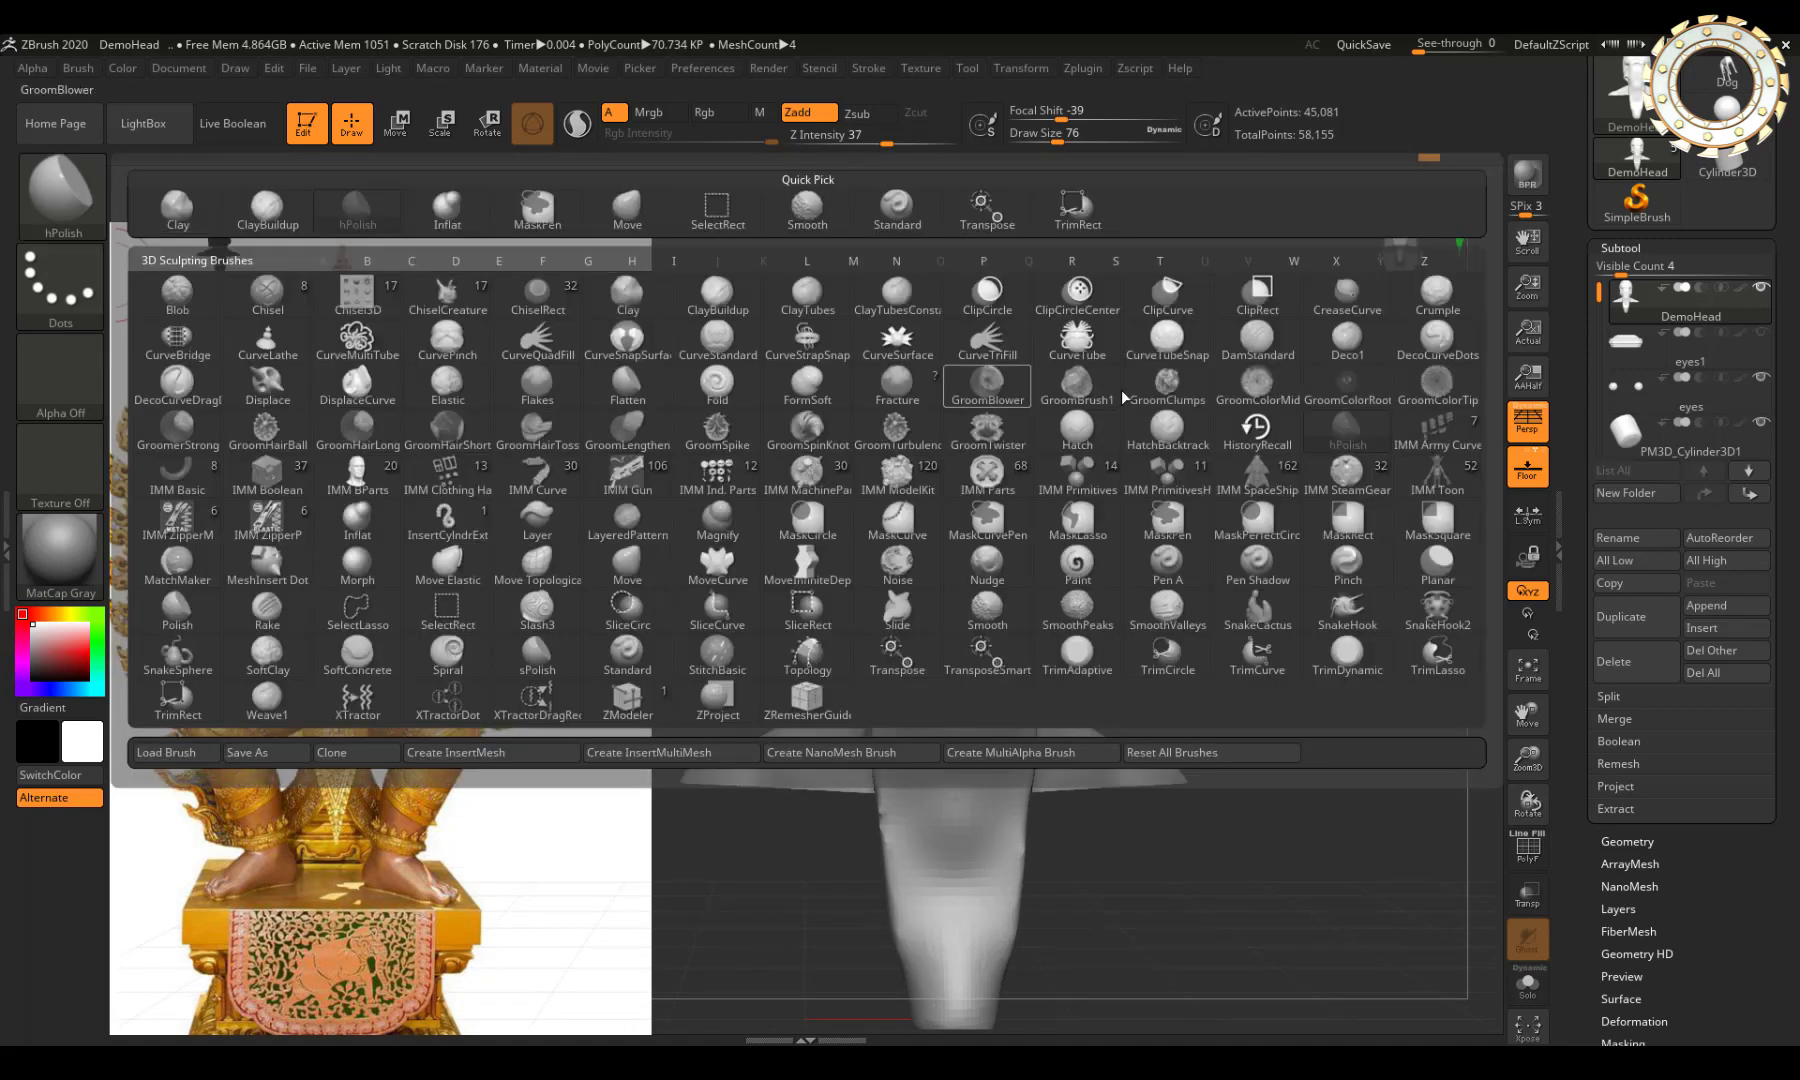
Step: Carve a thin cheek groove with DamStandard at Draw Size 20 and Z Intensity 21
left_click(1257, 340)
key("bracketleft")
key("bracketleft")
key("bracketleft")
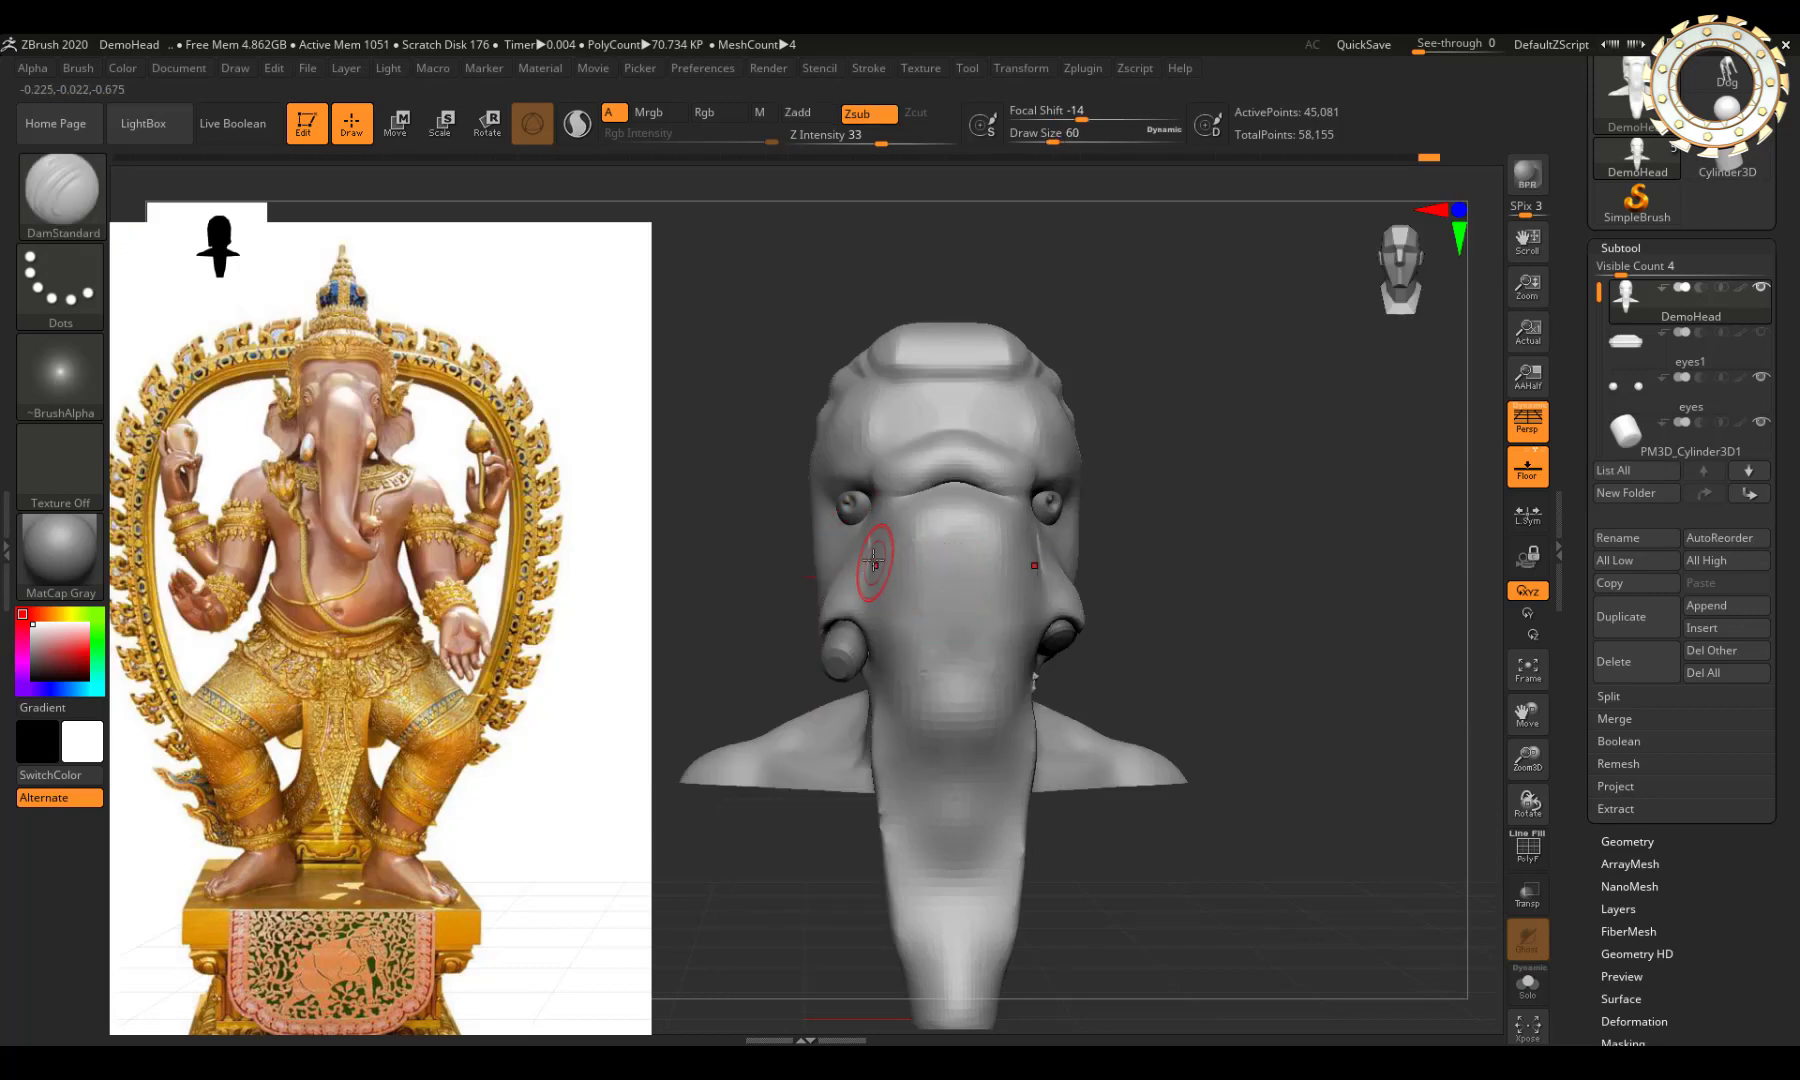
key("bracketleft")
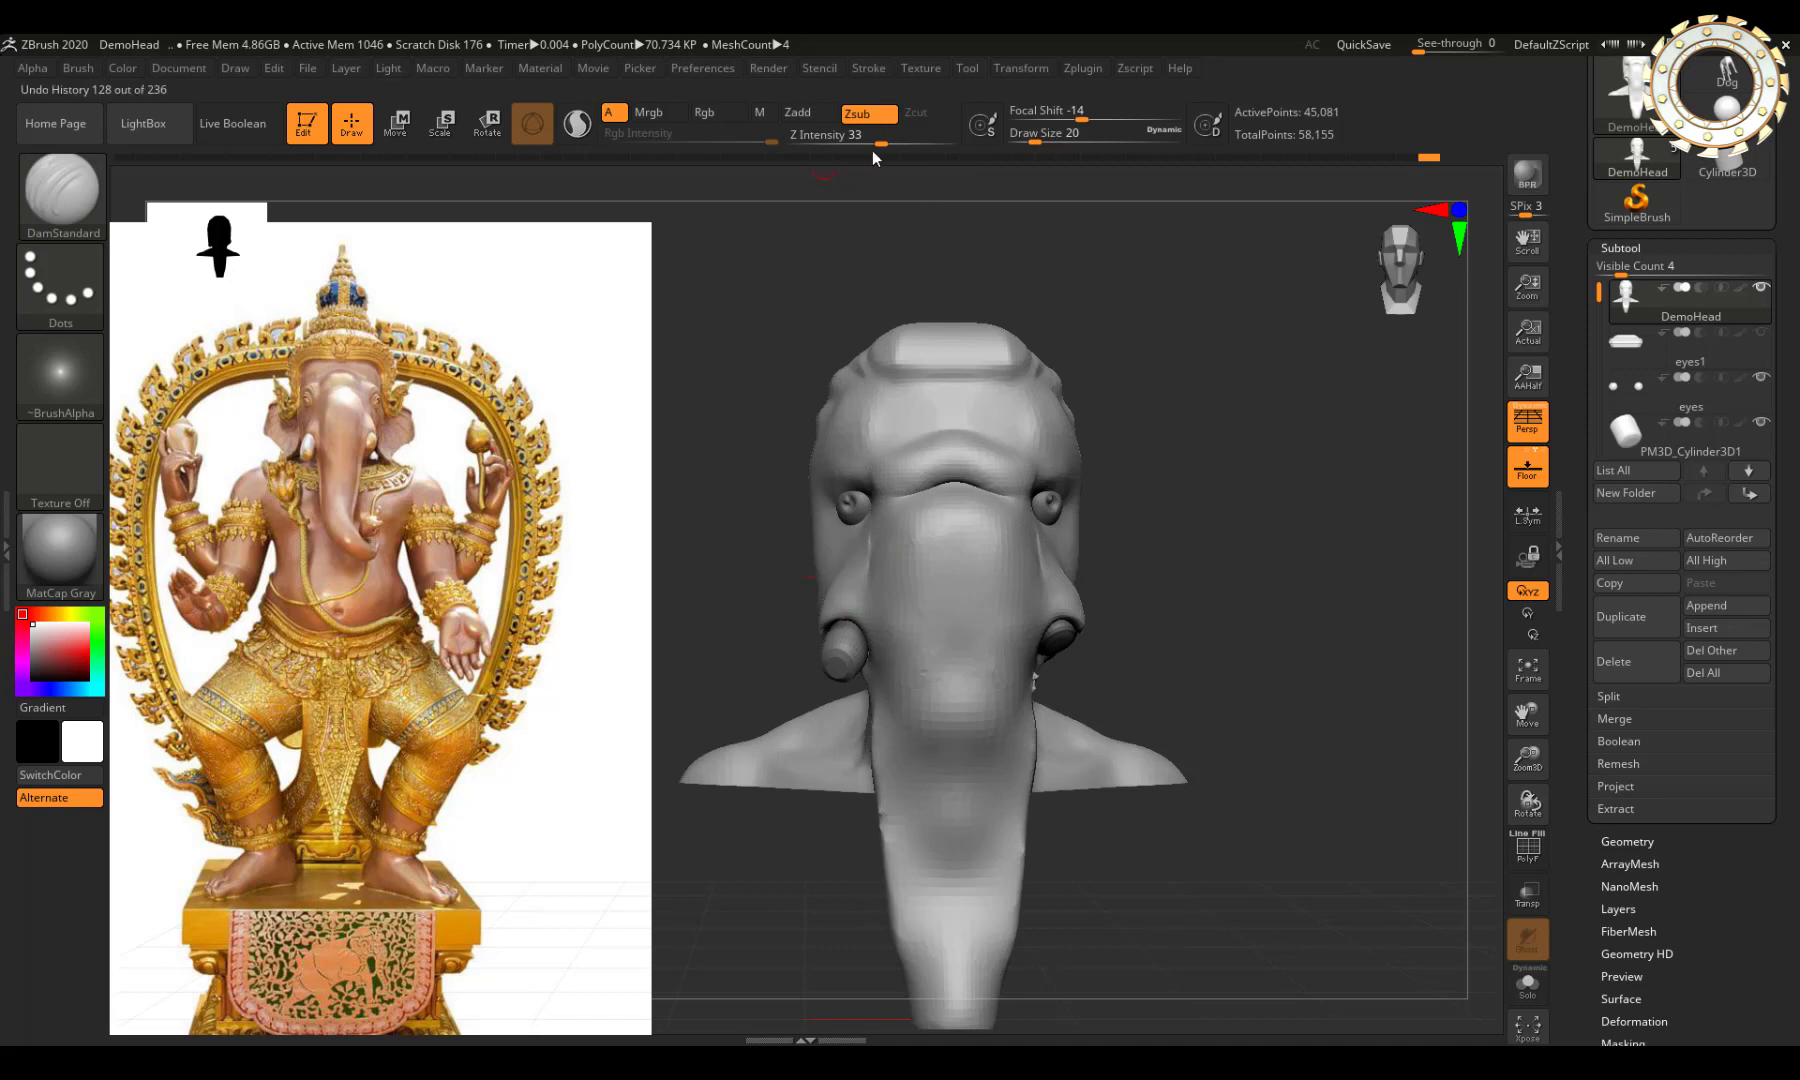
left_click_drag(880, 143, 862, 143)
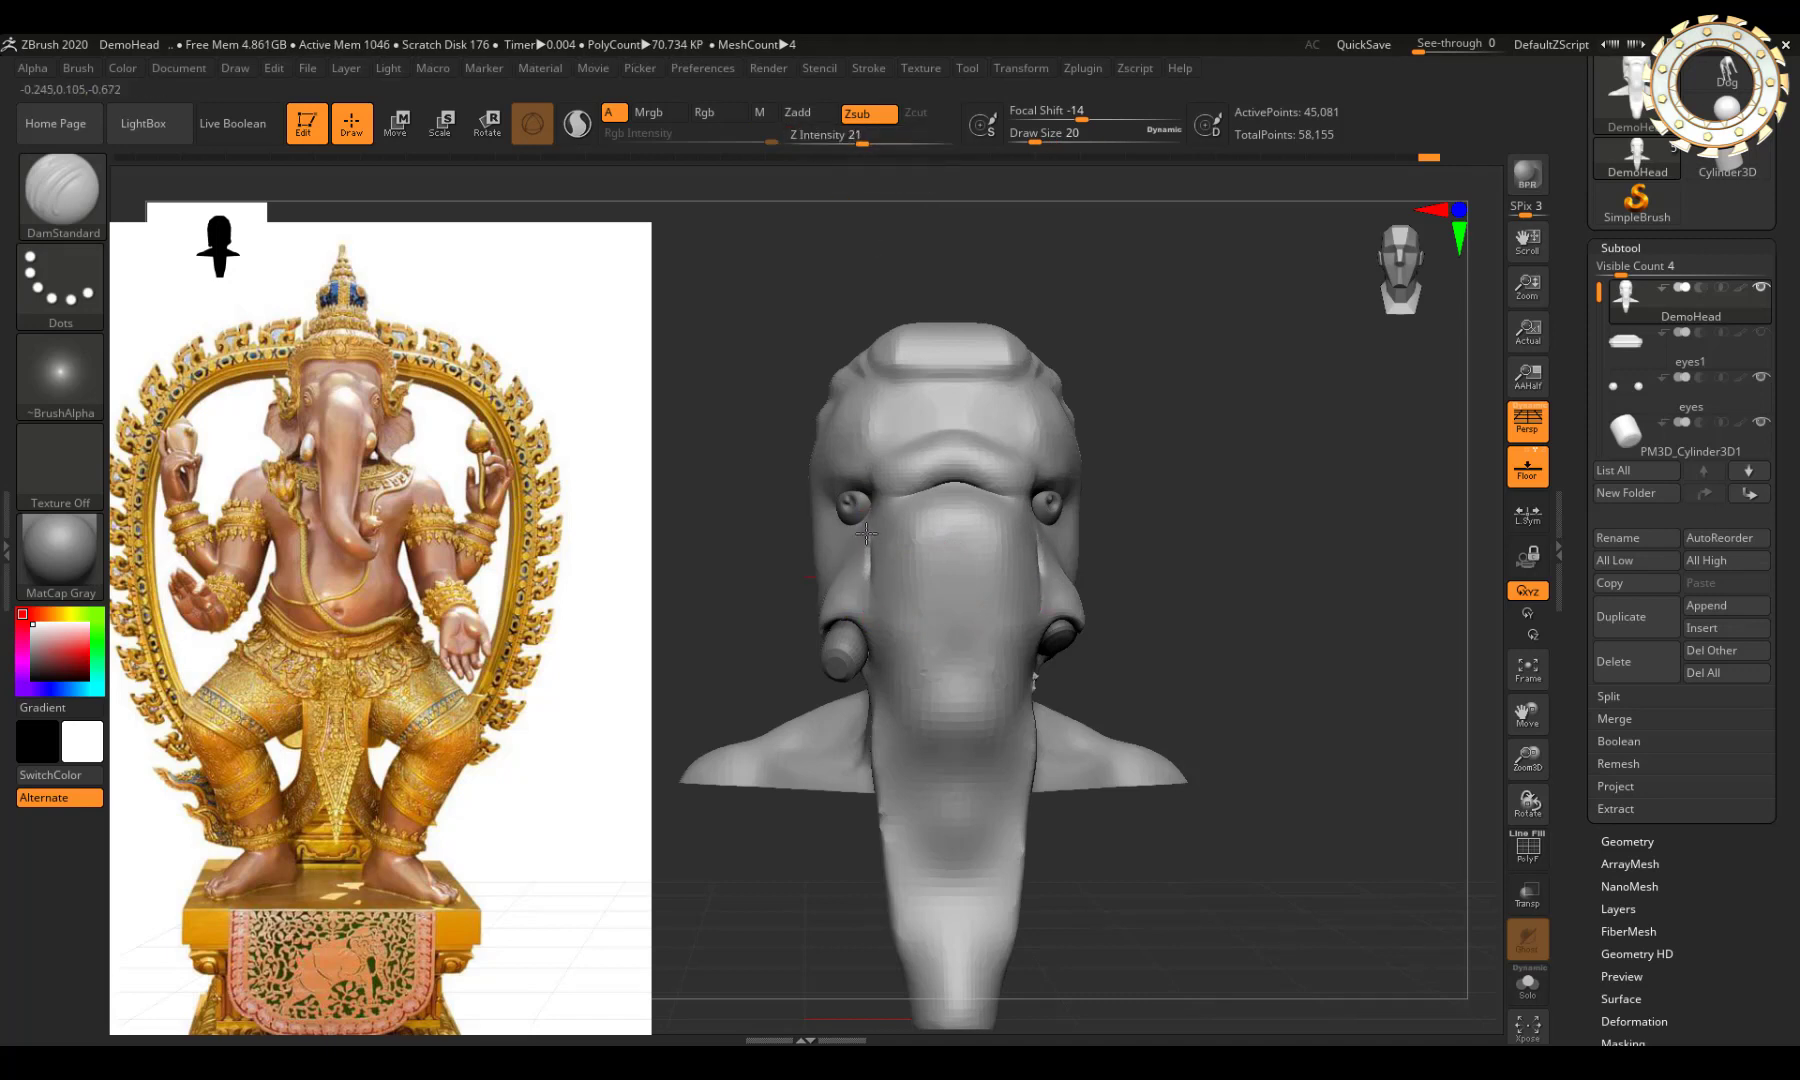
left_click_drag(866, 534, 862, 578)
right_click_drag(849, 583, 826, 600)
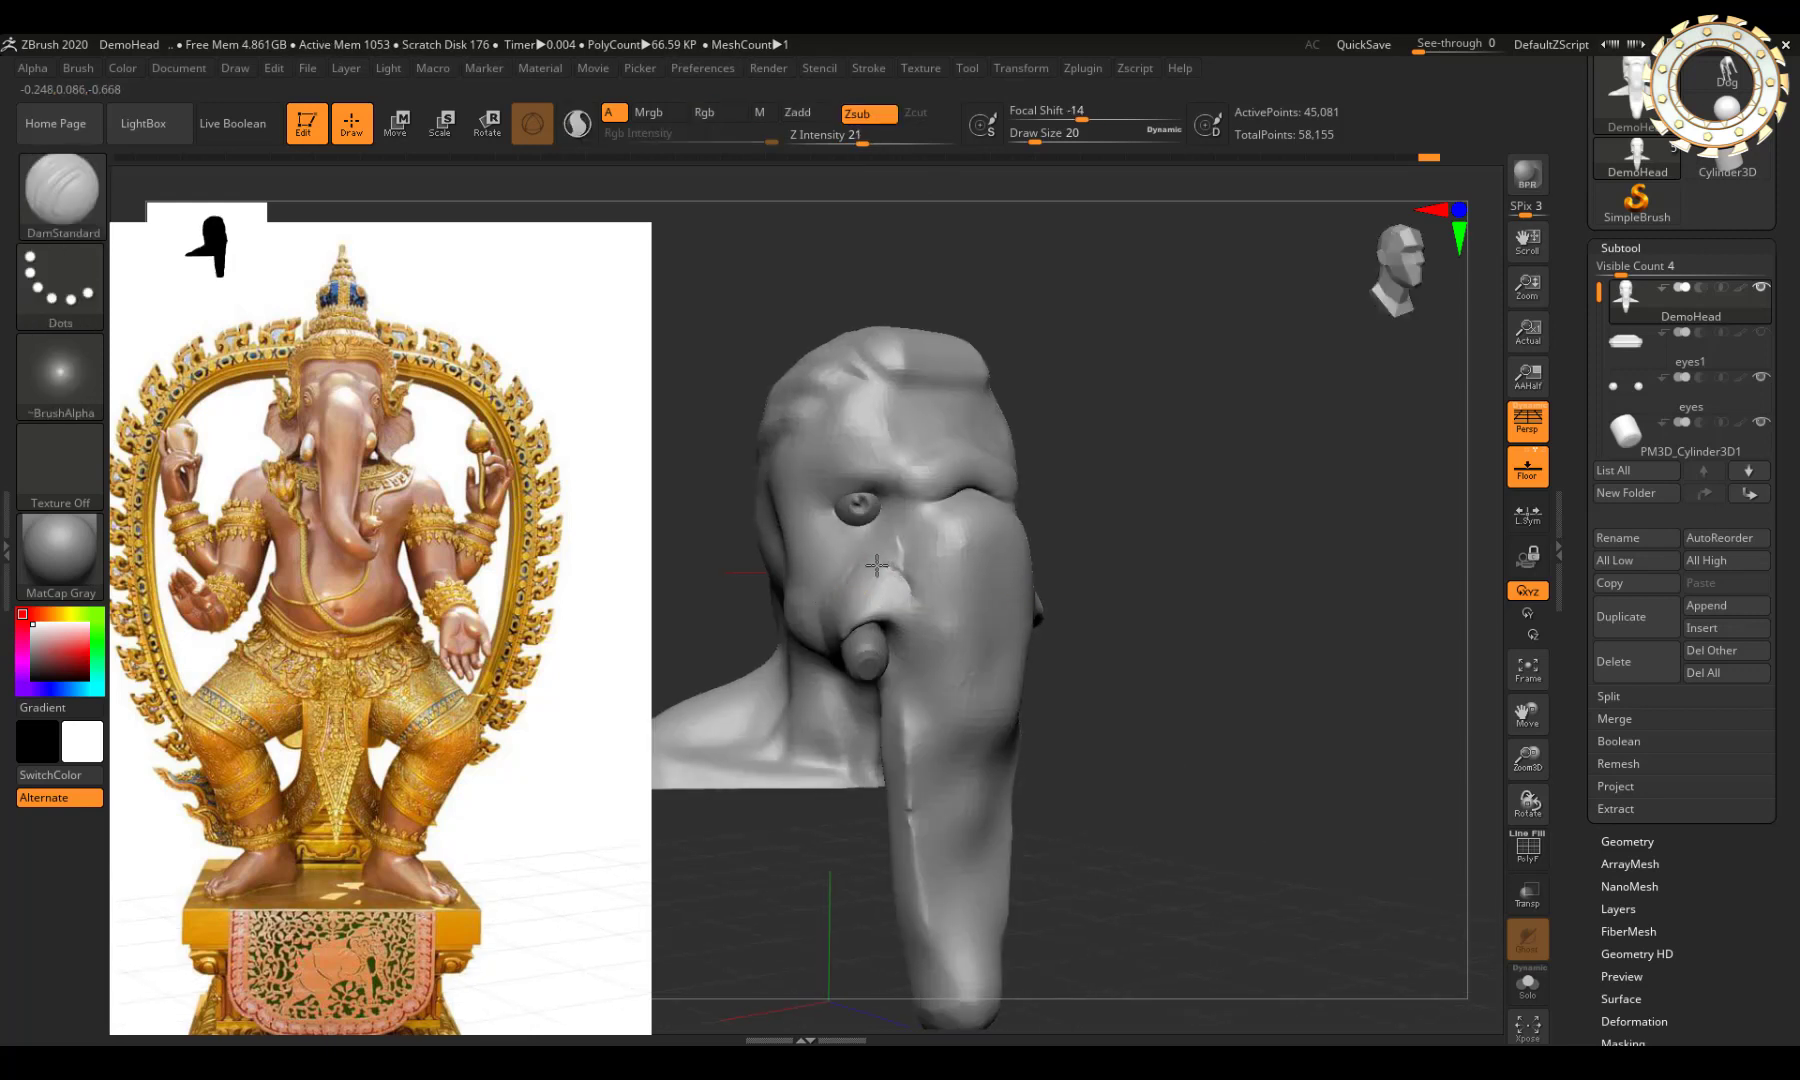
right_click_drag(836, 594, 1270, 370, "shift")
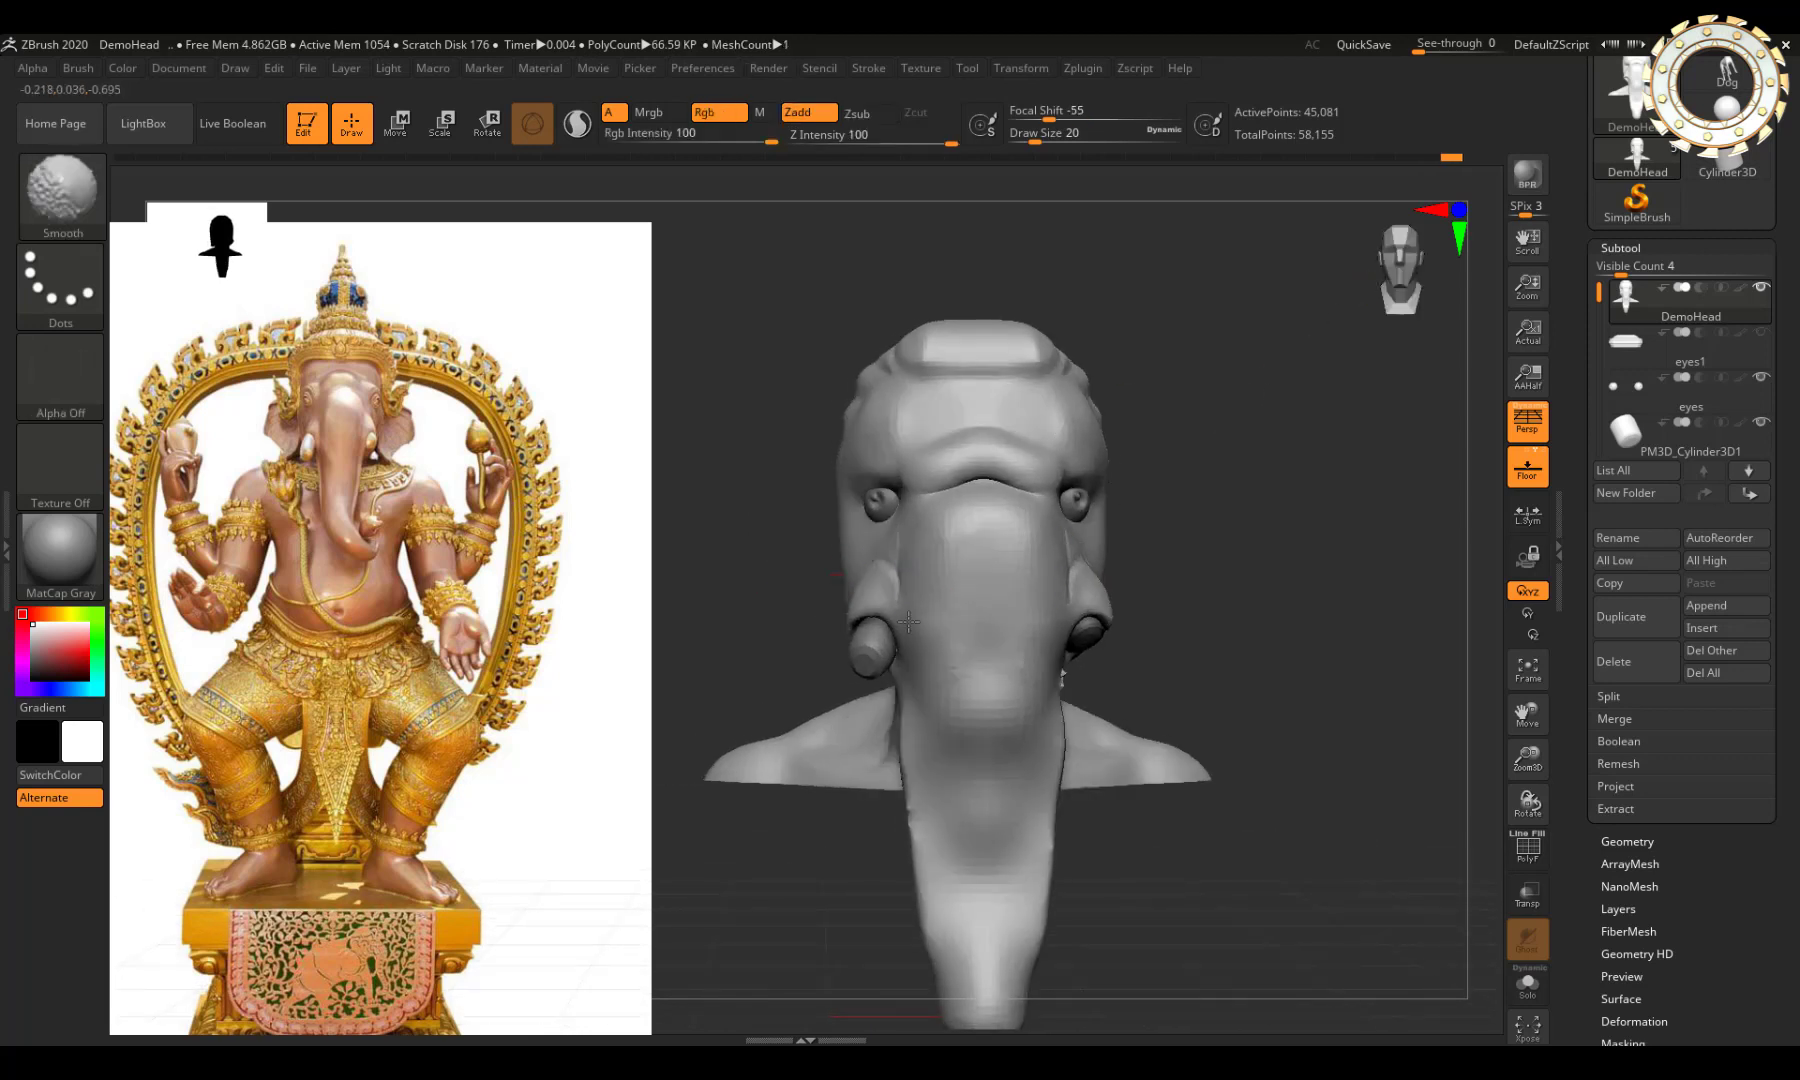
right_click_drag(923, 595, 927, 520, "alt")
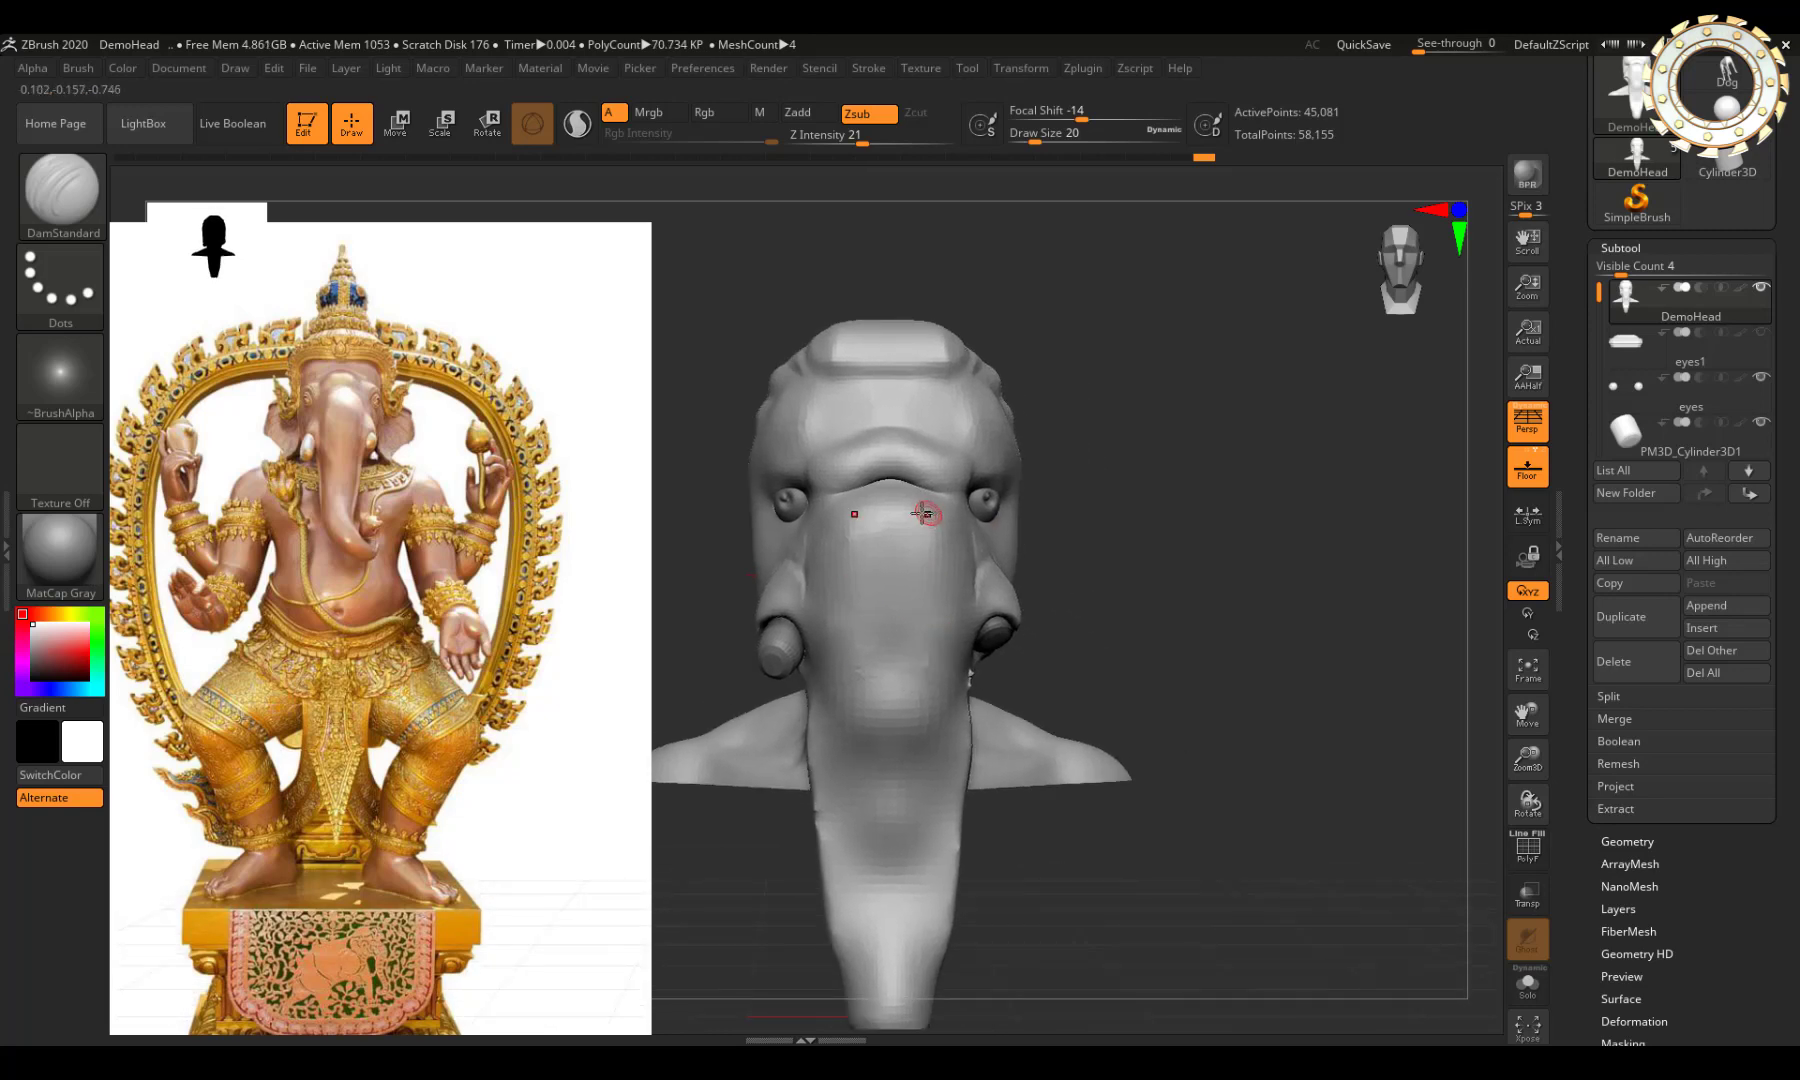
Step: Shape the forehead–trunk crease with the Move brush at Draw Size 72
key("b")
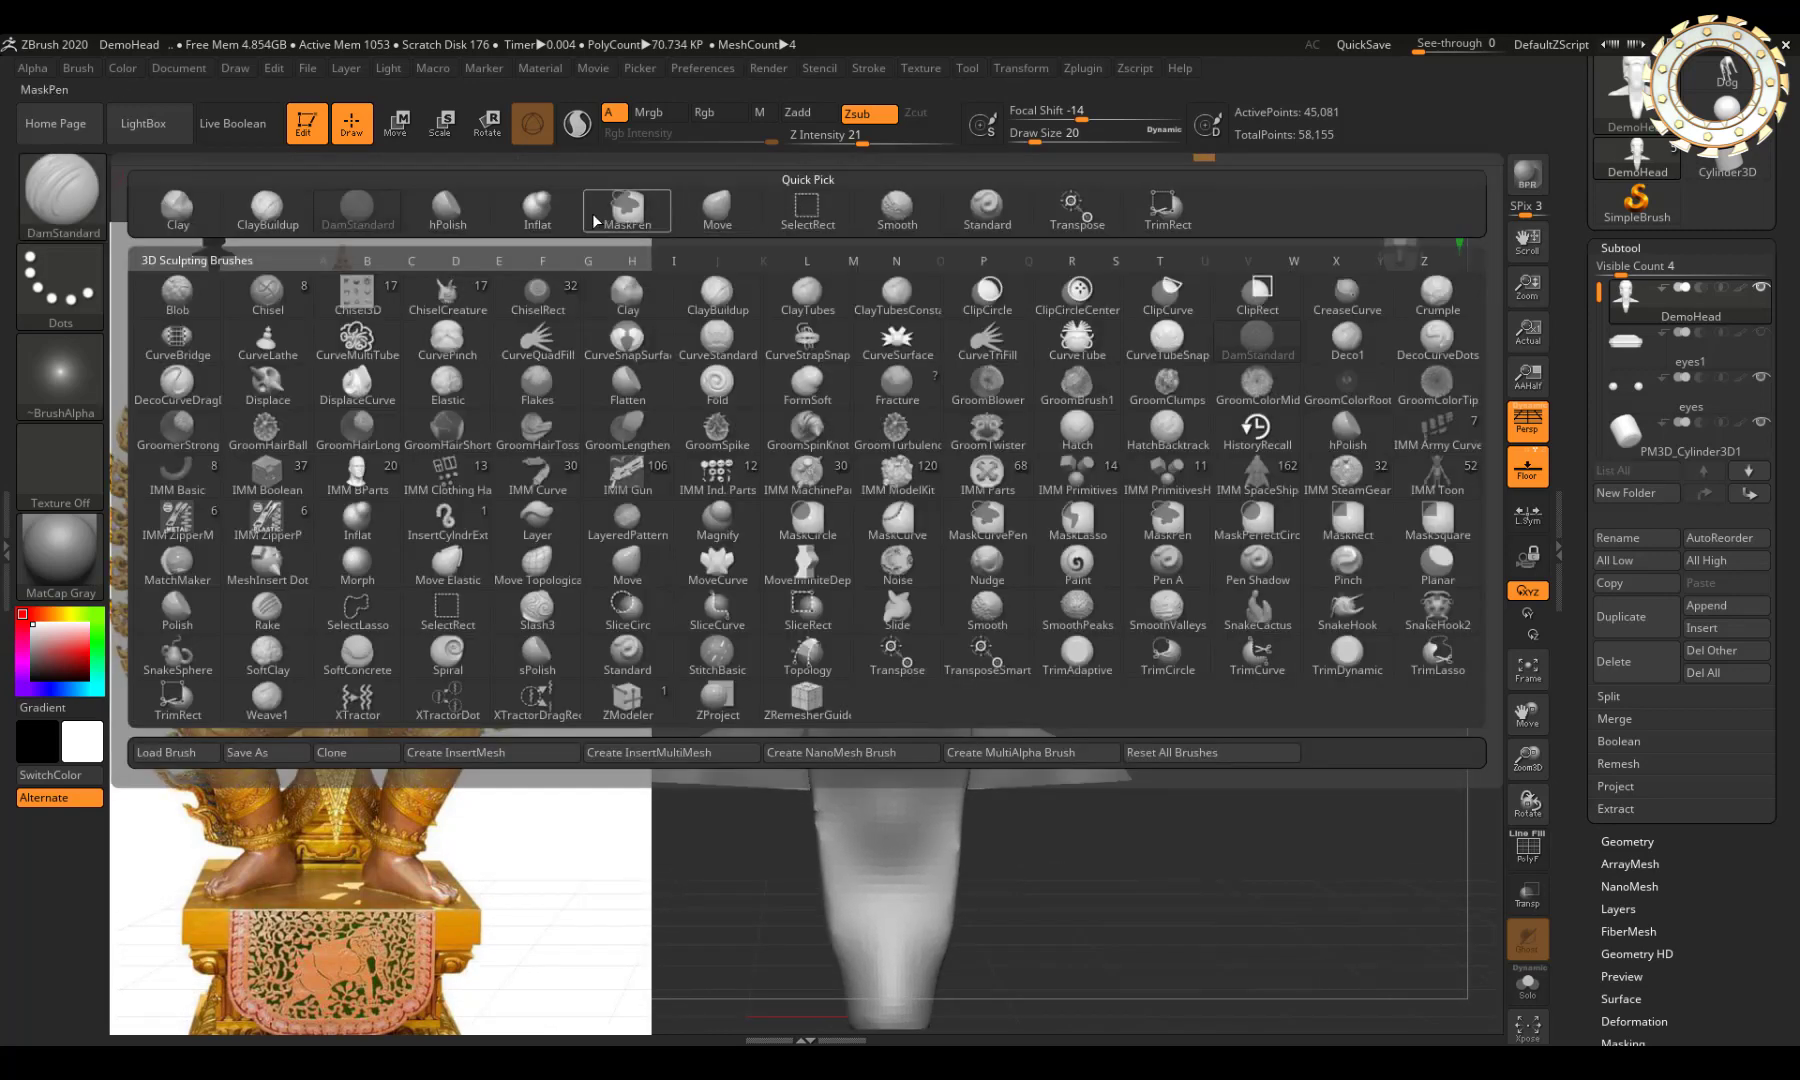
left_click(730, 212)
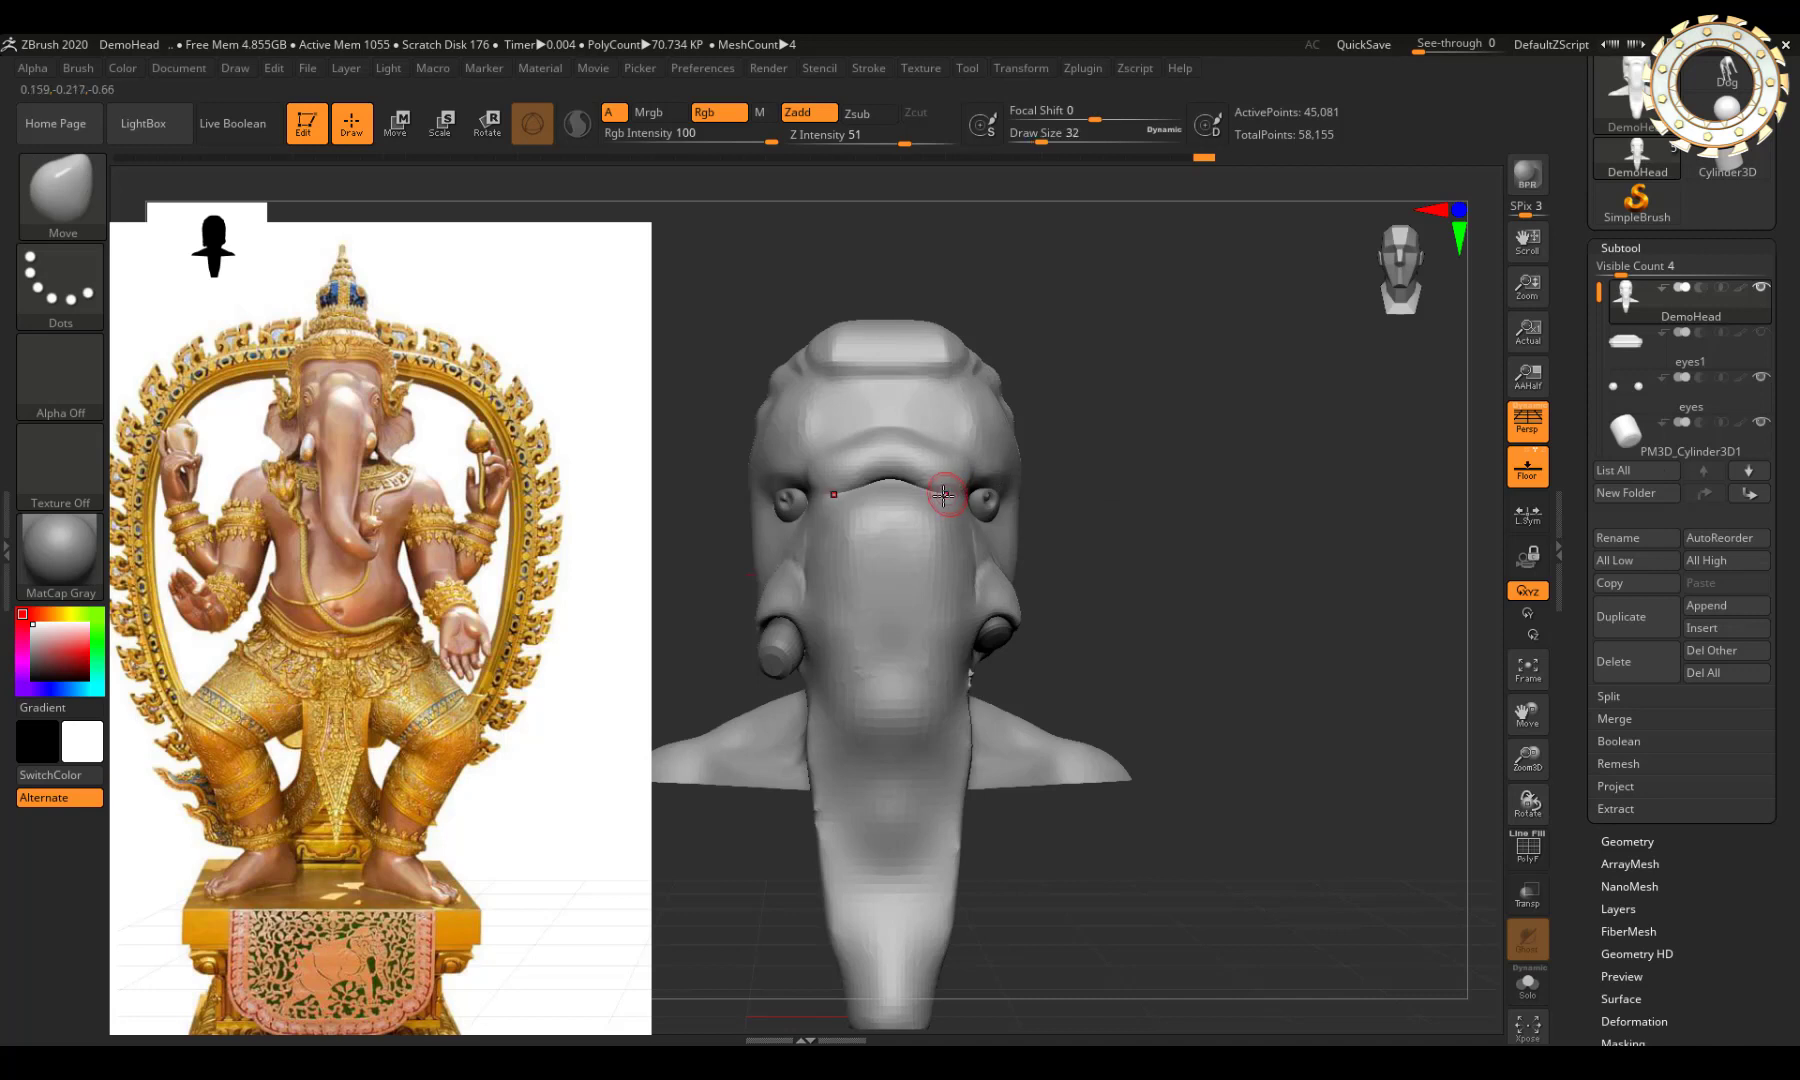
key("bracketright")
key("bracketright")
key("bracketright")
left_click_drag(890, 507, 844, 499)
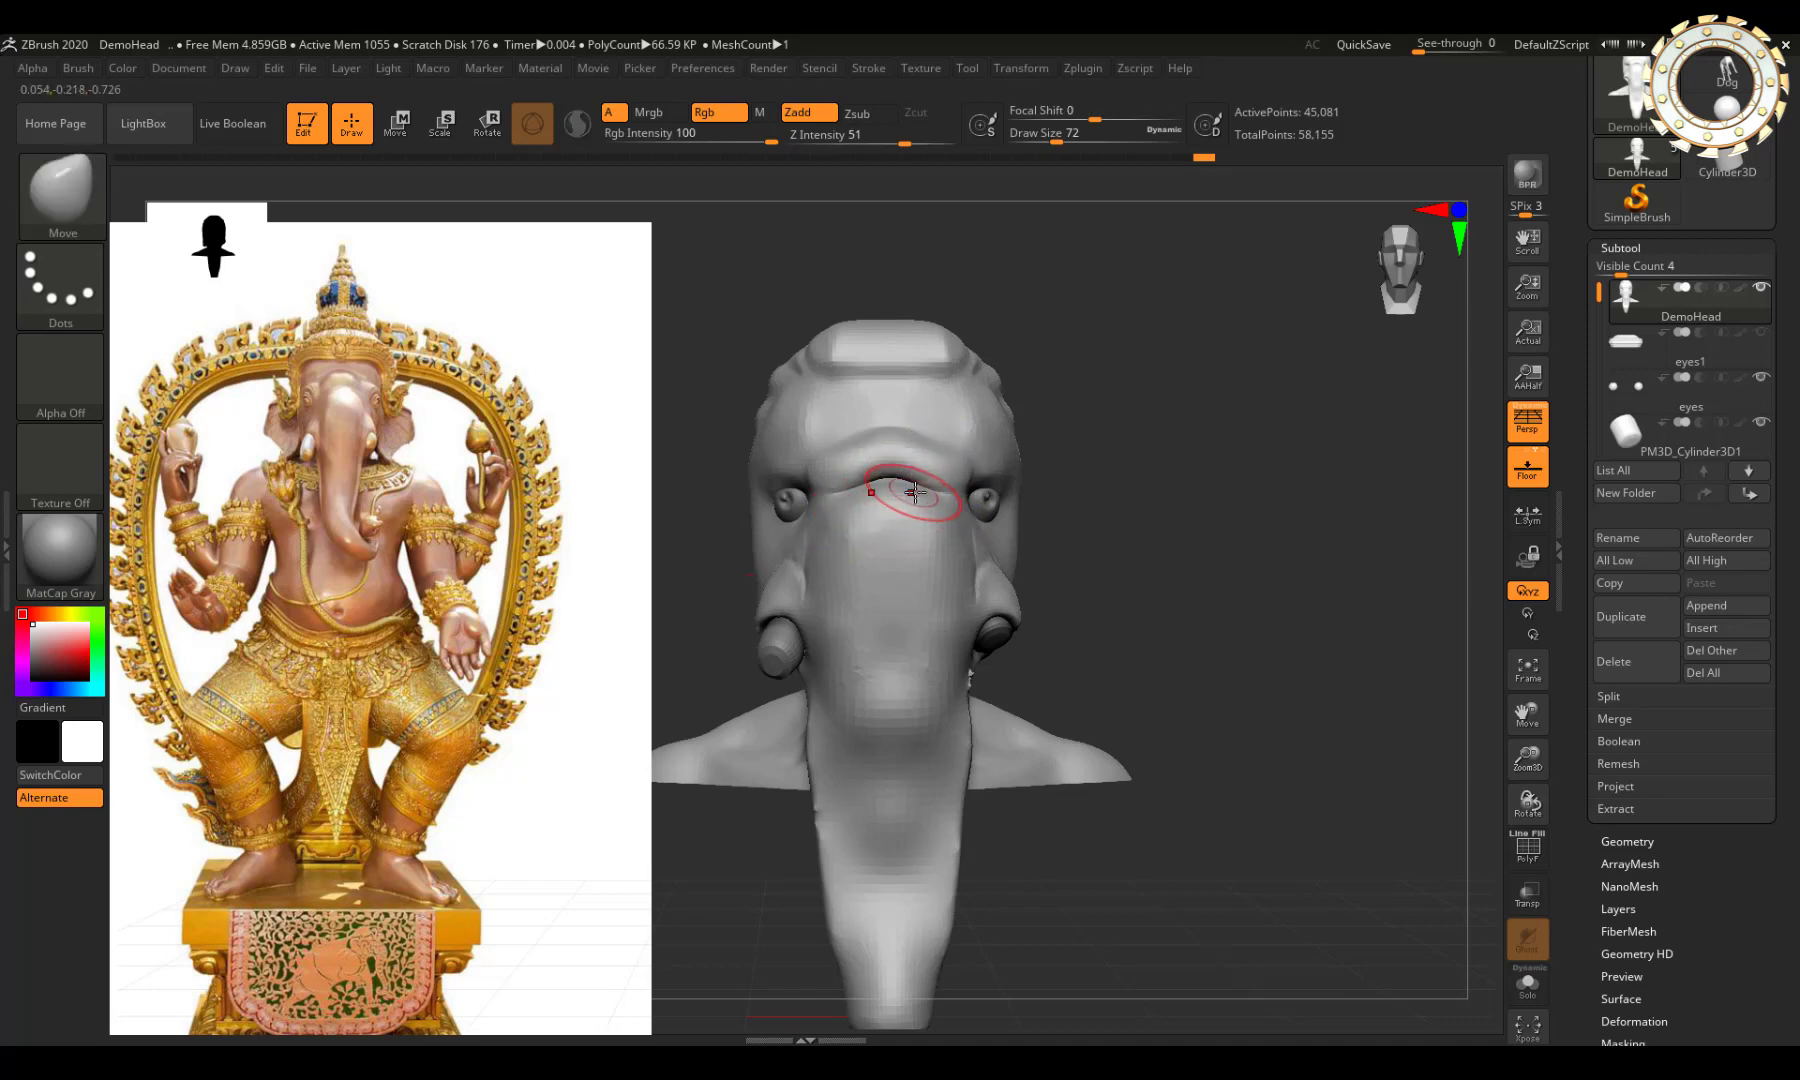
left_click_drag(915, 492, 902, 482)
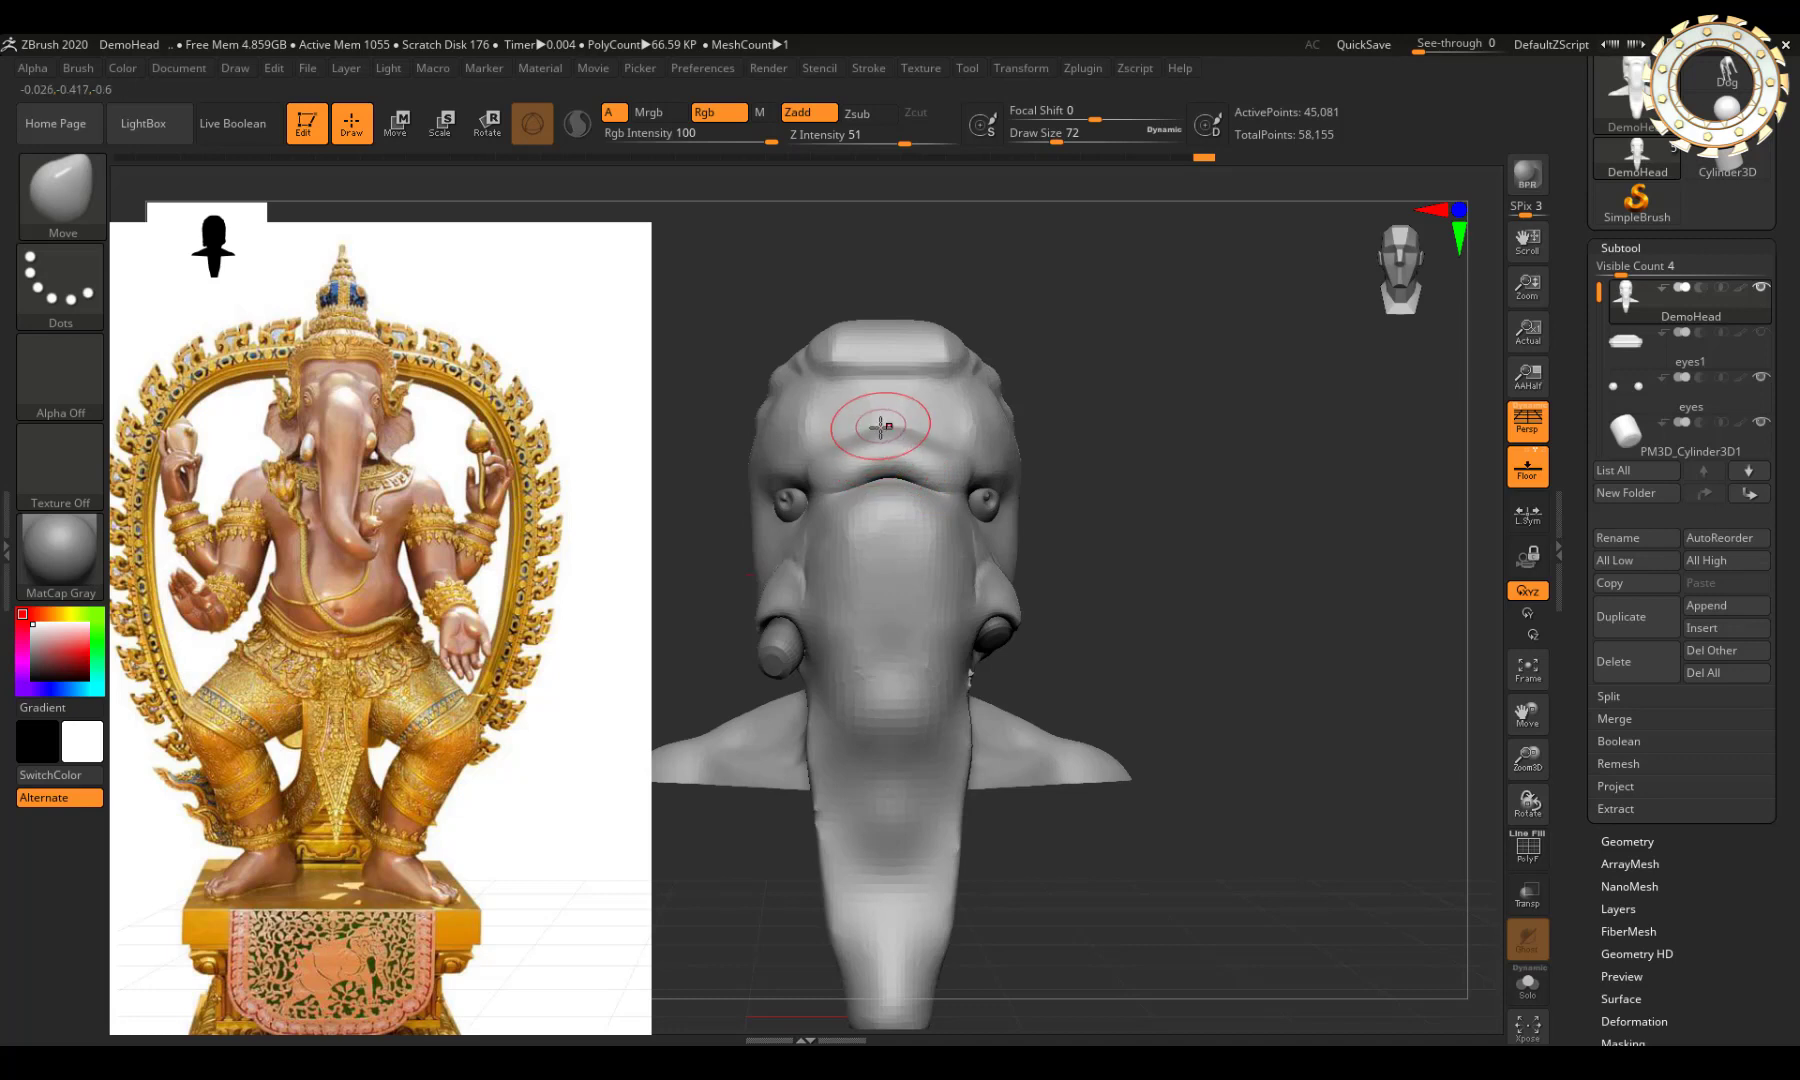
left_click_drag(864, 425, 892, 471)
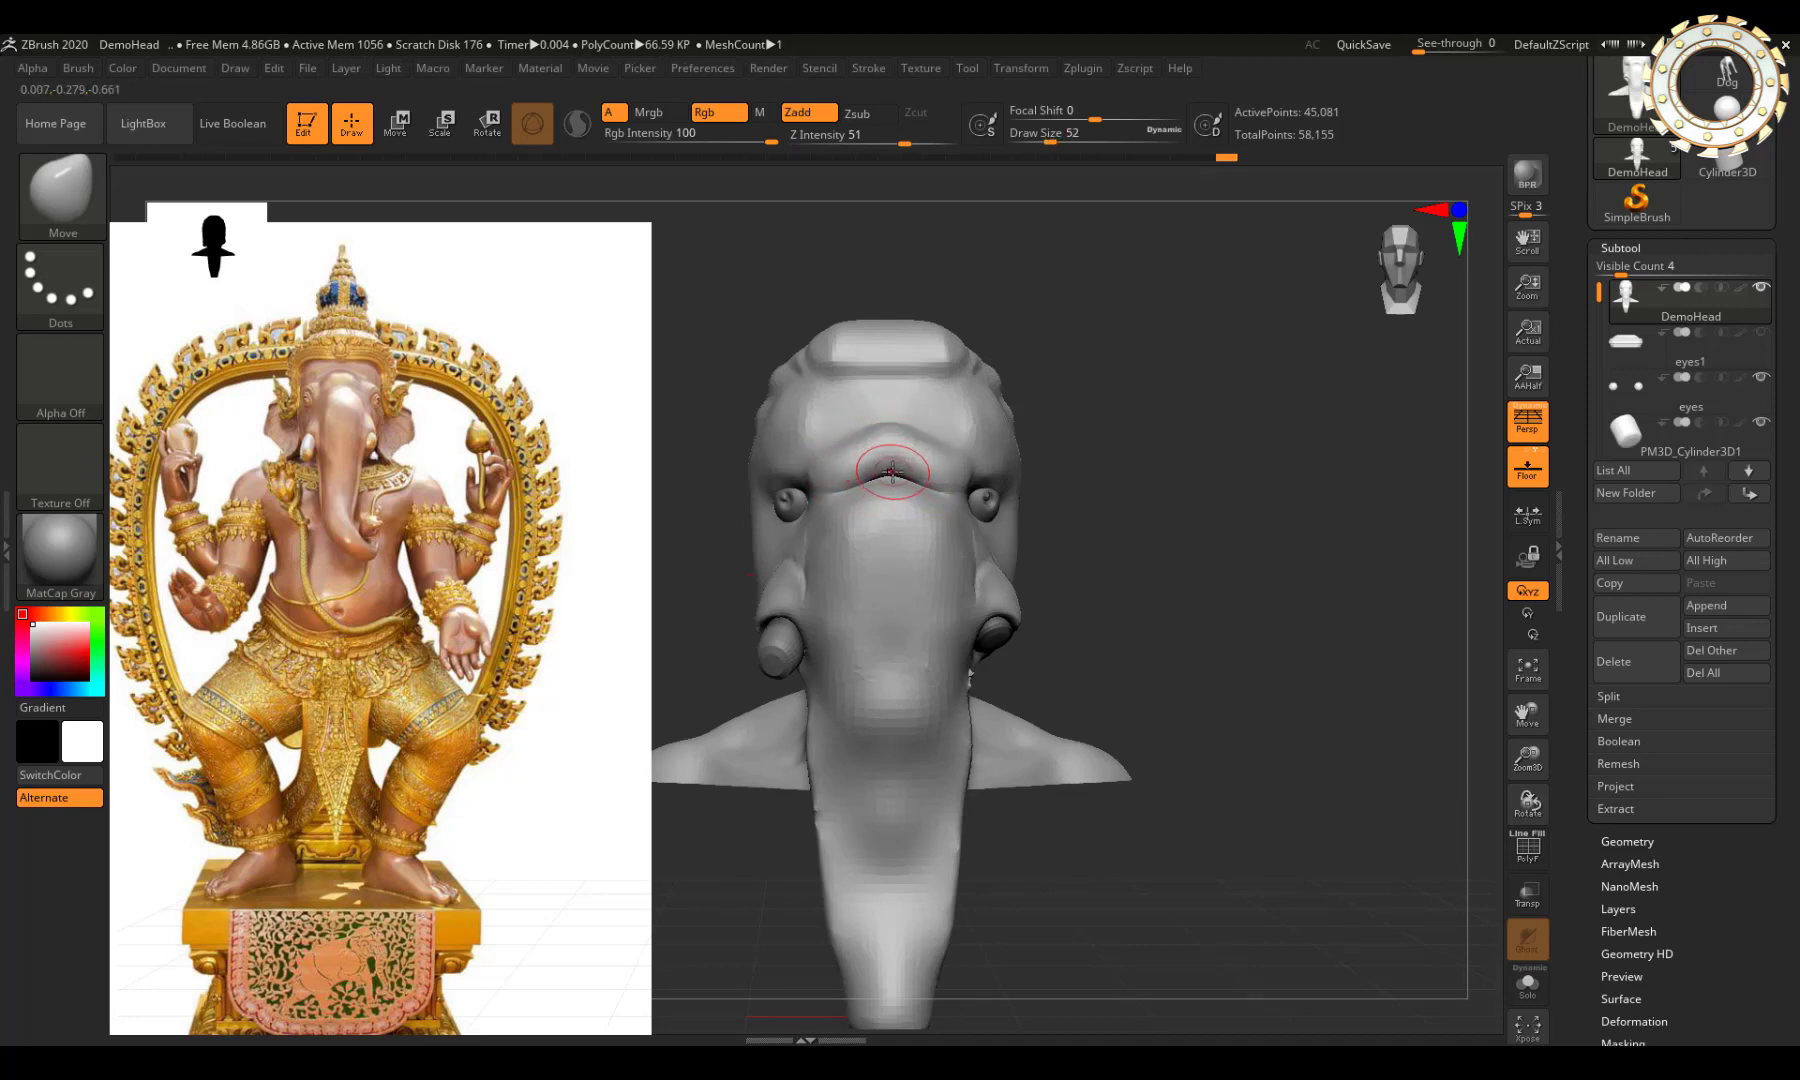
left_click_drag(863, 477, 960, 471)
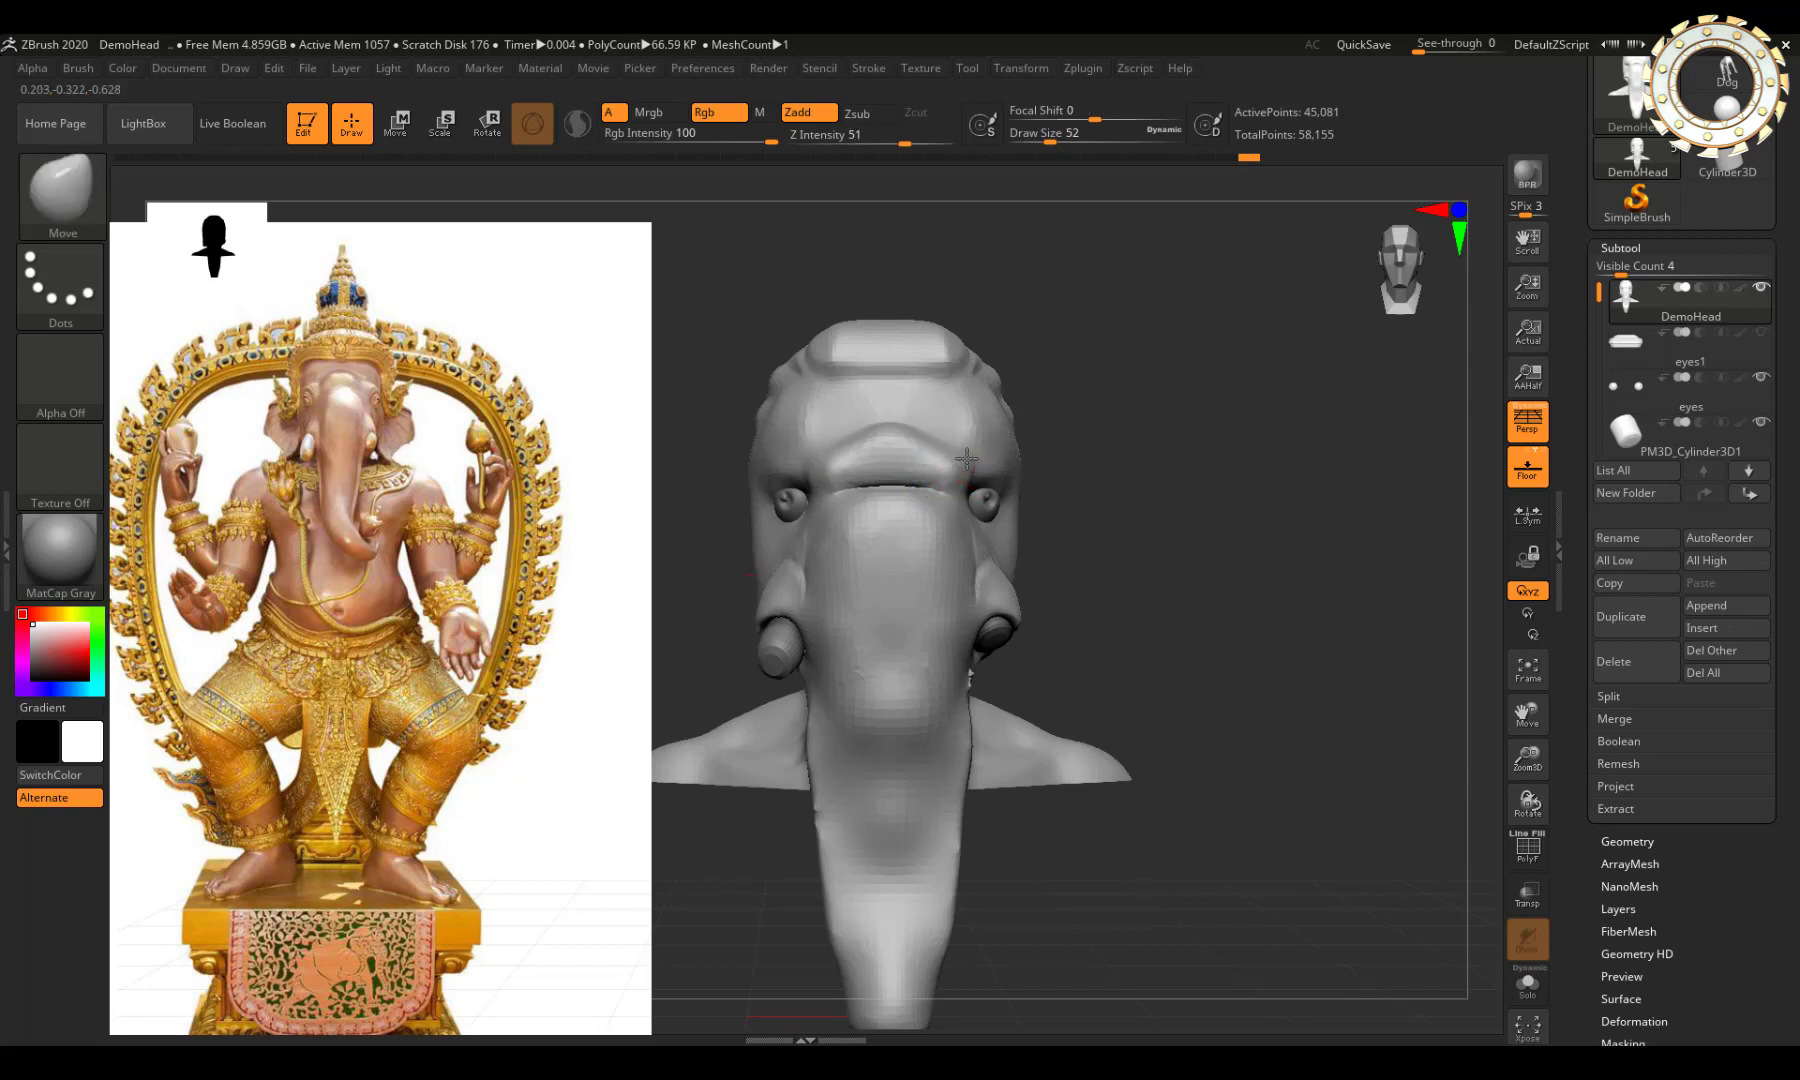
Step: Smooth the brow ridge and mask a band across the brow between the eyes
left_click_drag(970, 440, 950, 442, "shift")
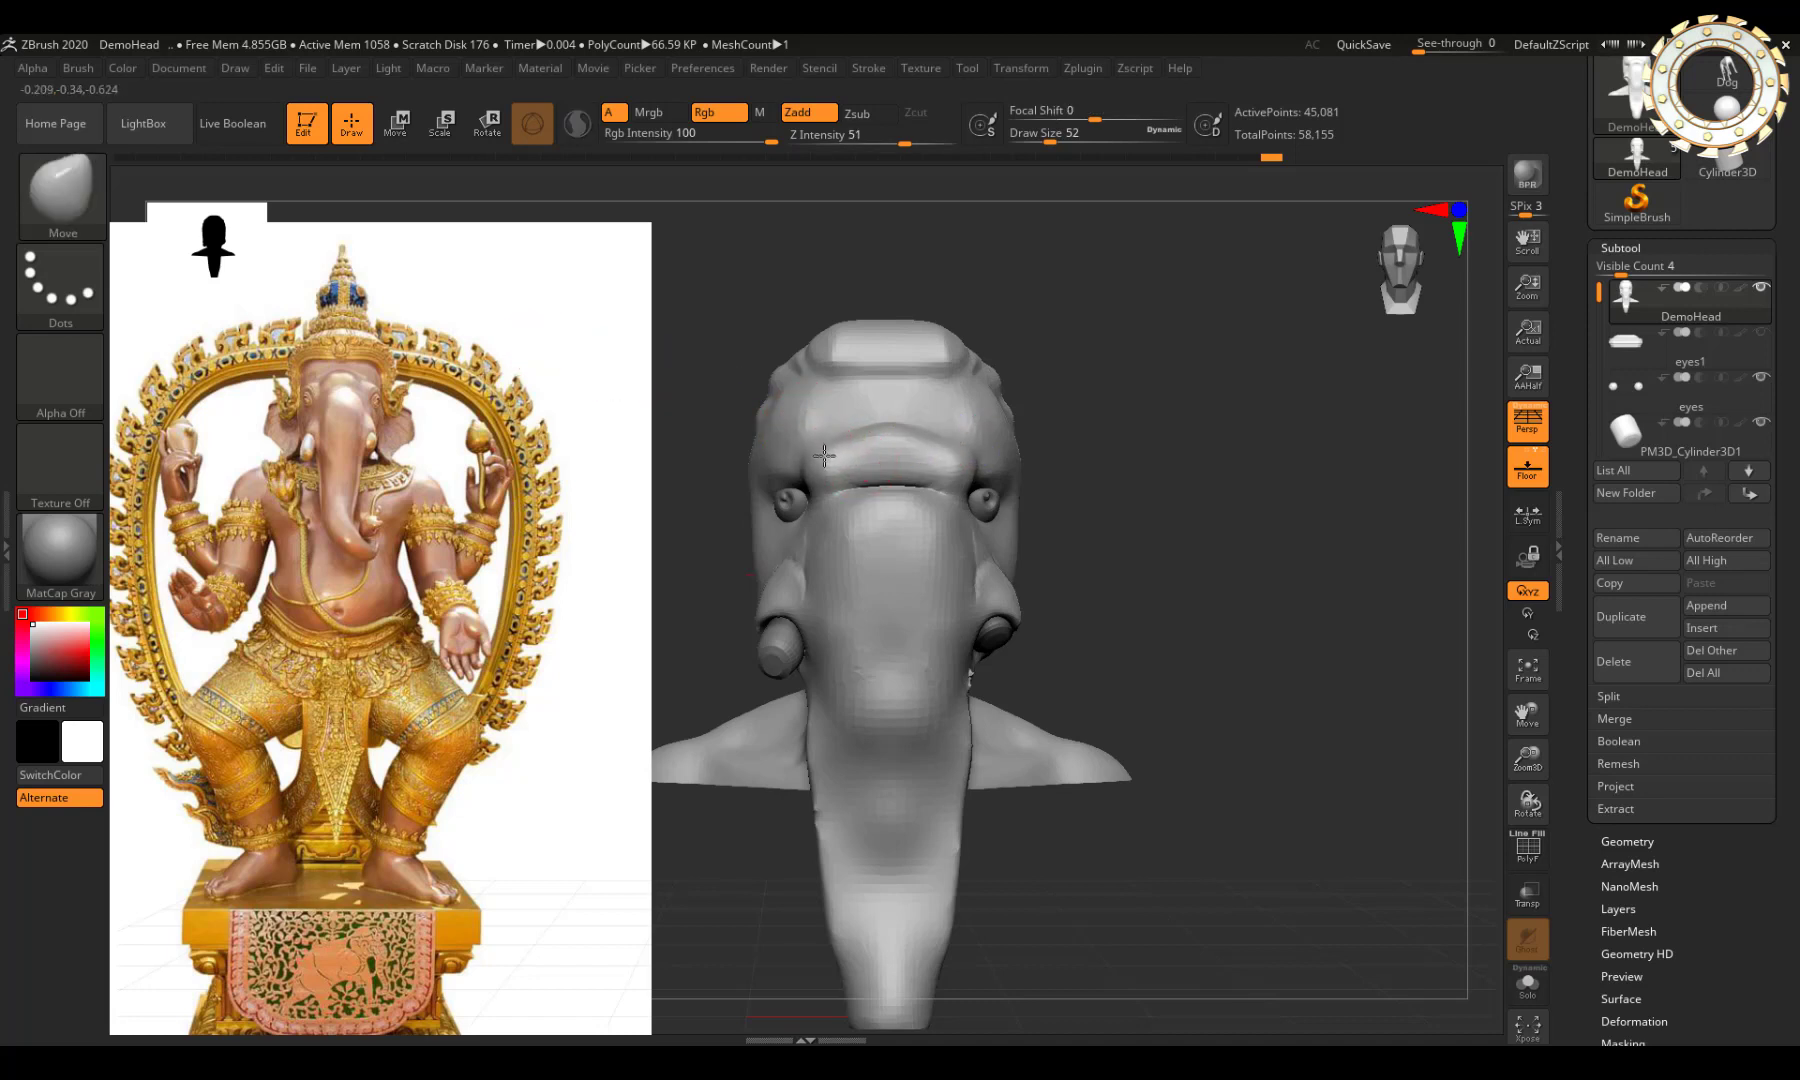
mouse_move(820, 446)
left_mouse_down()
mouse_move(822, 463)
mouse_move(840, 428)
left_mouse_up()
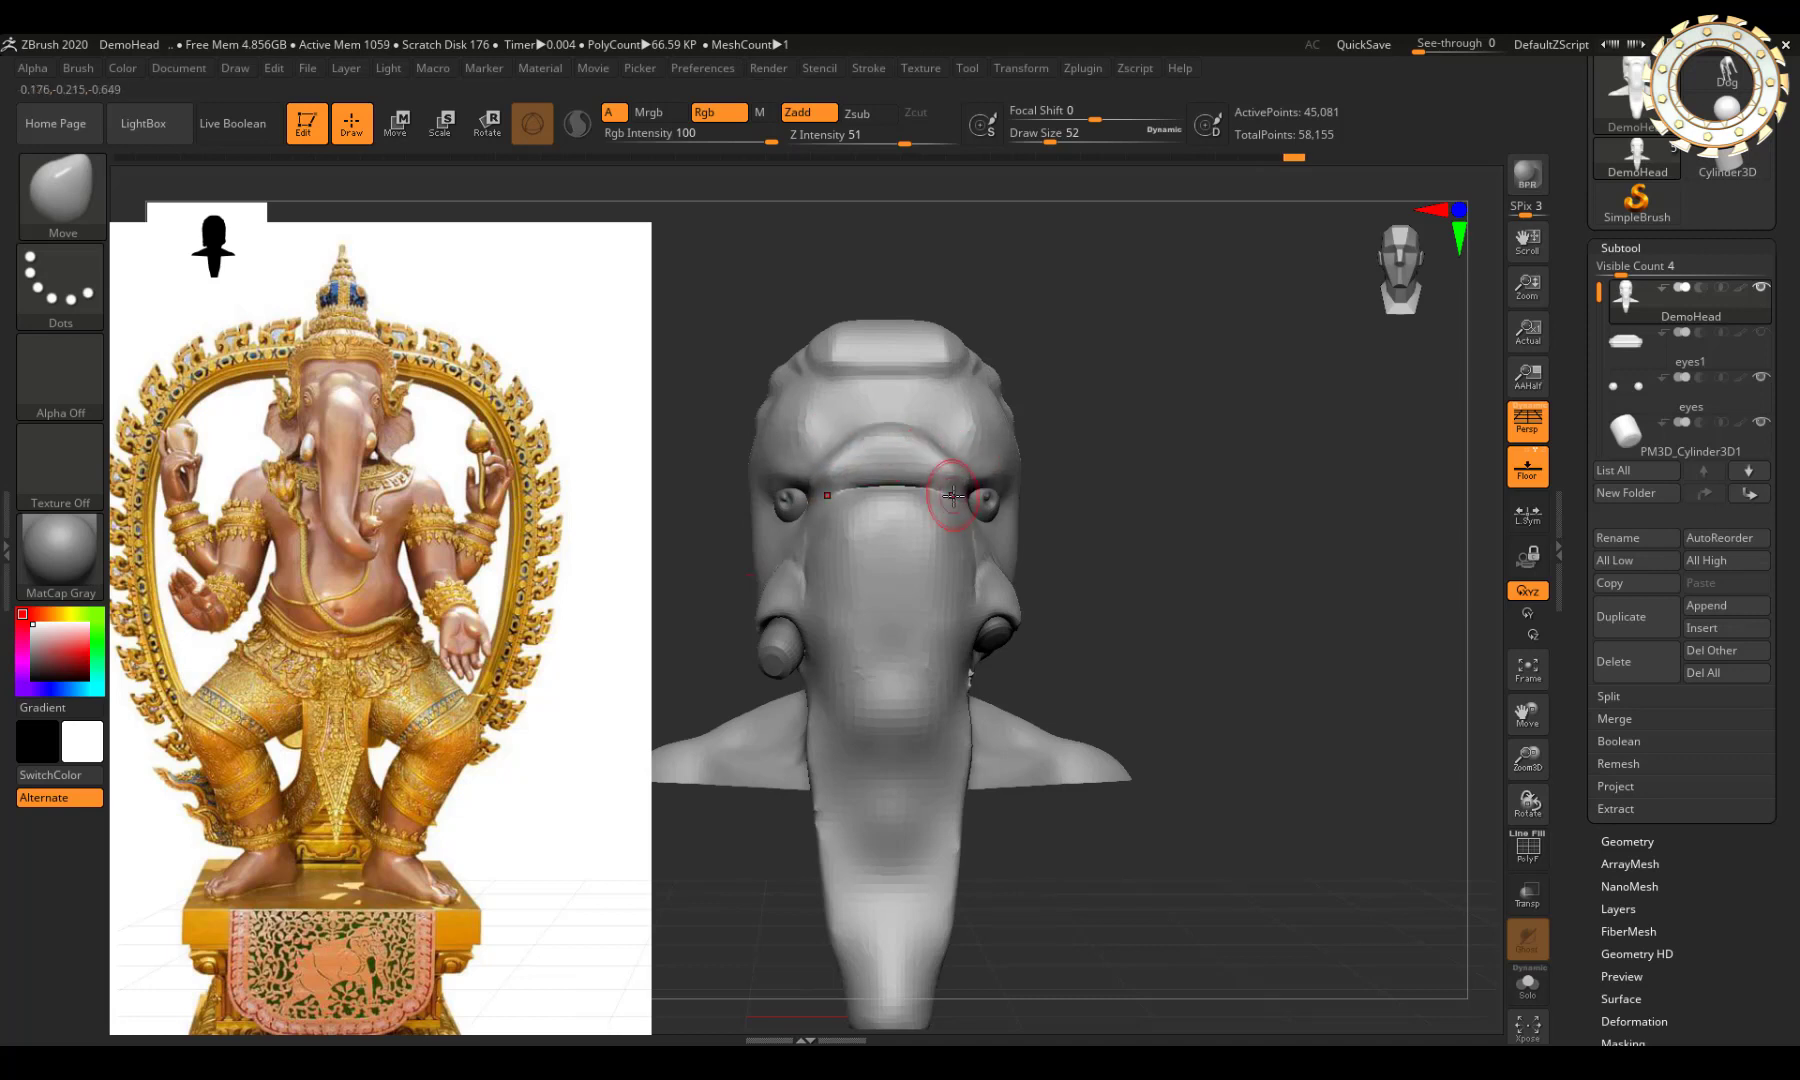
left_click_drag(953, 494, 951, 492)
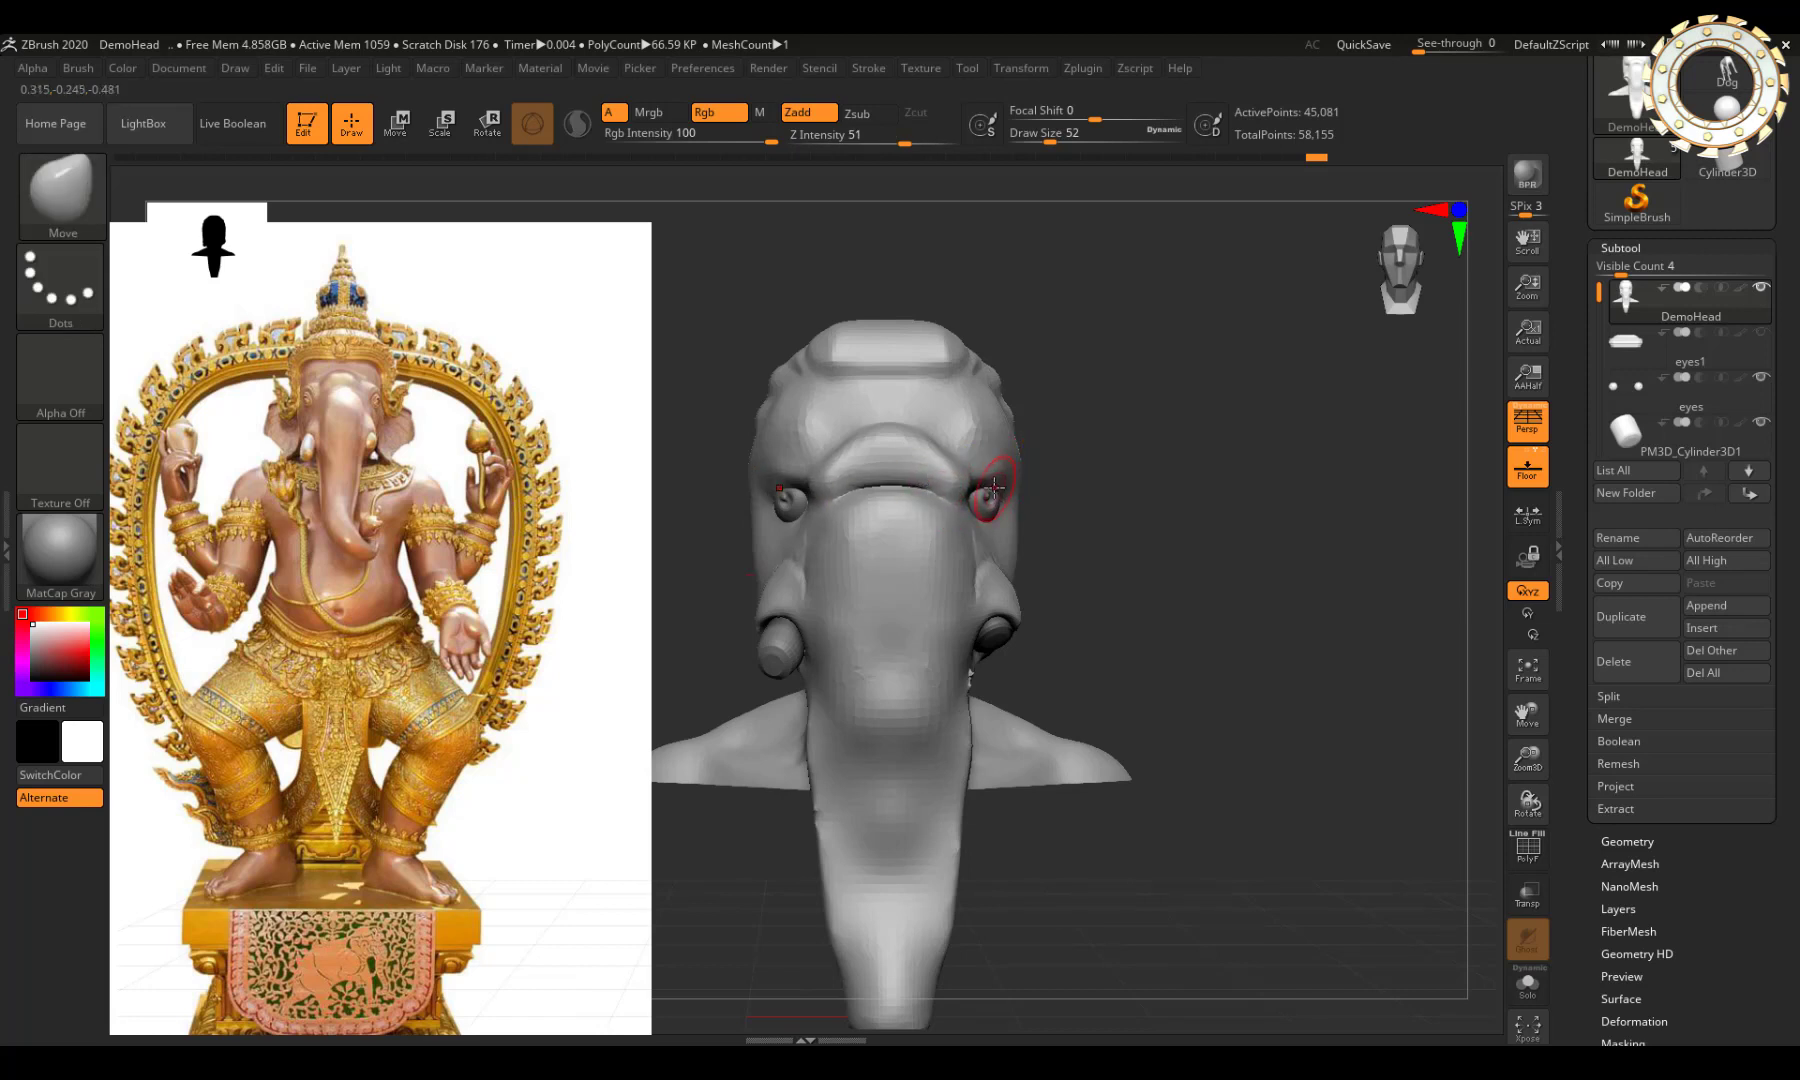
mouse_move(995, 487)
left_mouse_down("ctrl")
mouse_move(838, 479)
mouse_move(915, 458)
left_mouse_up("ctrl")
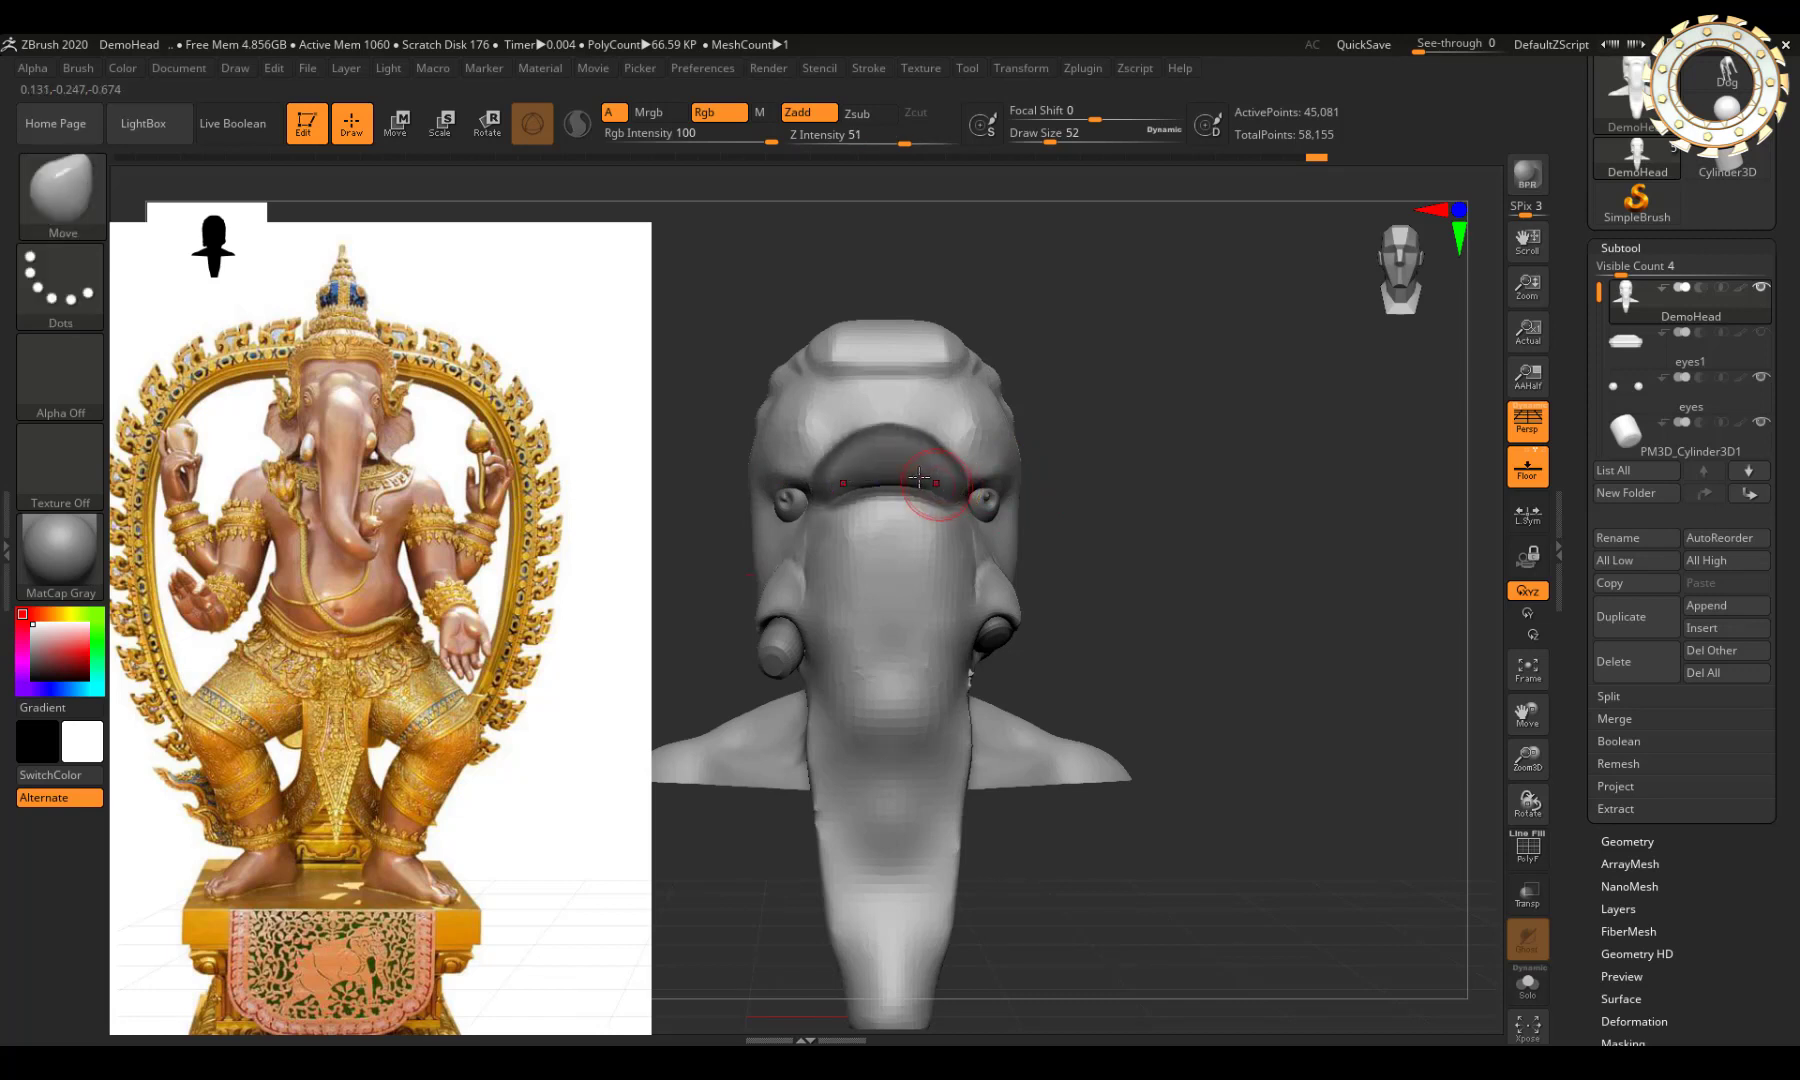
Step: Orbit around the head to inspect it, ending on a straight front view
right_click_drag(918, 478, 1022, 492)
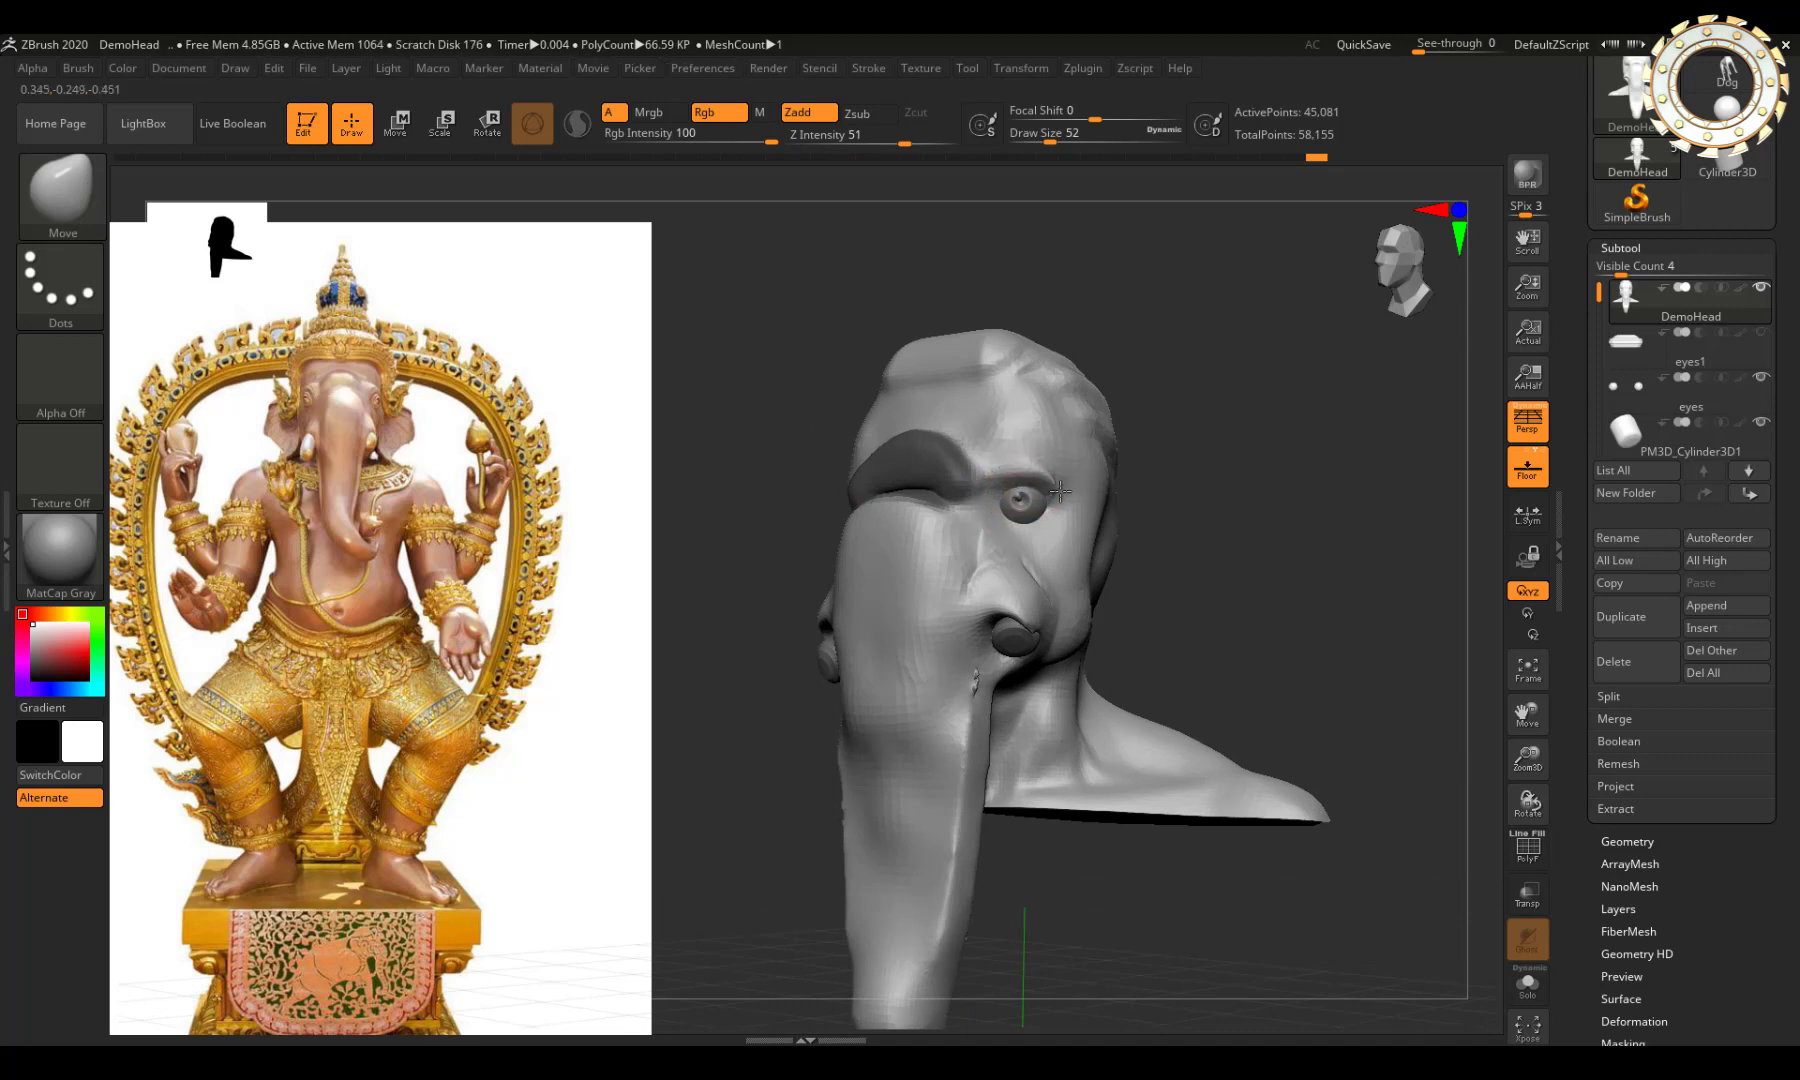
right_click_drag(1040, 480, 1040, 475)
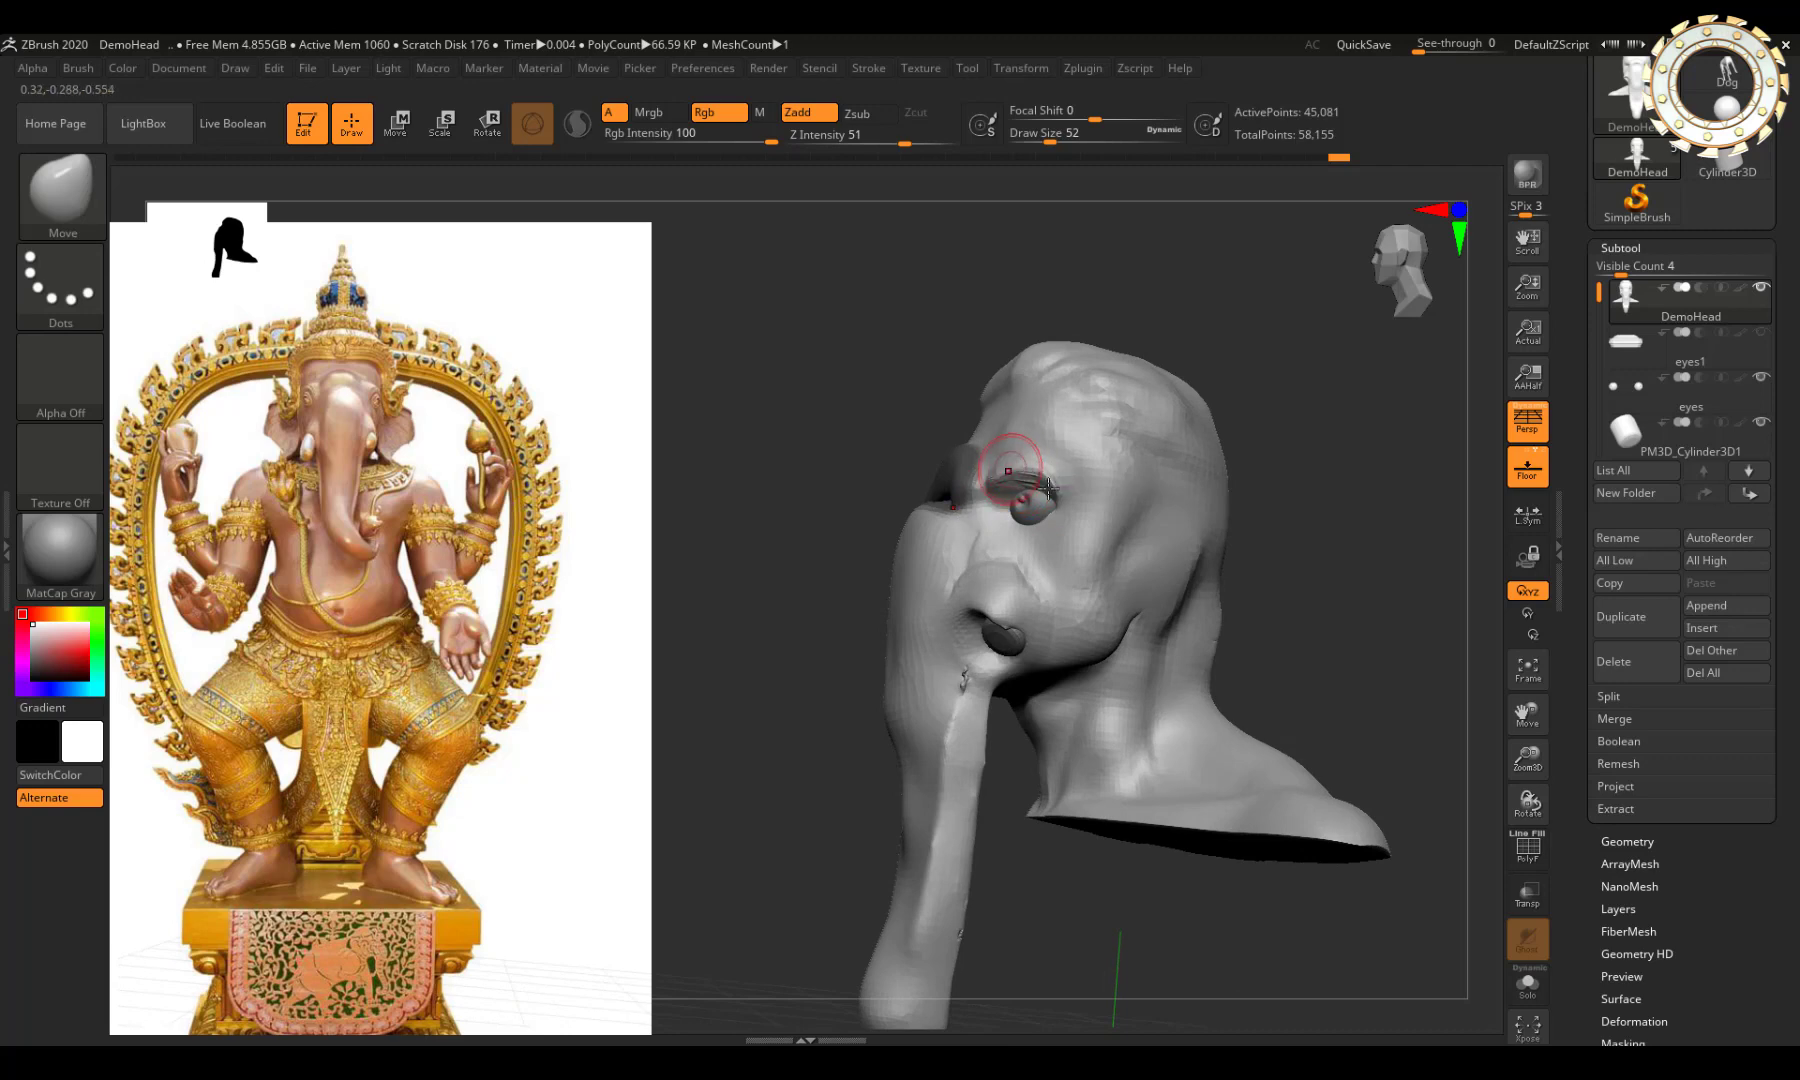
right_click_drag(1018, 464, 1400, 292)
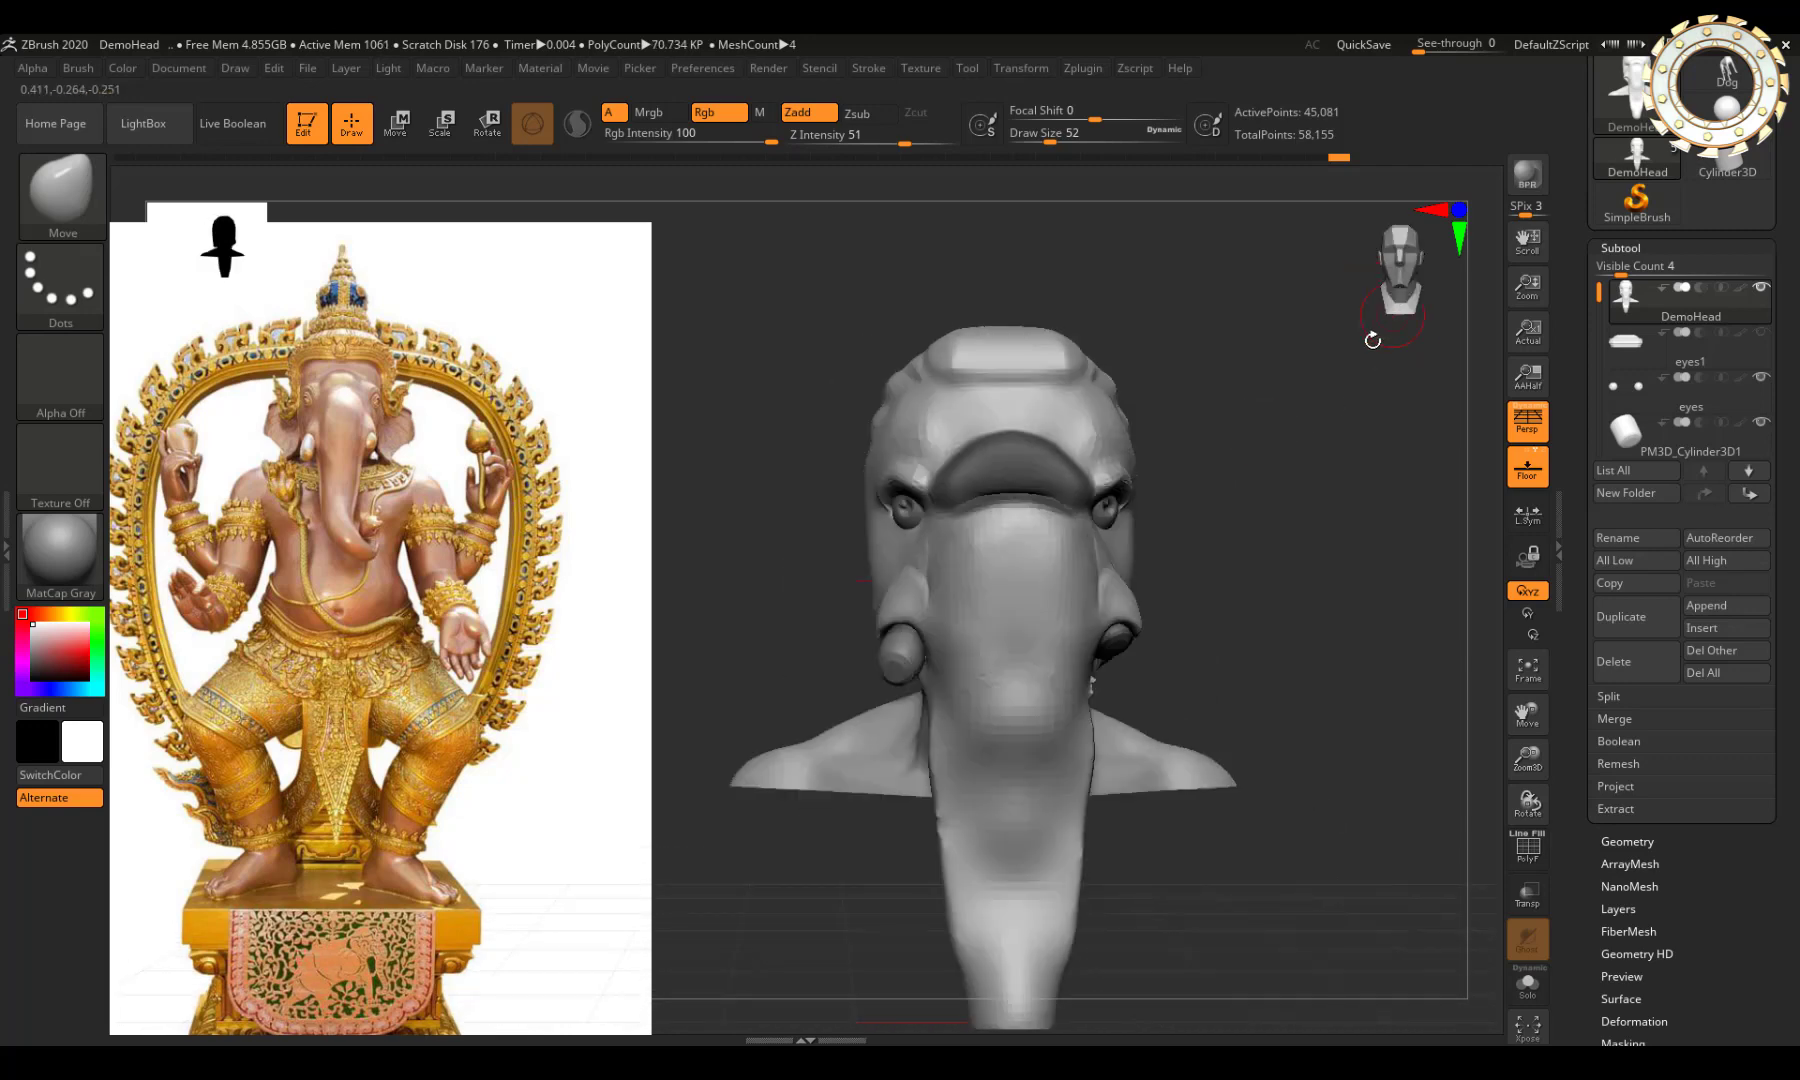
right_click_drag(1128, 543, 1001, 530, "alt")
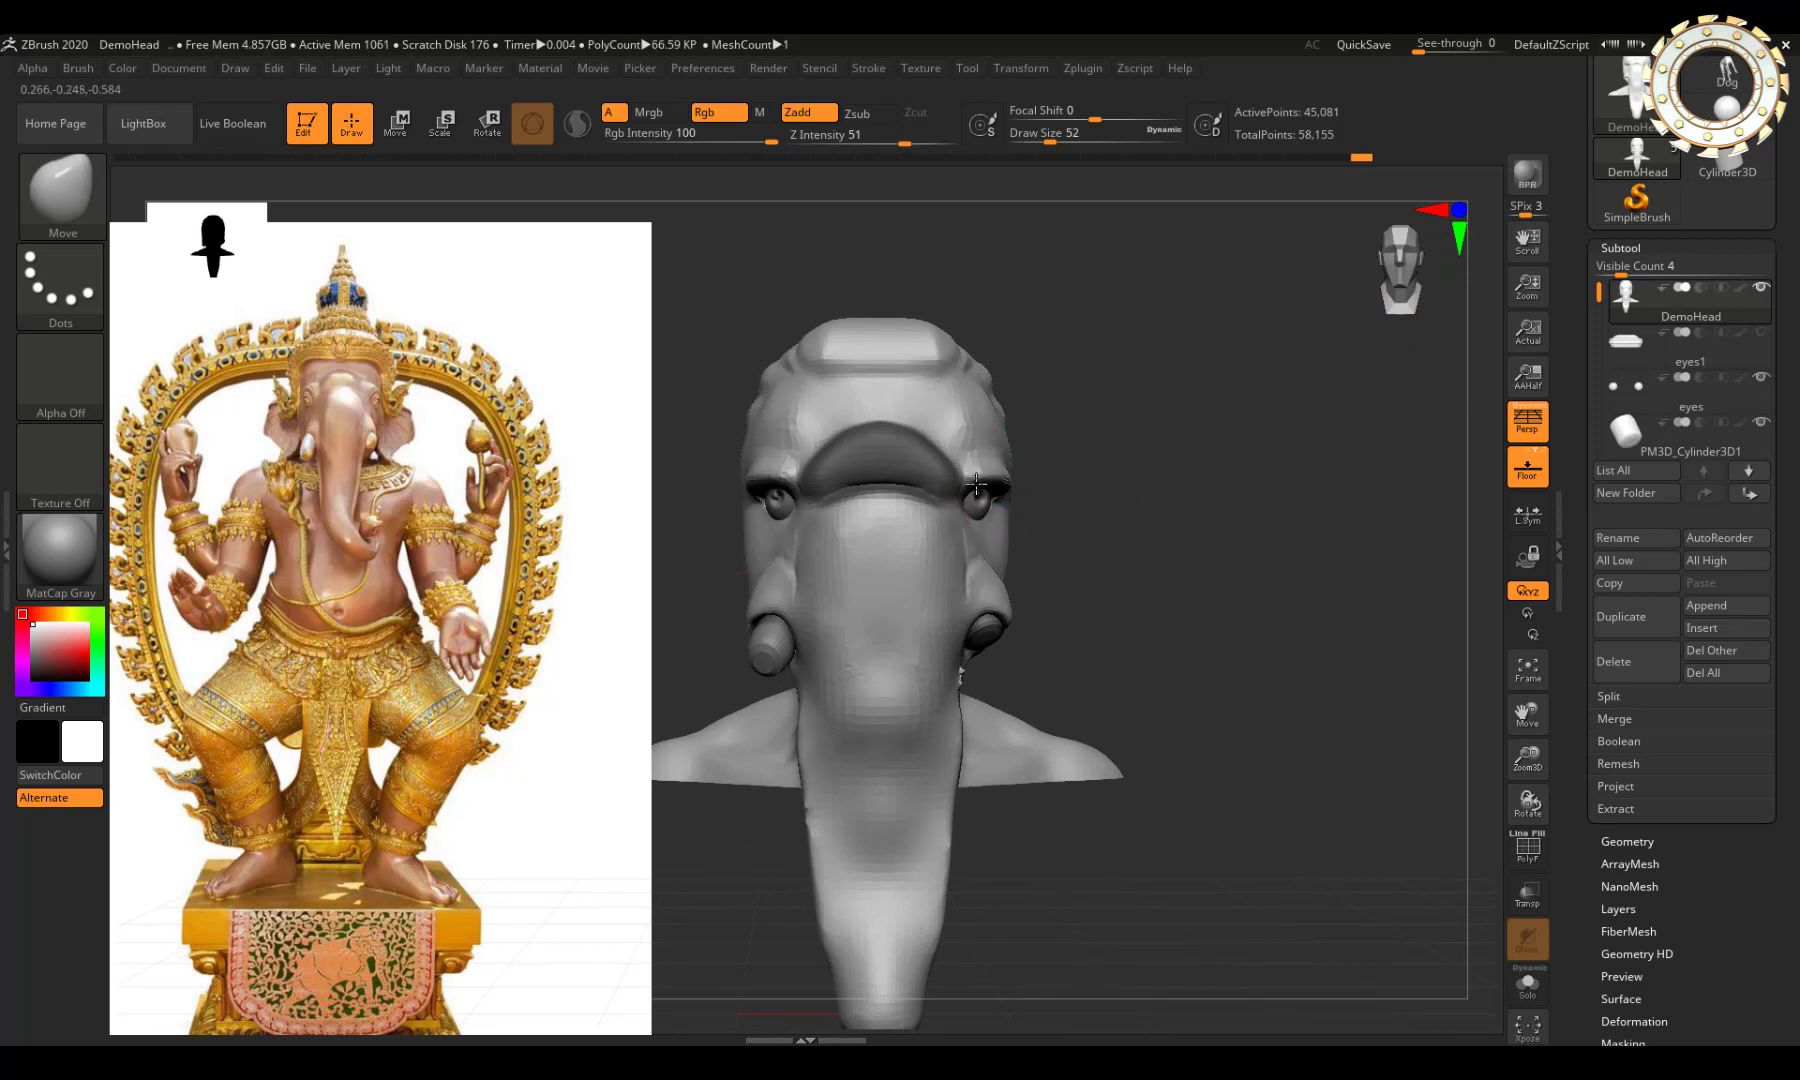
right_click_drag(975, 507, 975, 530)
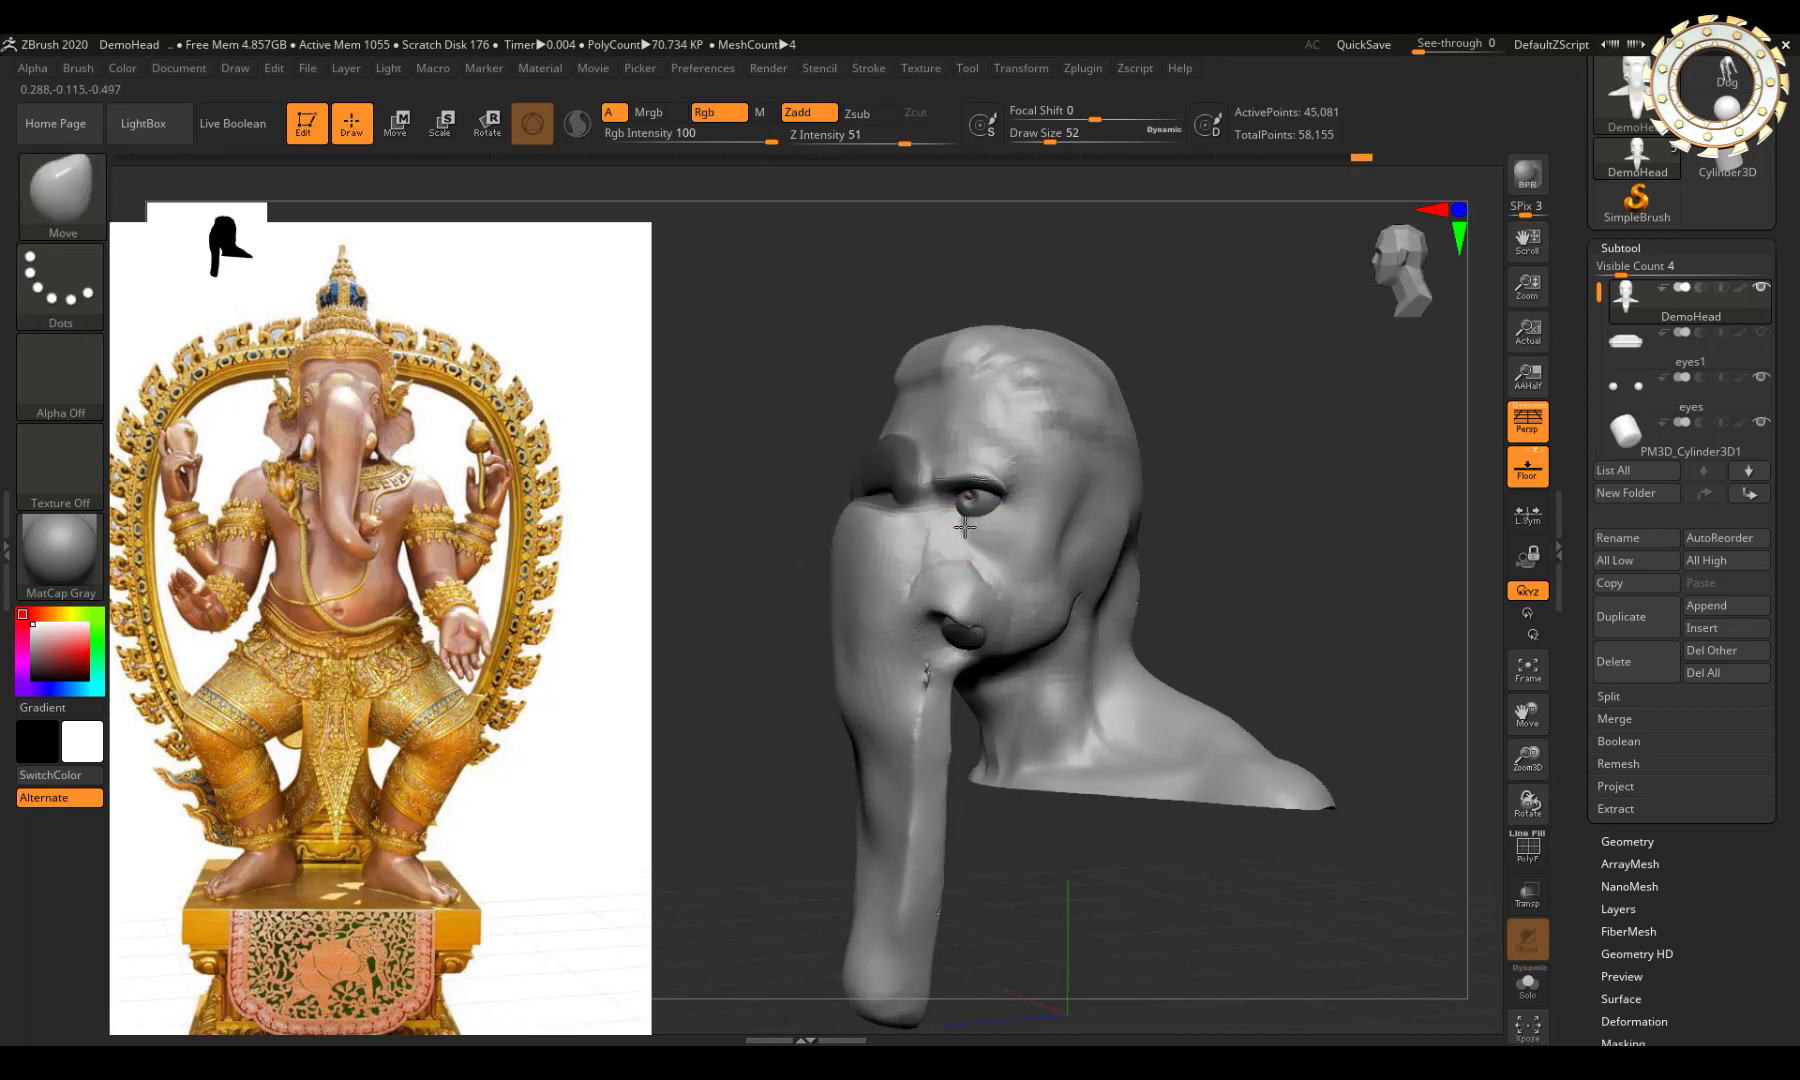
right_click_drag(952, 528, 1391, 288)
left_click(1391, 288)
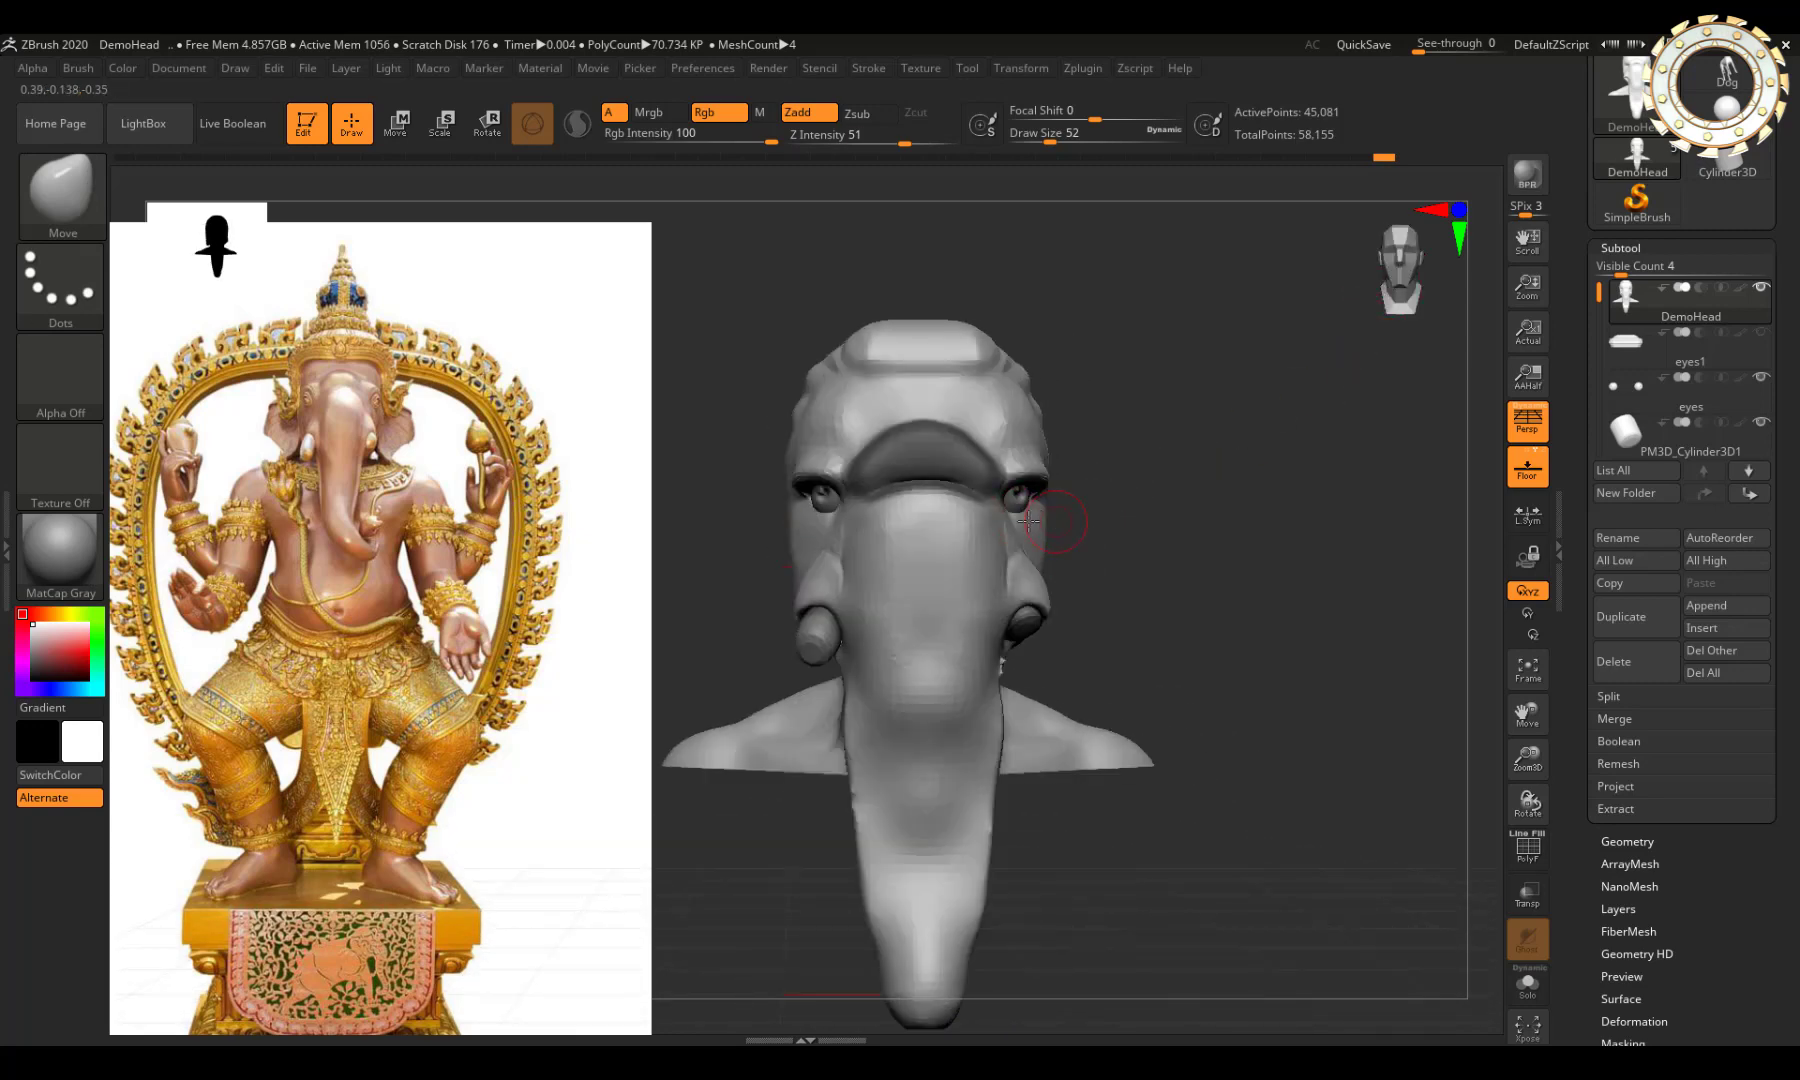
Step: Mask the area around the eye and recheck it from front and three-quarter views
right_click_drag(1018, 515, 1035, 535)
left_click_drag(1030, 530, 1042, 544, "ctrl")
right_click_drag(1042, 544, 1028, 522)
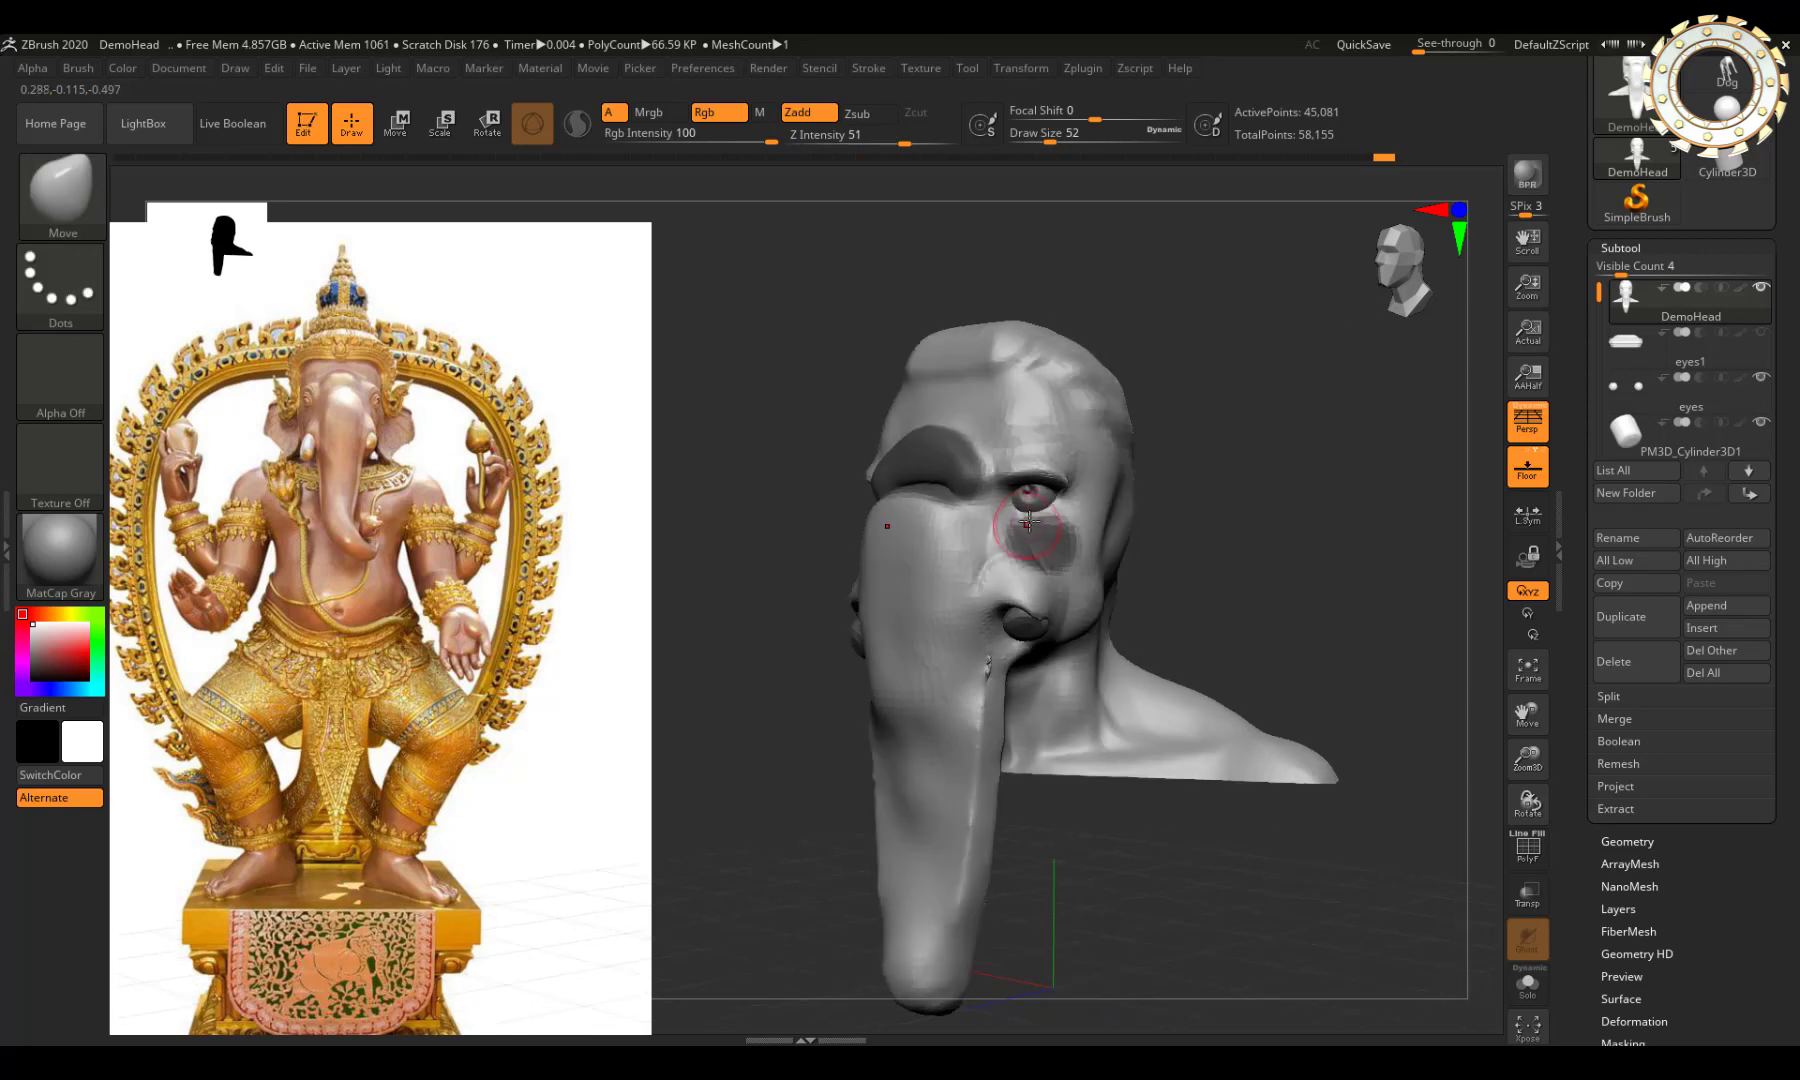
right_click_drag(1161, 486, 1187, 493, "shift")
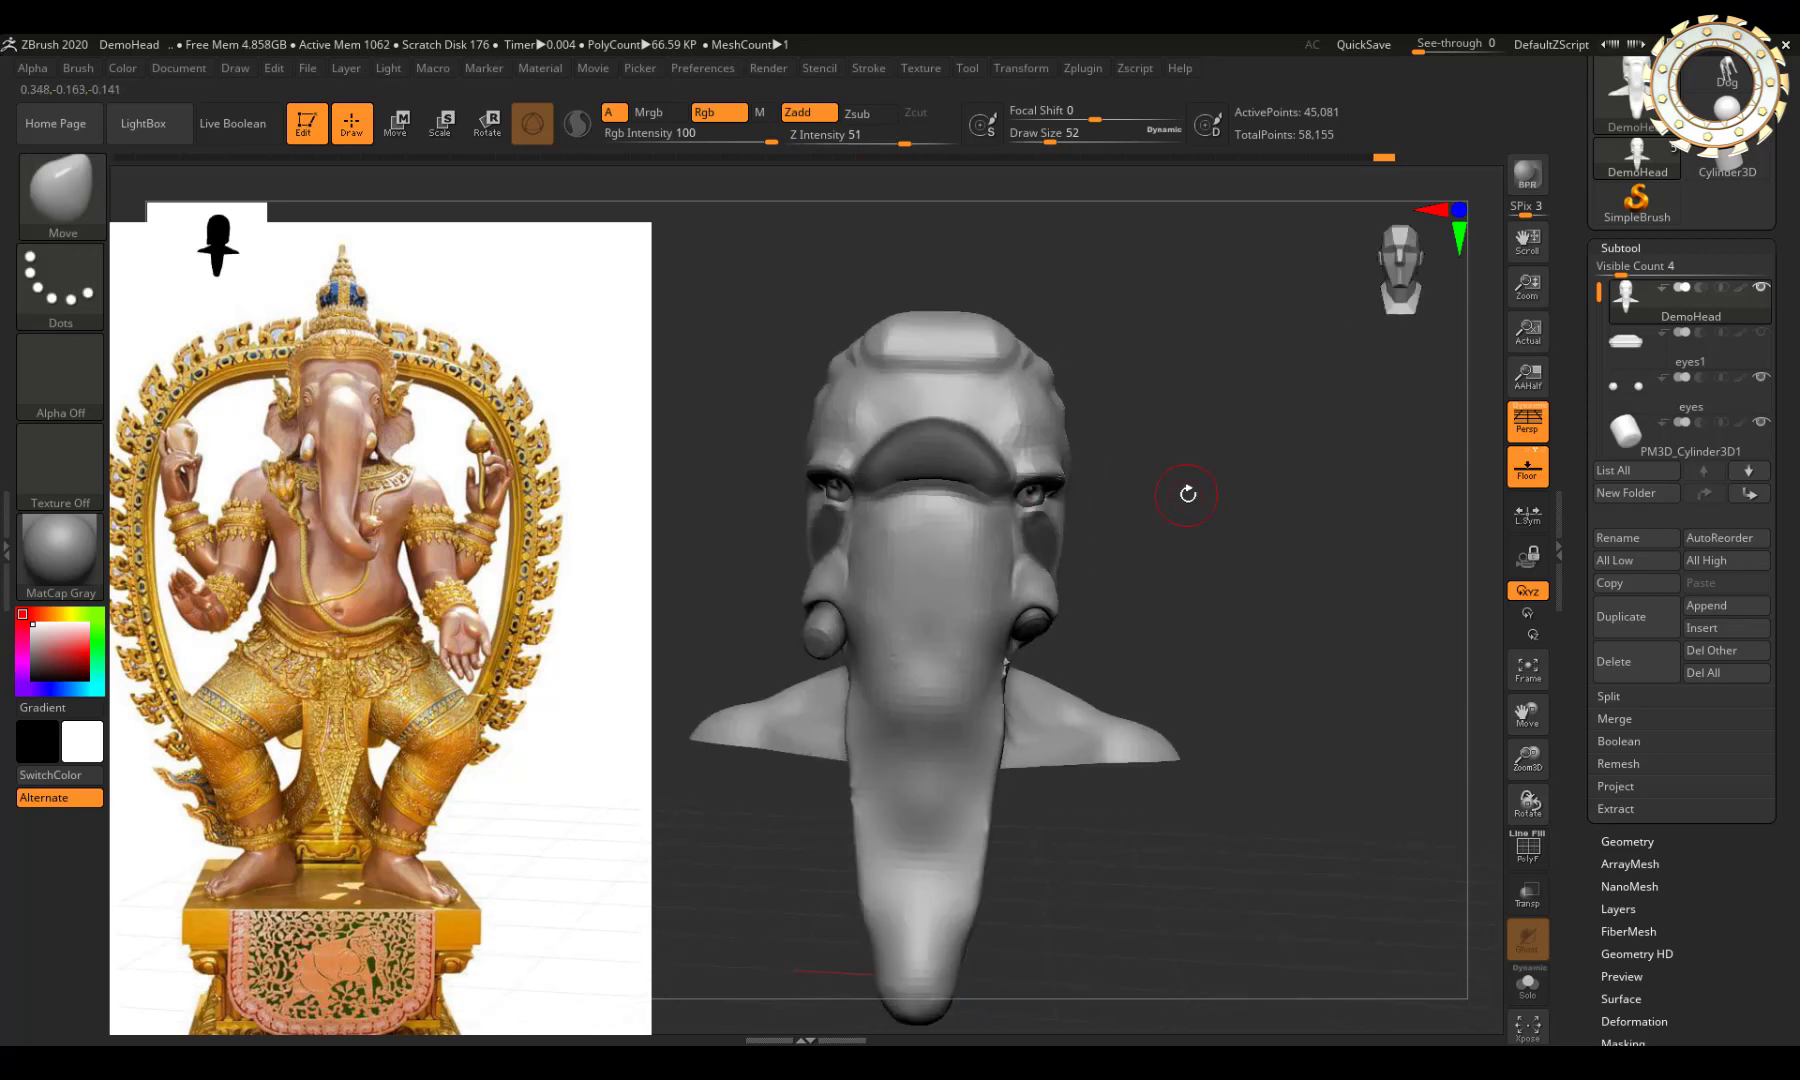
right_click_drag(1407, 270, 1165, 510, "shift")
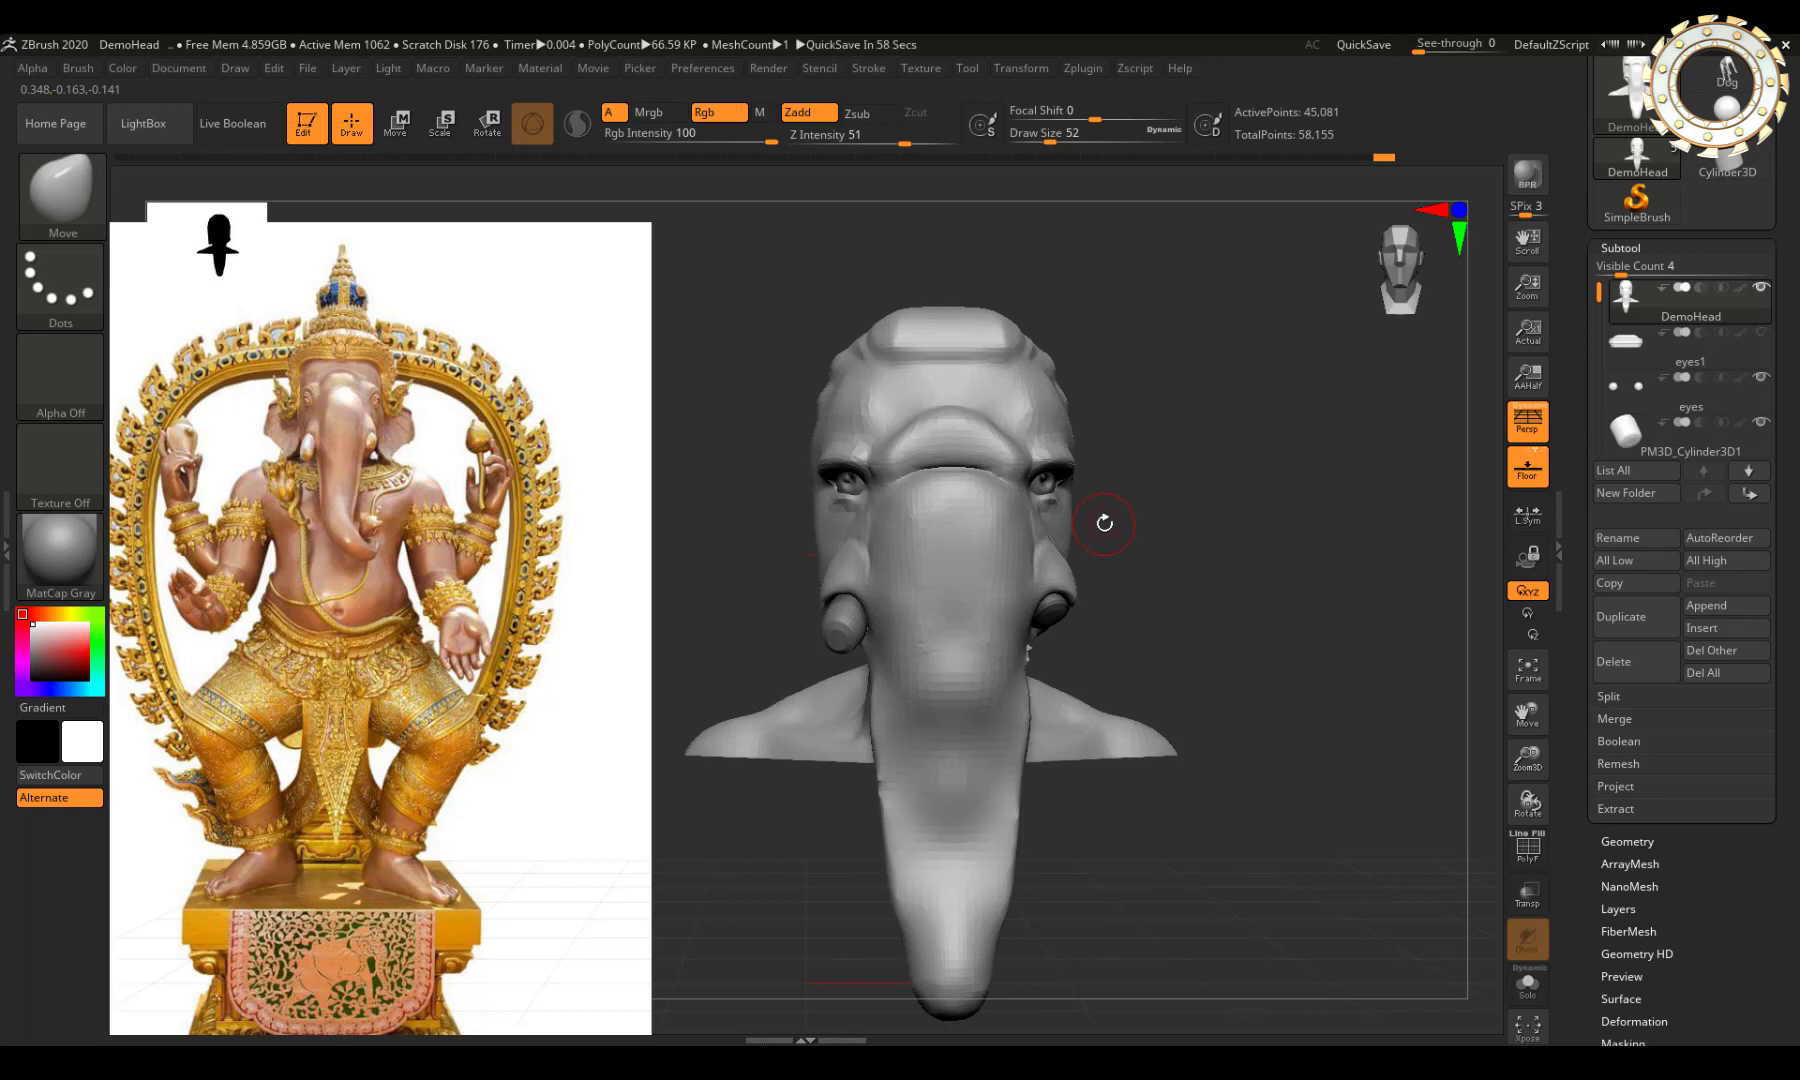
mouse_move(1057, 510)
right_mouse_down()
mouse_move(1030, 499)
mouse_move(1109, 522)
mouse_move(1337, 357)
right_mouse_up()
left_click(1391, 293)
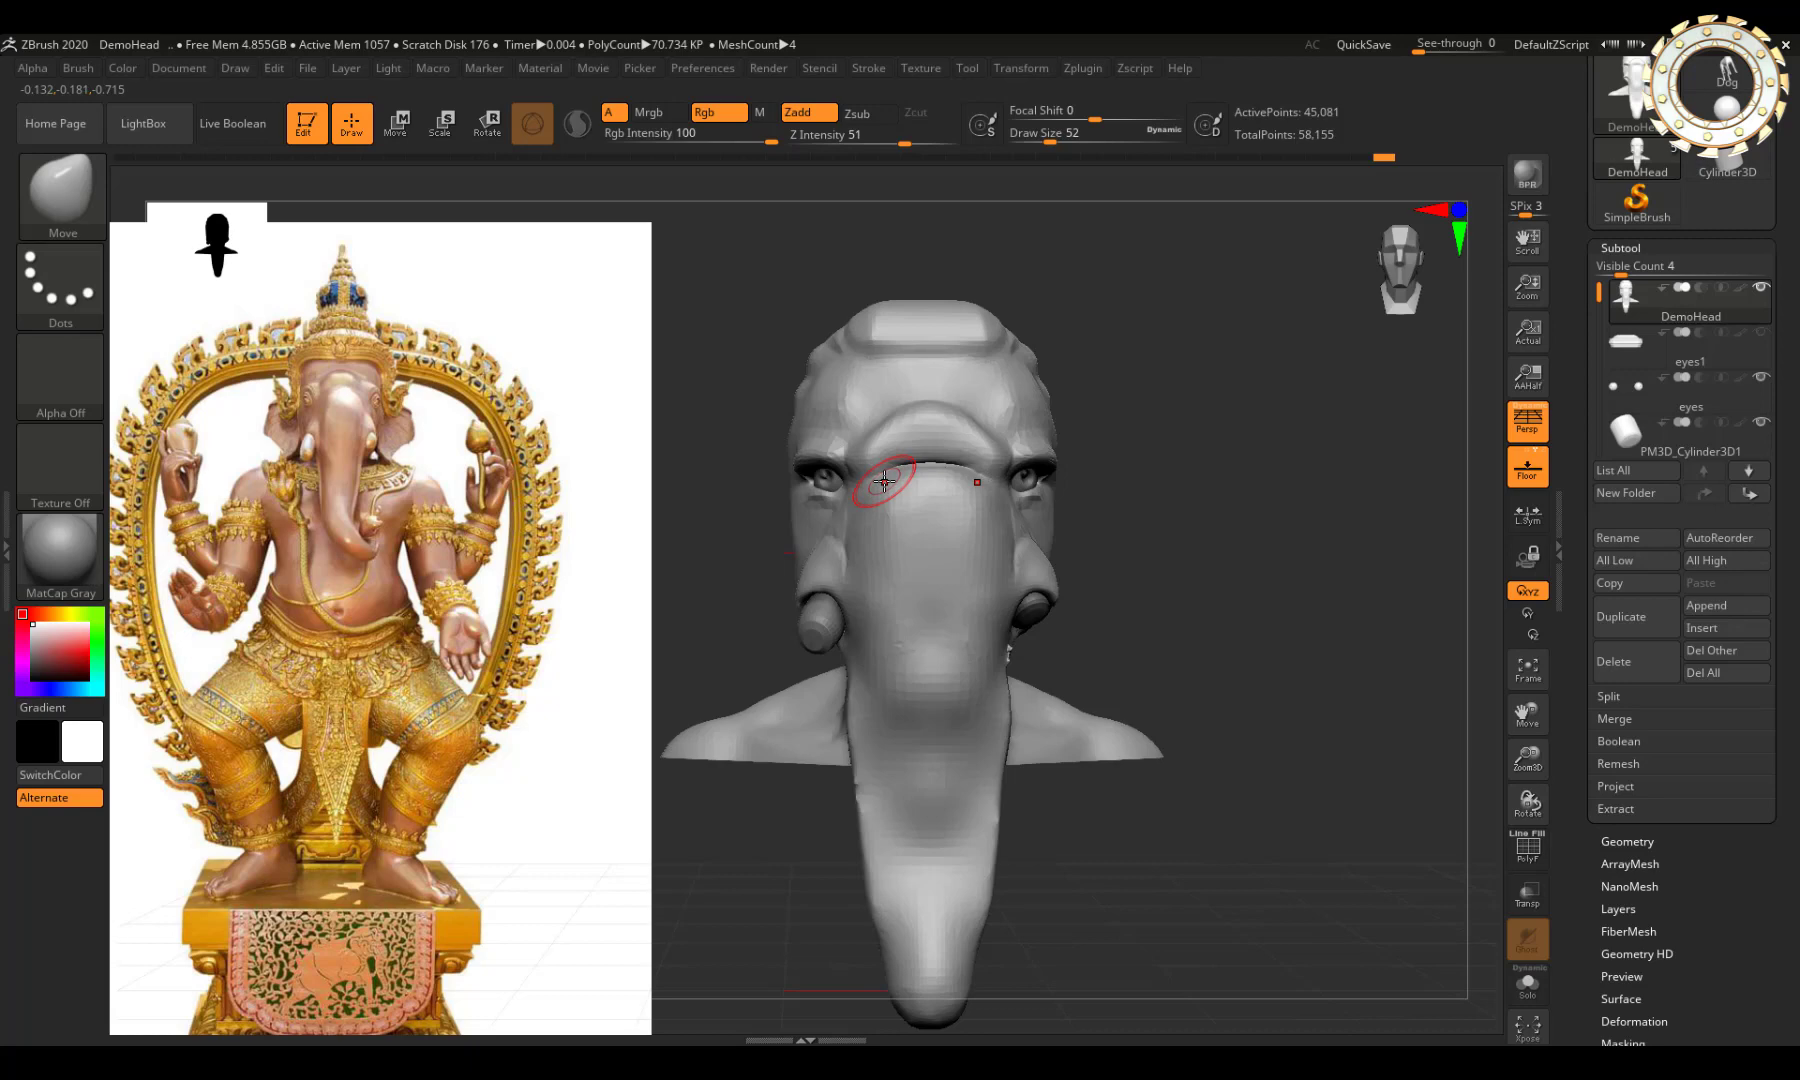
right_click_drag(884, 482, 880, 467)
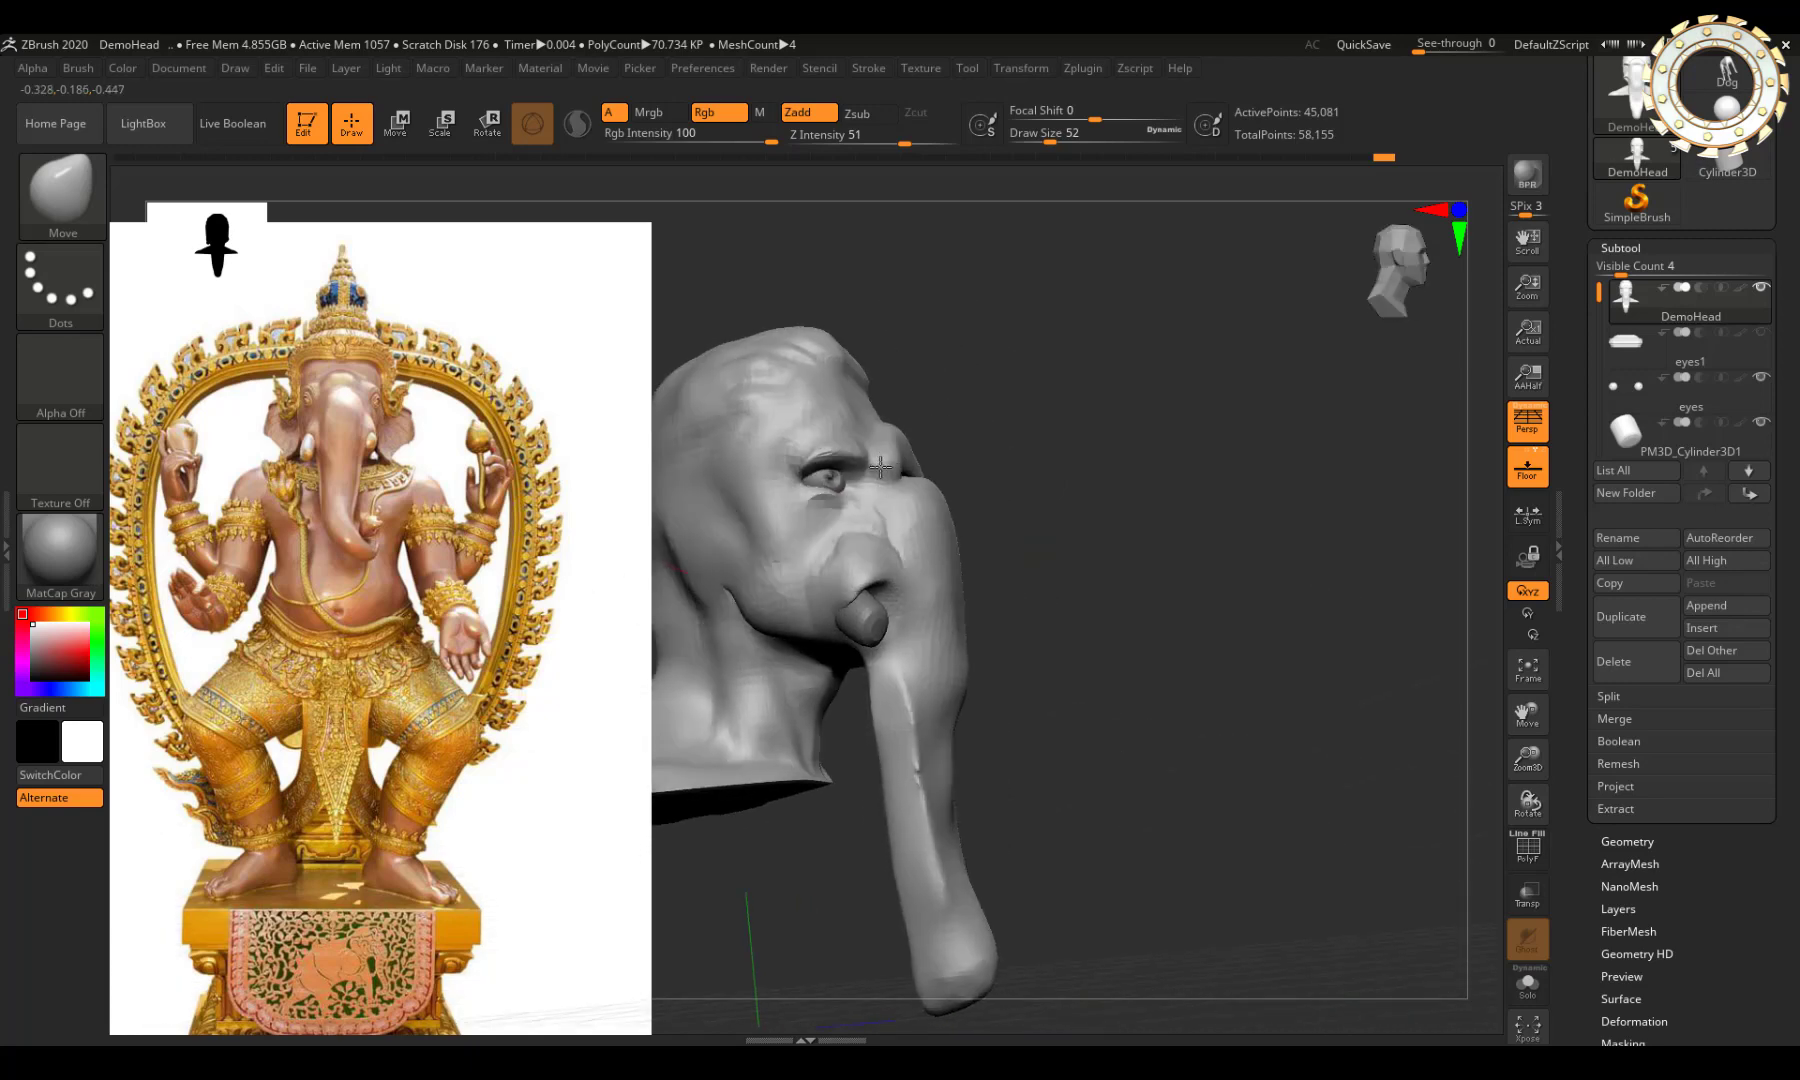
Step: Push the eyeball deeper, reshape and smooth the eyelids, and turn off perspective
left_click(880, 470, "alt")
key("e")
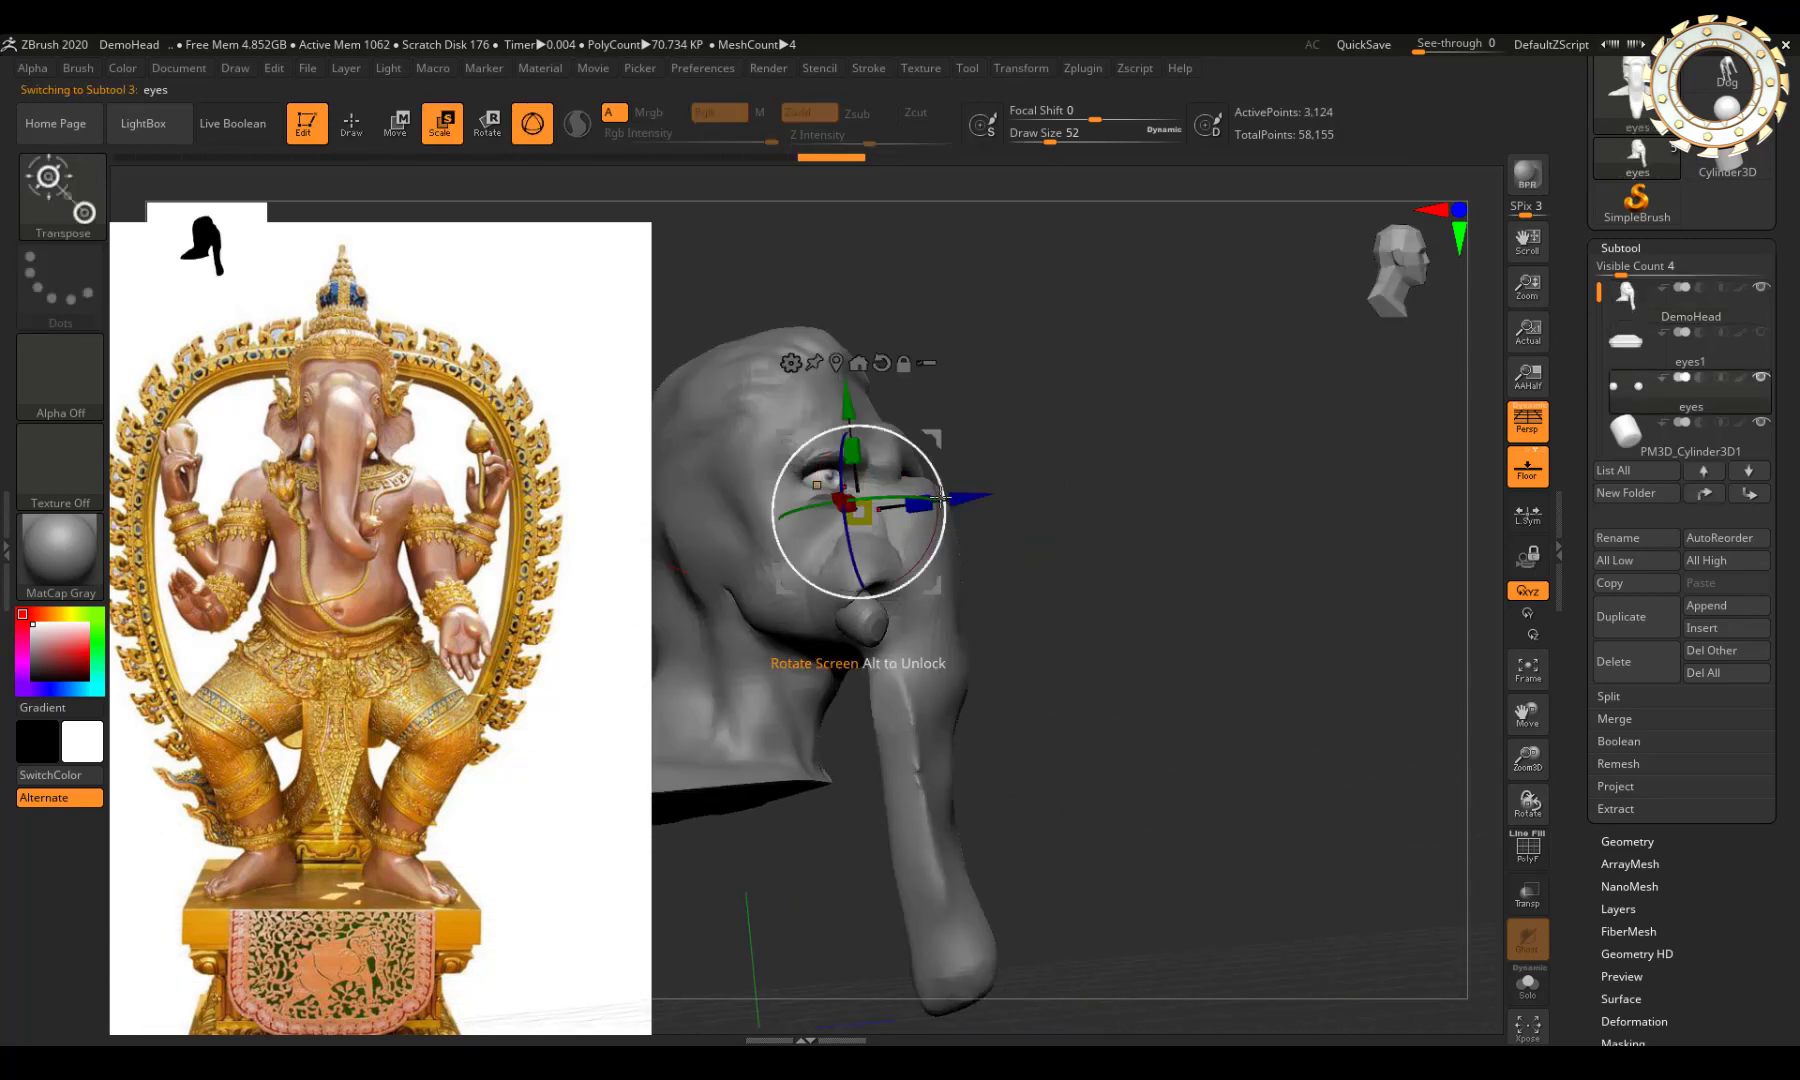
left_click_drag(941, 497, 1079, 446)
key("q")
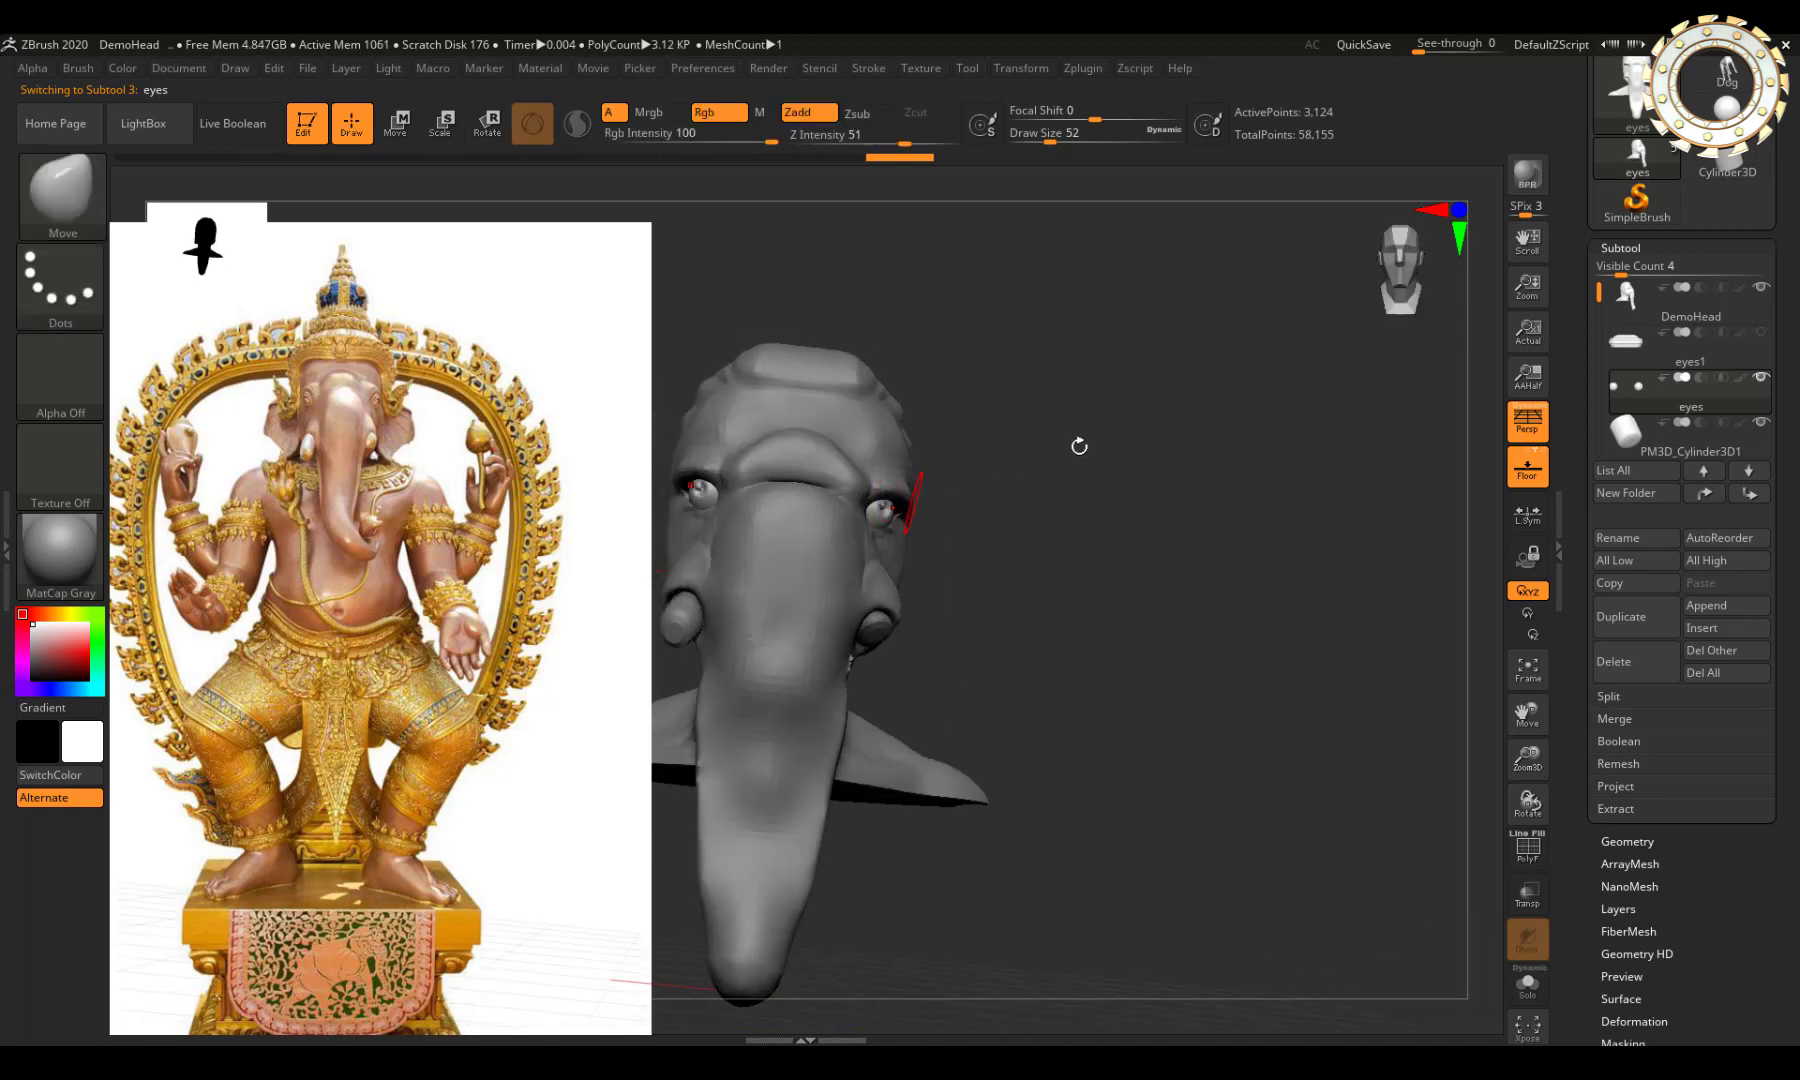
mouse_move(1424, 274)
left_mouse_down()
mouse_move(956, 506)
mouse_move(1350, 707)
left_mouse_up()
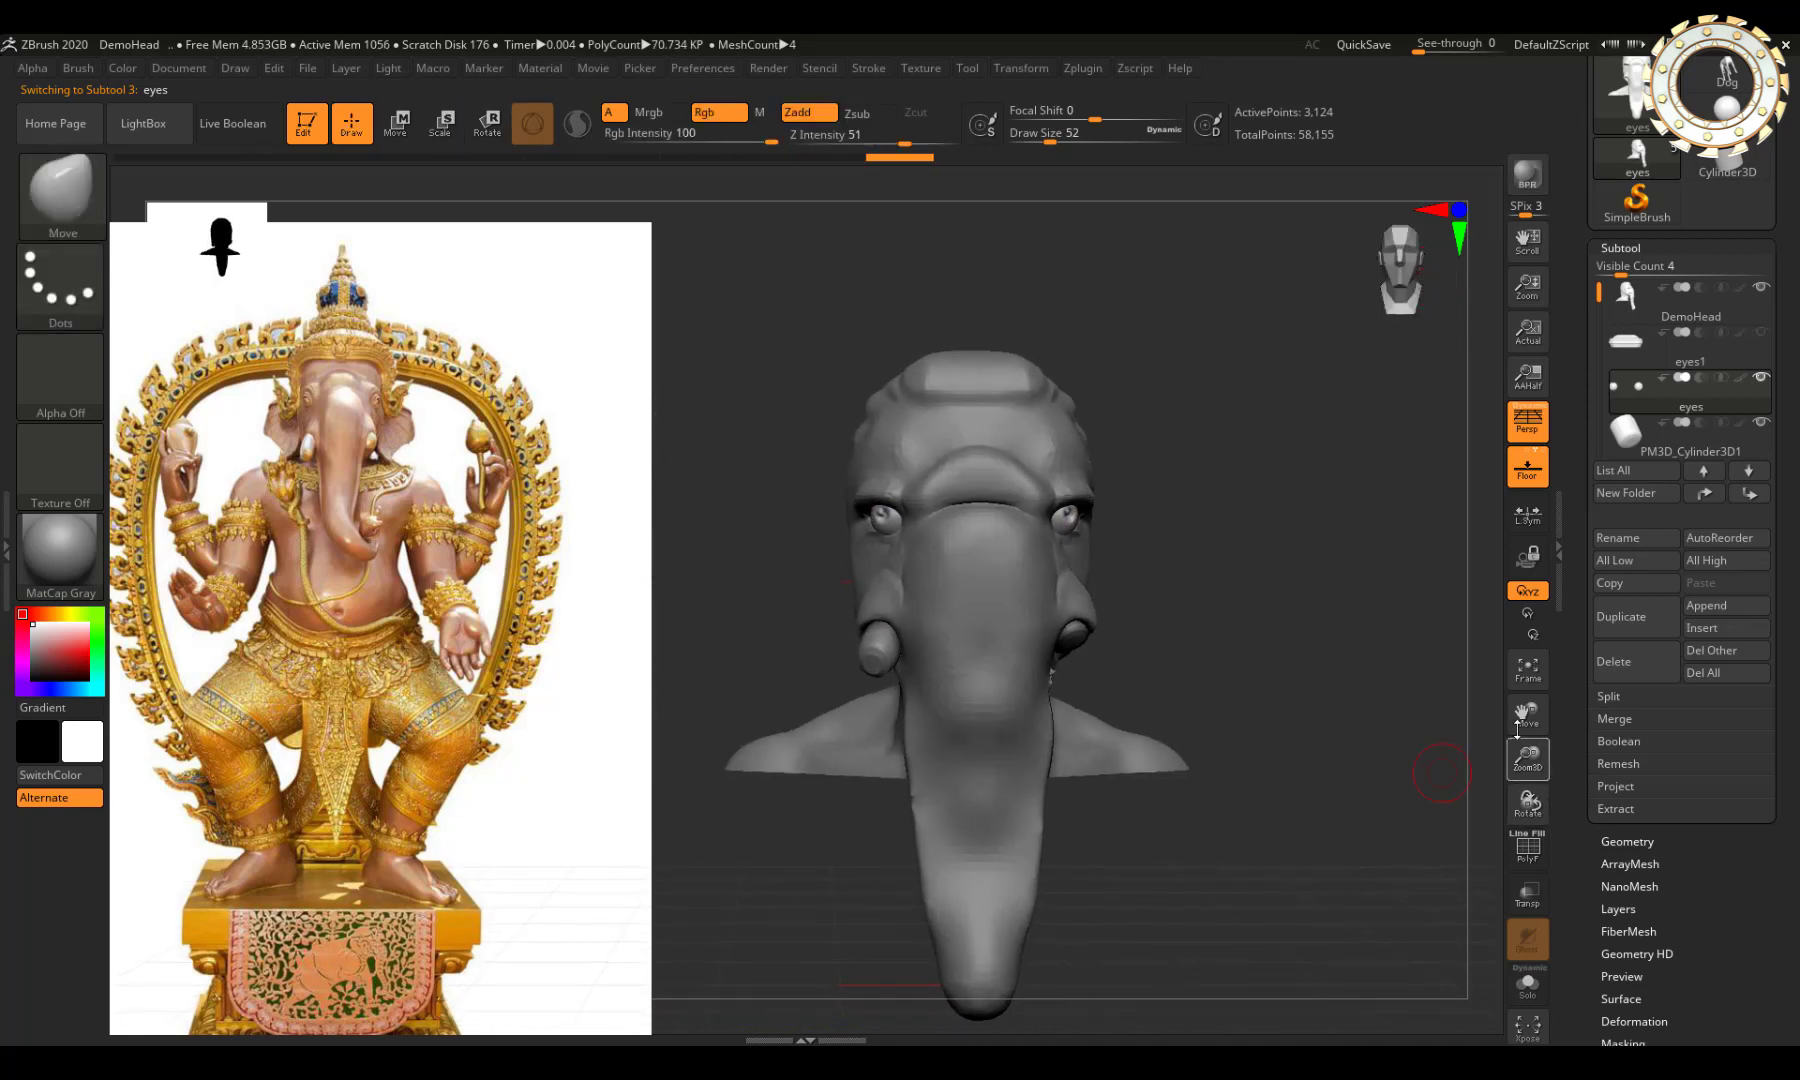
mouse_move(1530, 722)
left_mouse_down()
mouse_move(1528, 740)
mouse_move(1078, 500)
left_mouse_up()
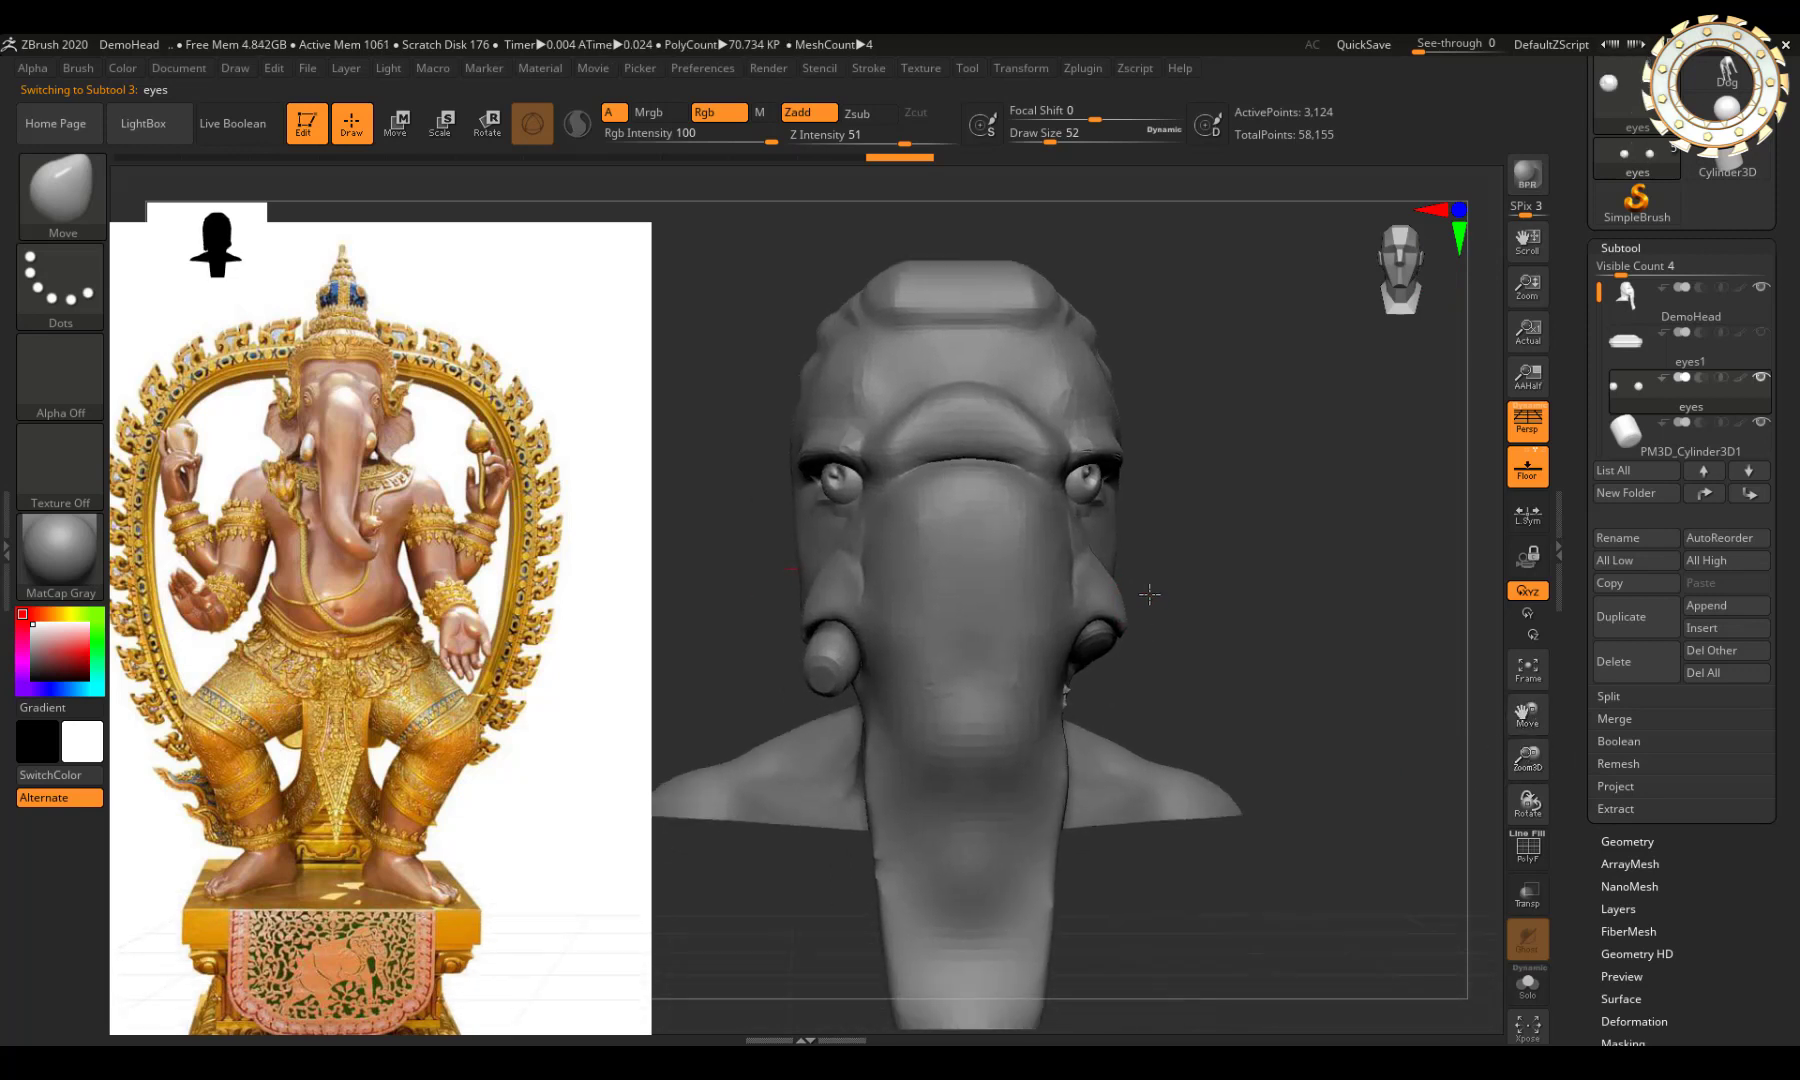
left_click(1106, 510, "alt")
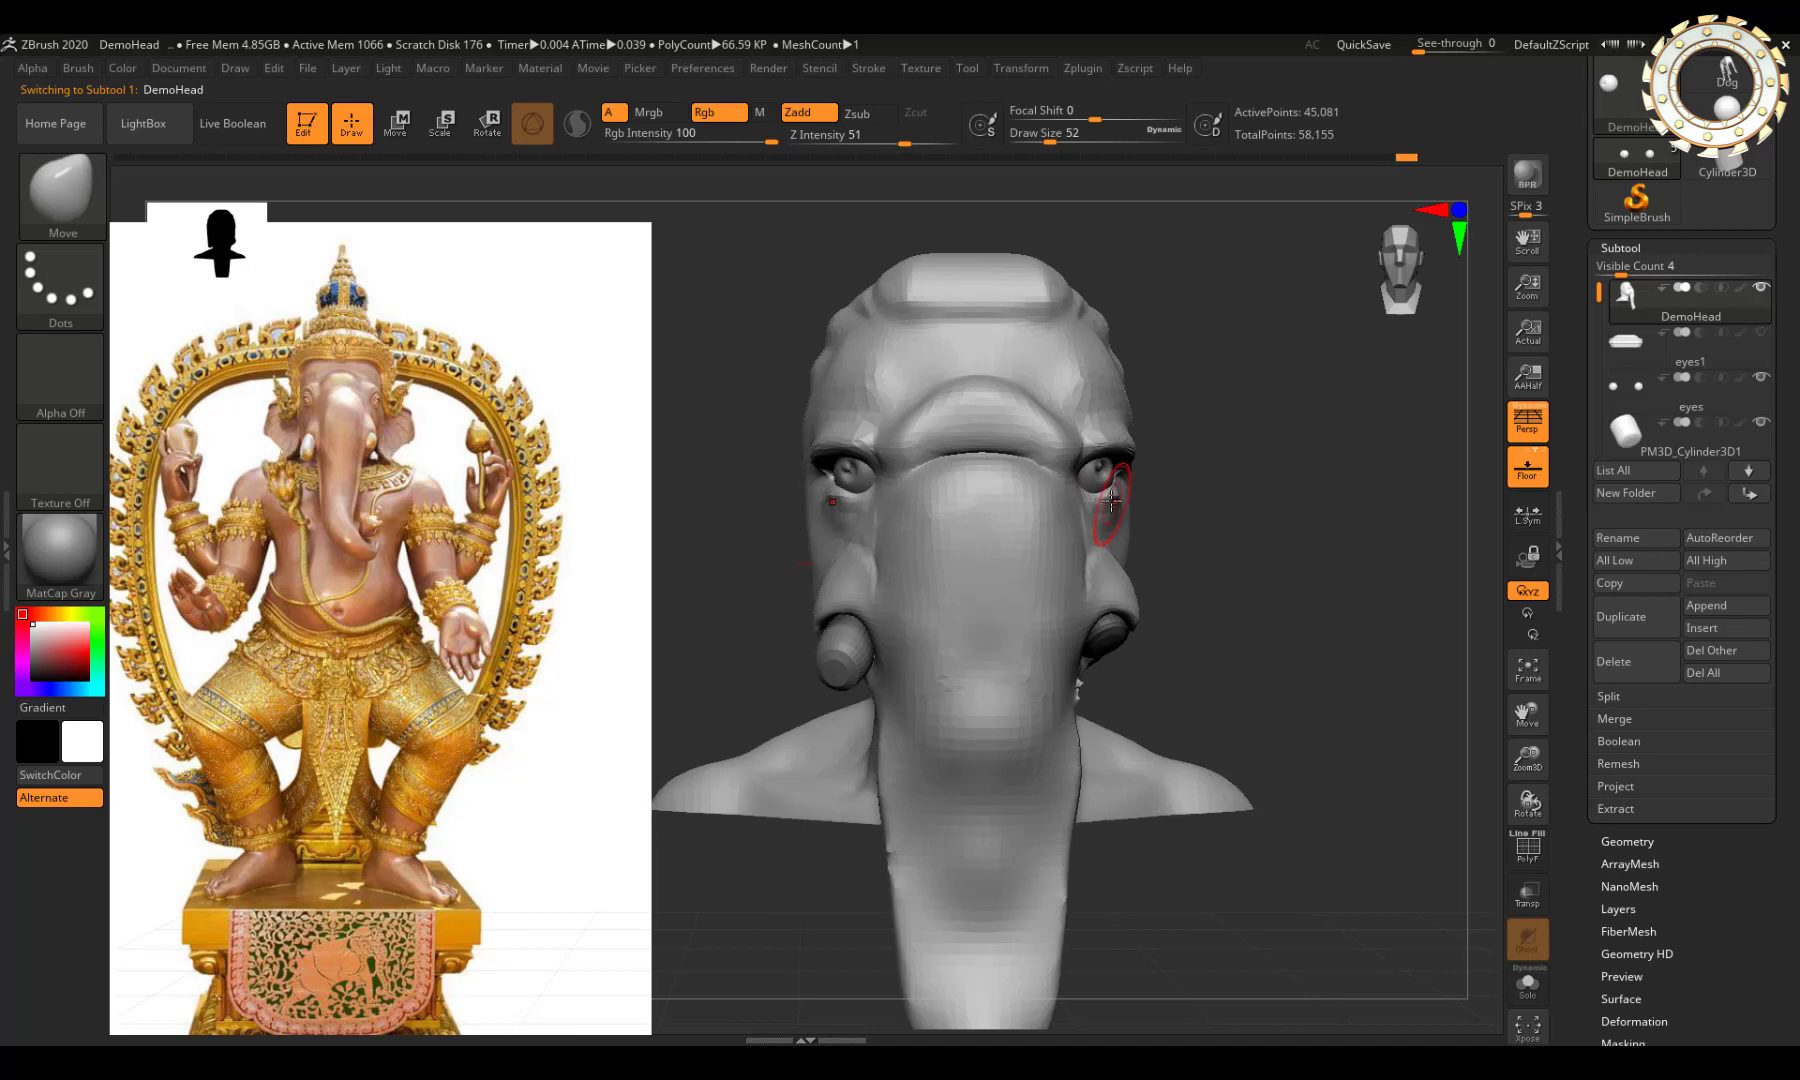
mouse_move(1100, 500)
left_mouse_down()
mouse_move(1111, 484)
mouse_move(1097, 497)
left_mouse_up()
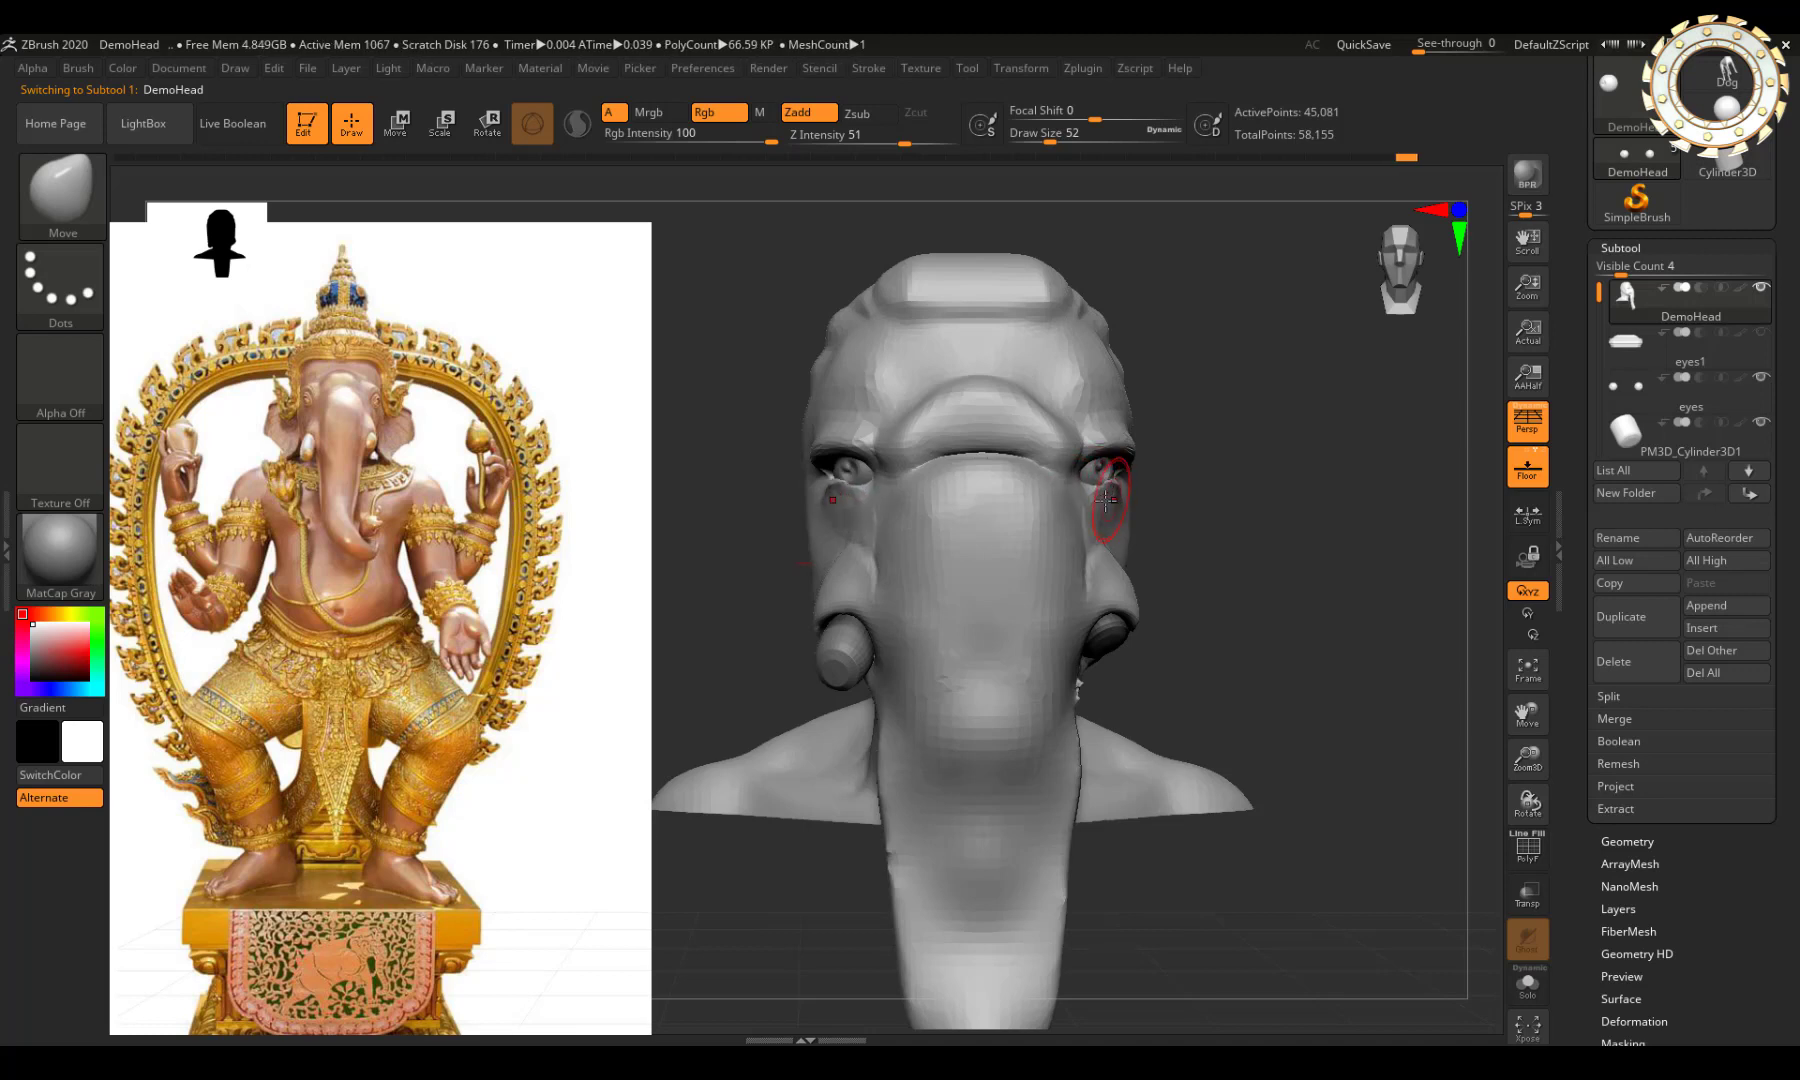
key("shift")
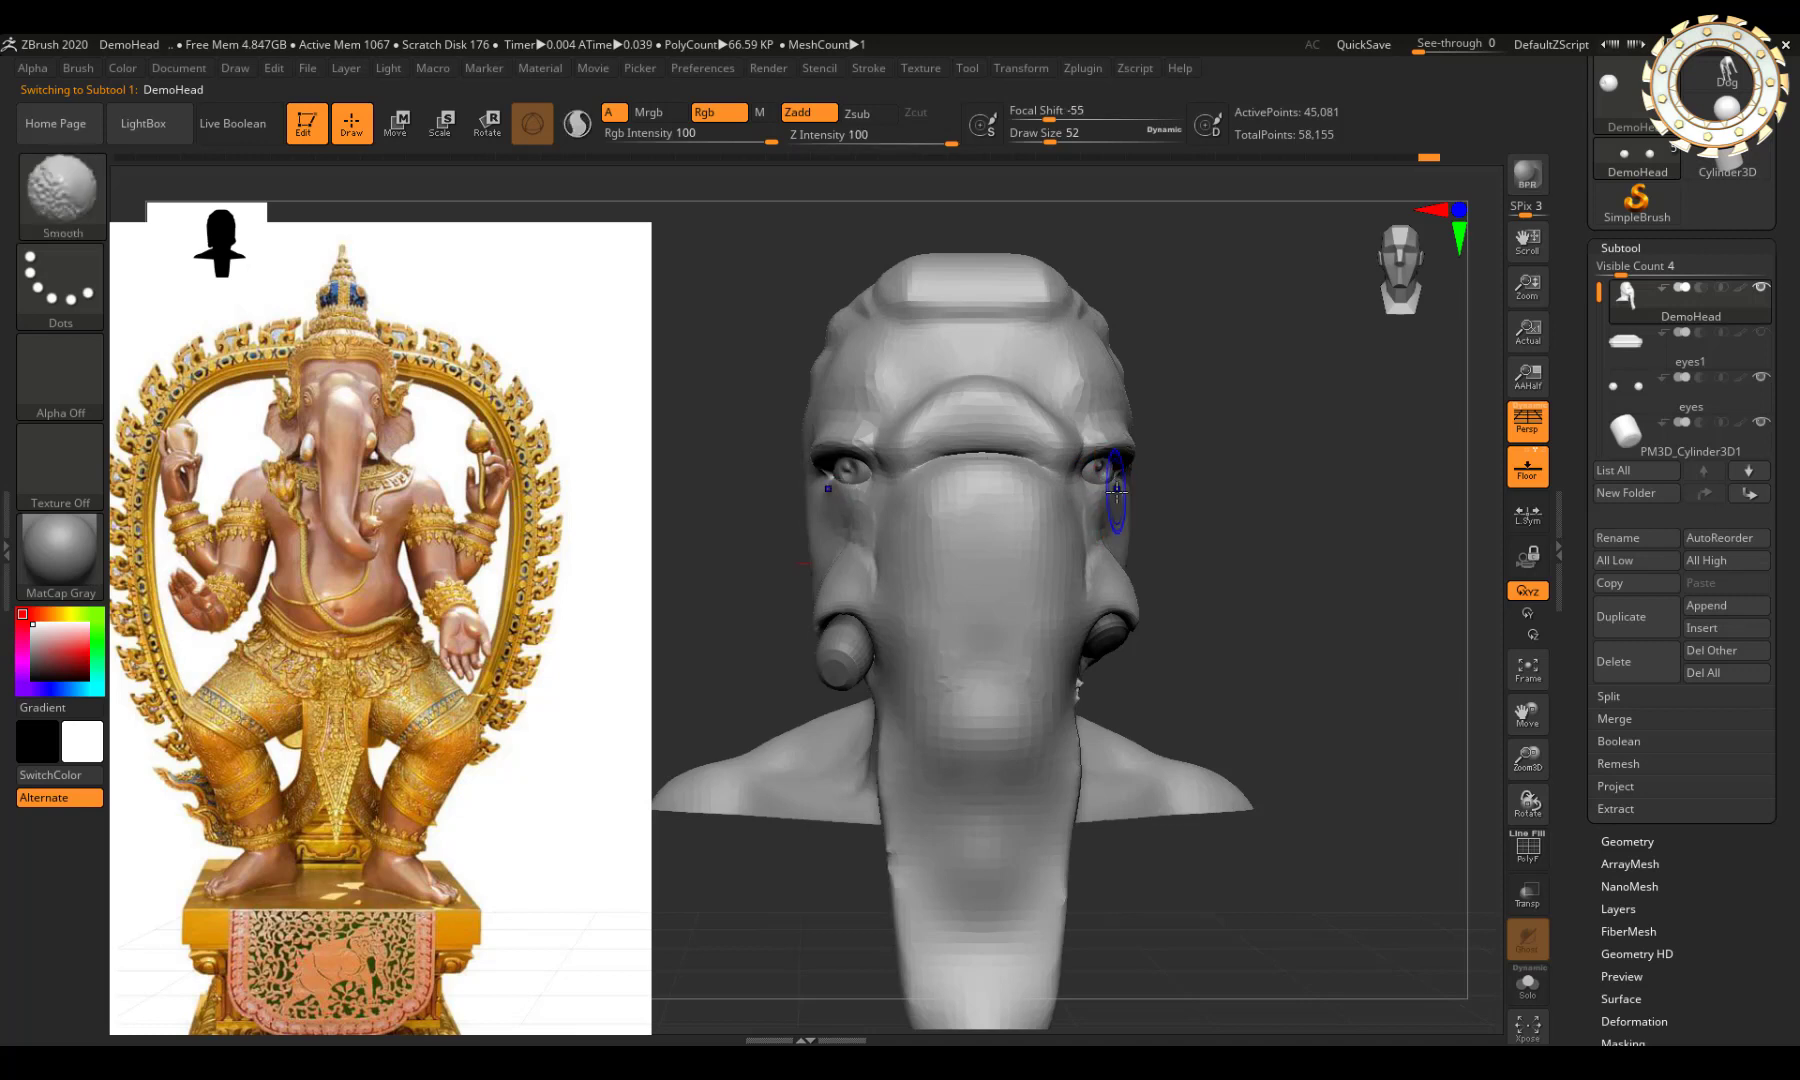
left_click(1527, 420)
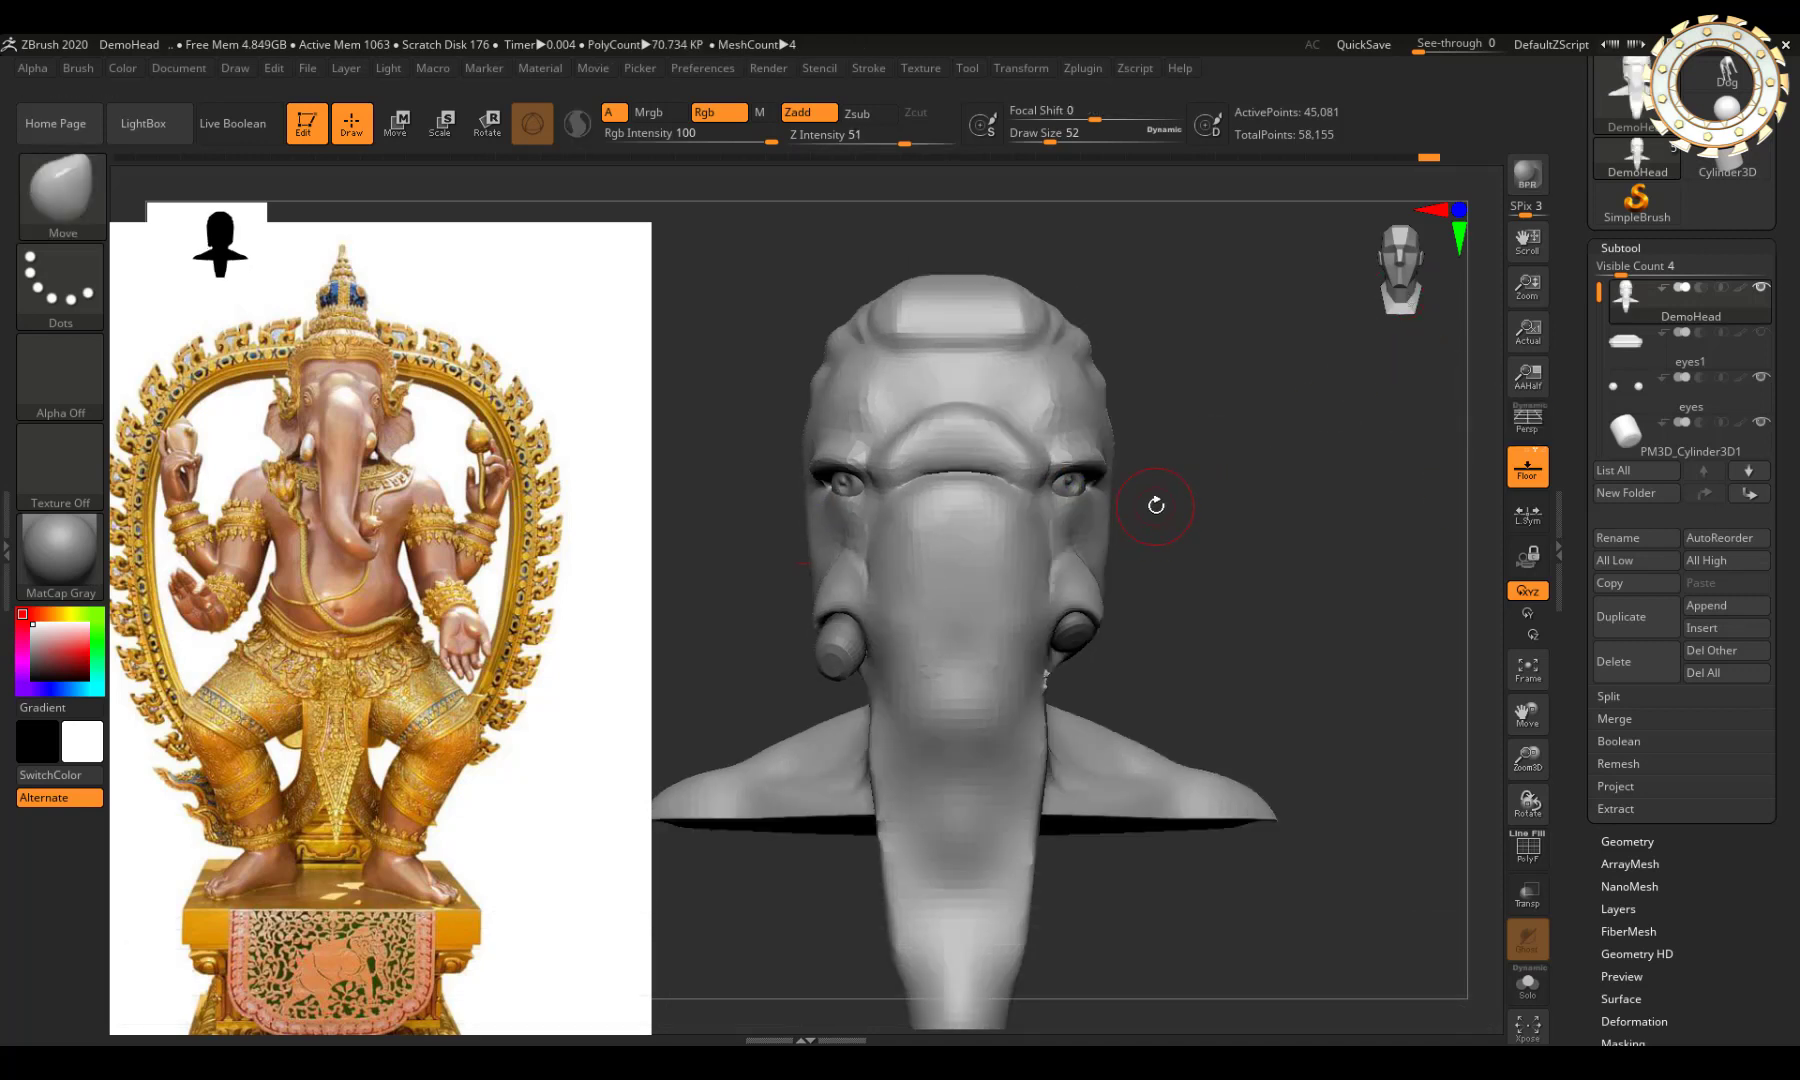
Step: Rotate the eyeball and slide it into the other socket
left_click(1072, 485, "alt")
key("e")
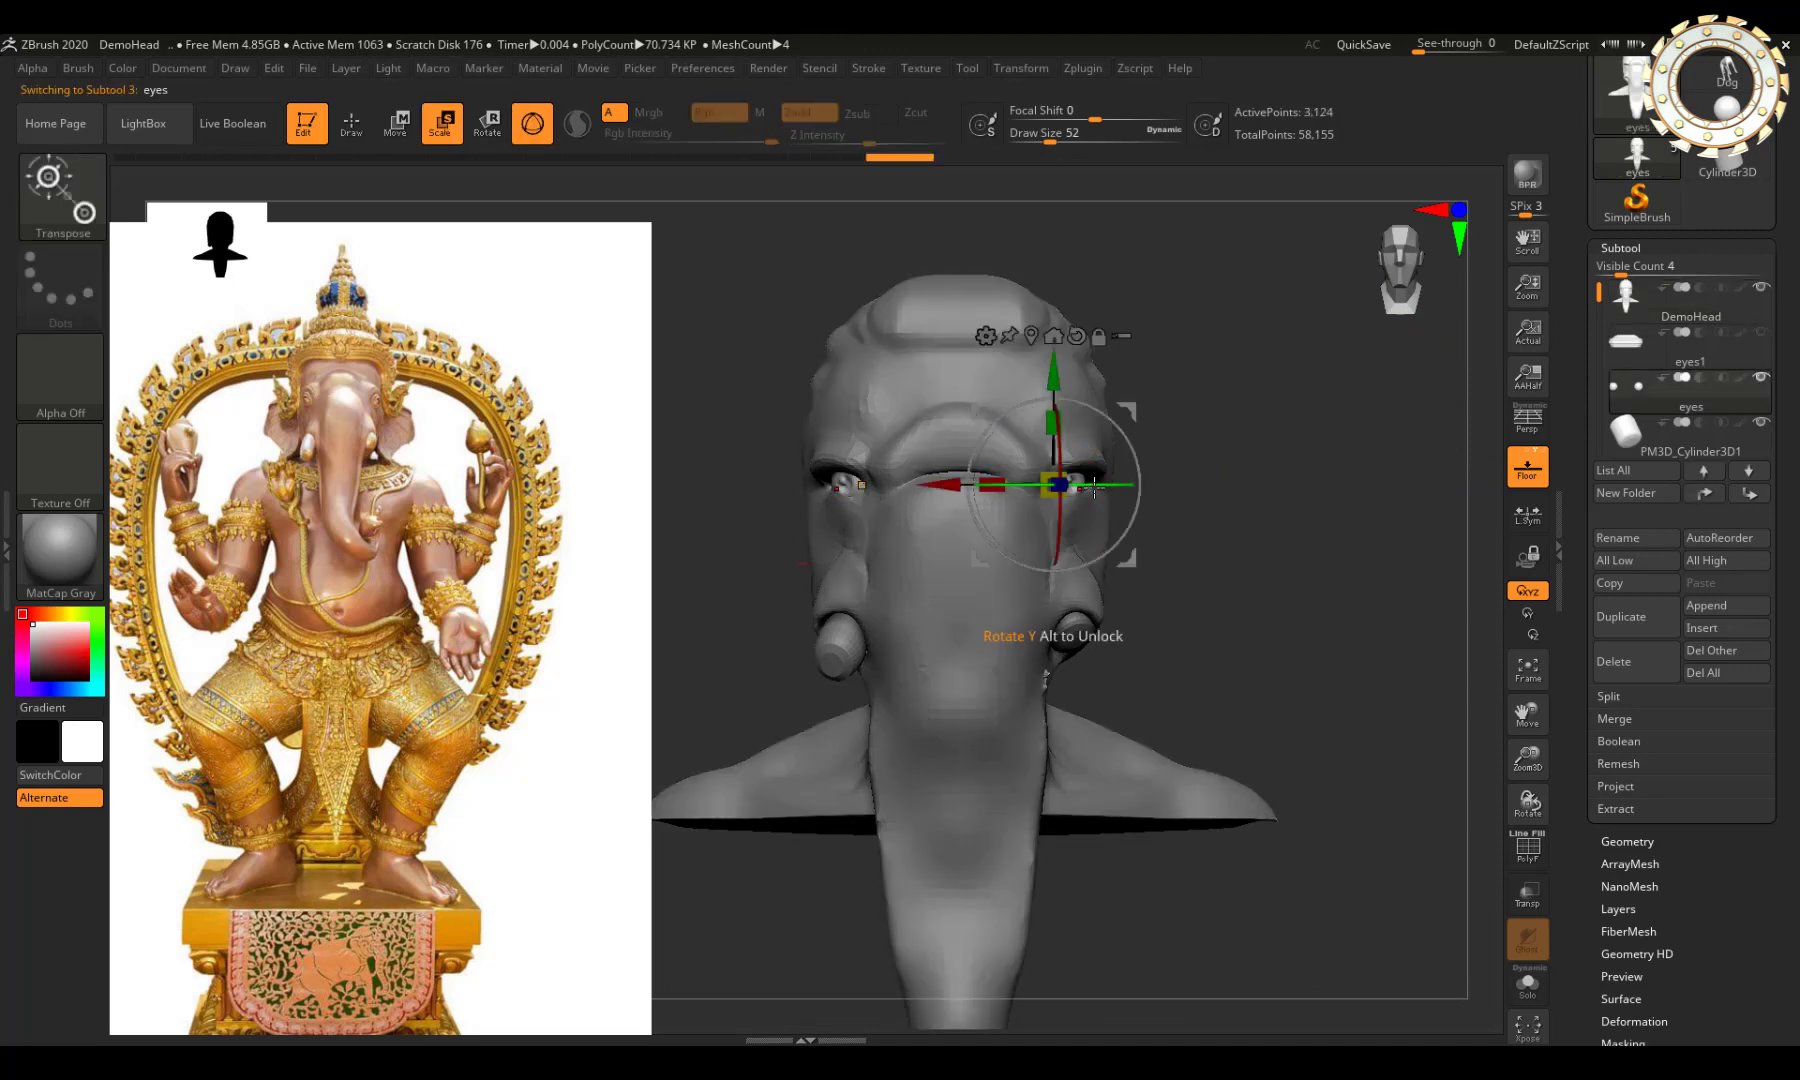
left_click_drag(1095, 487, 1110, 484)
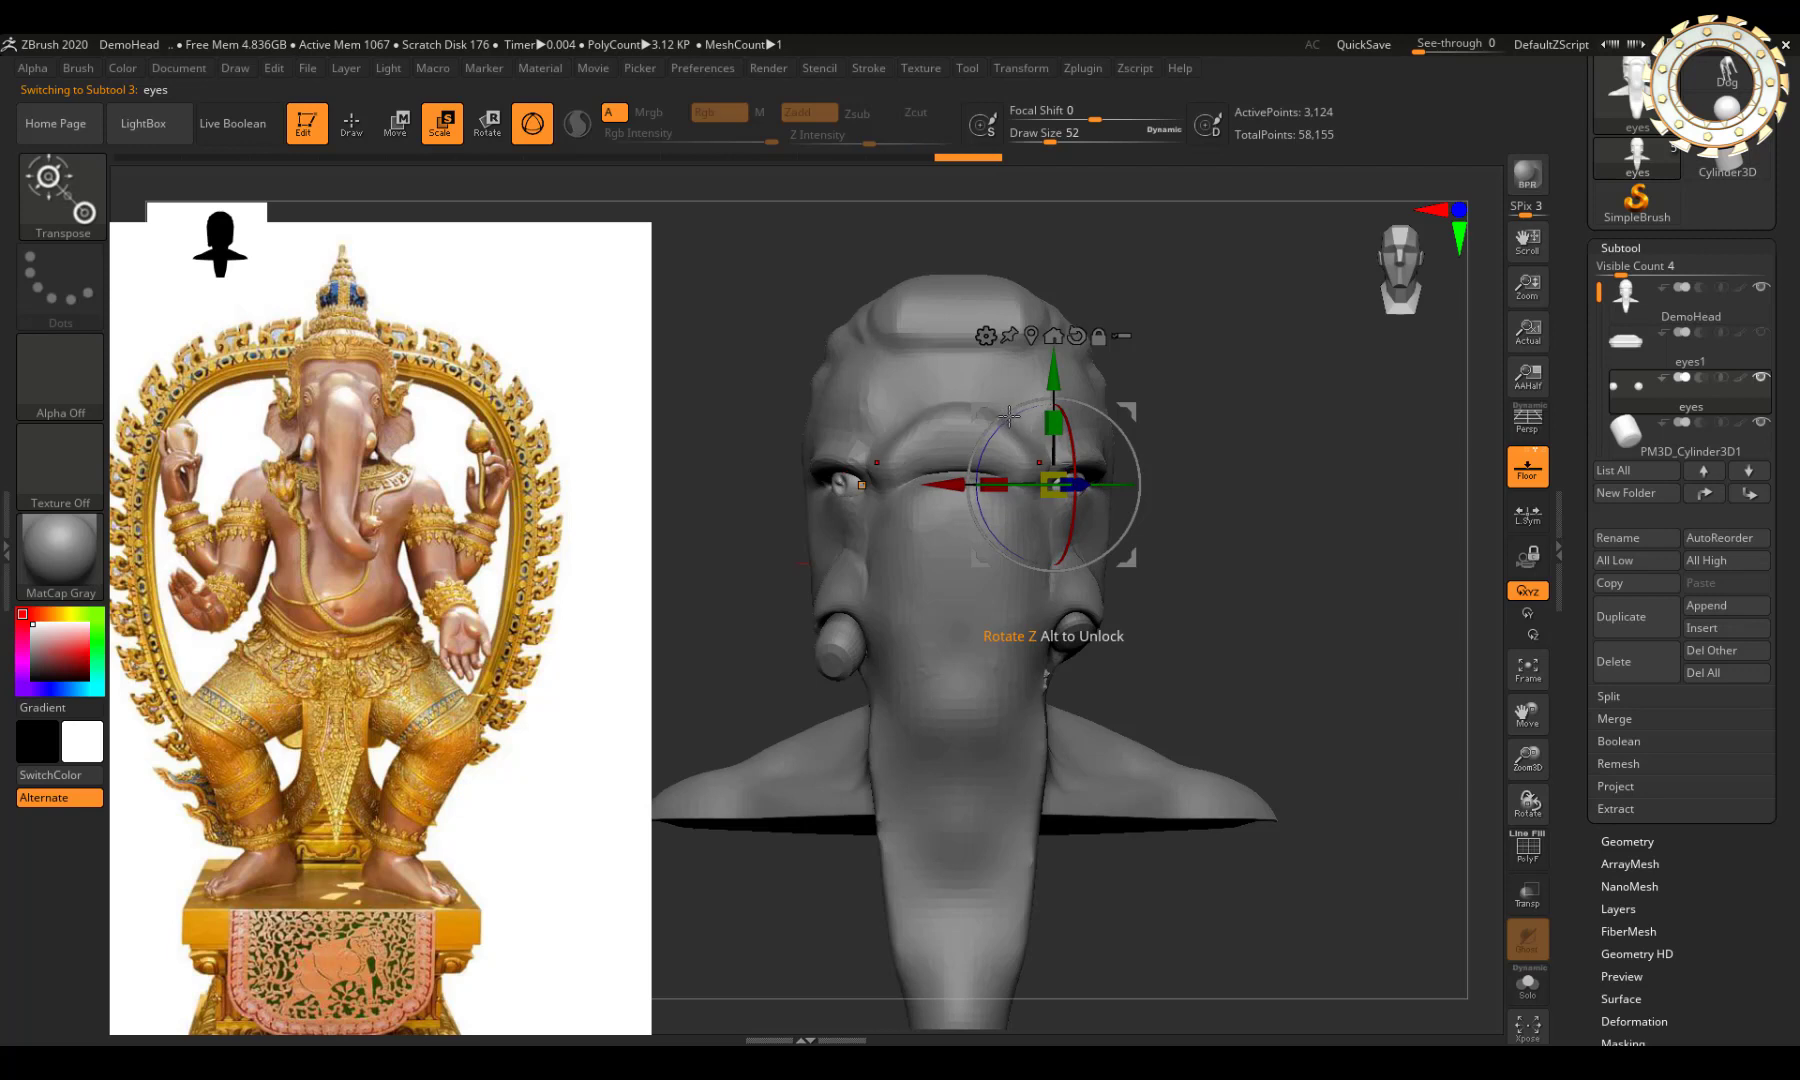
mouse_move(995, 421)
left_mouse_down()
mouse_move(959, 473)
mouse_move(1138, 549)
mouse_move(1027, 424)
left_mouse_up()
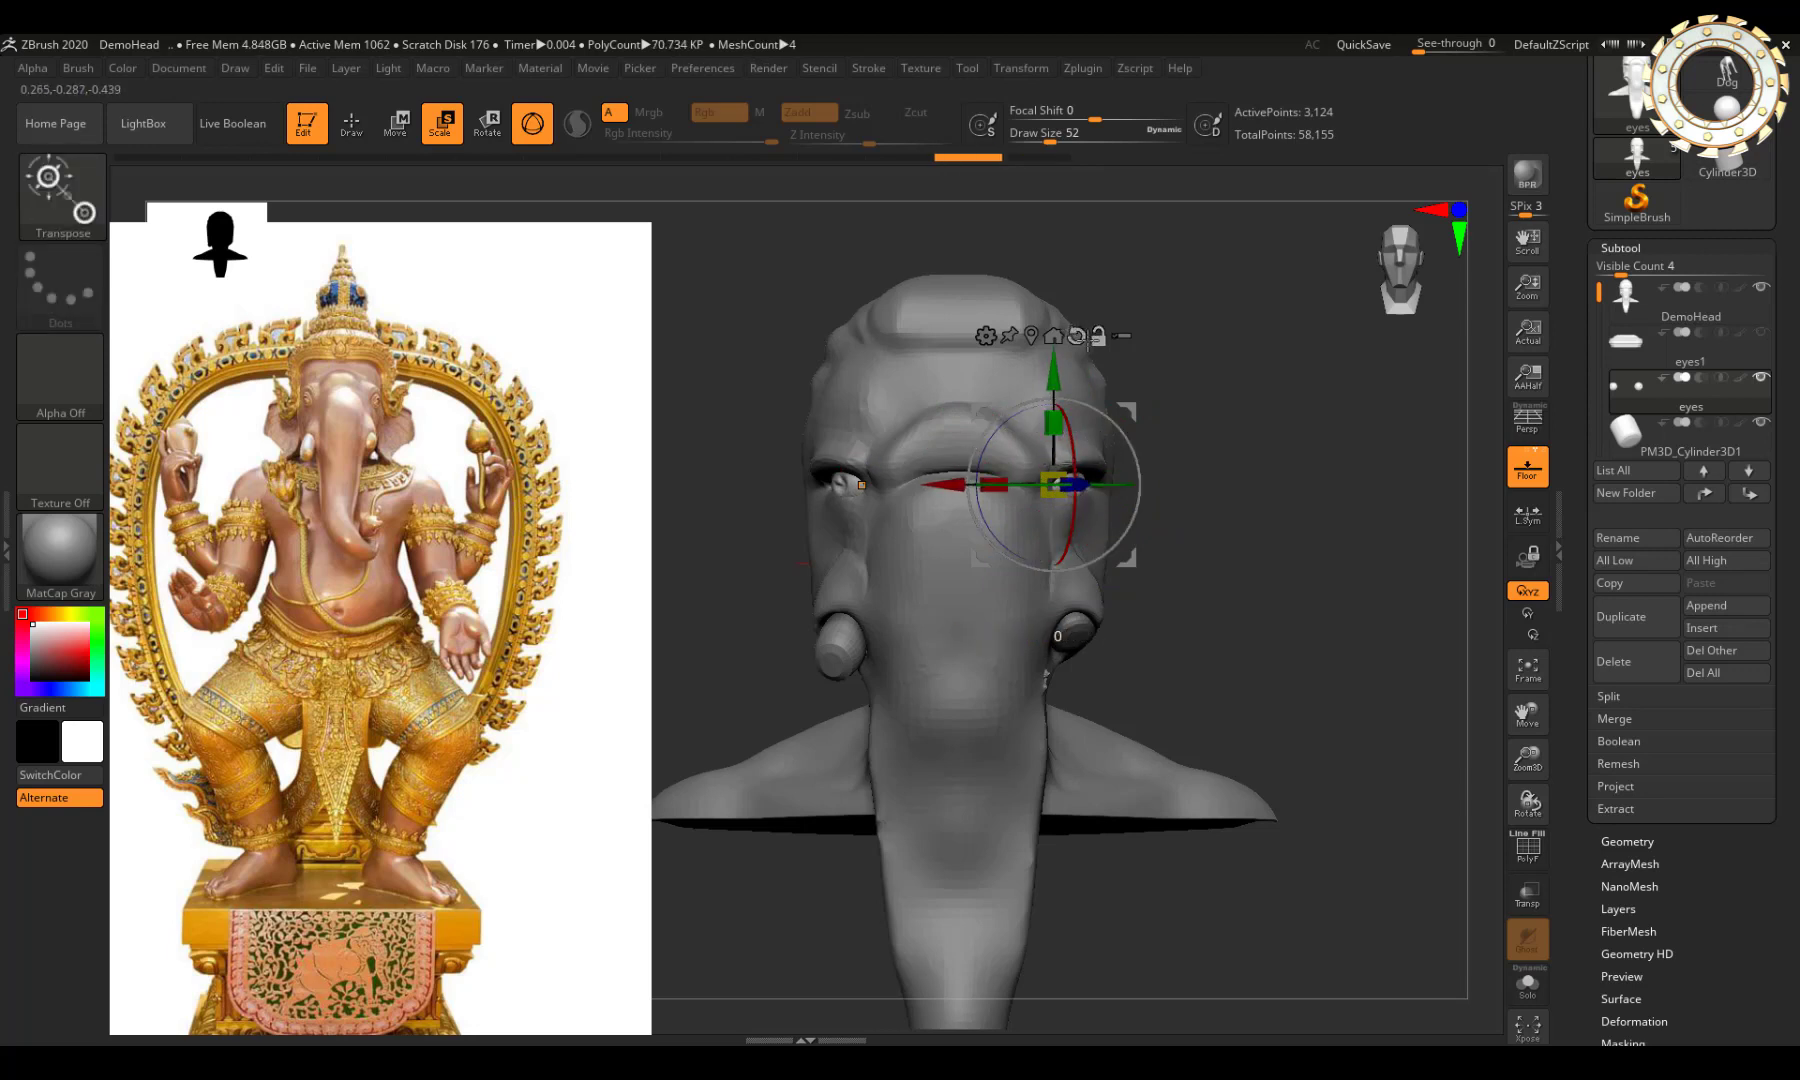
mouse_move(1110, 421)
left_mouse_down()
mouse_move(910, 608)
mouse_move(953, 487)
mouse_move(750, 487)
left_mouse_up()
key("ctrl+z")
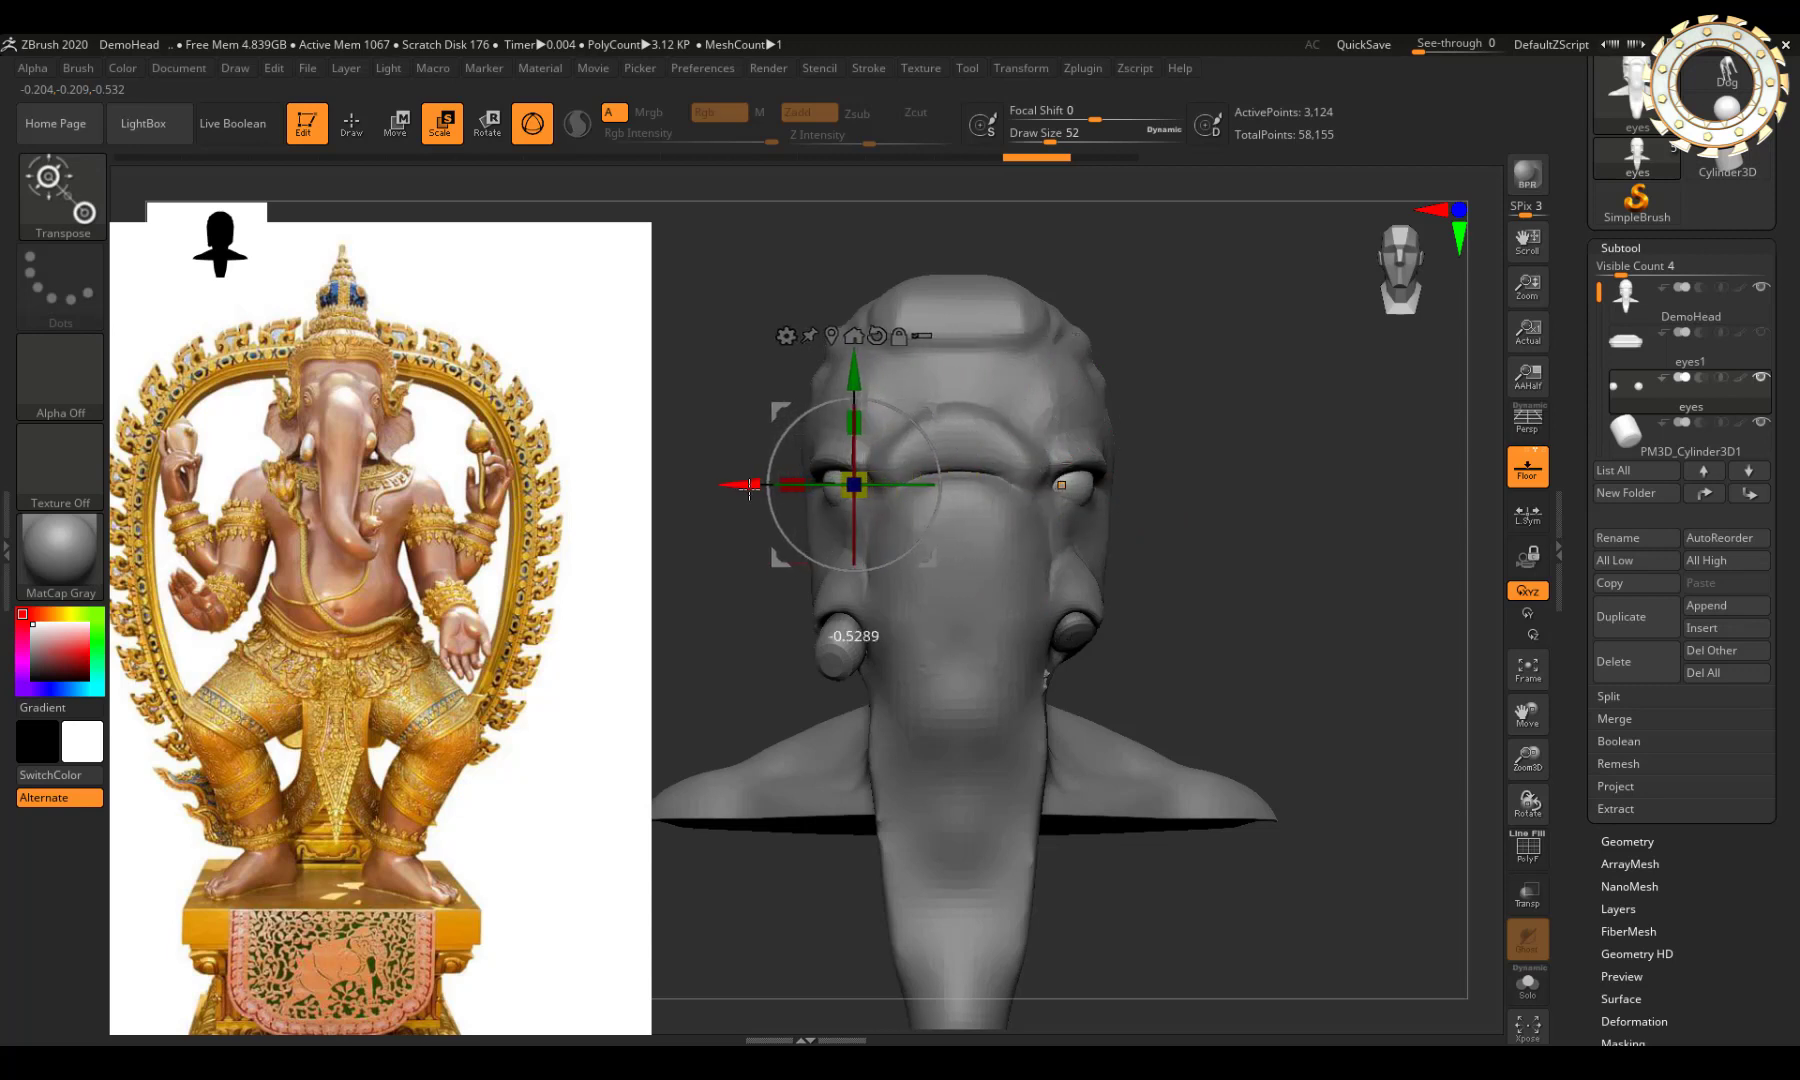
key("ctrl+z")
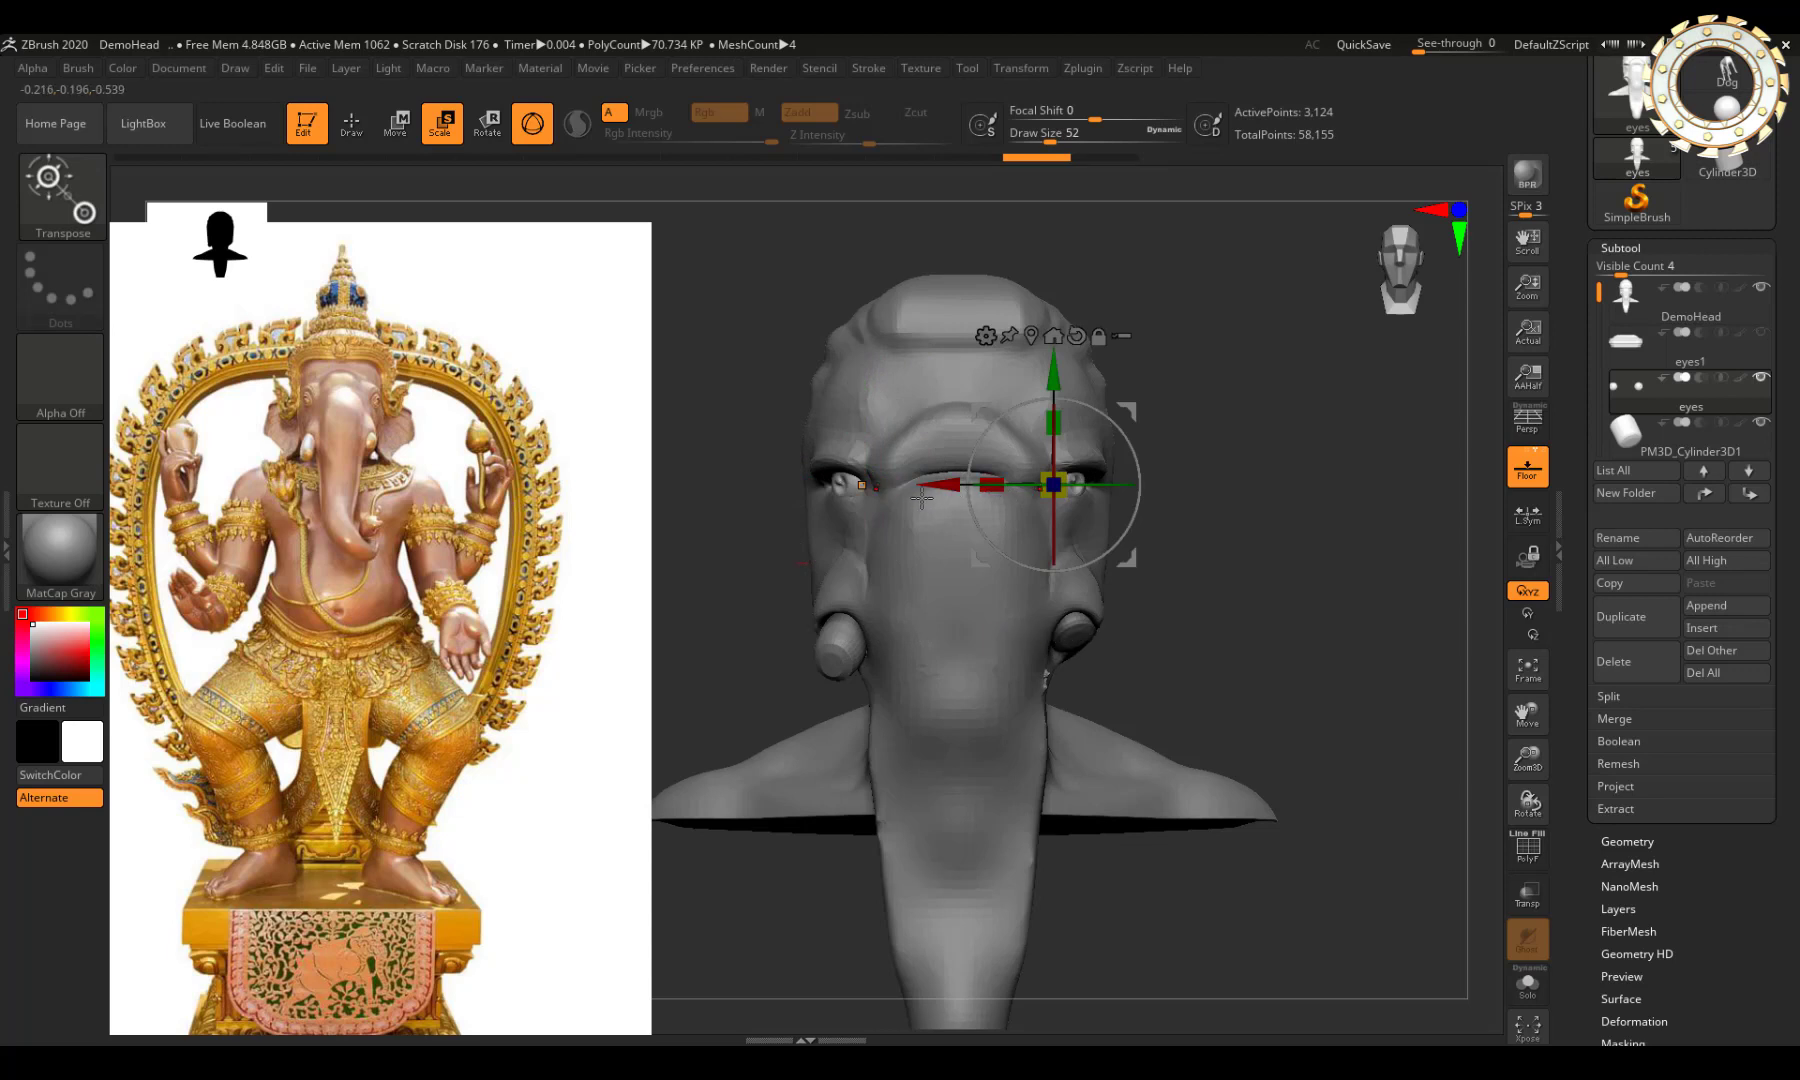
mouse_move(987, 490)
left_mouse_down()
mouse_move(691, 485)
mouse_move(729, 485)
left_mouse_up()
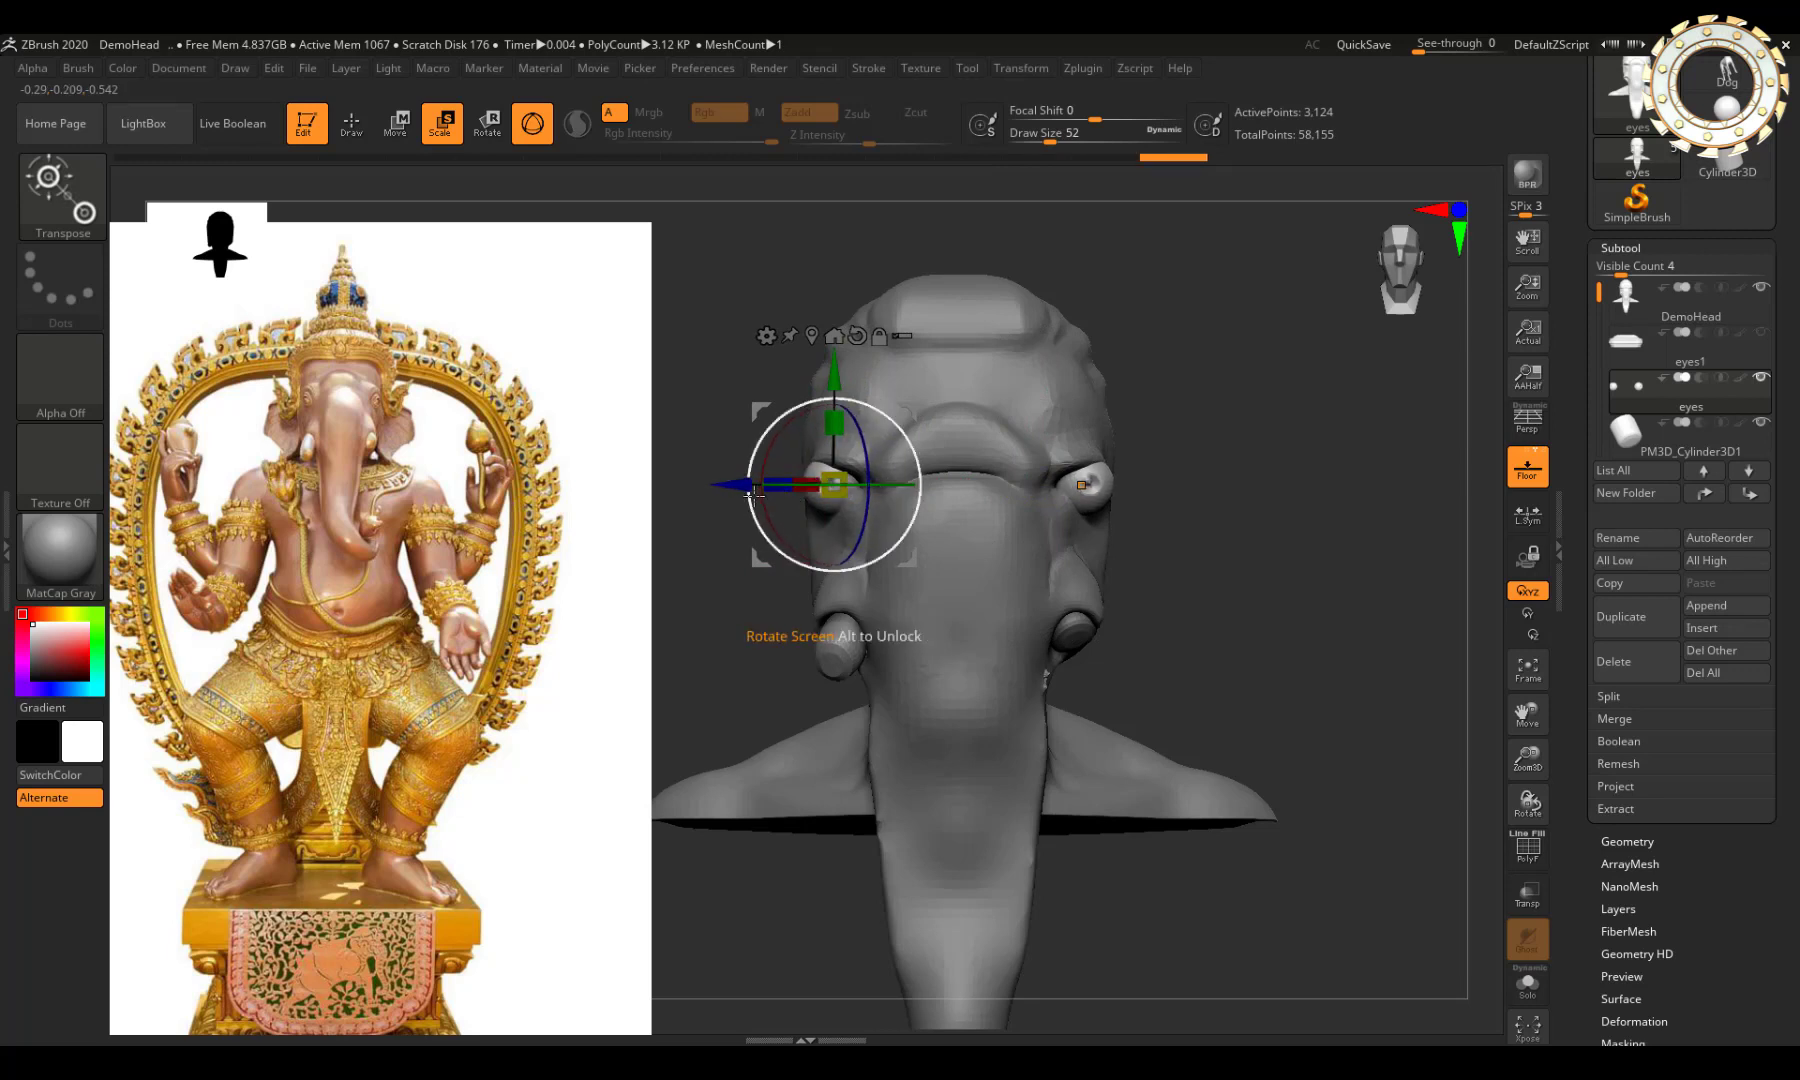
left_click_drag(872, 485, 751, 487)
key("q")
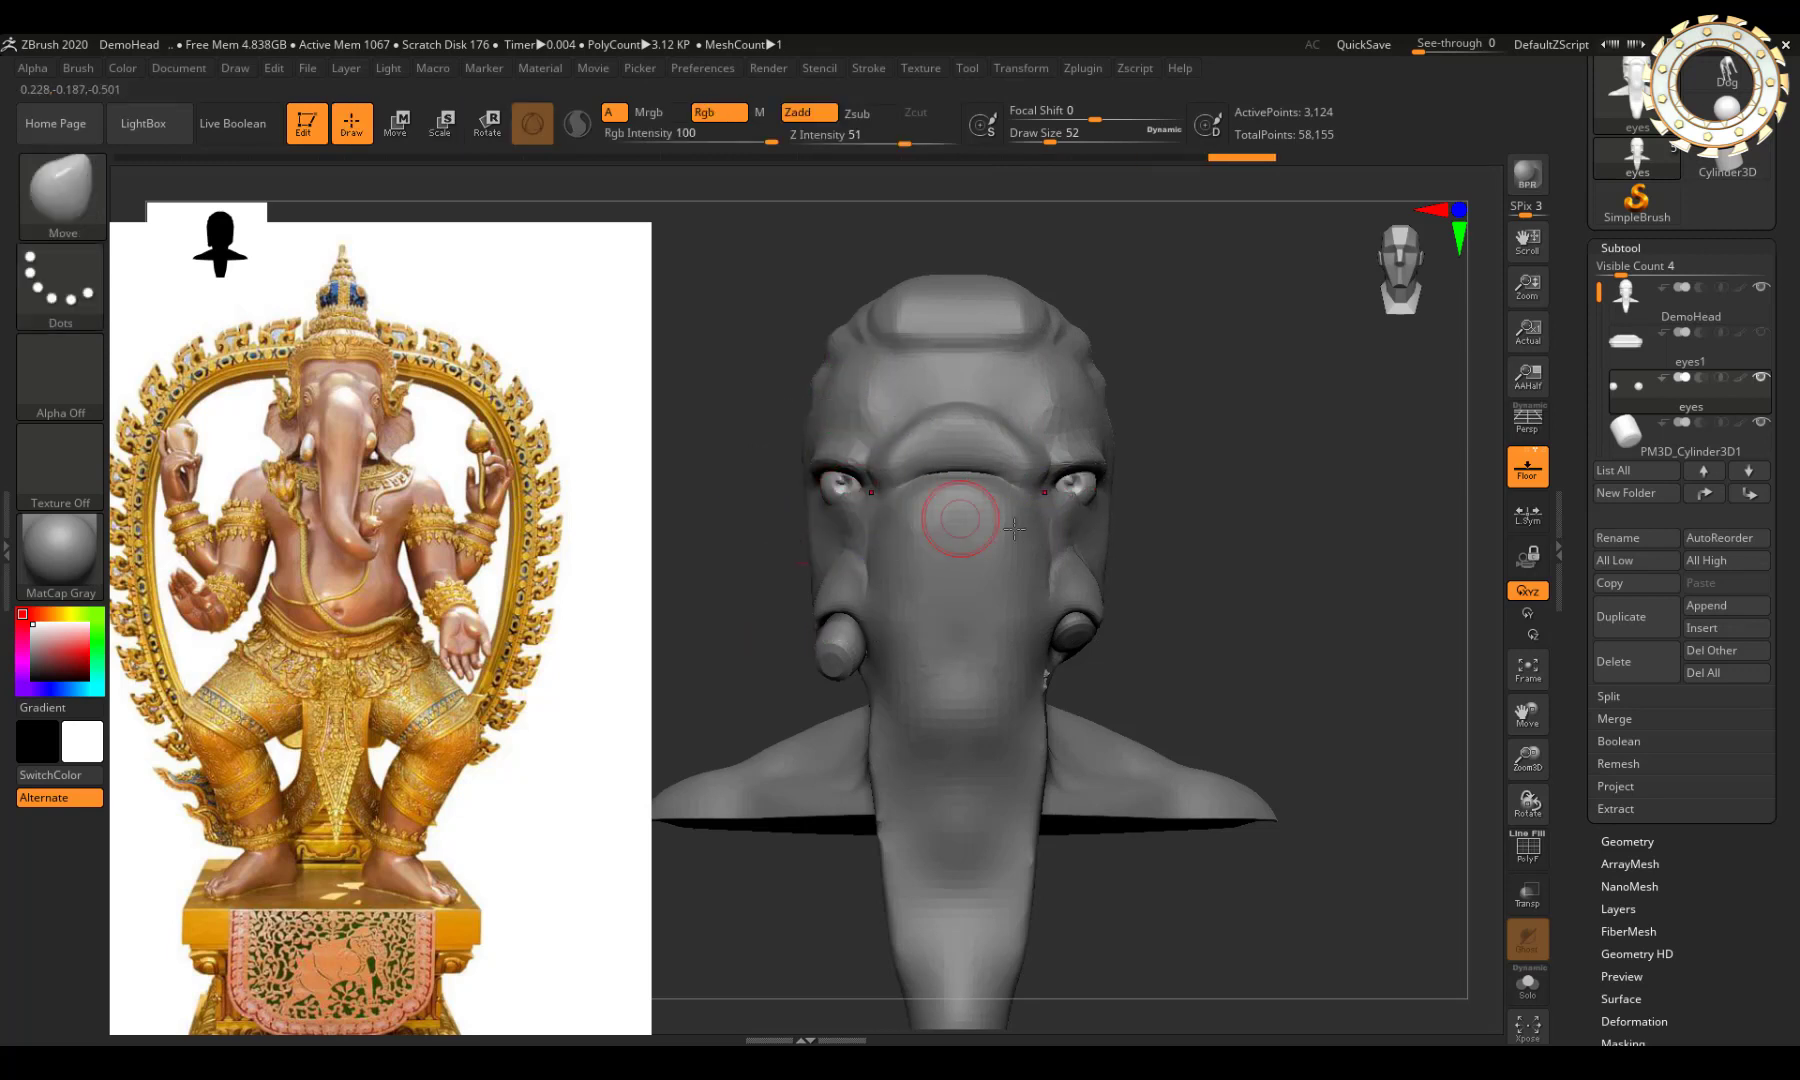
Step: Seat the eyeballs back into the sockets and select the DemoHead subtool
key("e")
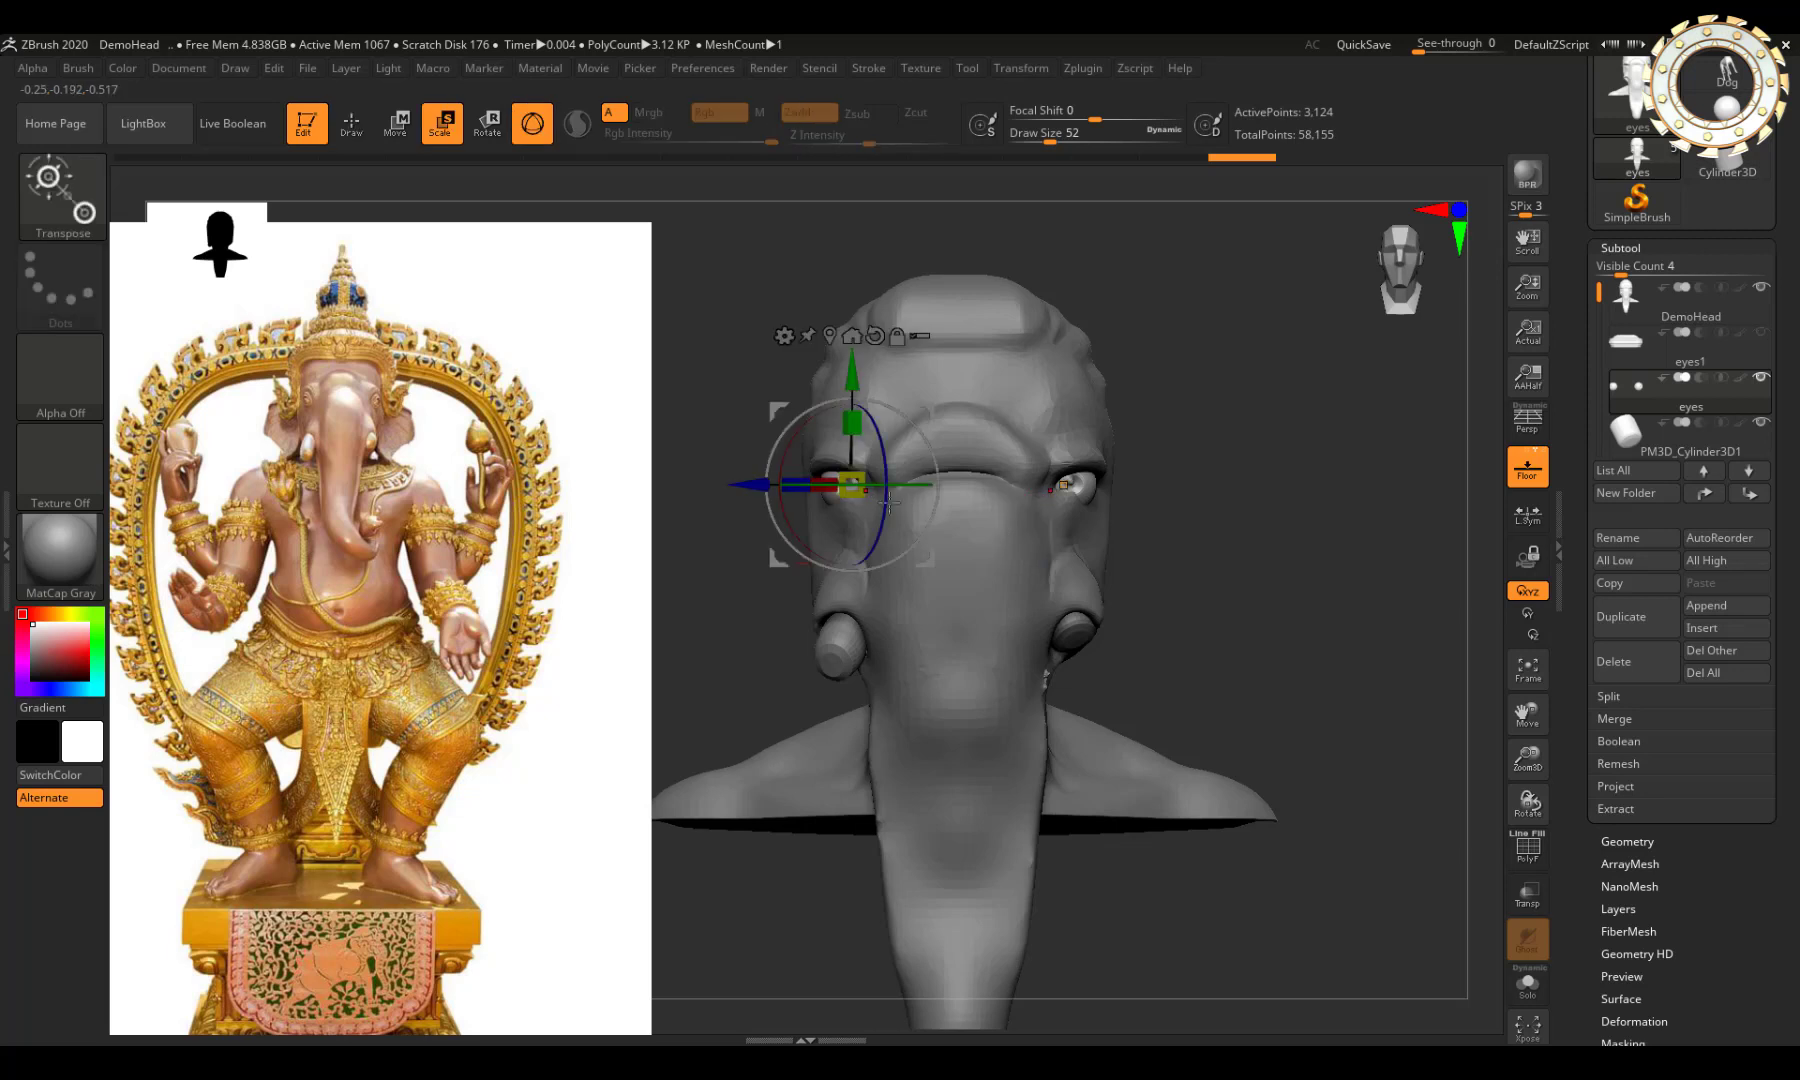
key("q")
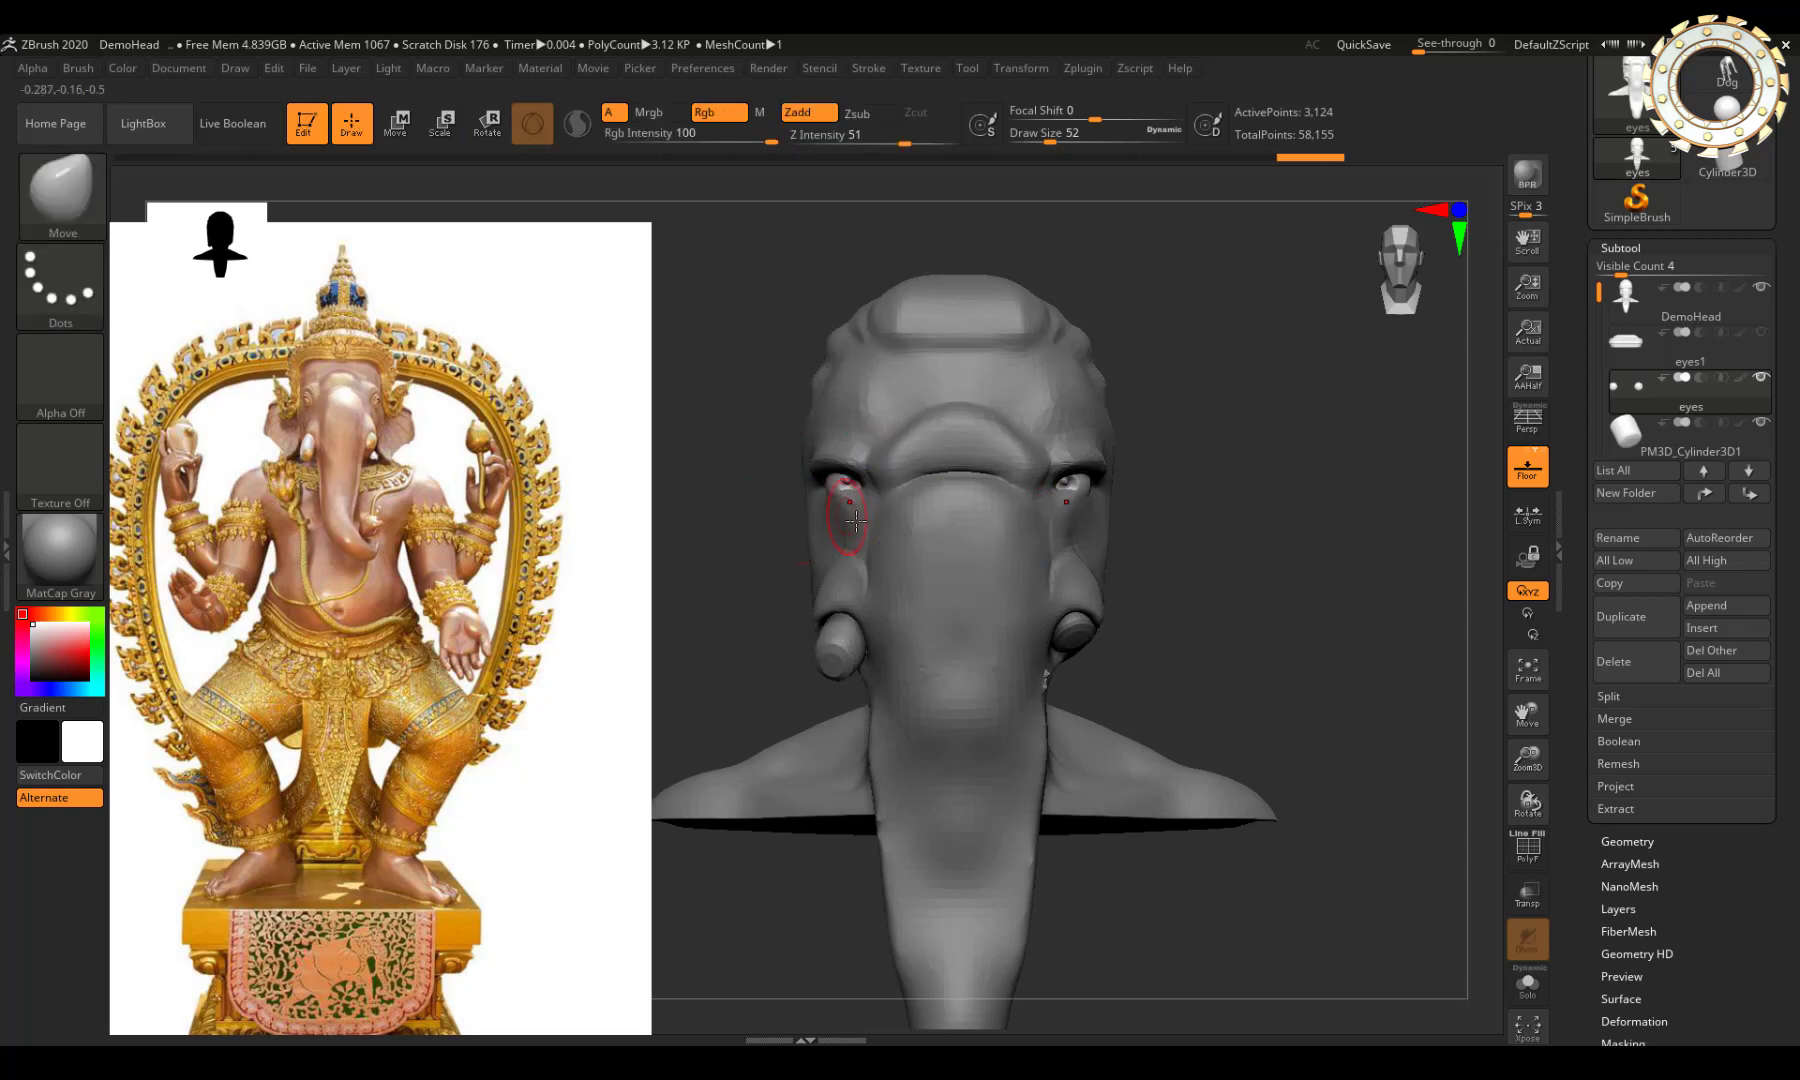
key("e")
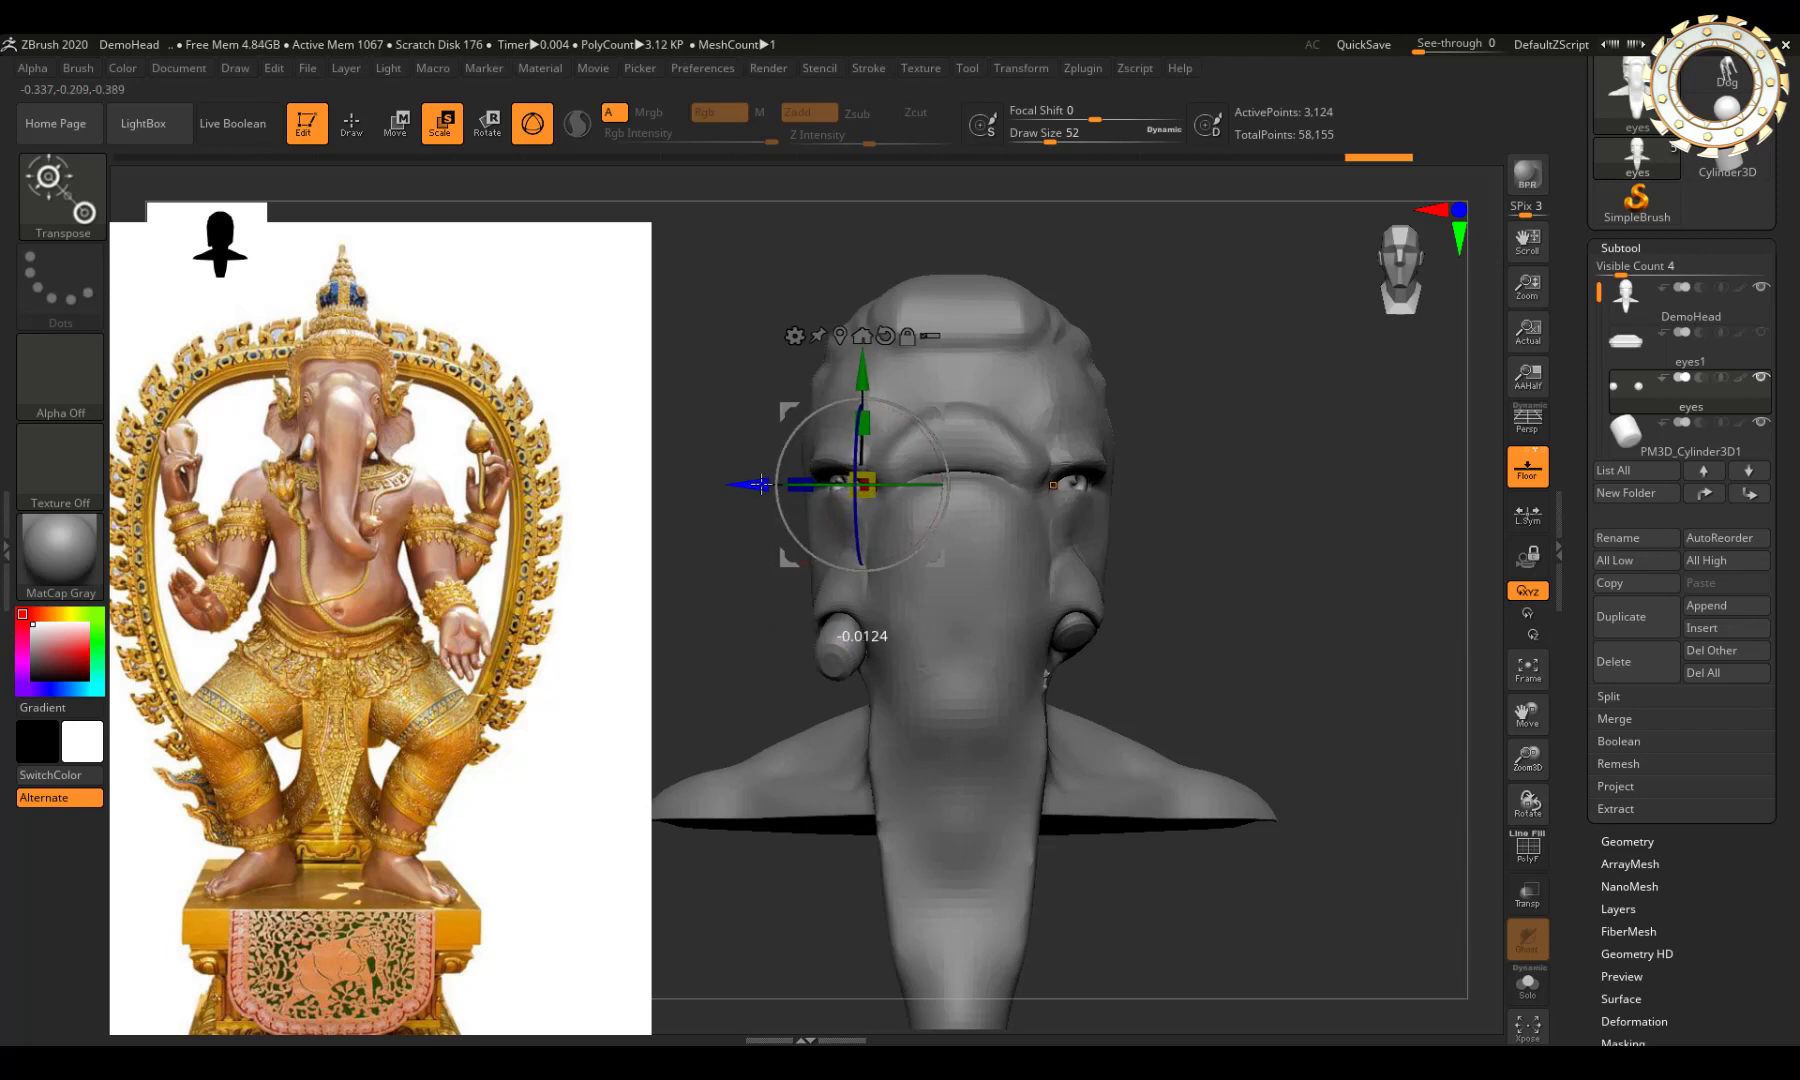
key("q")
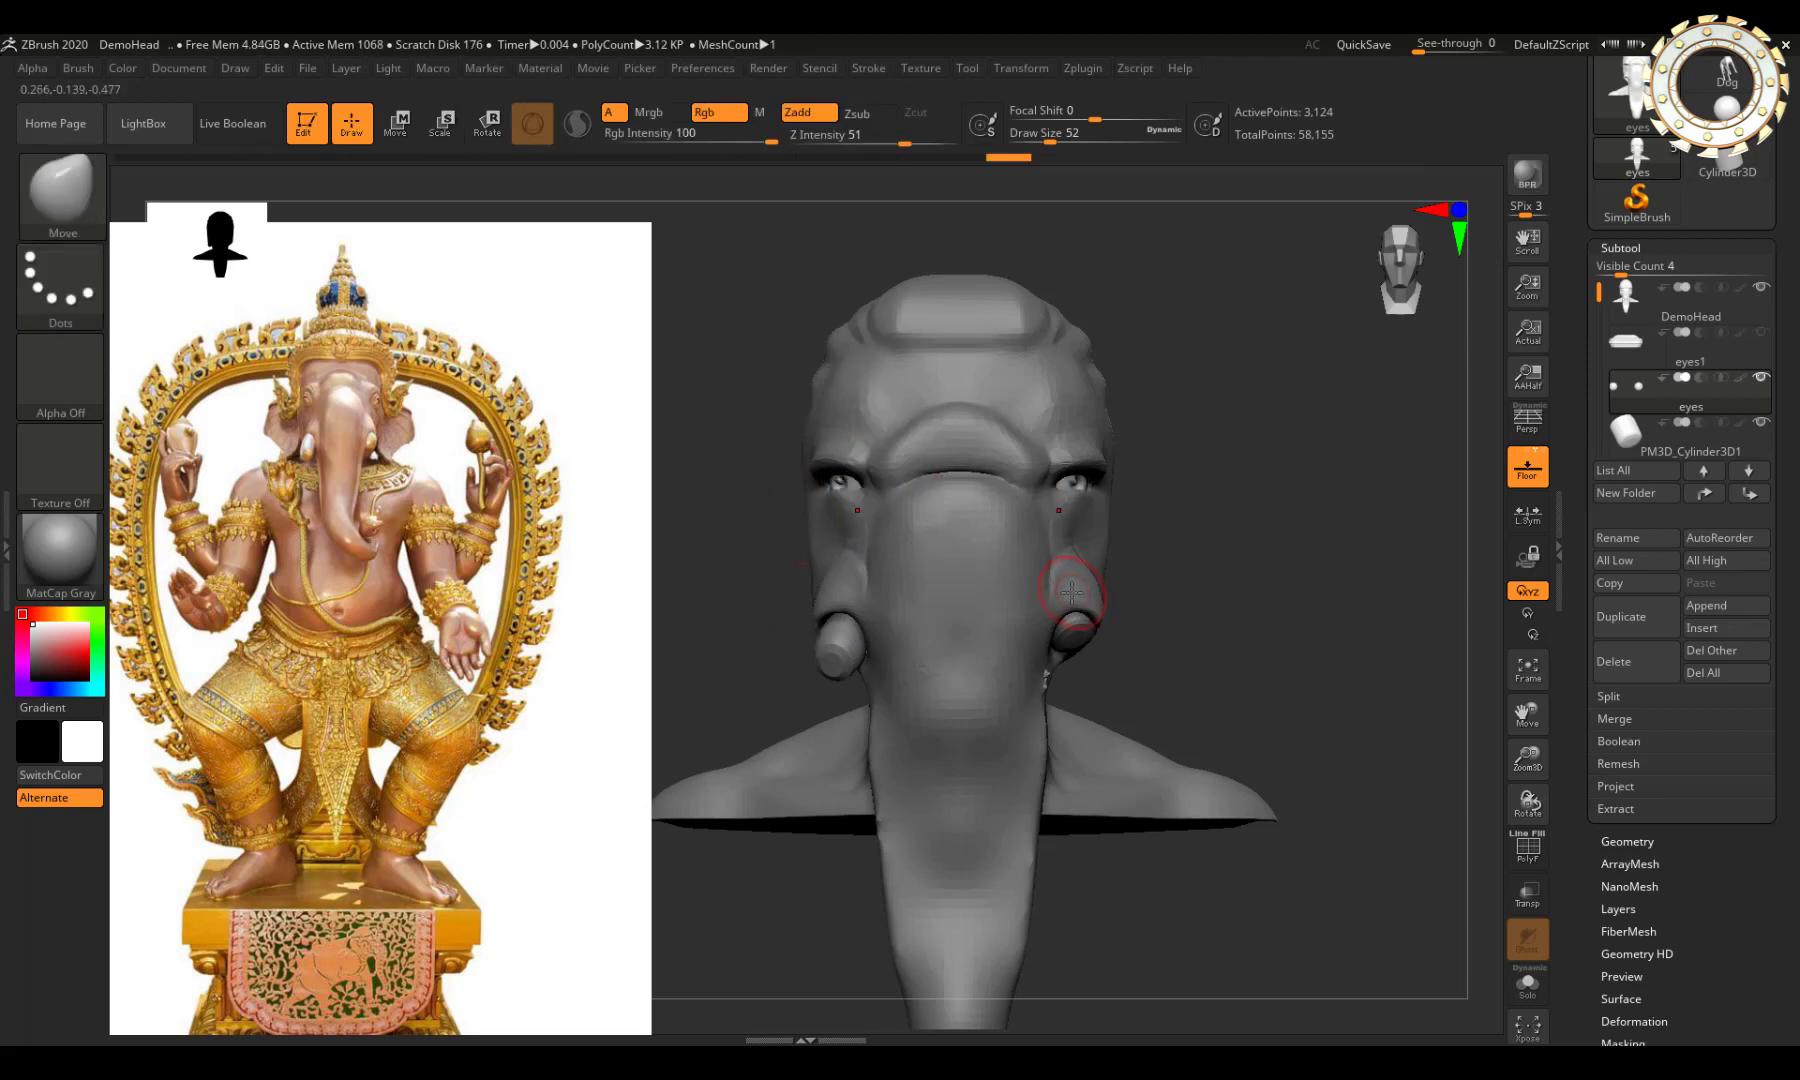
key("shift+z")
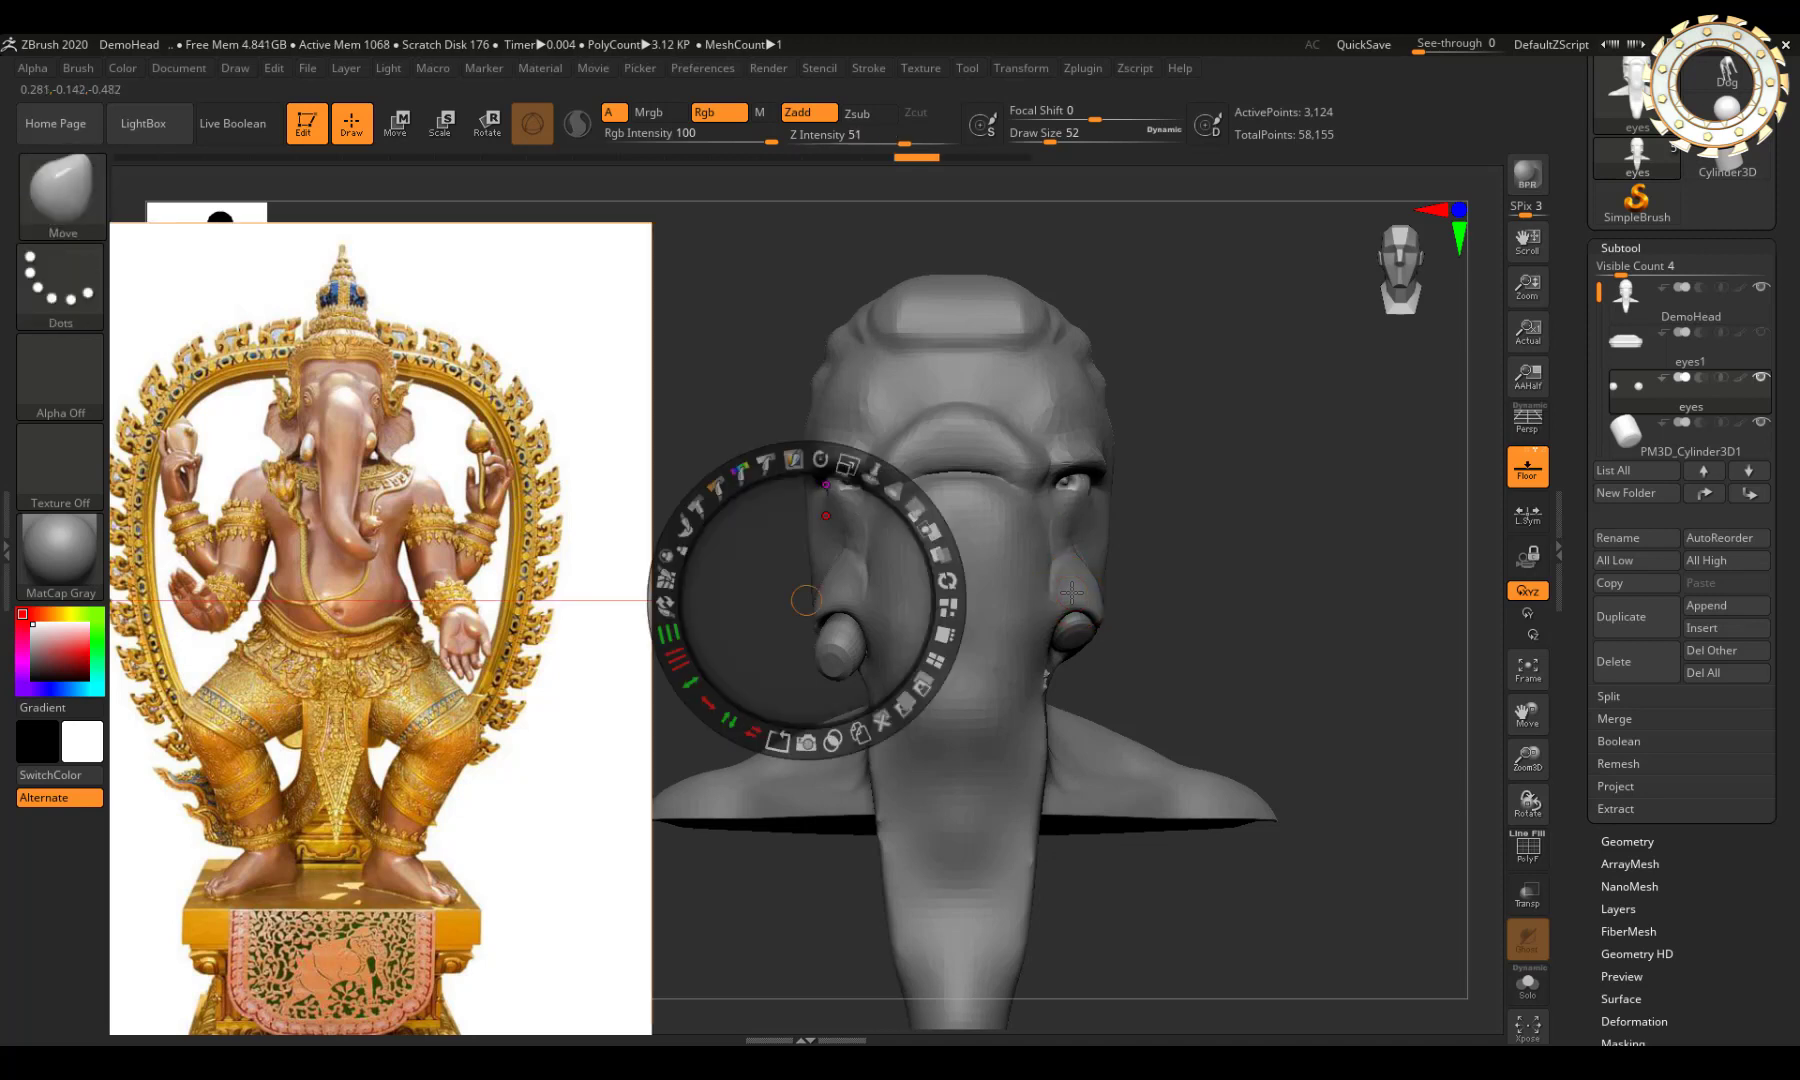
key("shift+z")
key("ctrl")
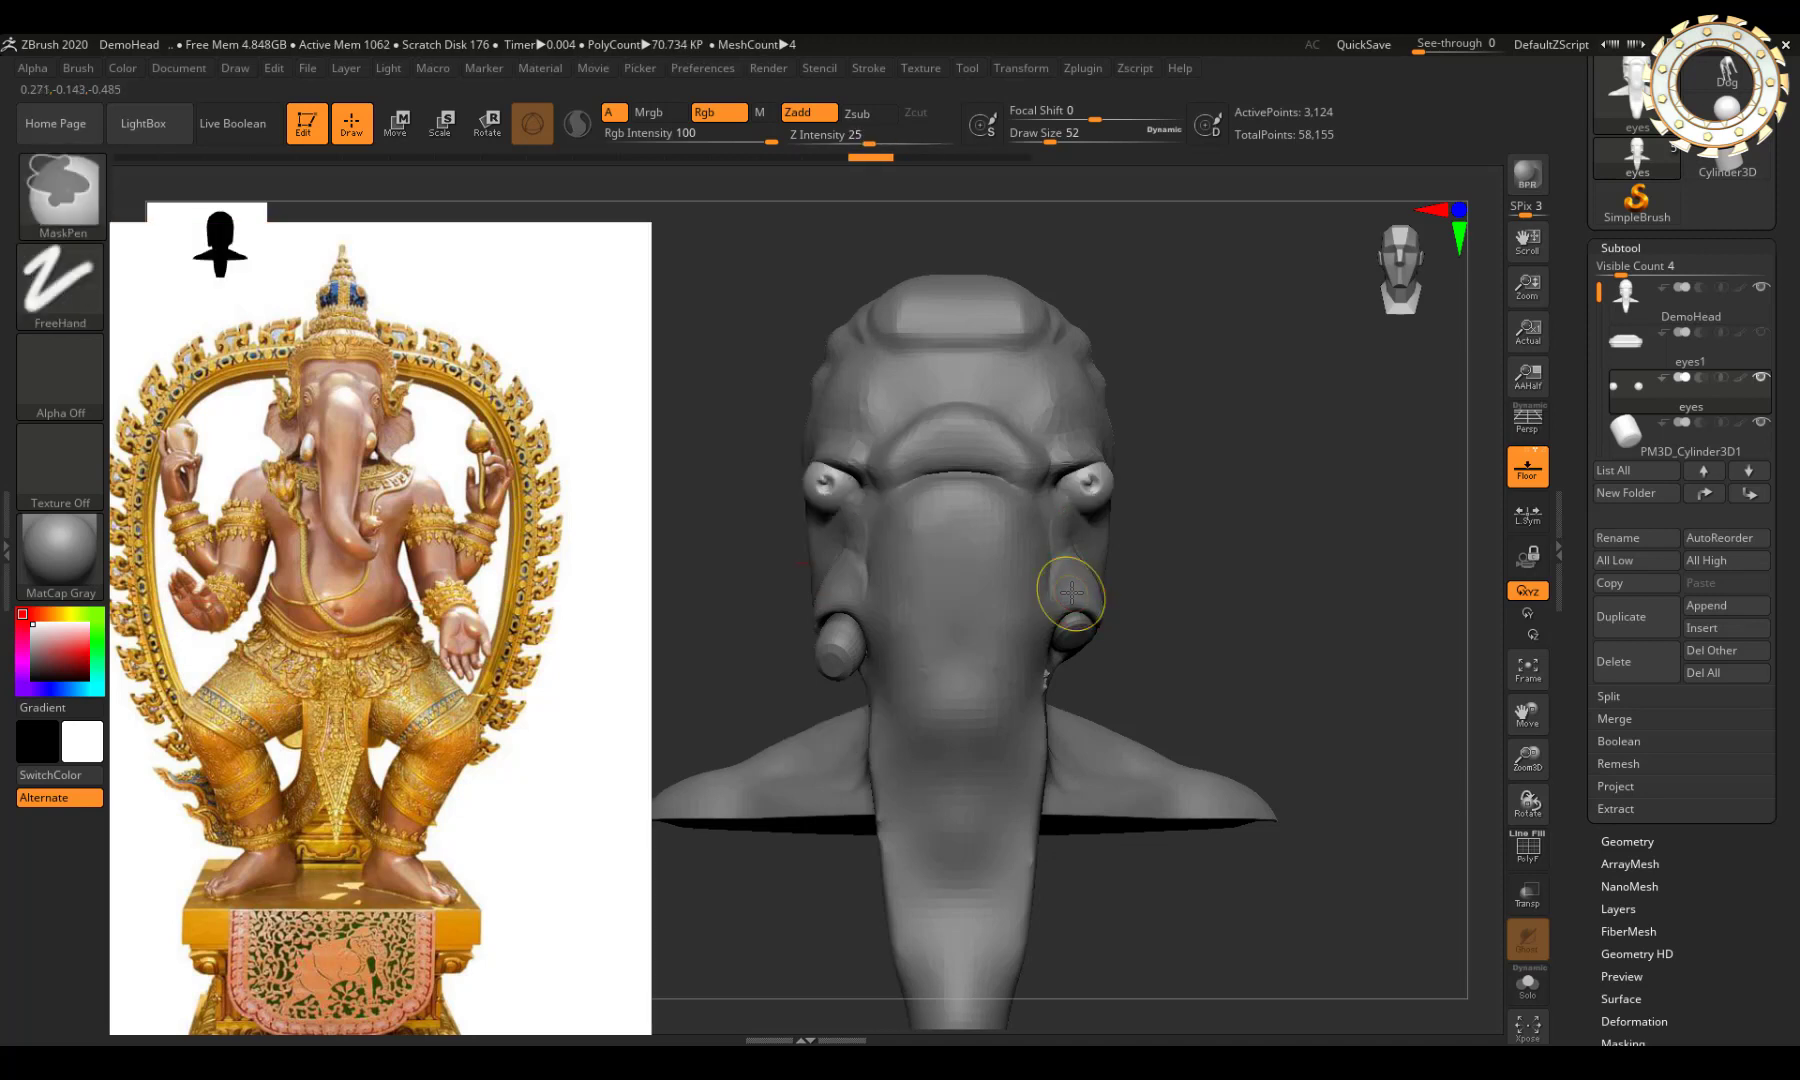
key("ctrl+z")
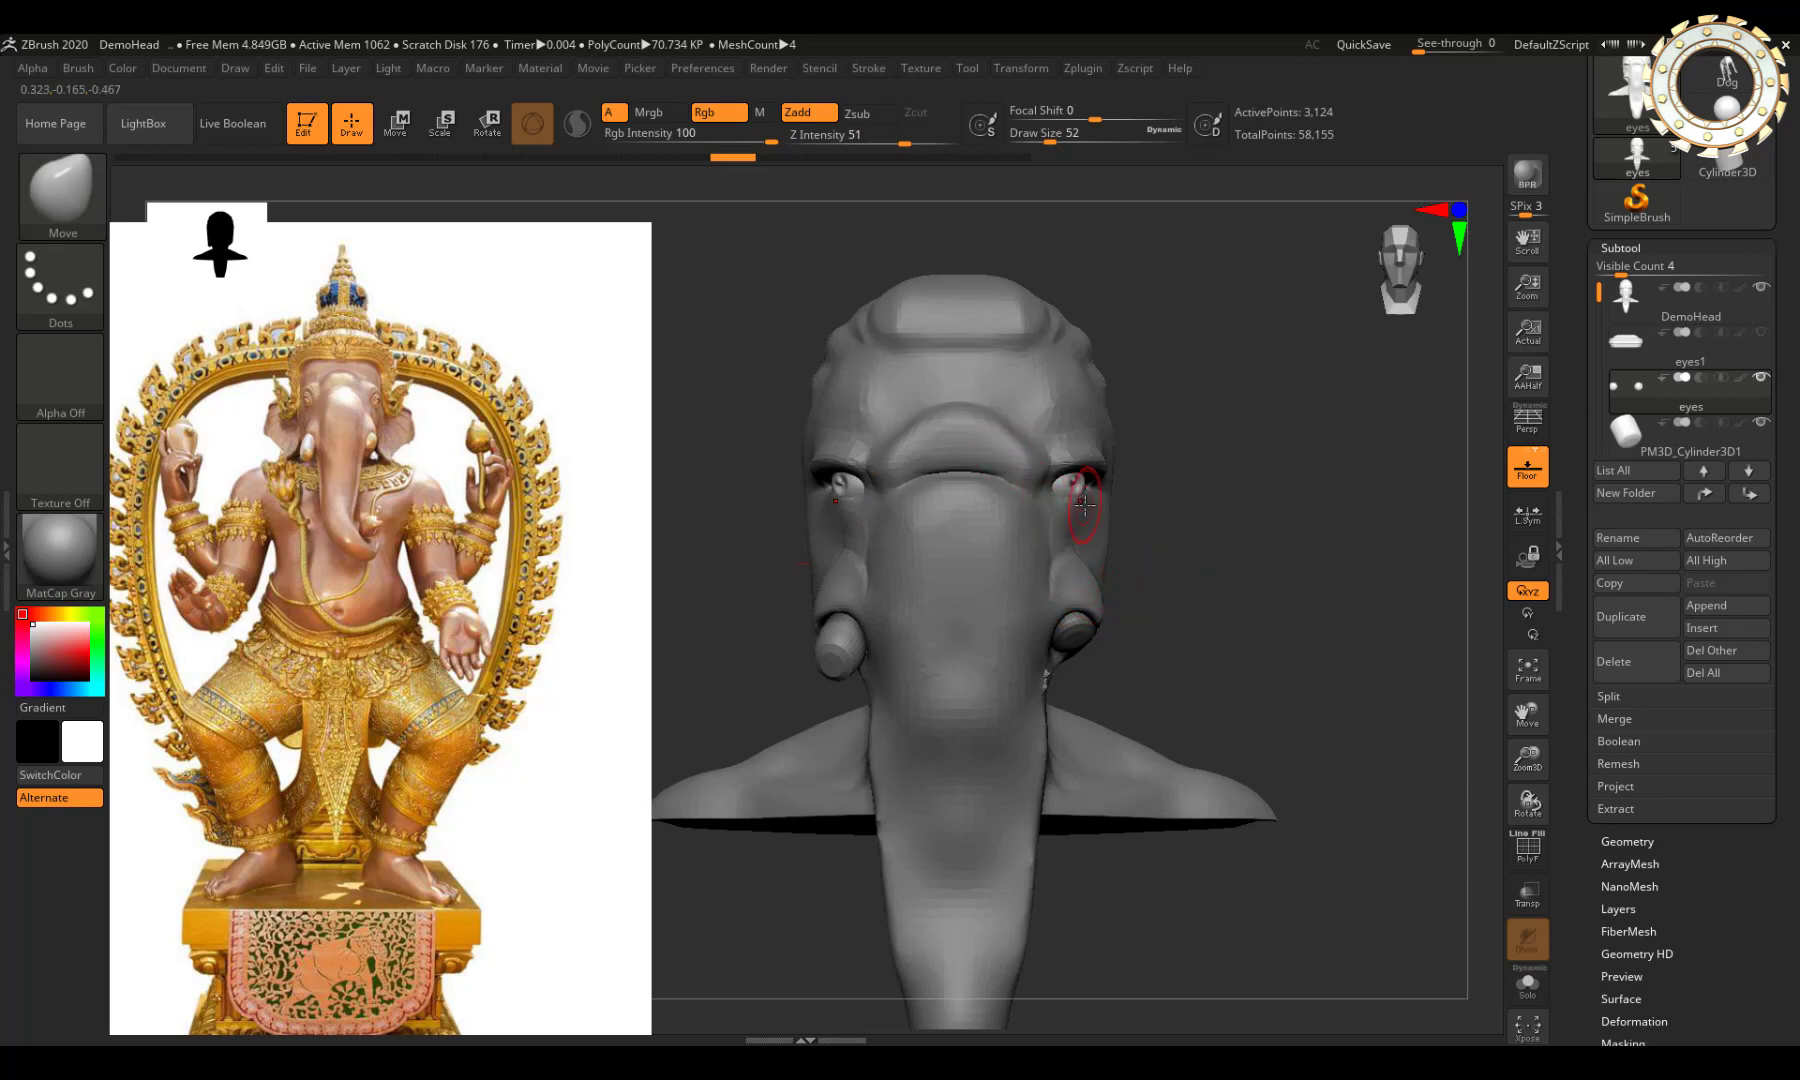
left_click(1091, 452, "alt")
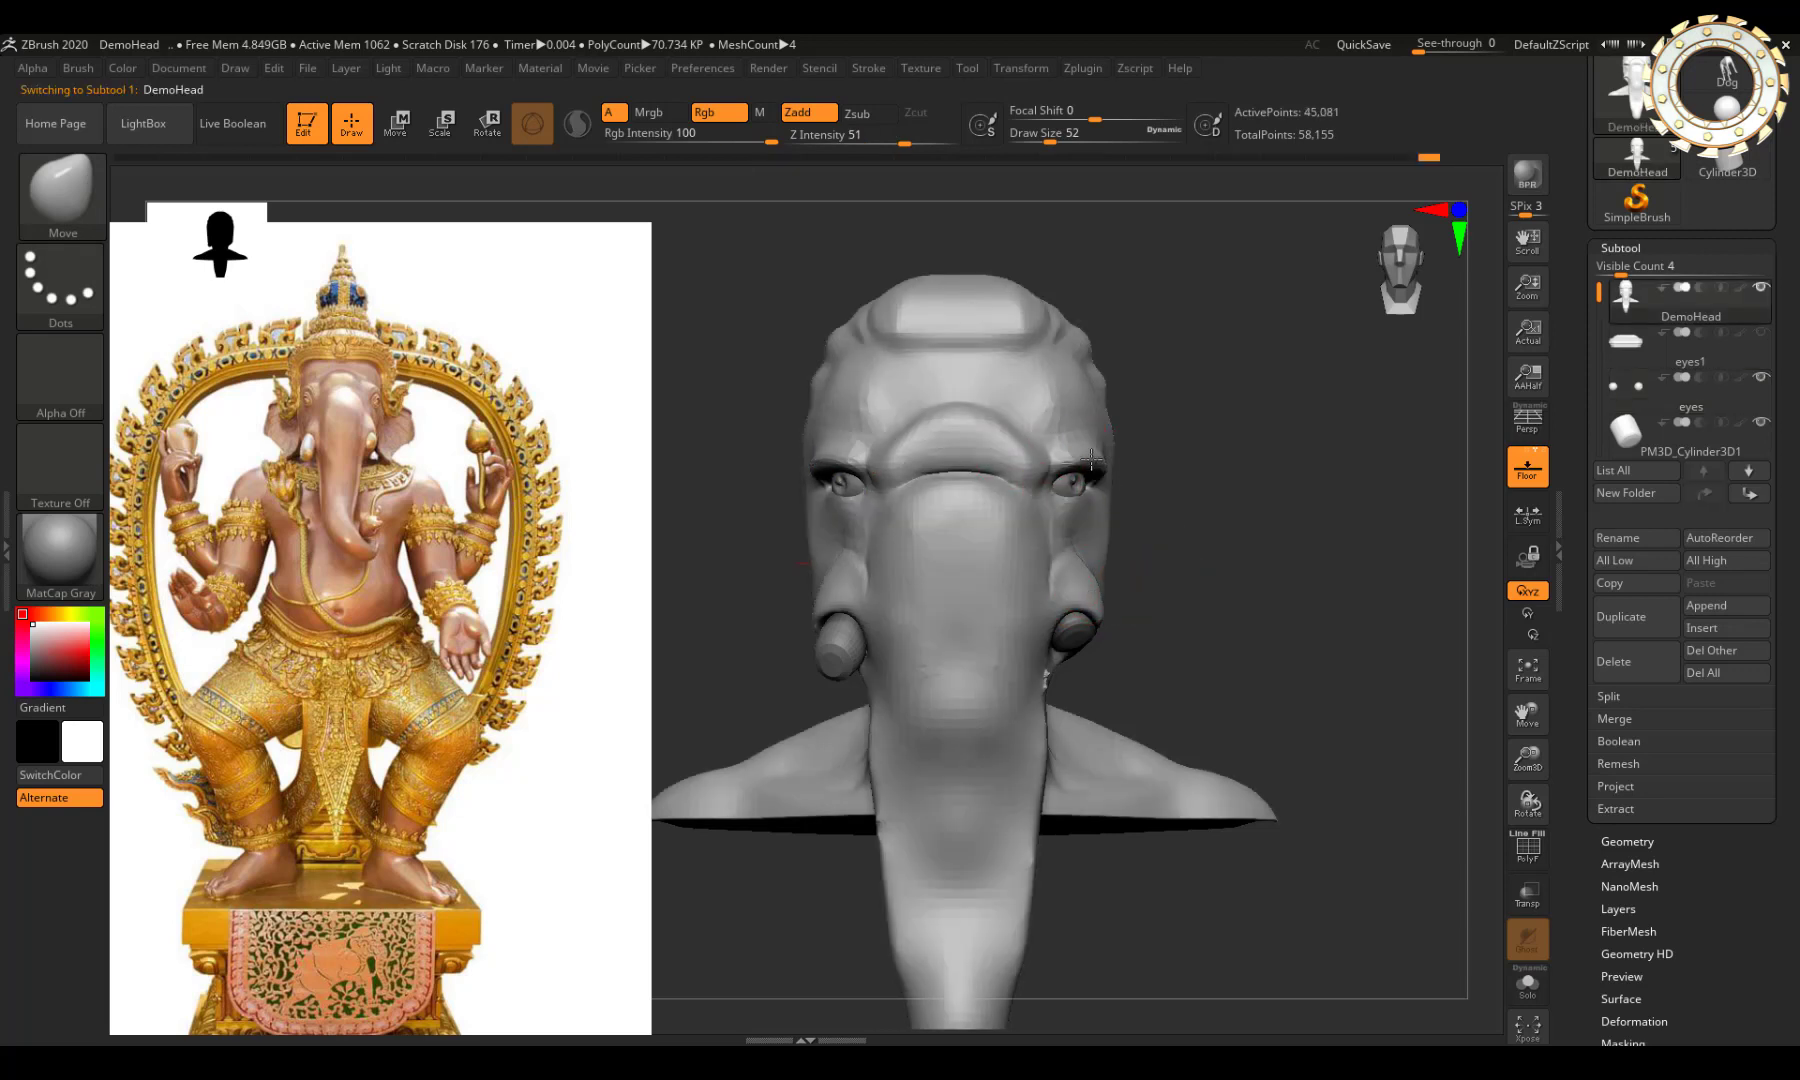
Step: Smooth out the dent at the brow above the eye in front view
mouse_move(1103, 460)
right_mouse_down()
mouse_move(1069, 434)
mouse_move(1125, 430)
mouse_move(1053, 454)
mouse_move(1379, 350)
right_mouse_up()
left_click(1390, 322)
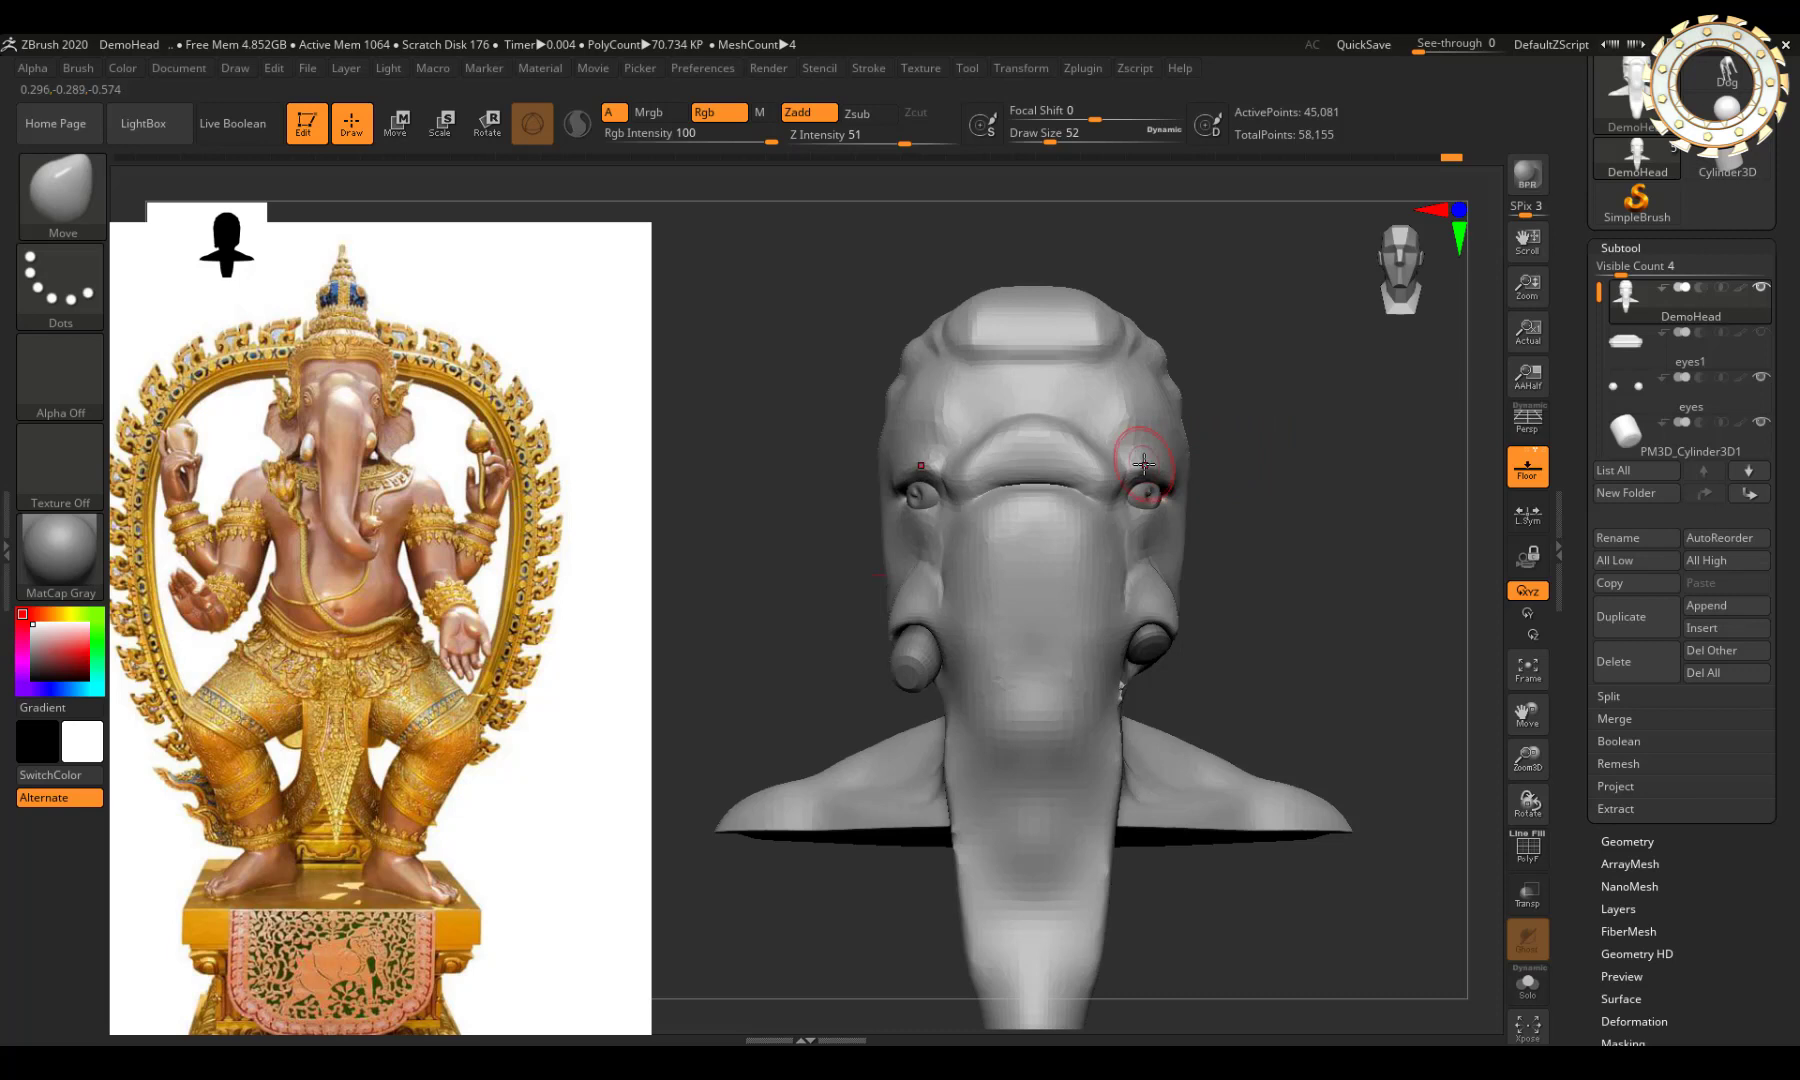
left_click_drag(1144, 463, 1153, 455, "shift")
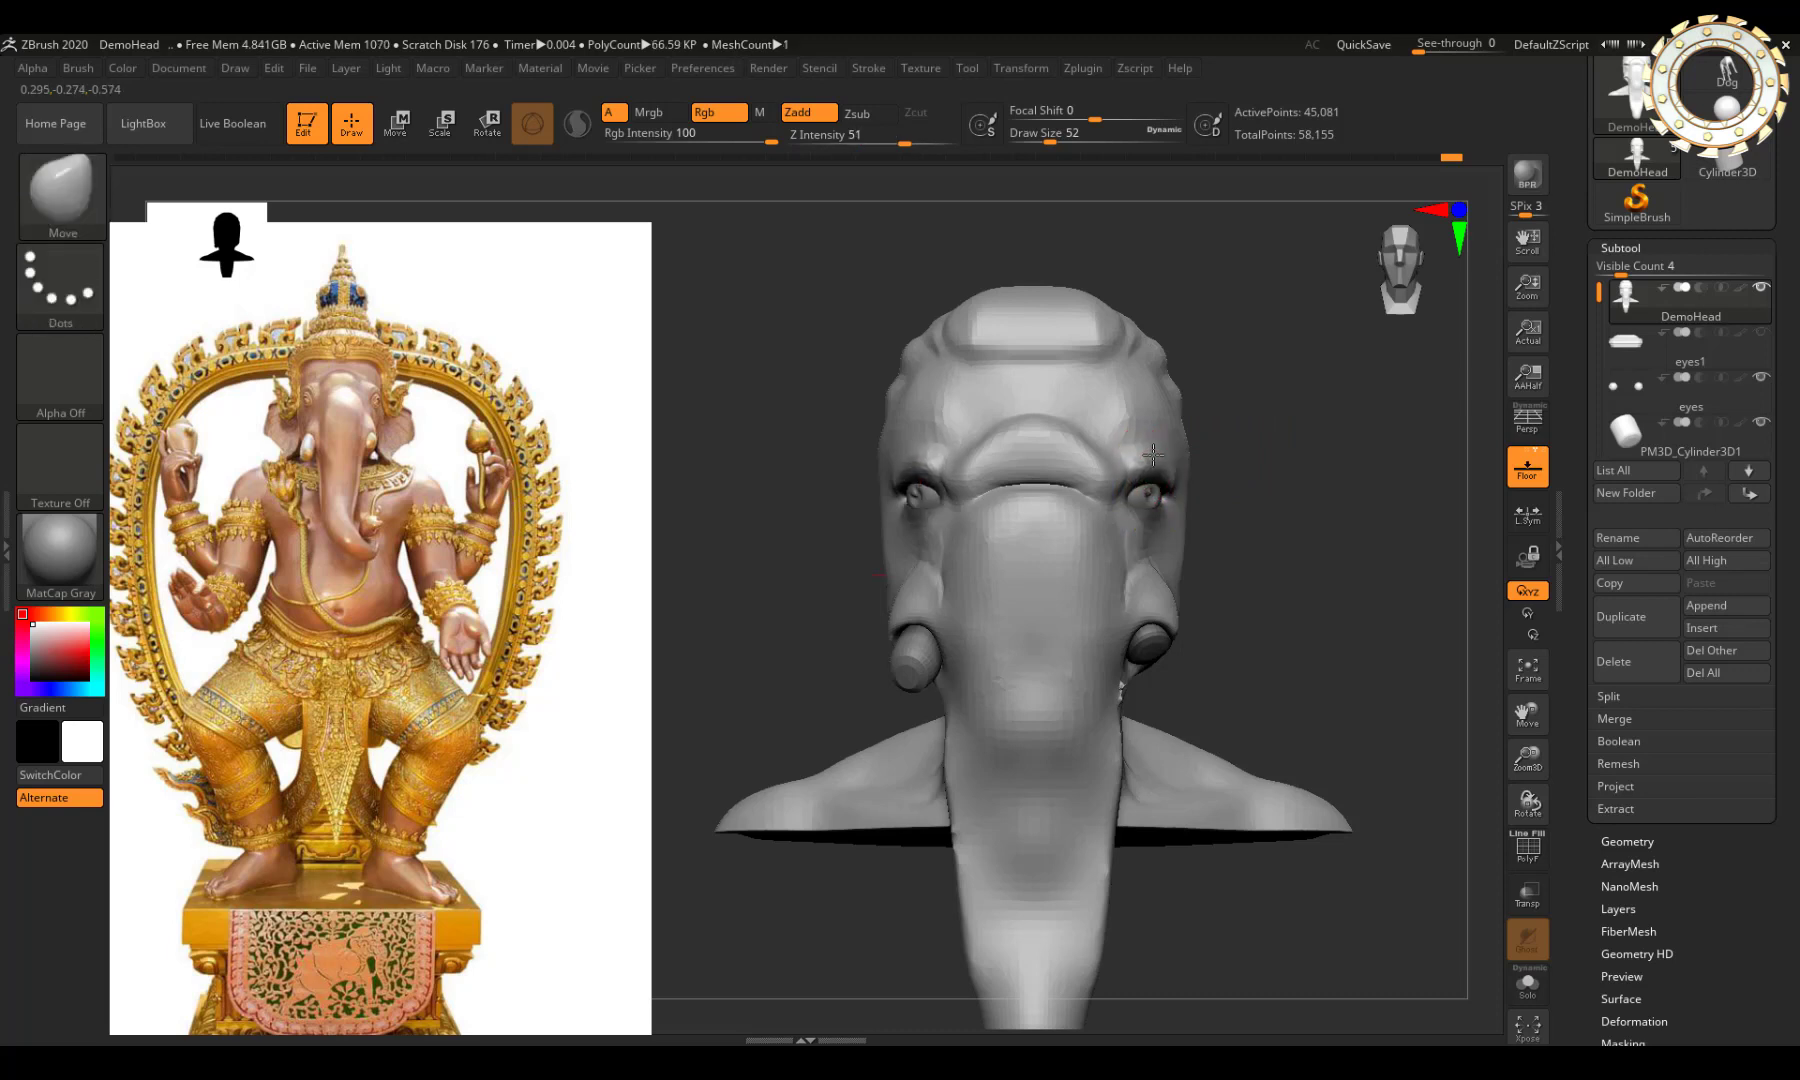
key("ctrl+z")
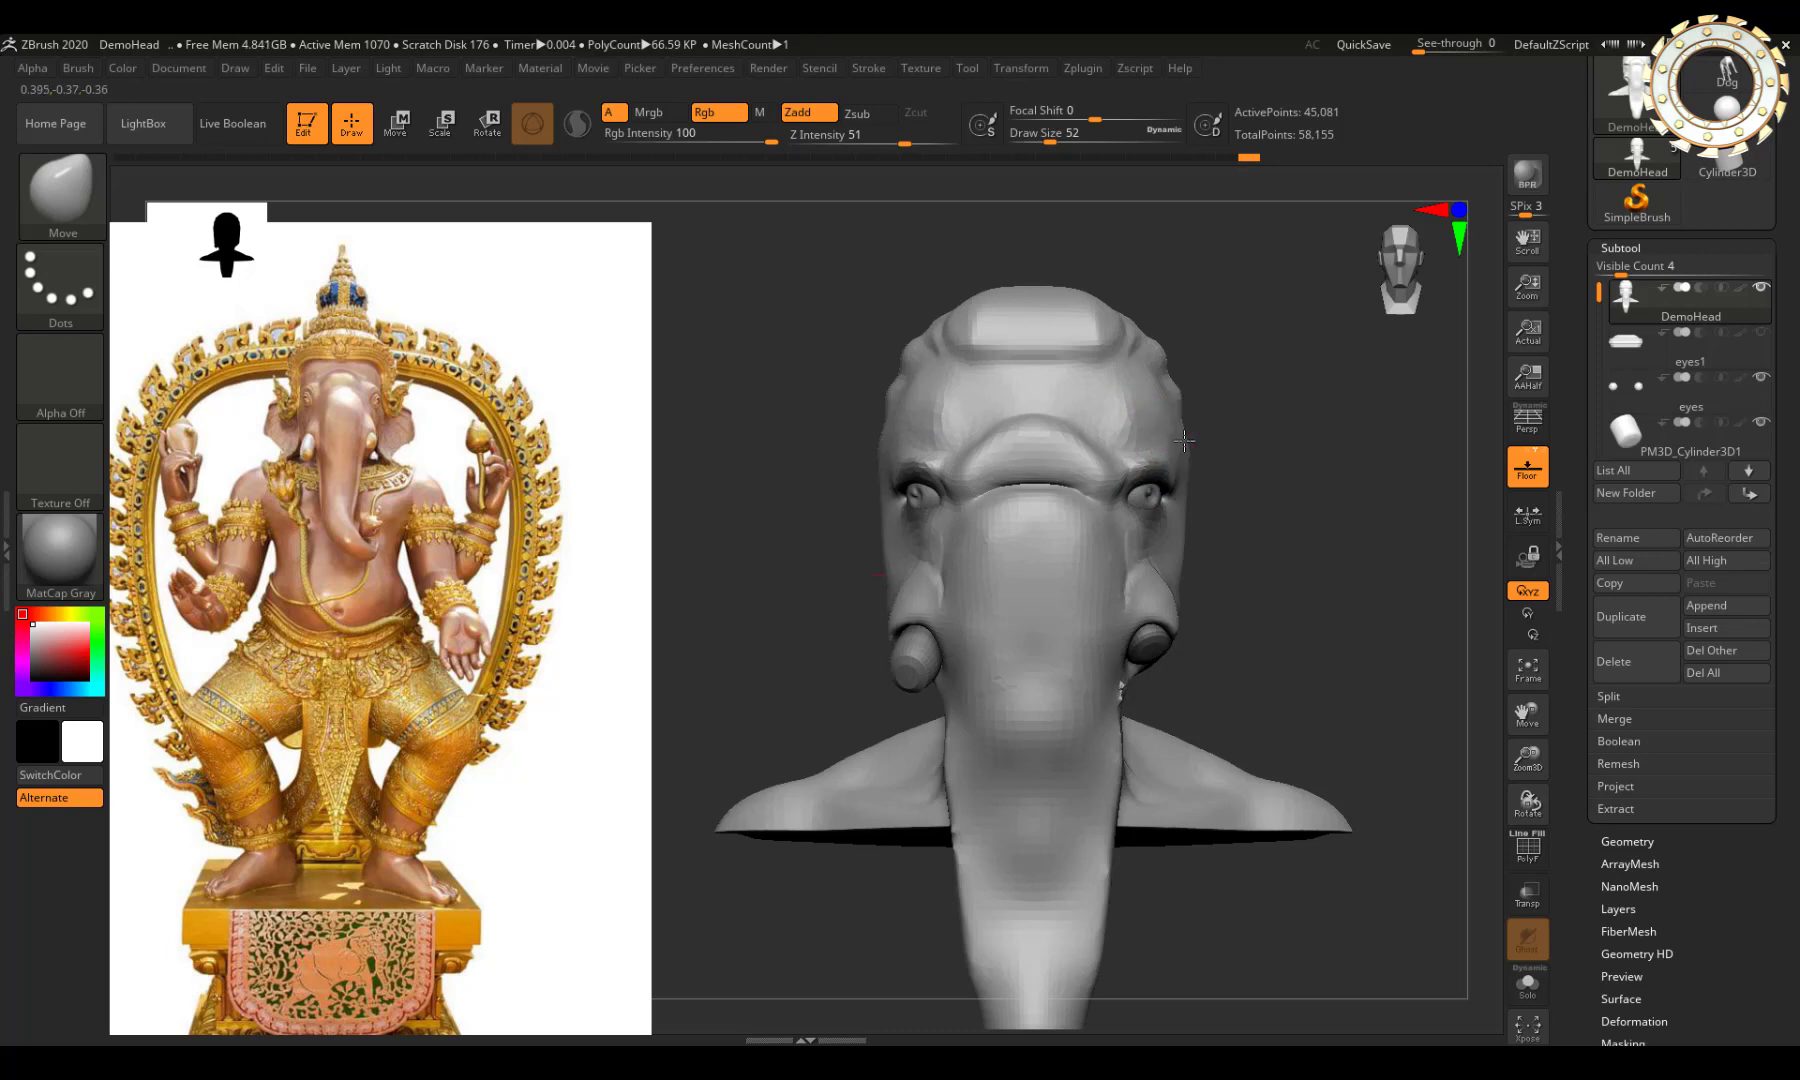
left_click_drag(1136, 432, 1125, 454, "shift")
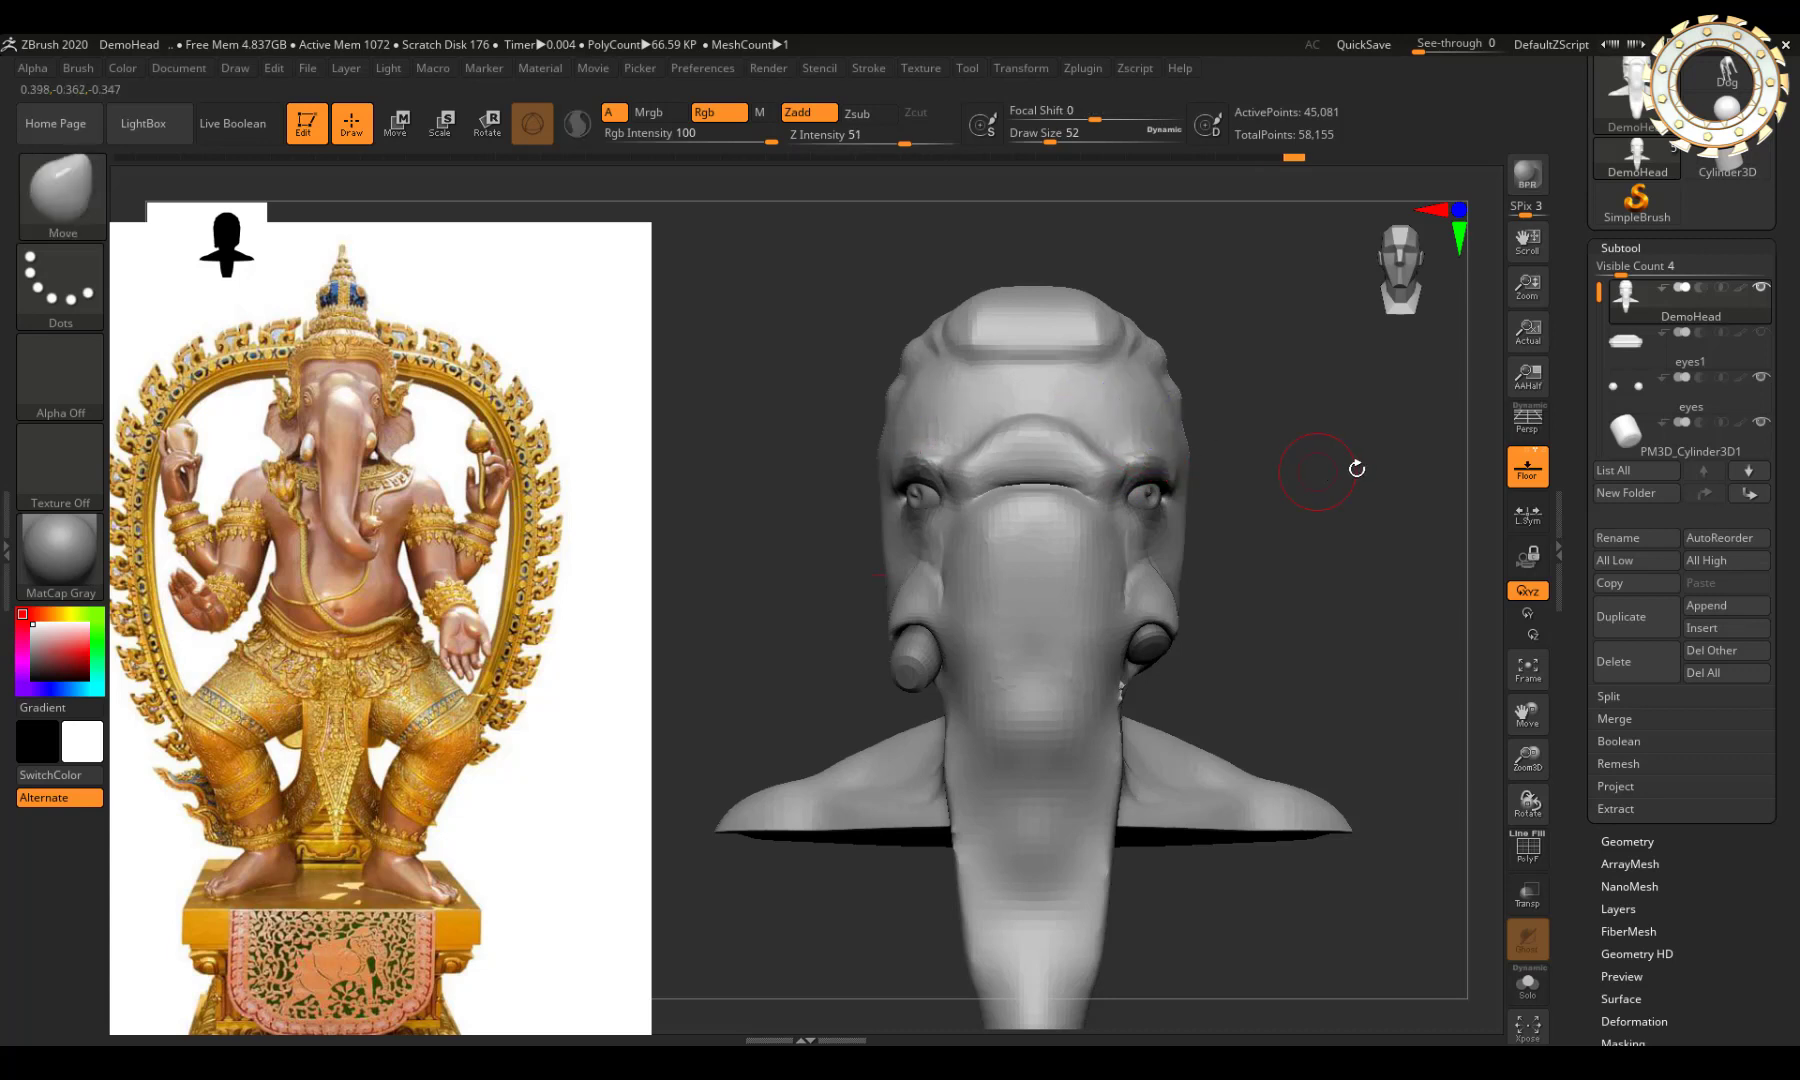
Step: Orbit to a three-quarter view and make the eyeballs subtool active
key("ctrl")
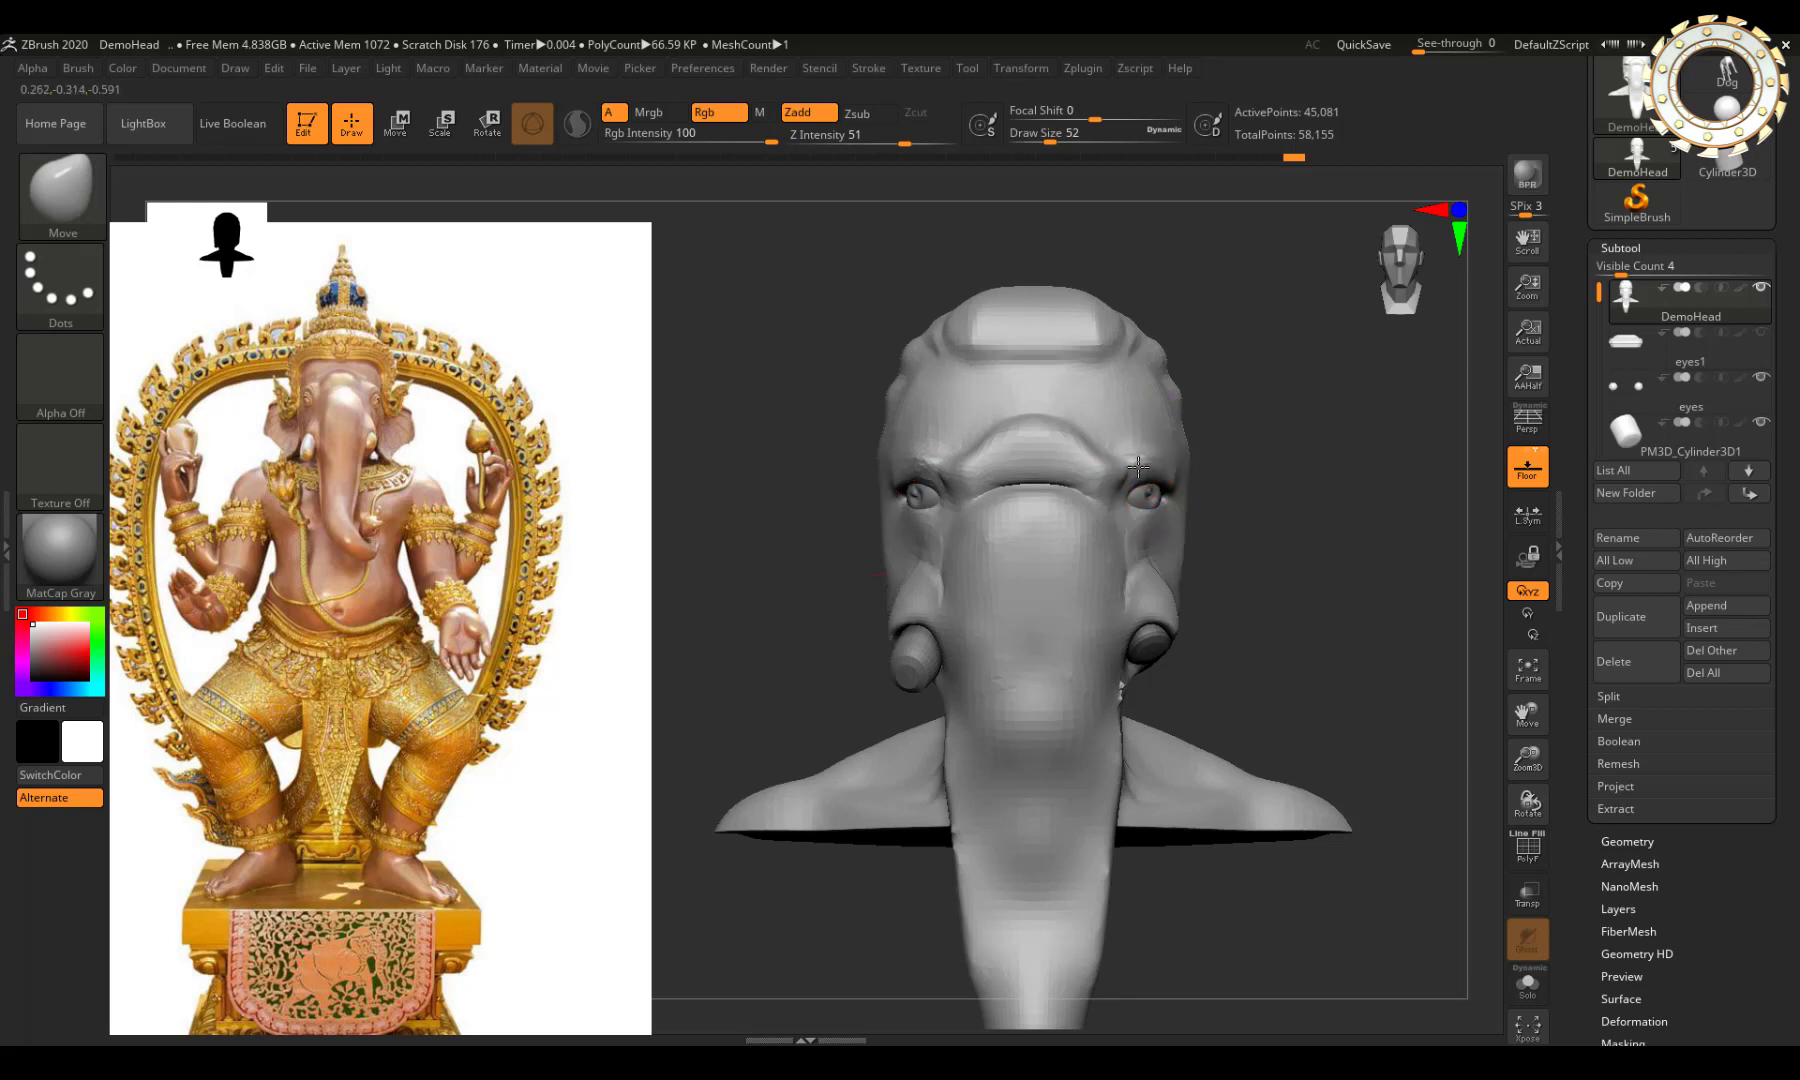
left_click(1137, 463)
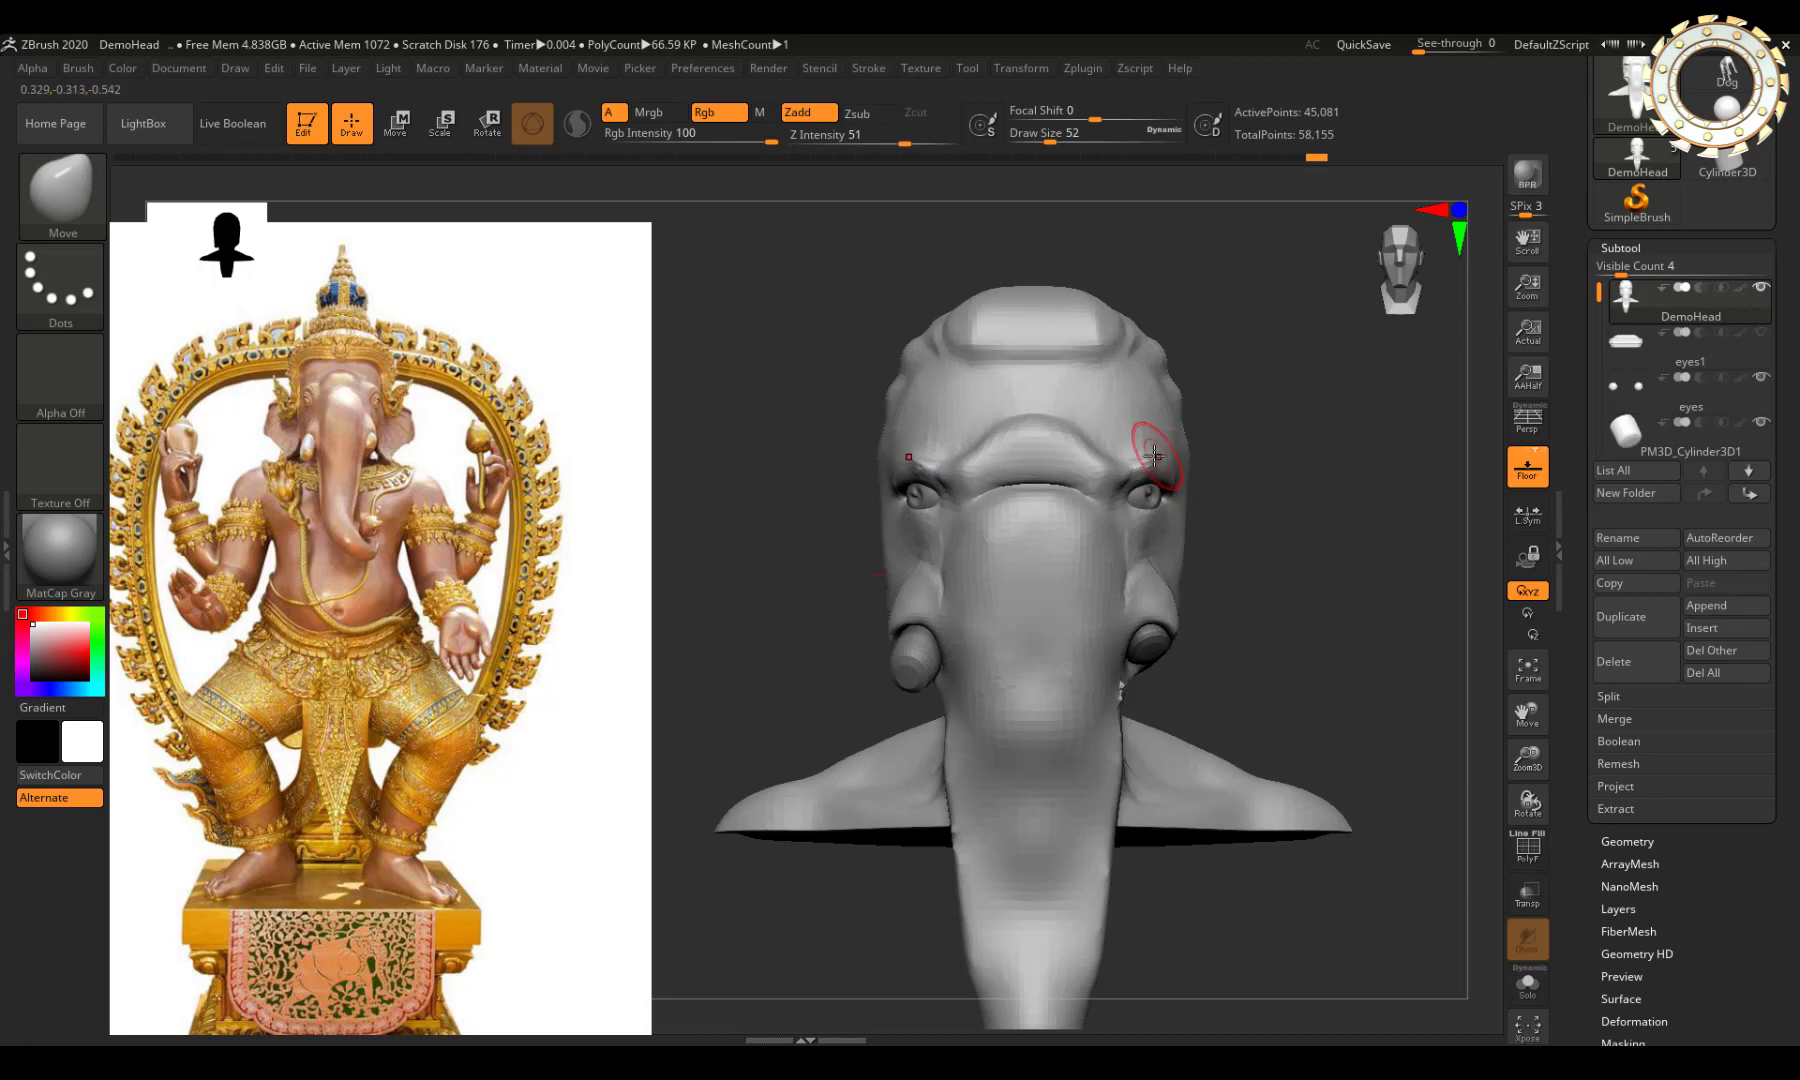
mouse_move(1213, 477)
left_mouse_down()
mouse_move(1184, 495)
mouse_move(1399, 297)
left_mouse_up()
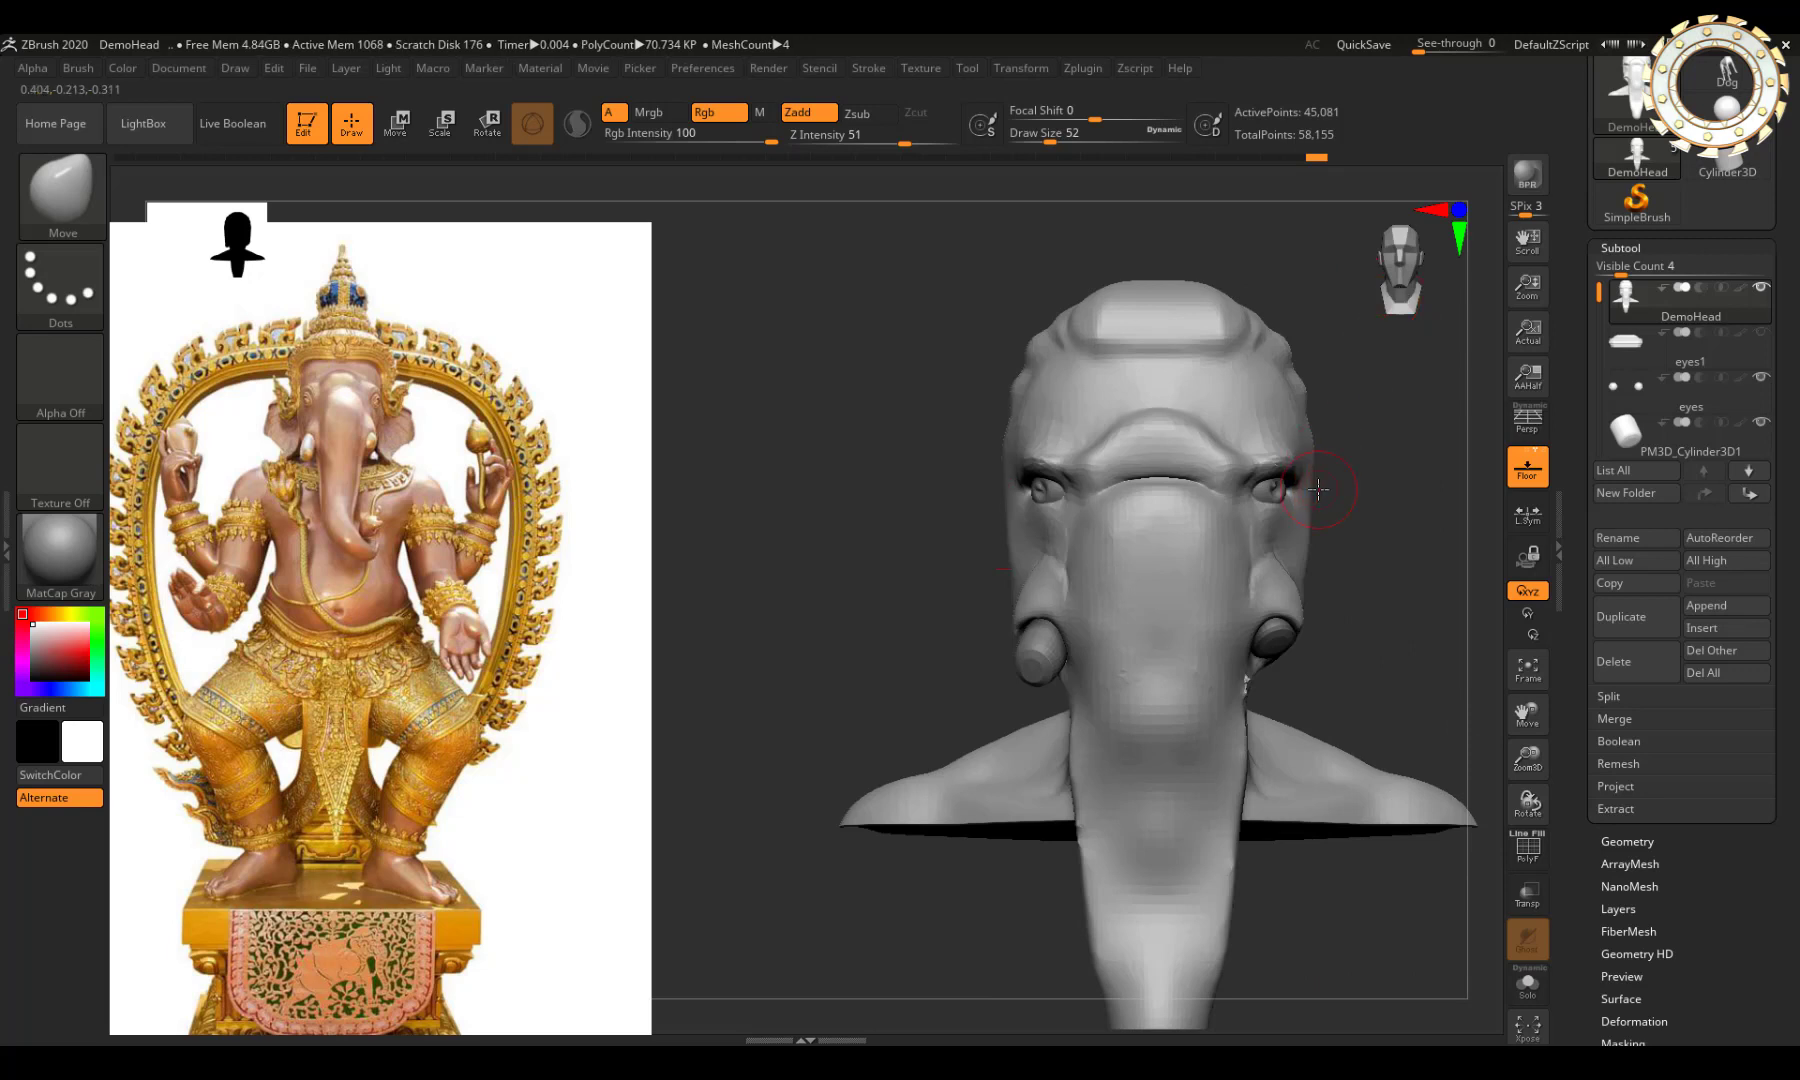
left_click(1282, 494, "alt")
Step: Slightly rescale the eyeballs, then return to sculpting on the head mesh
key("e")
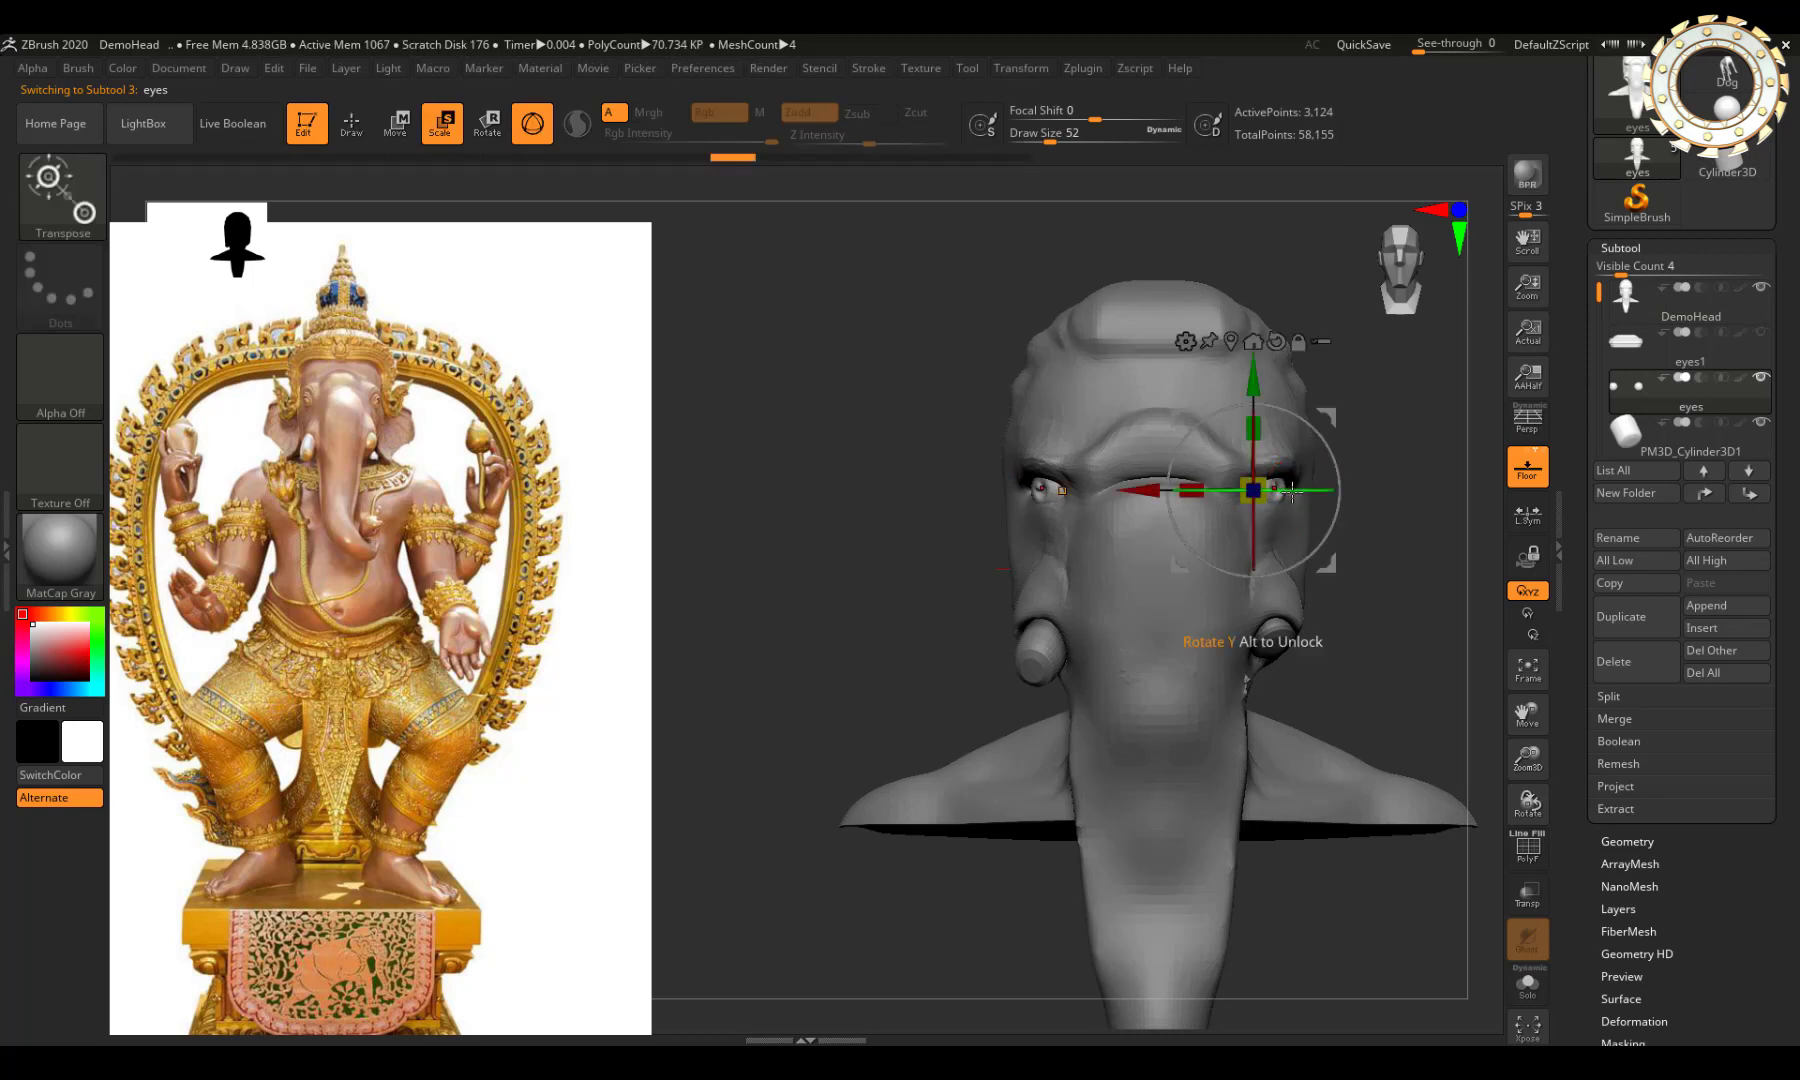
key("q")
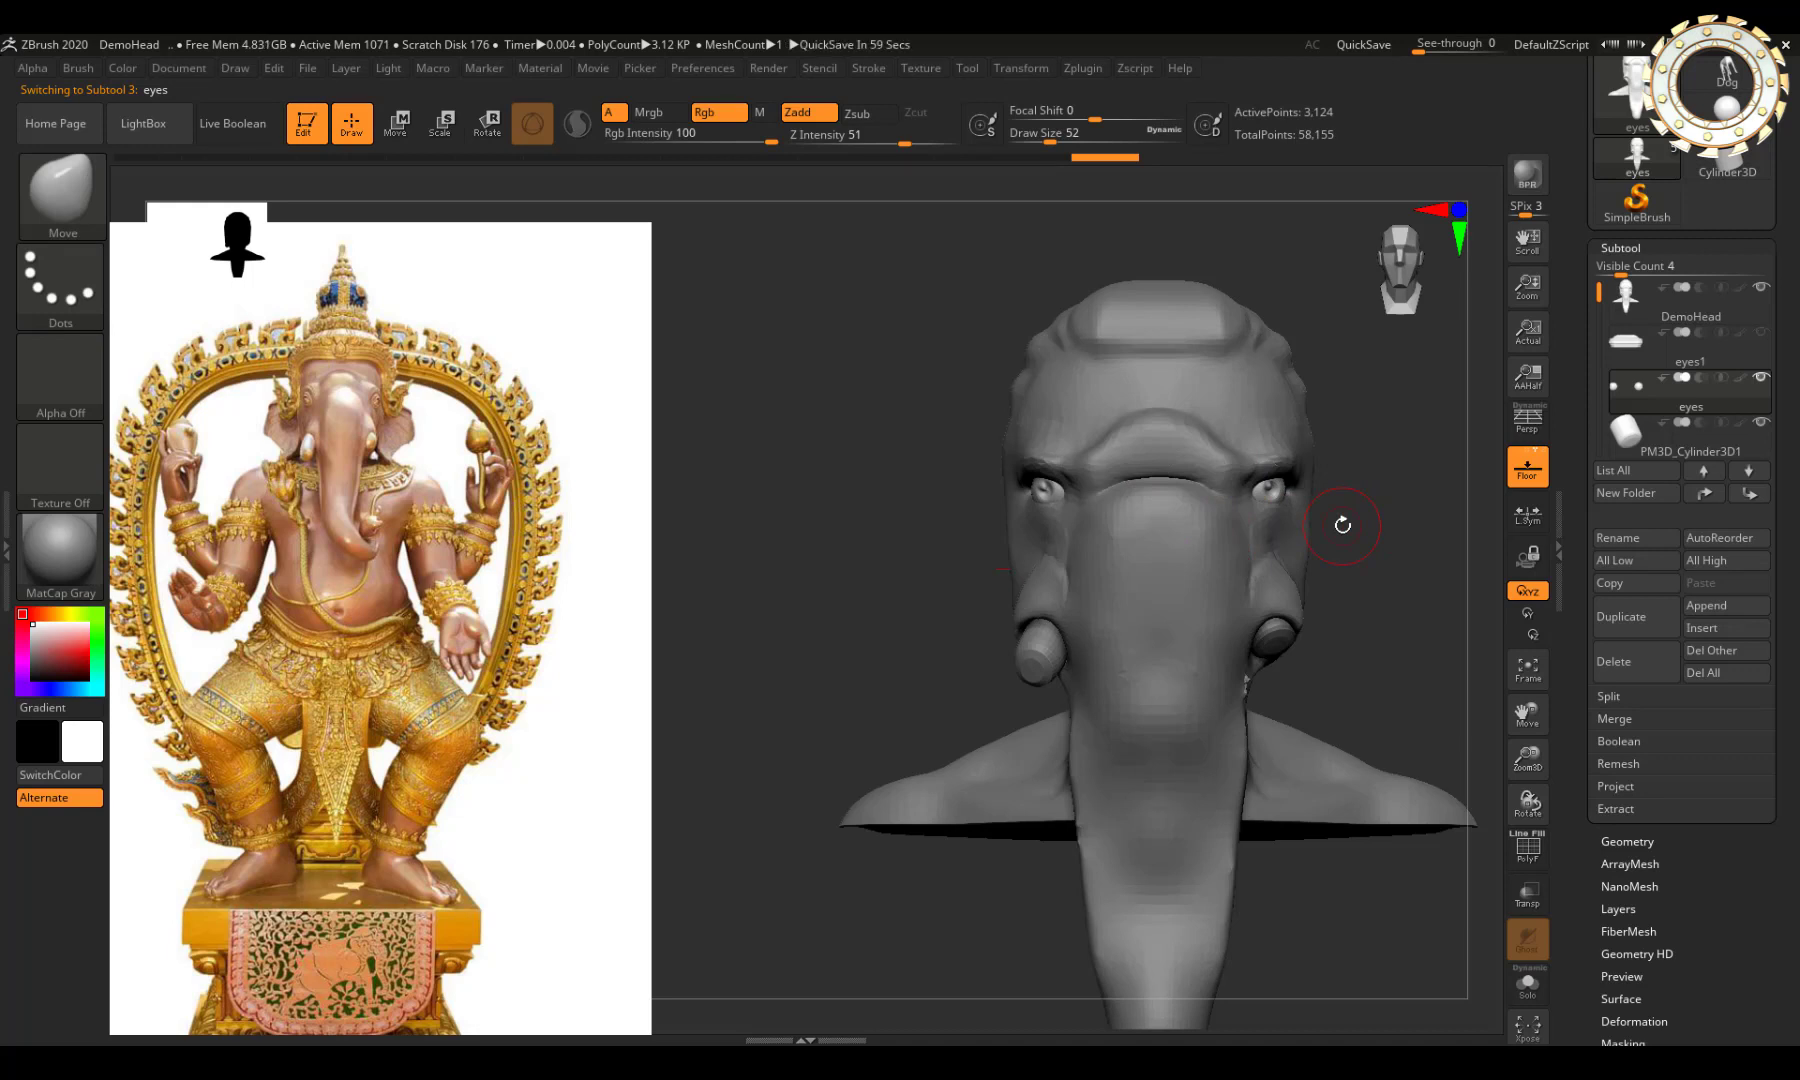
right_click_drag(1281, 521, 1100, 465, "alt")
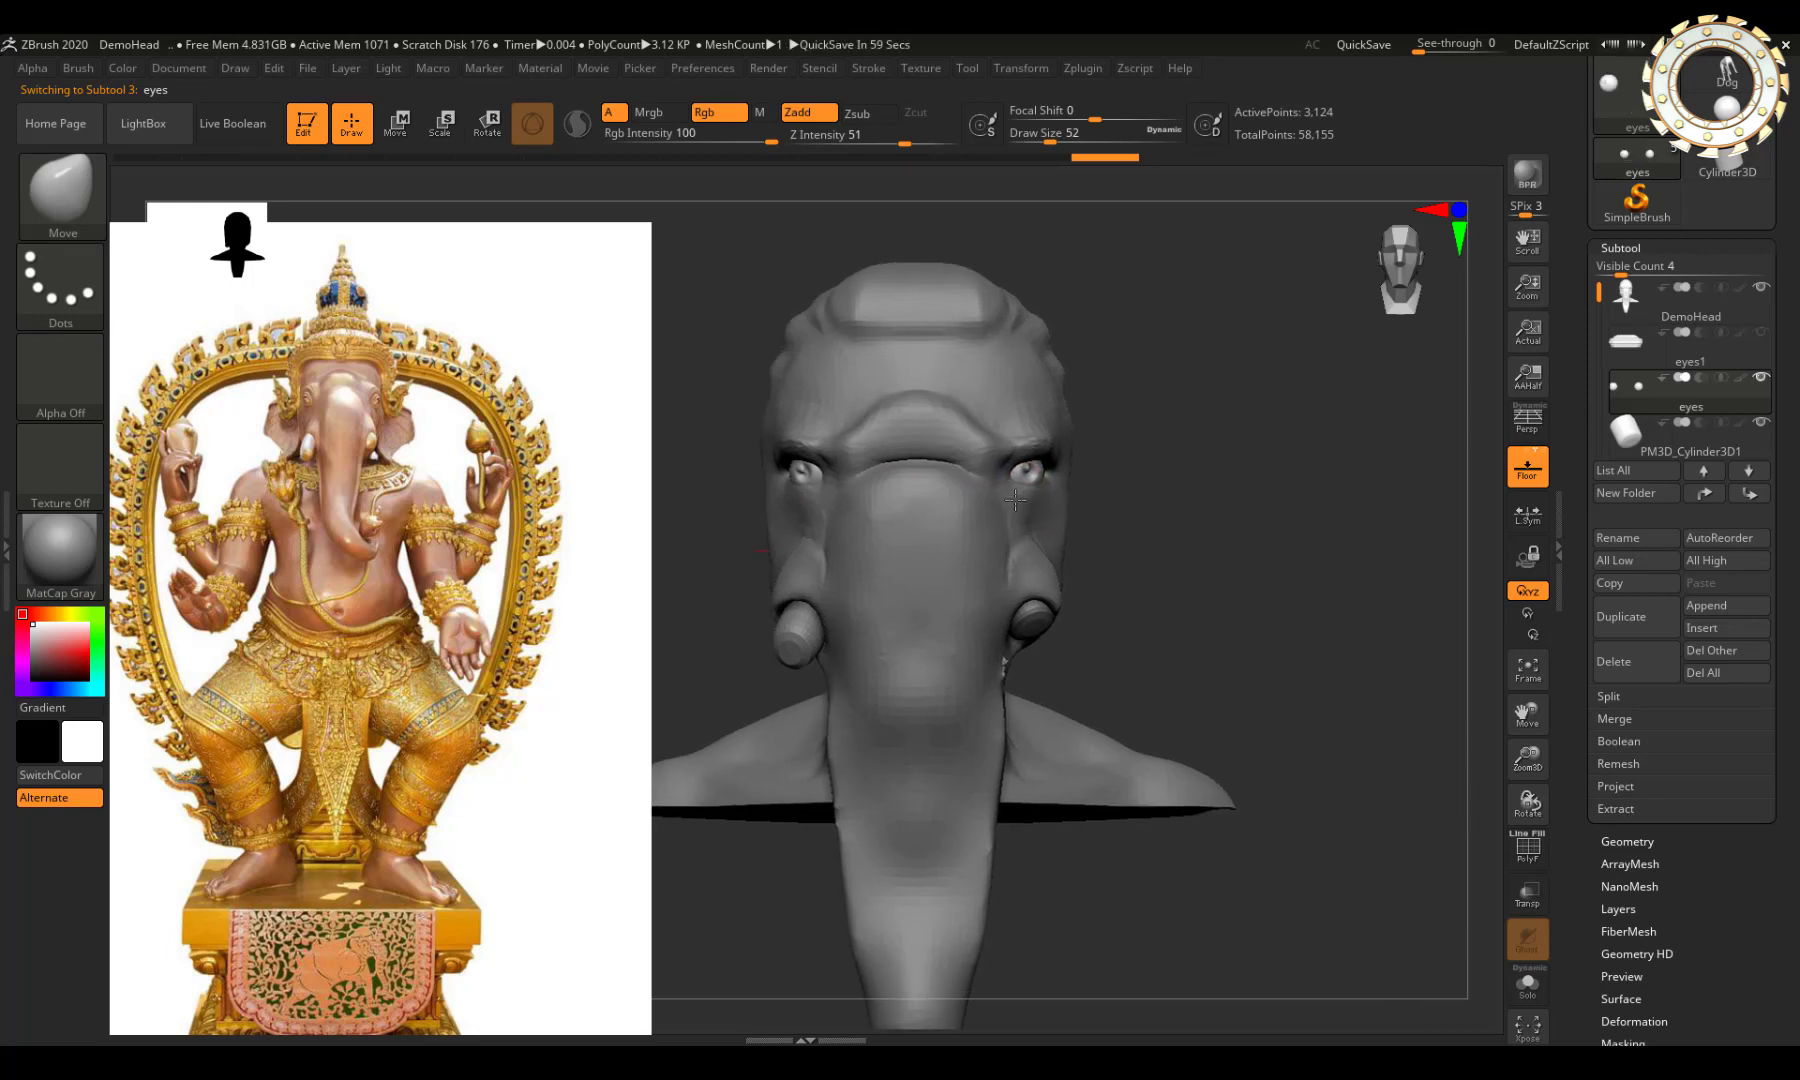
left_click(1098, 462, "alt")
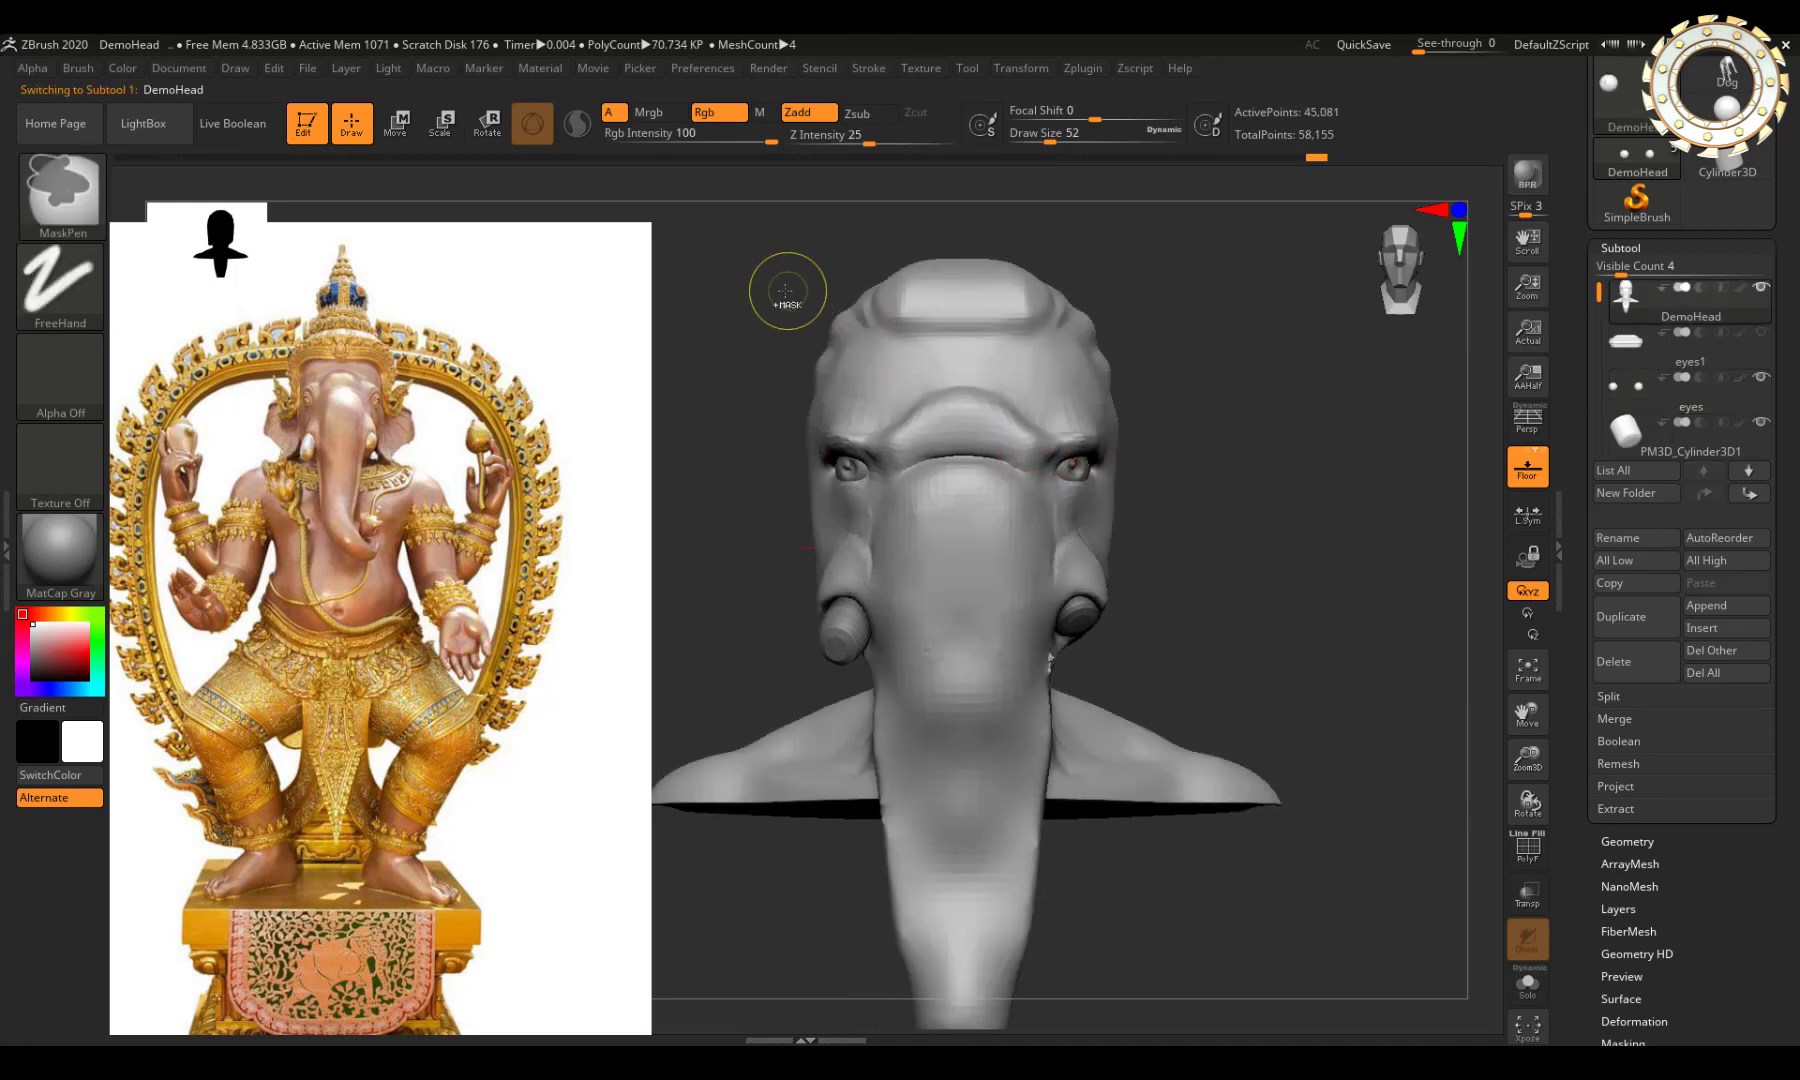
Step: Mask and invert around the eye band, then move it slightly sideways along X
mouse_move(784, 290)
left_mouse_down("ctrl")
mouse_move(1118, 540)
mouse_move(1077, 521)
mouse_move(1110, 524)
left_mouse_up("ctrl")
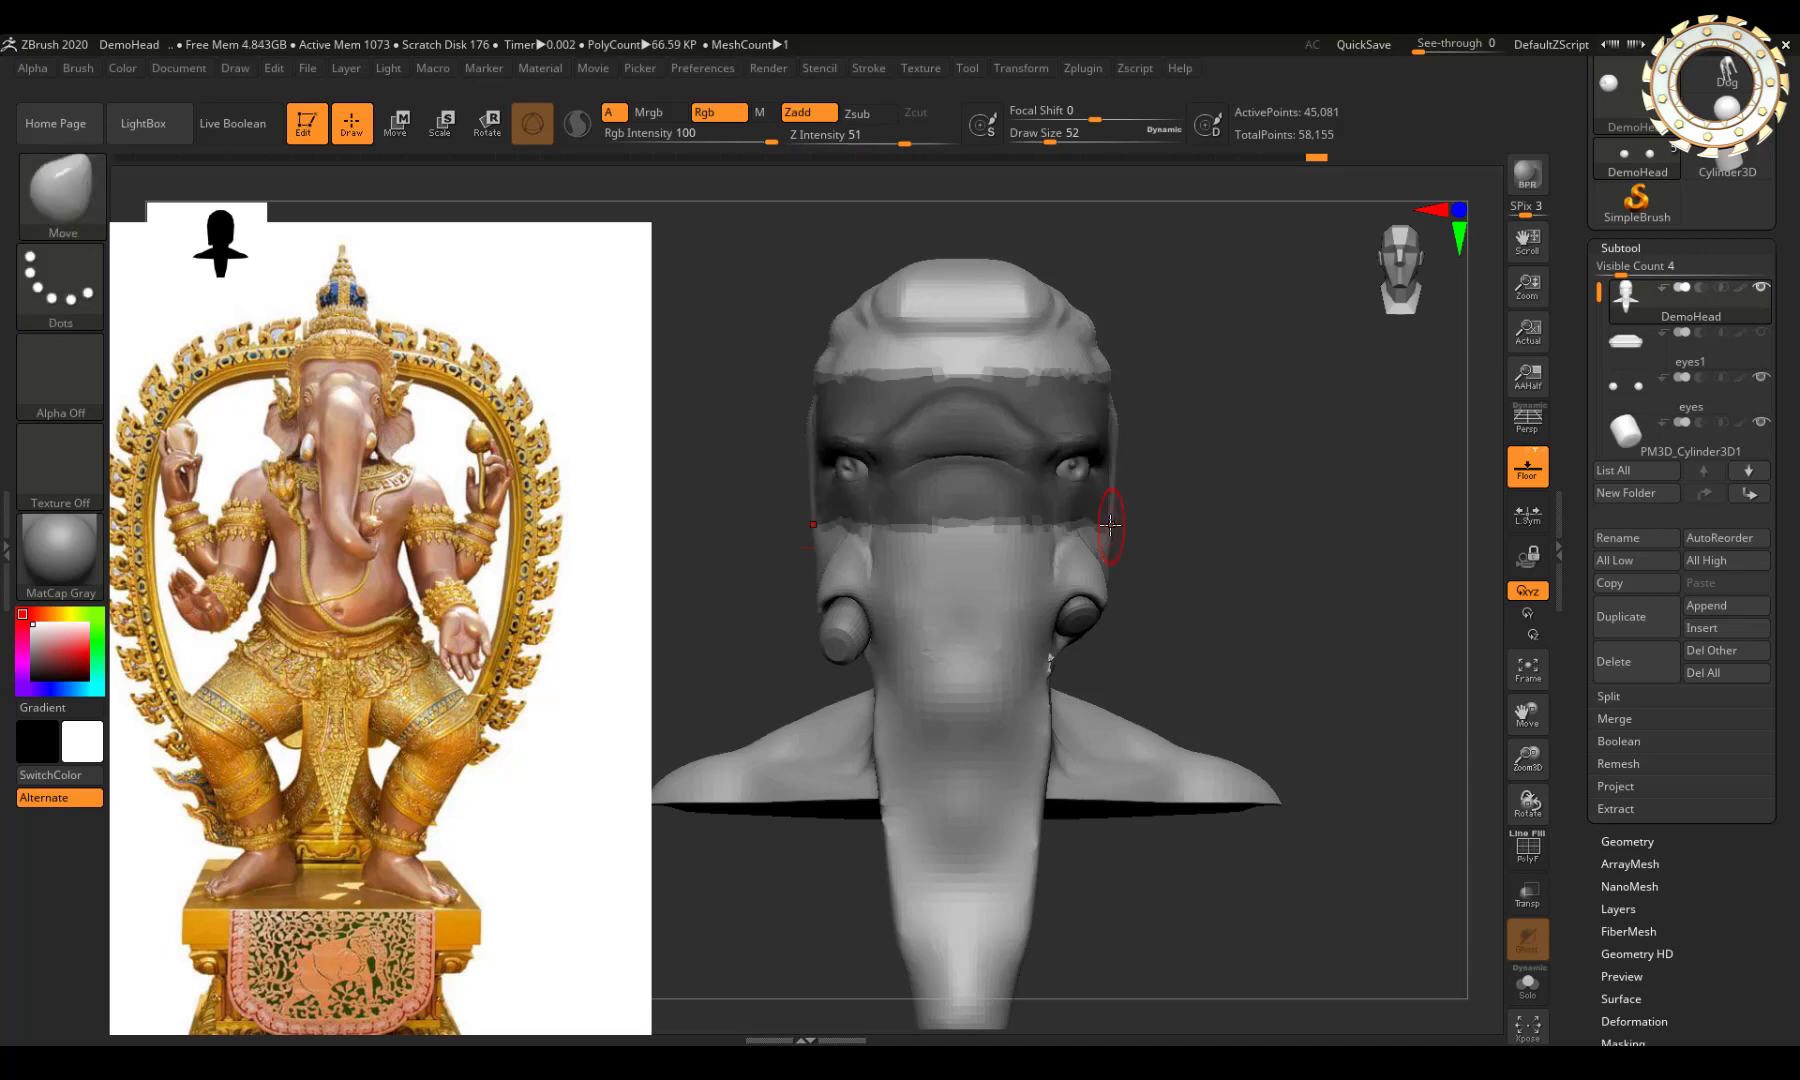
left_click(1150, 502, "ctrl")
key("e")
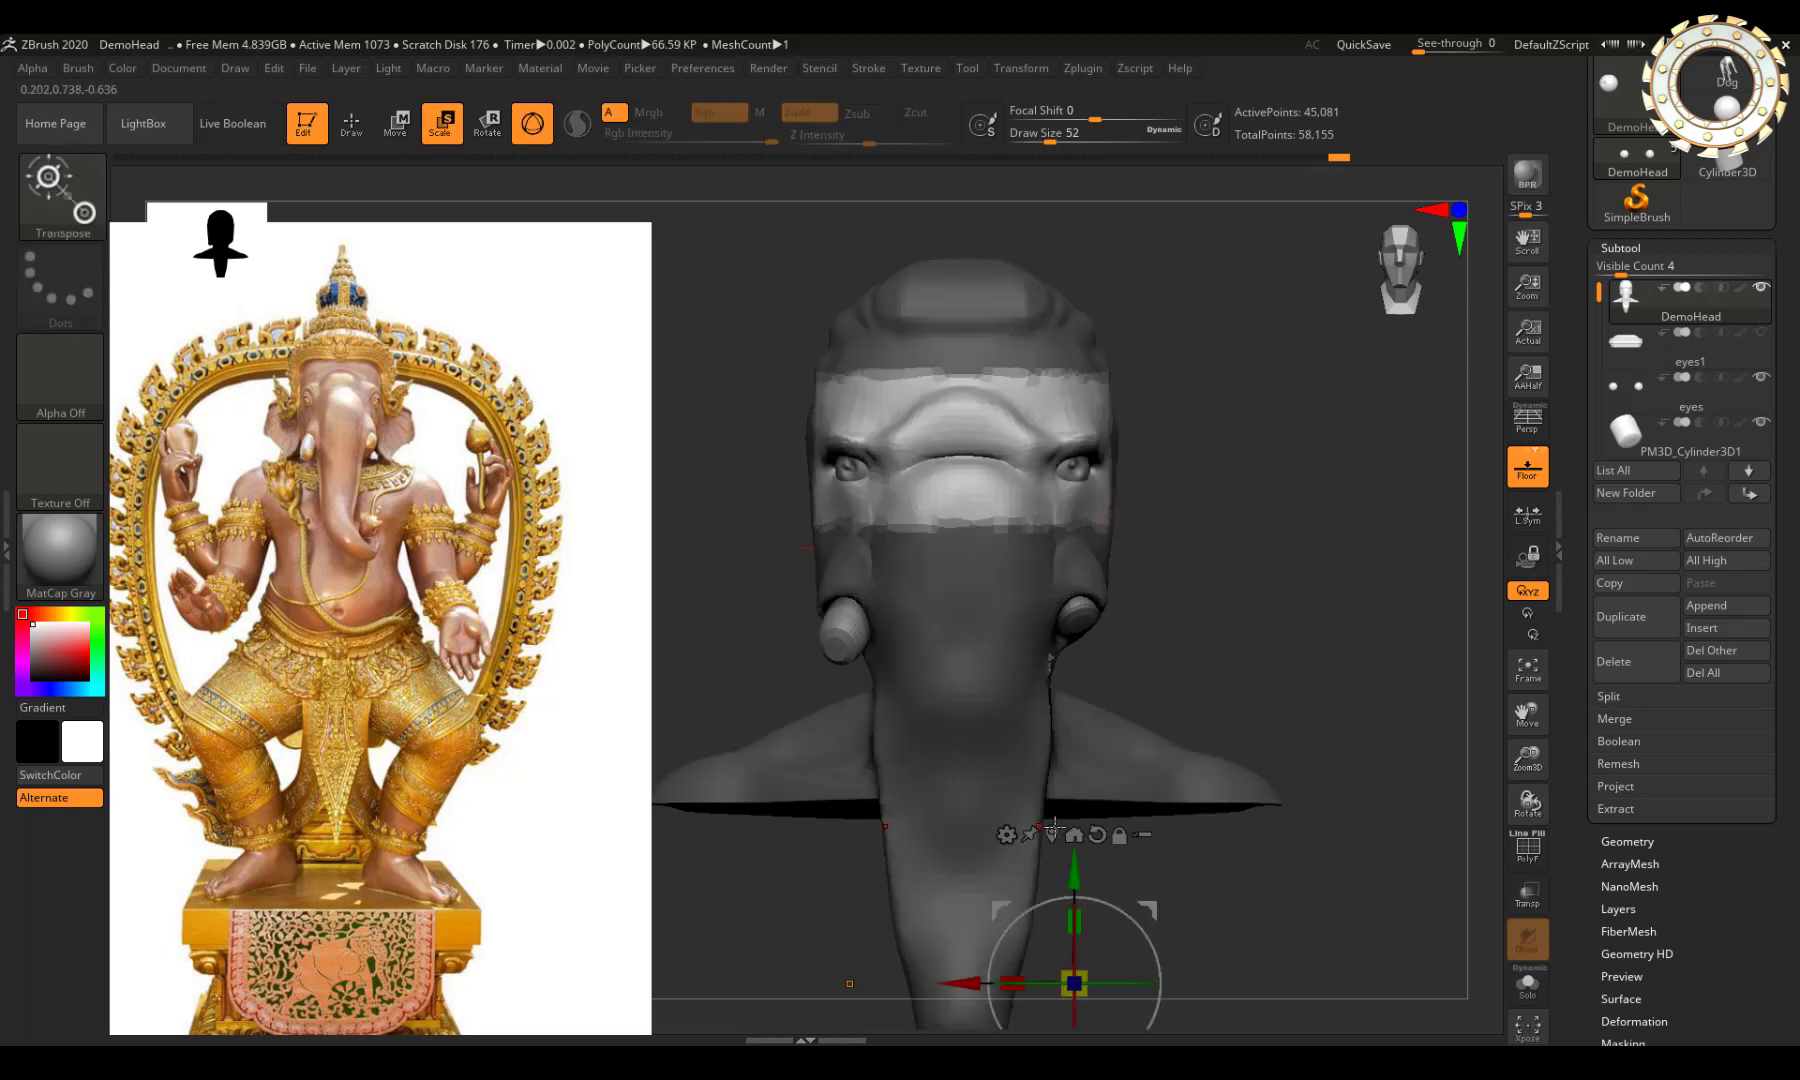
left_click(1003, 453)
left_click(911, 453)
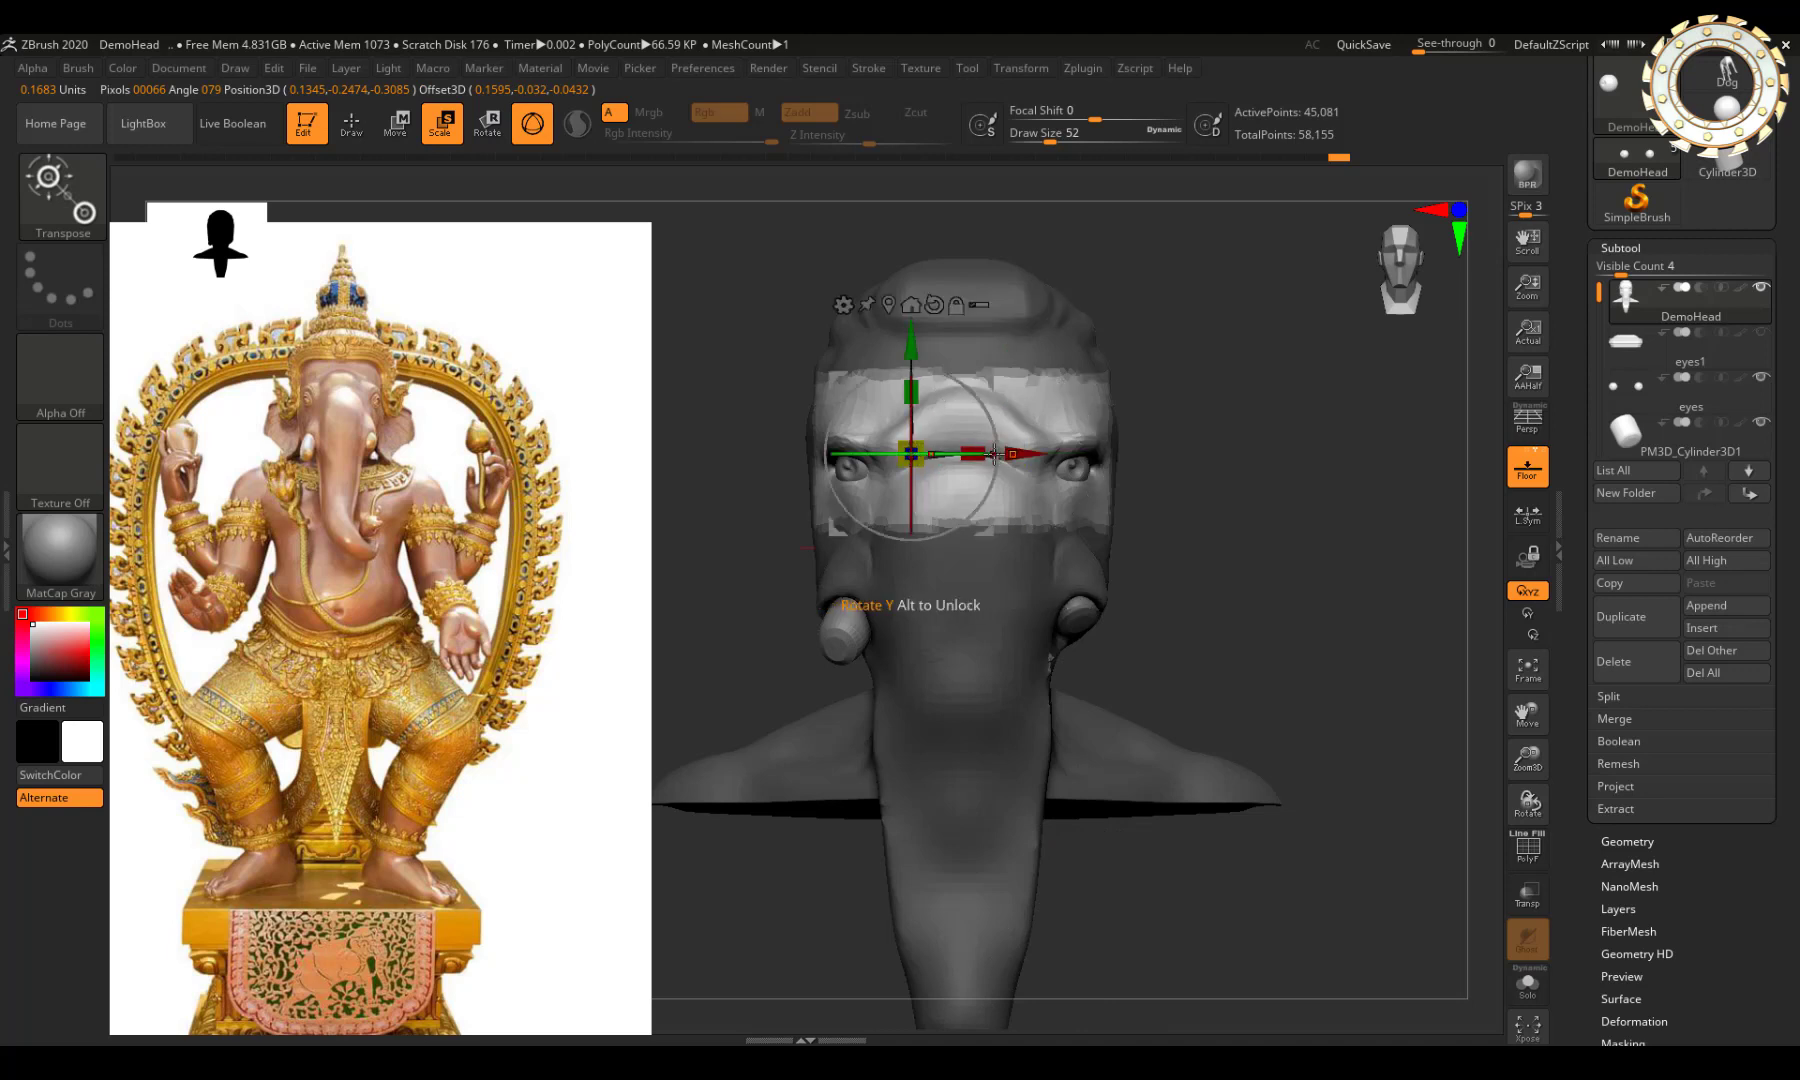
left_click_drag(995, 453, 1025, 452)
key("ctrl+z")
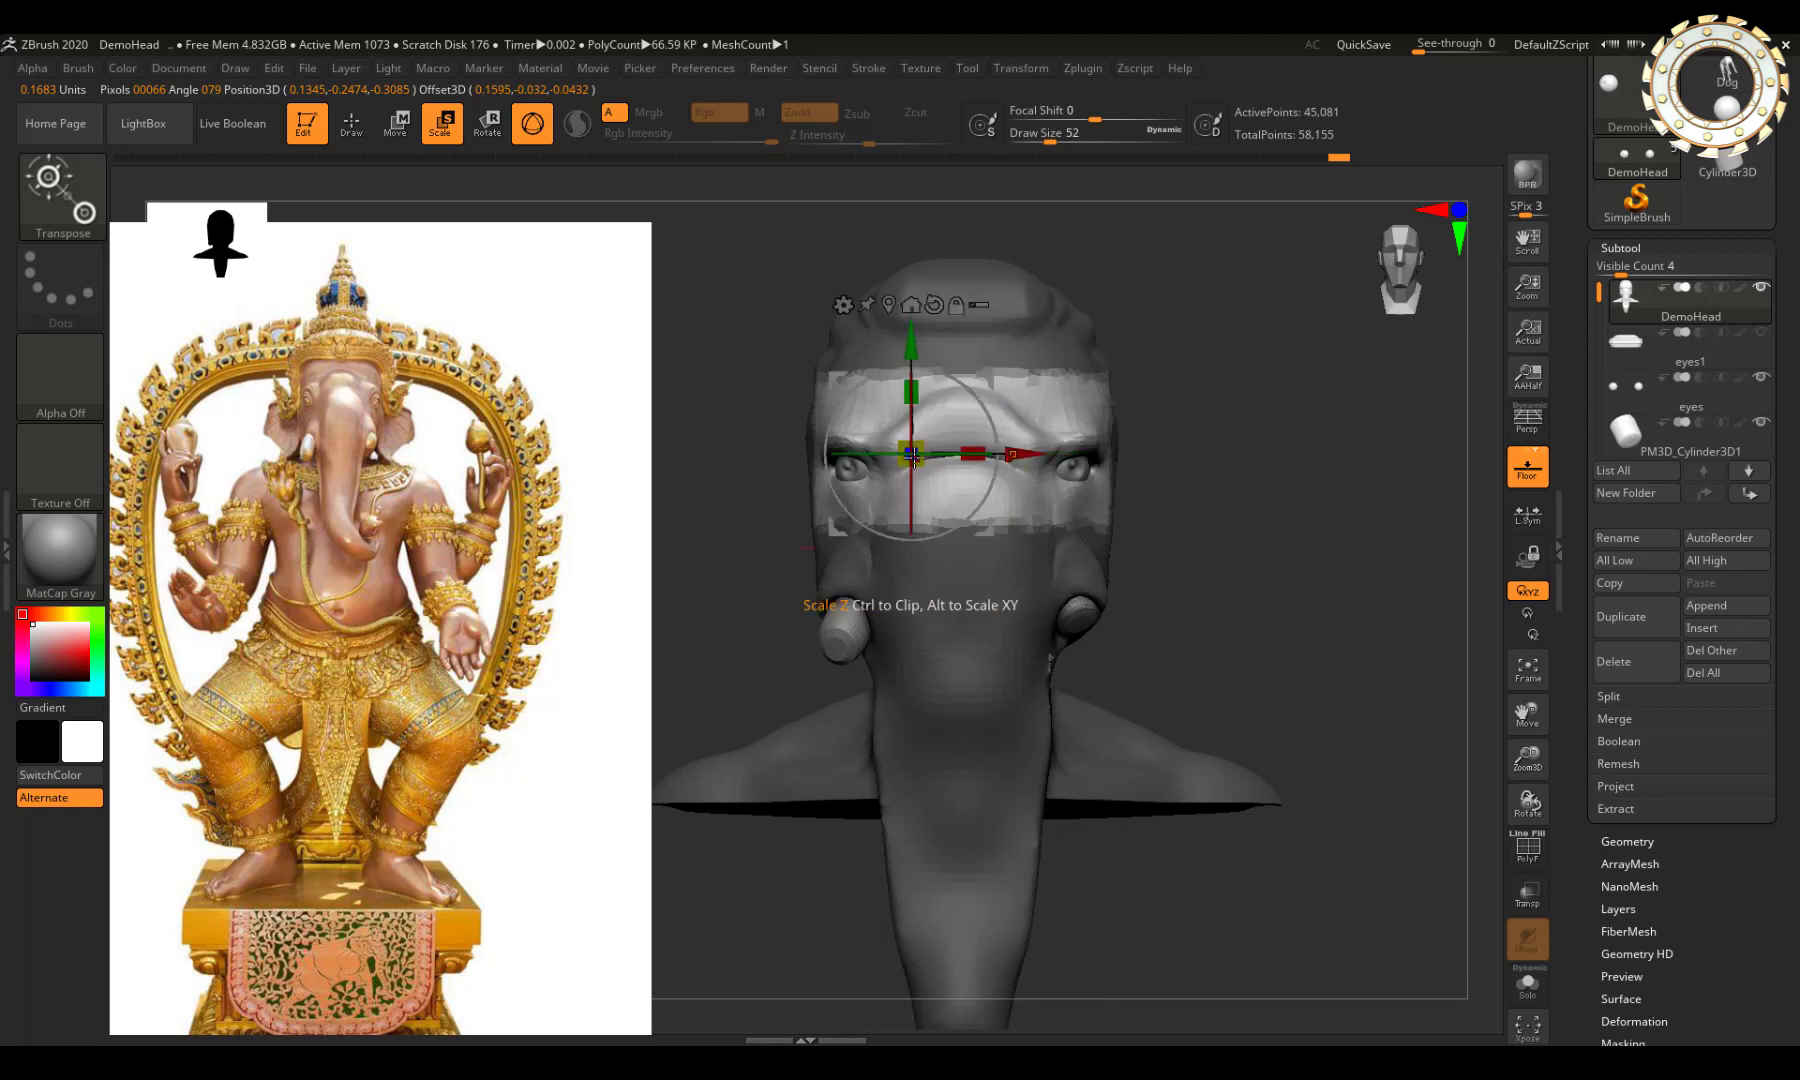
left_click_drag(1027, 452, 1134, 453)
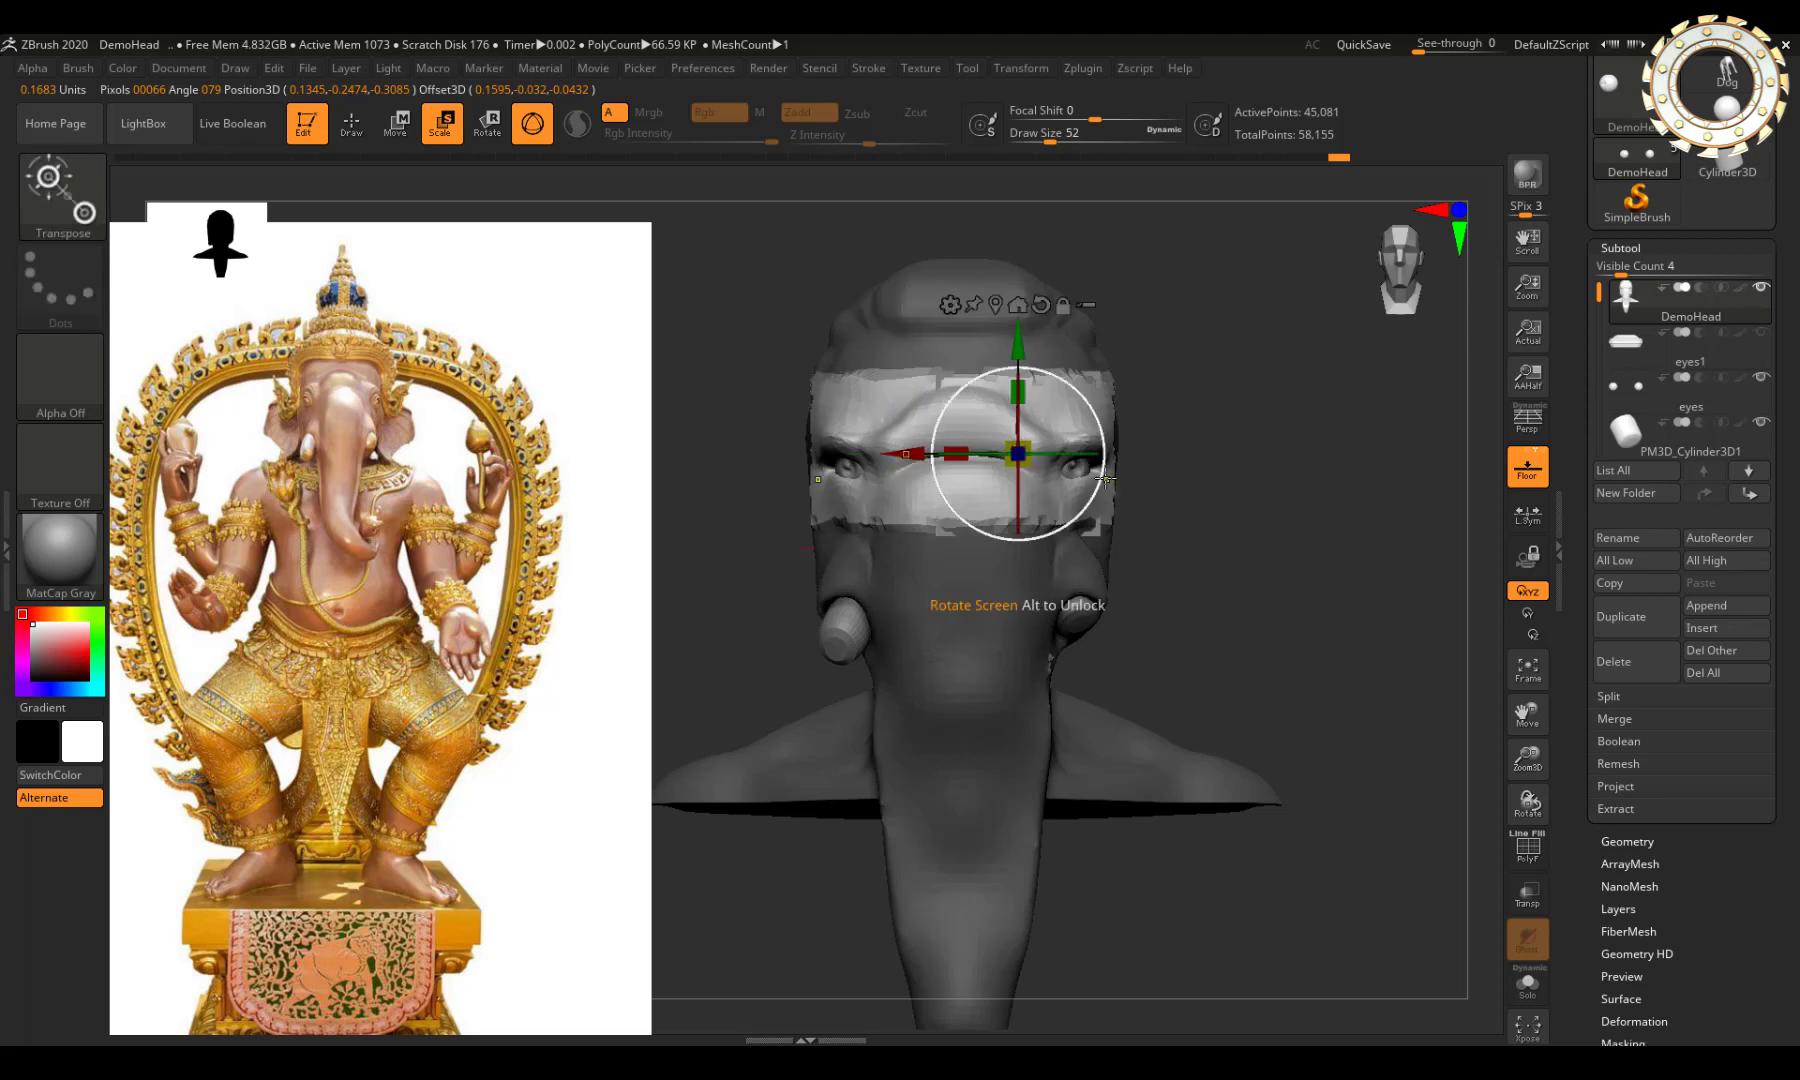
Step: Clear the mask and smooth the jagged seam across the face
left_click_drag(1180, 485, 1190, 478, "ctrl")
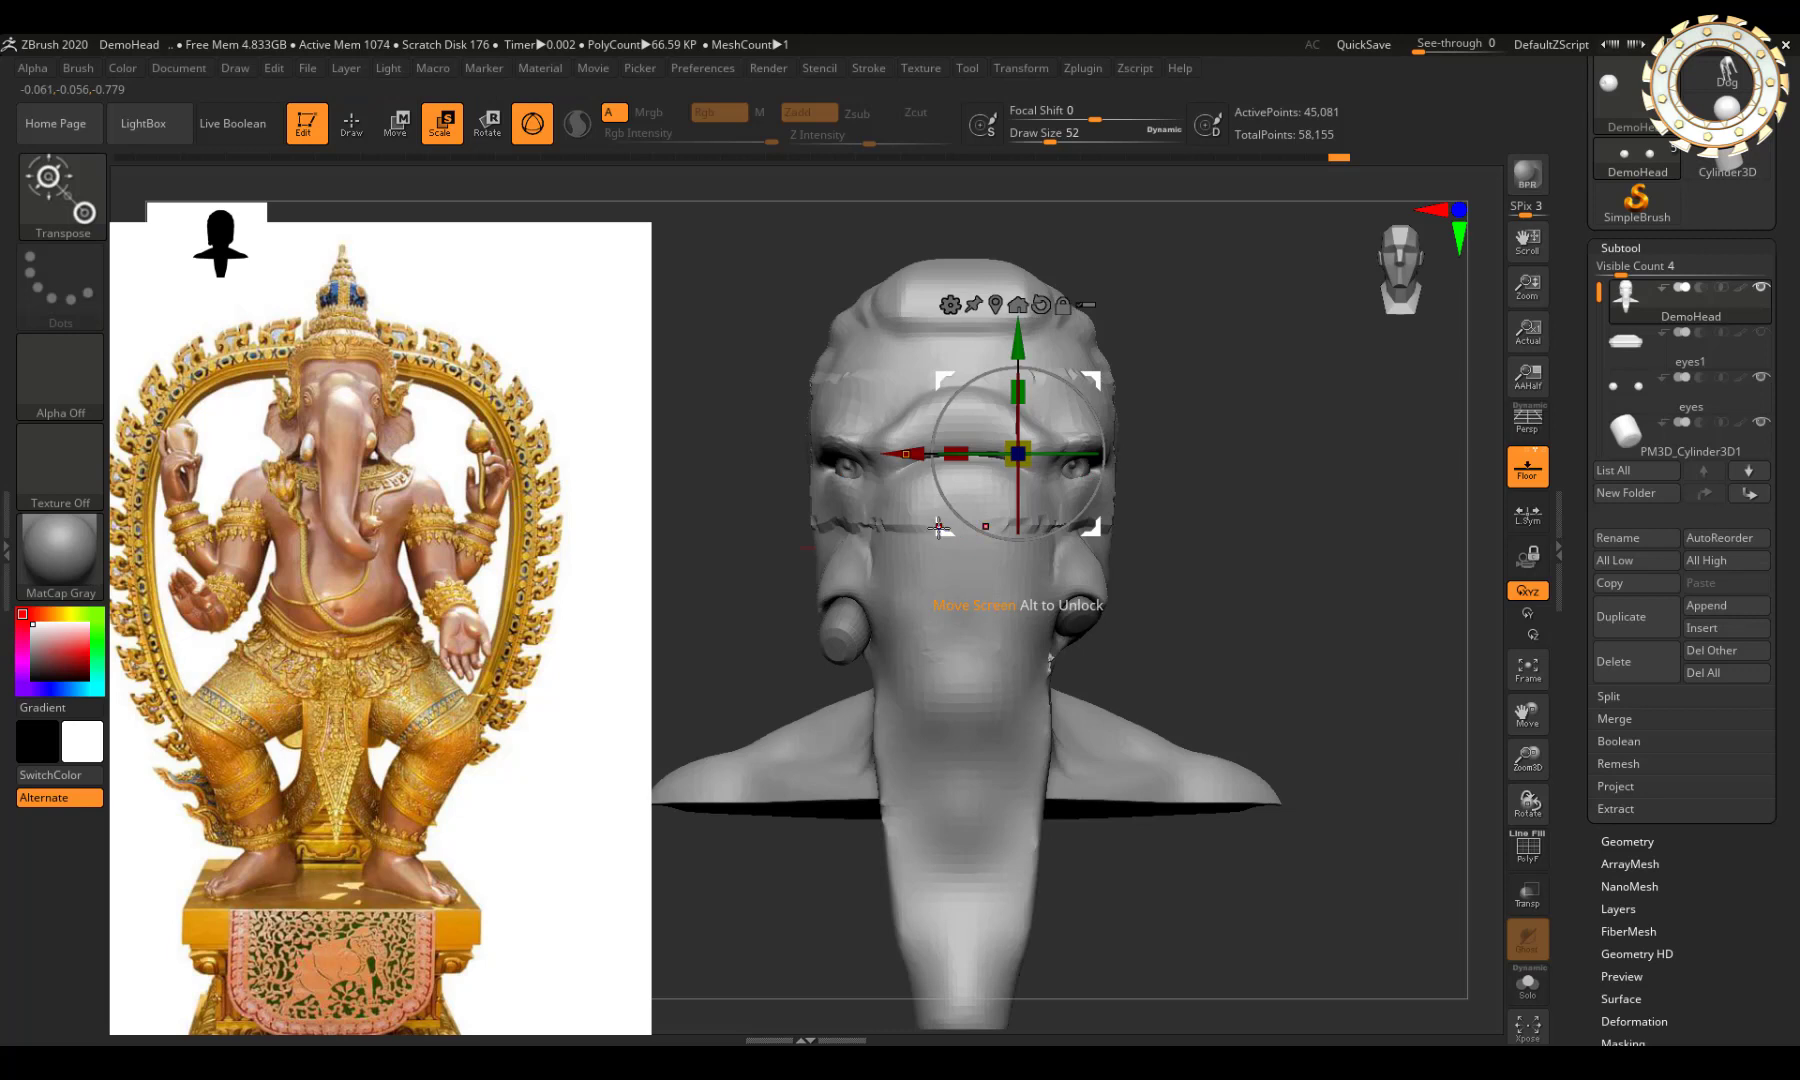
key("q")
left_click_drag(965, 525, 890, 522, "shift")
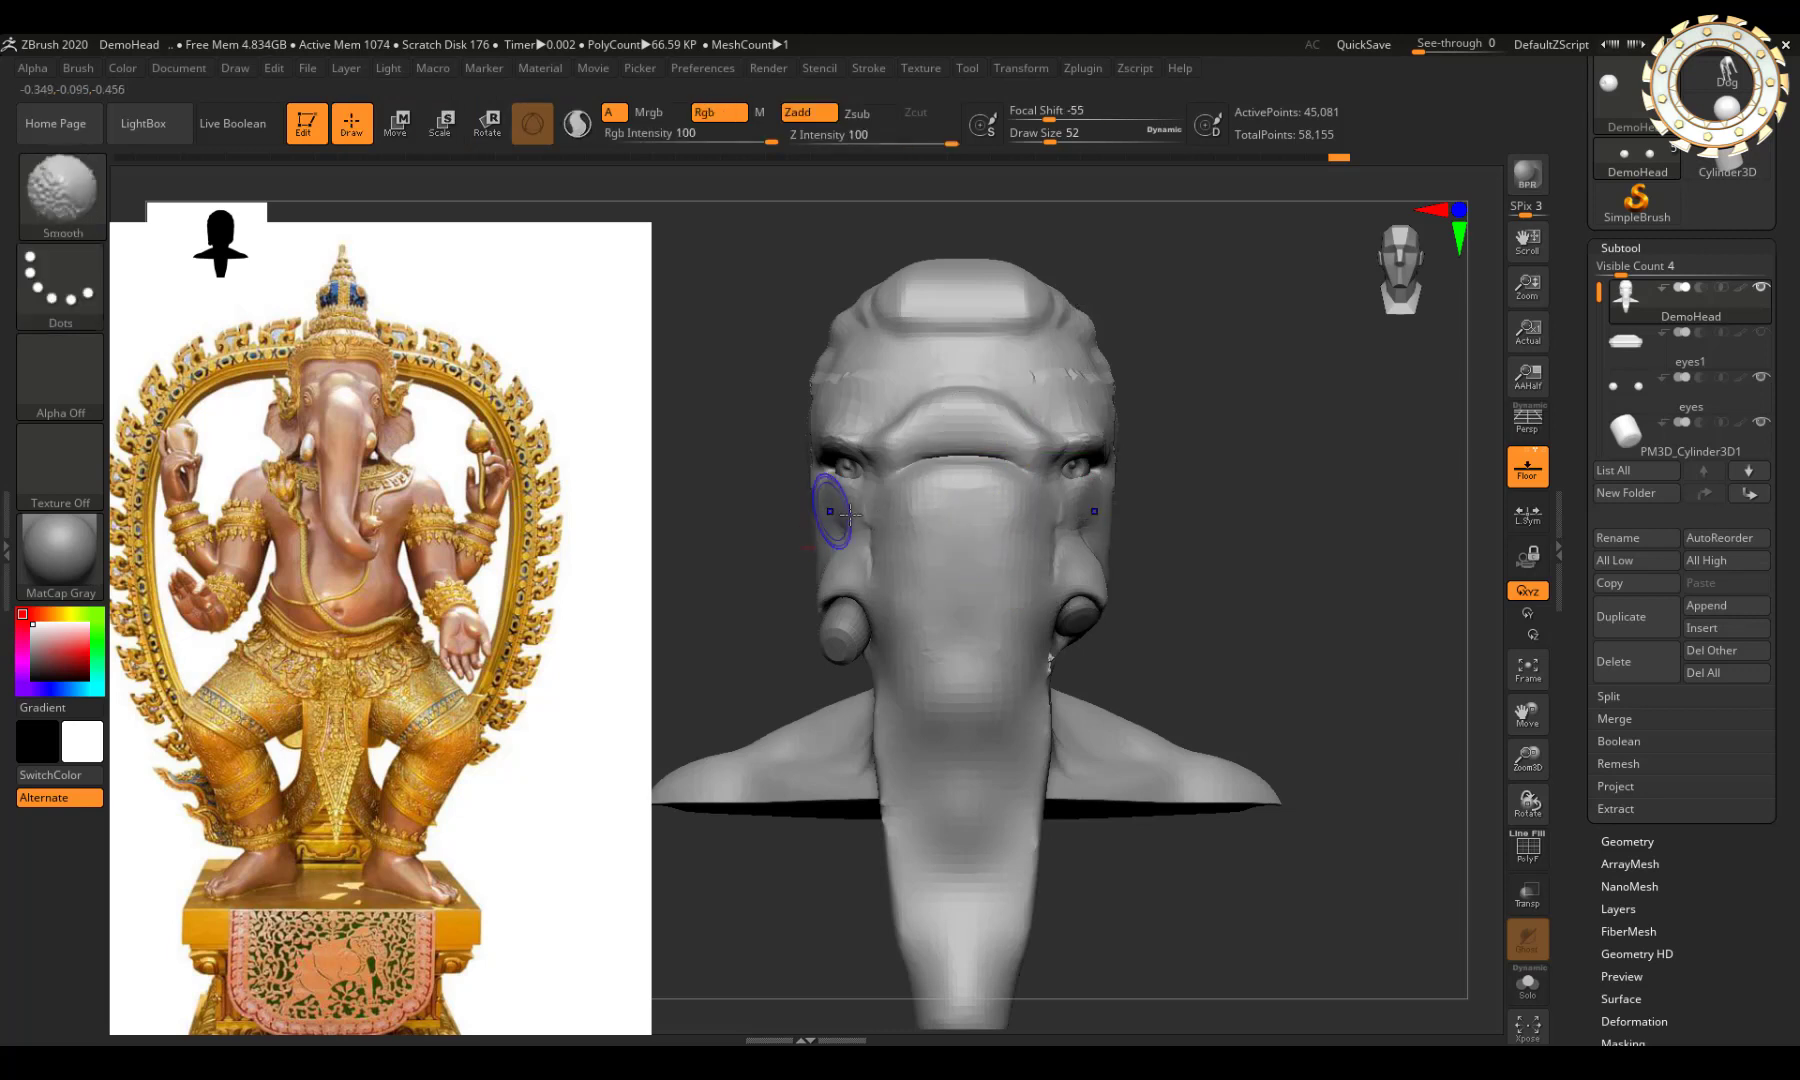
Step: Smooth rough spots on the upper head sides and around the left eye
left_click_drag(842, 365, 816, 380, "shift")
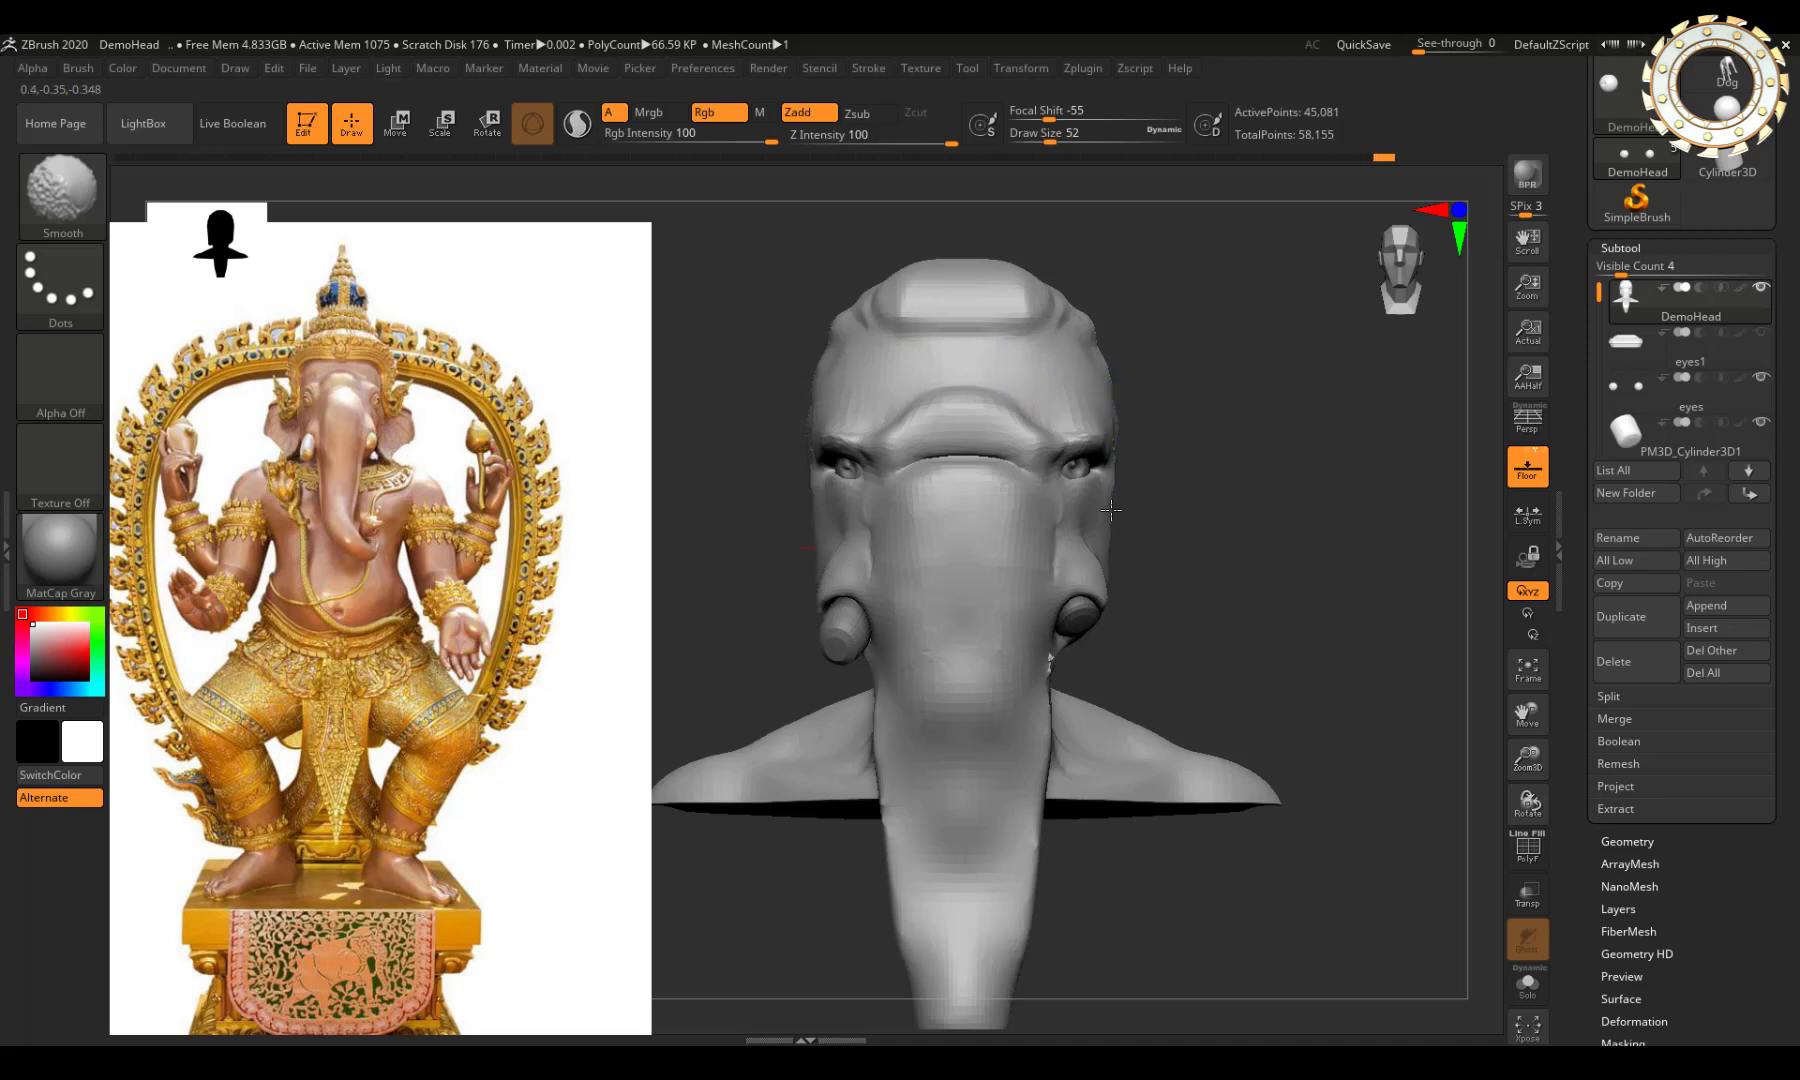
key("shift")
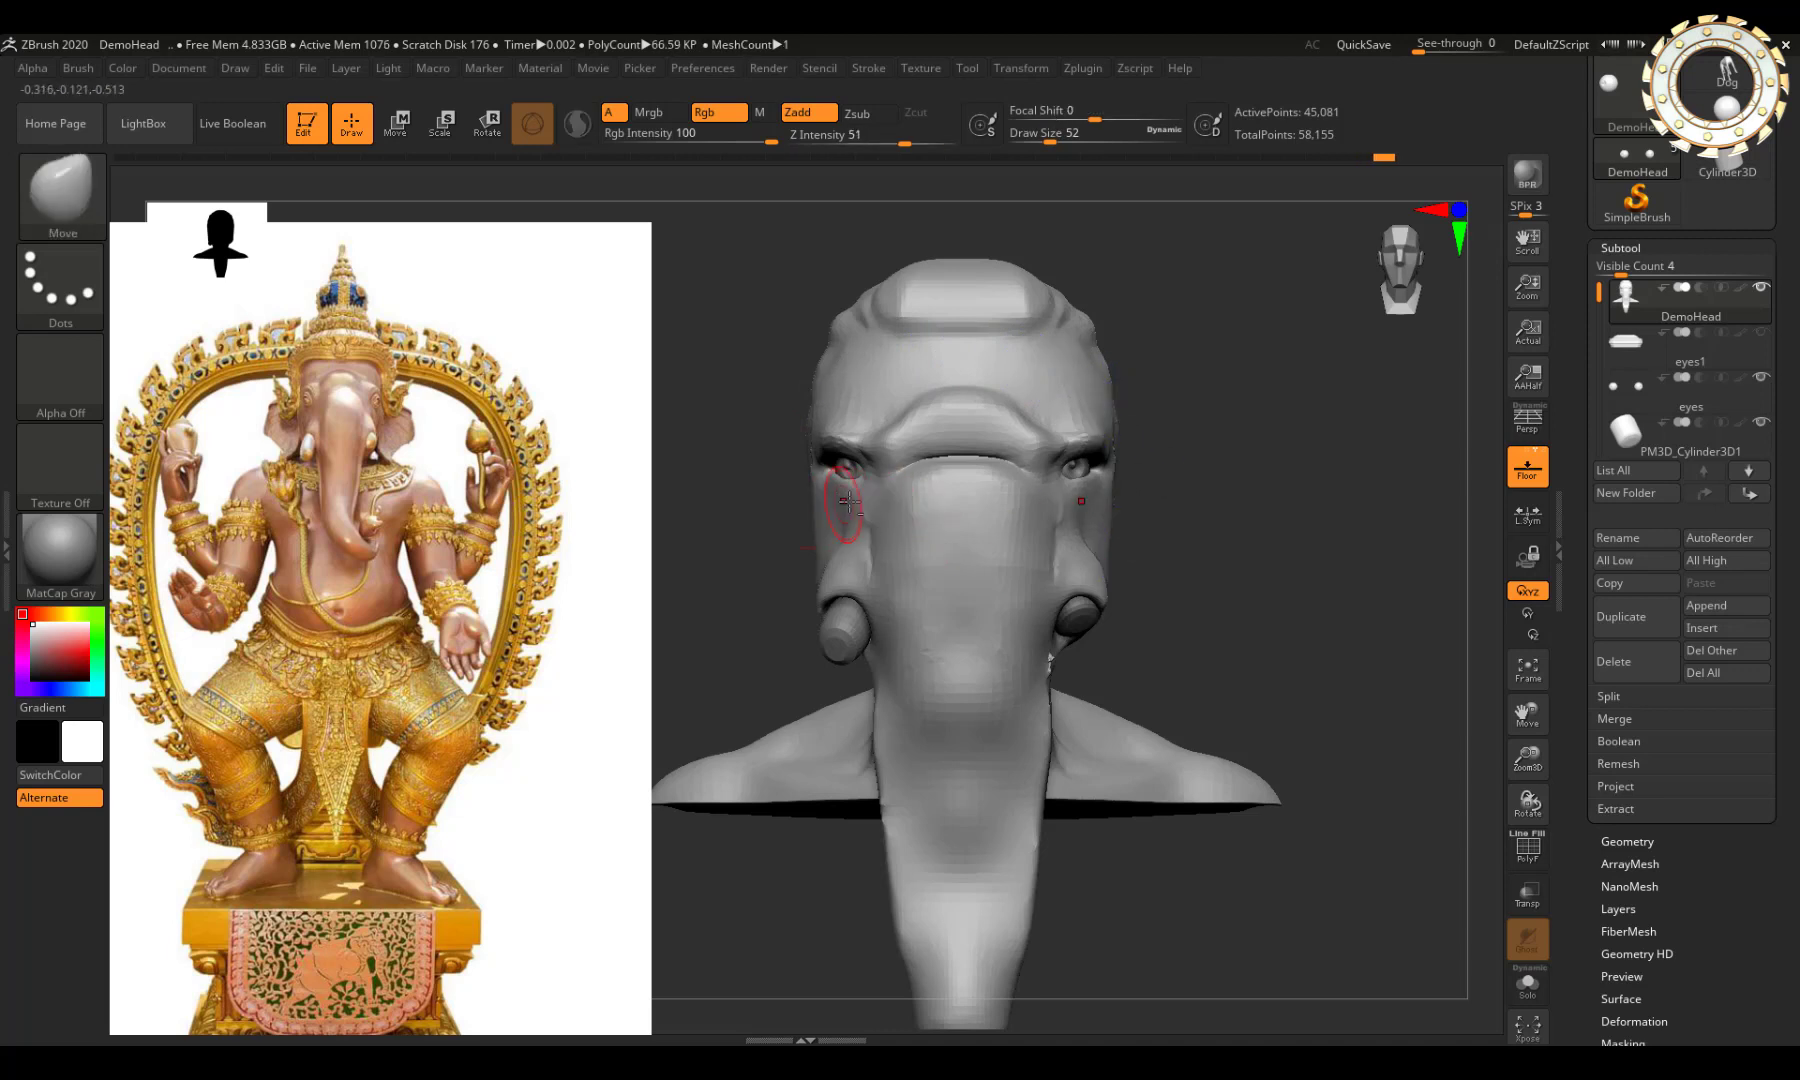
key("shift")
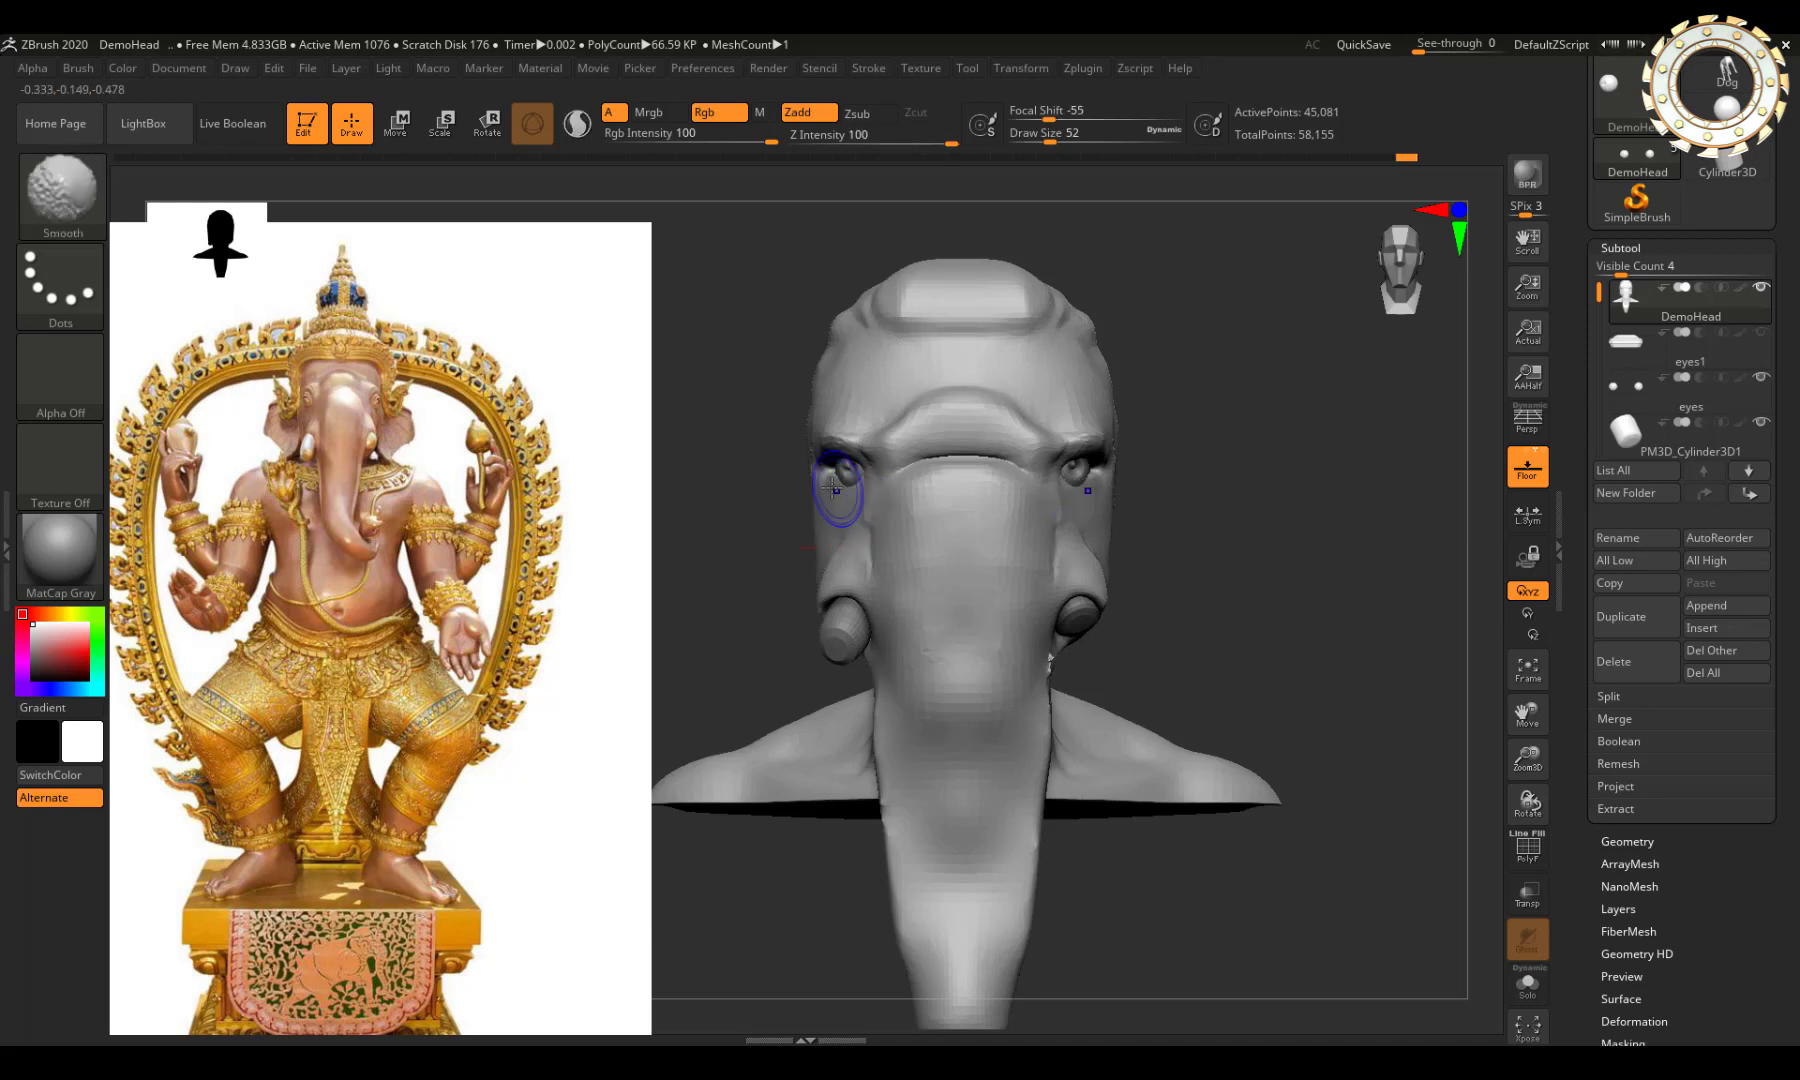
left_click_drag(835, 487, 848, 500, "shift")
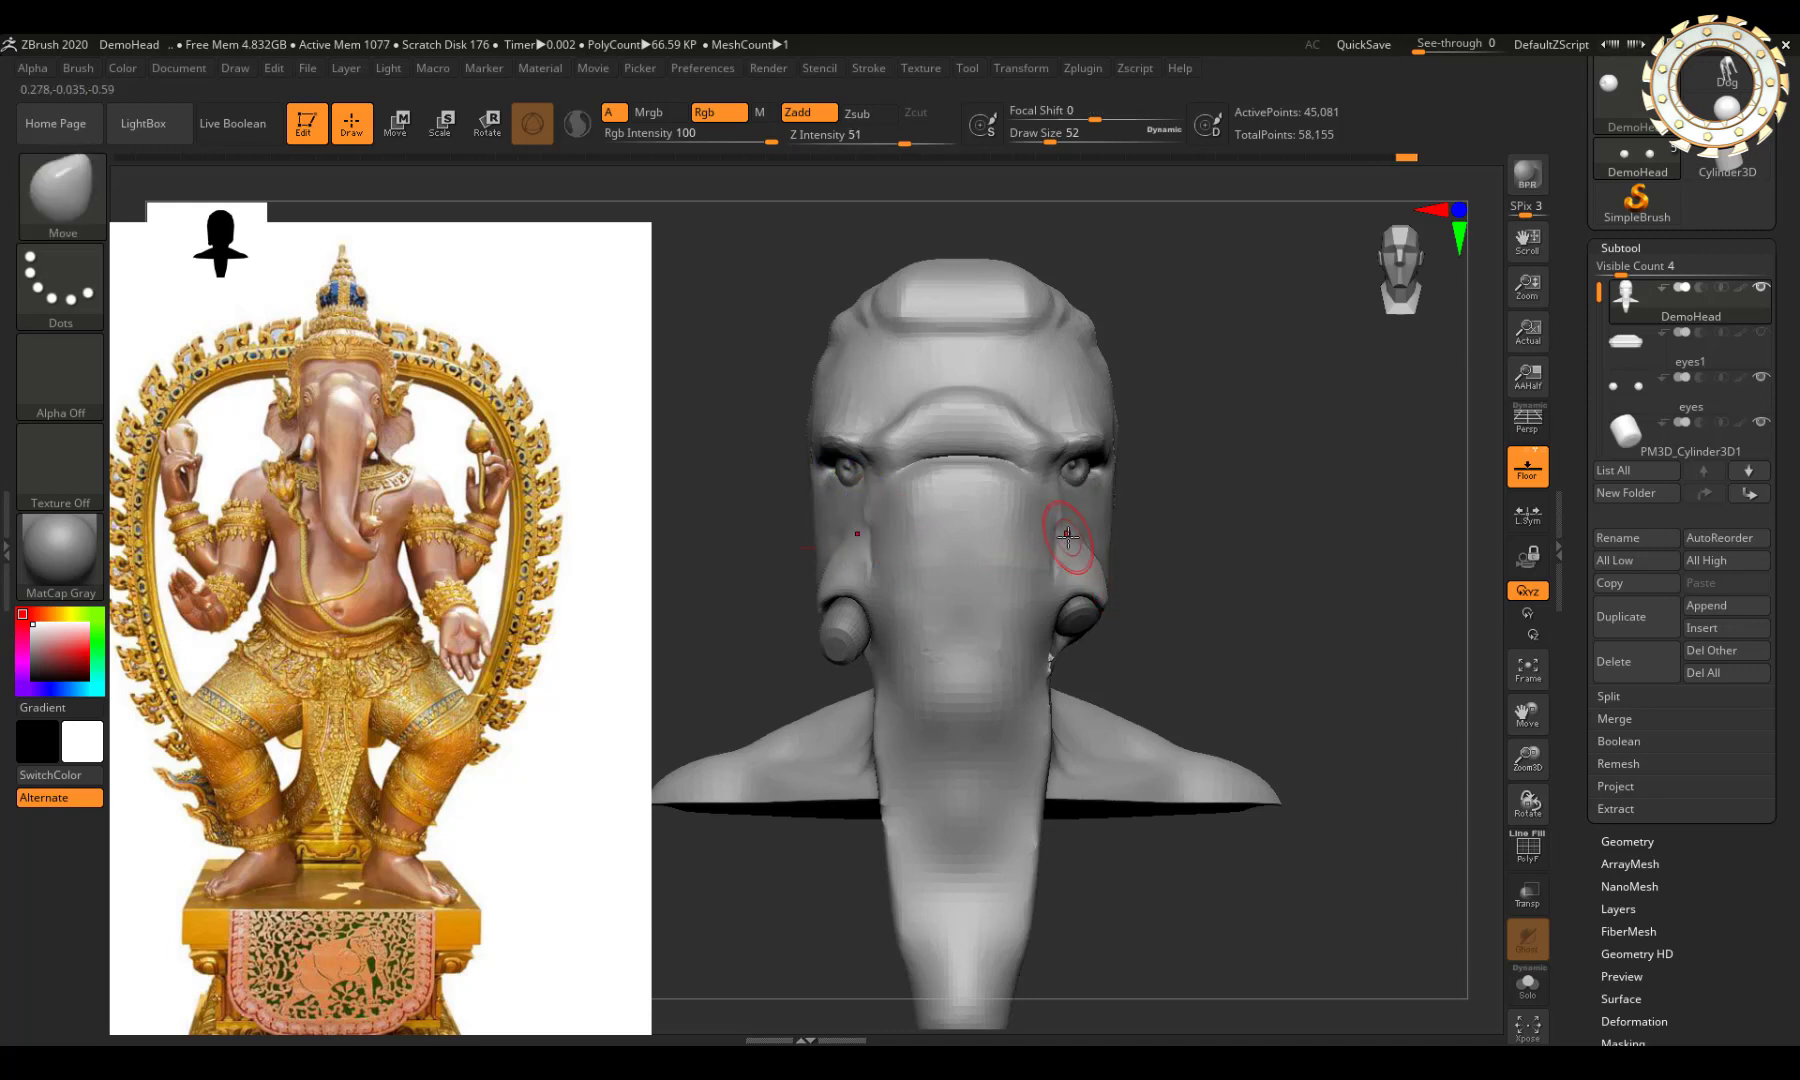
key("shift")
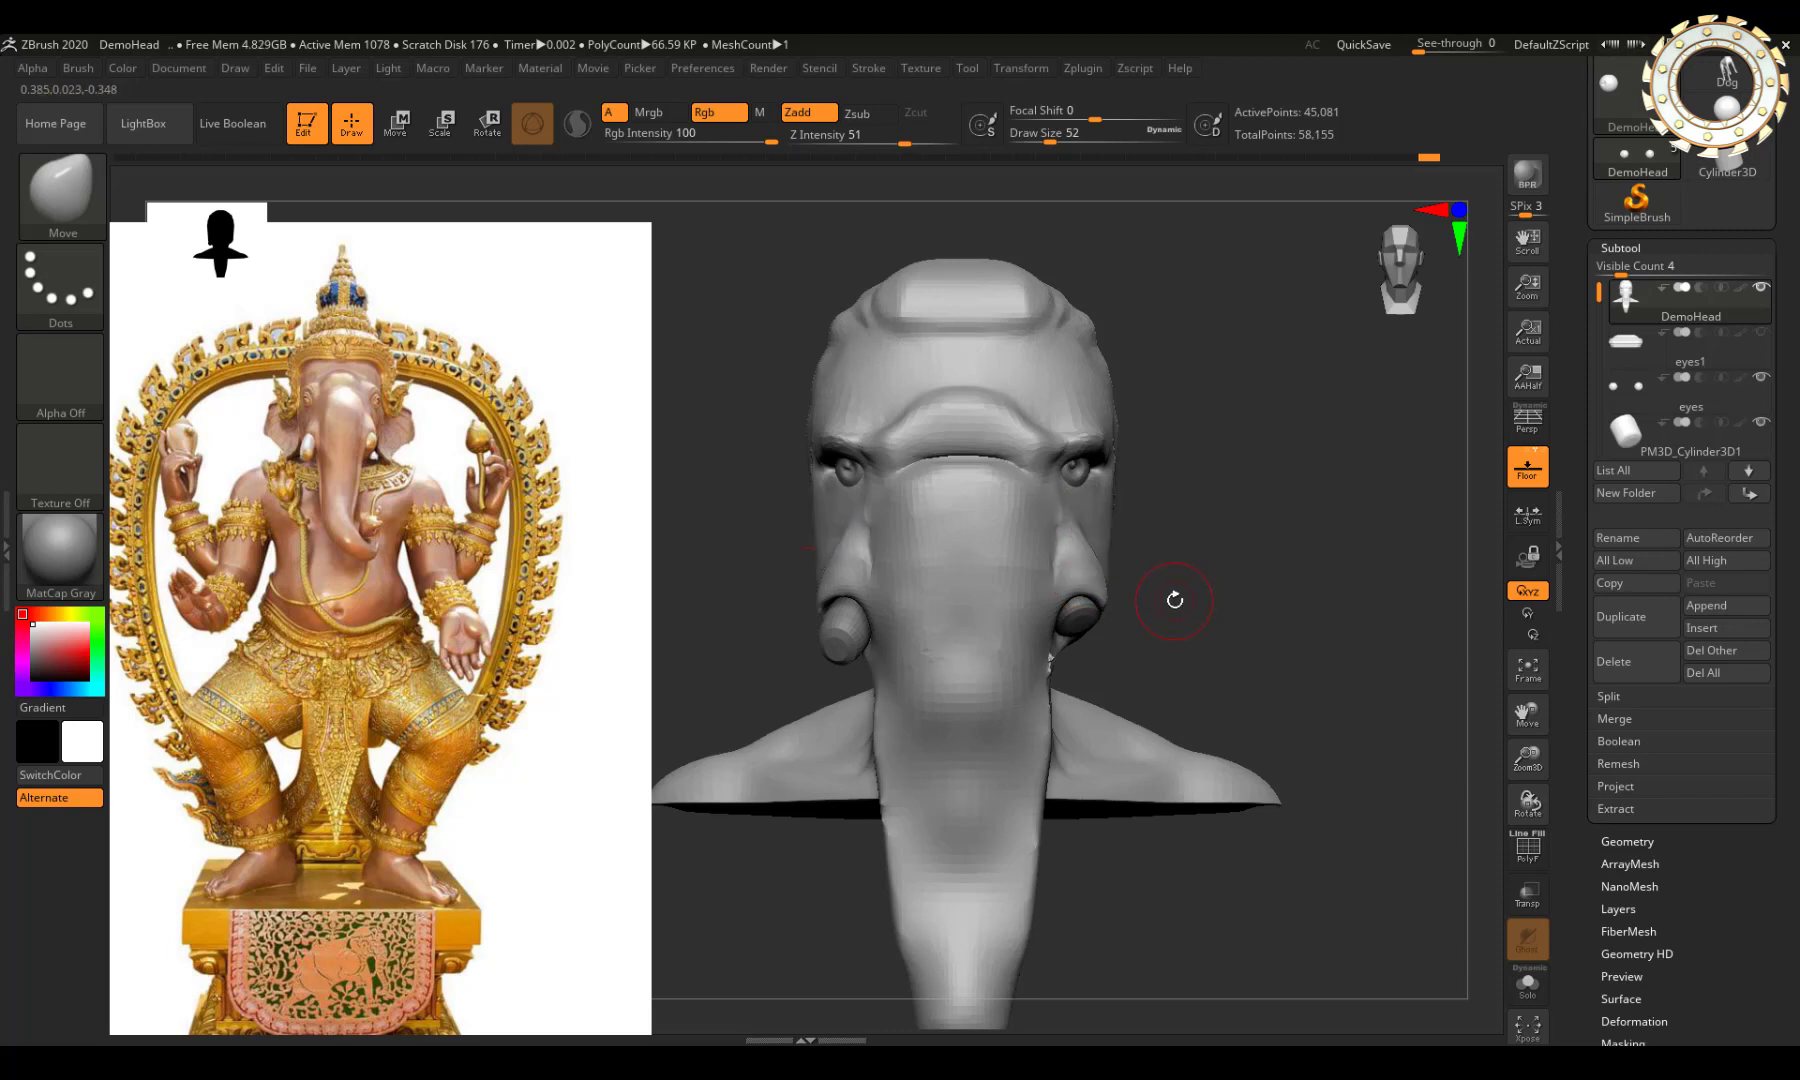
Step: Tilt and orbit the head to a side profile to check the smoothing
left_click_drag(1175, 600, 1162, 624)
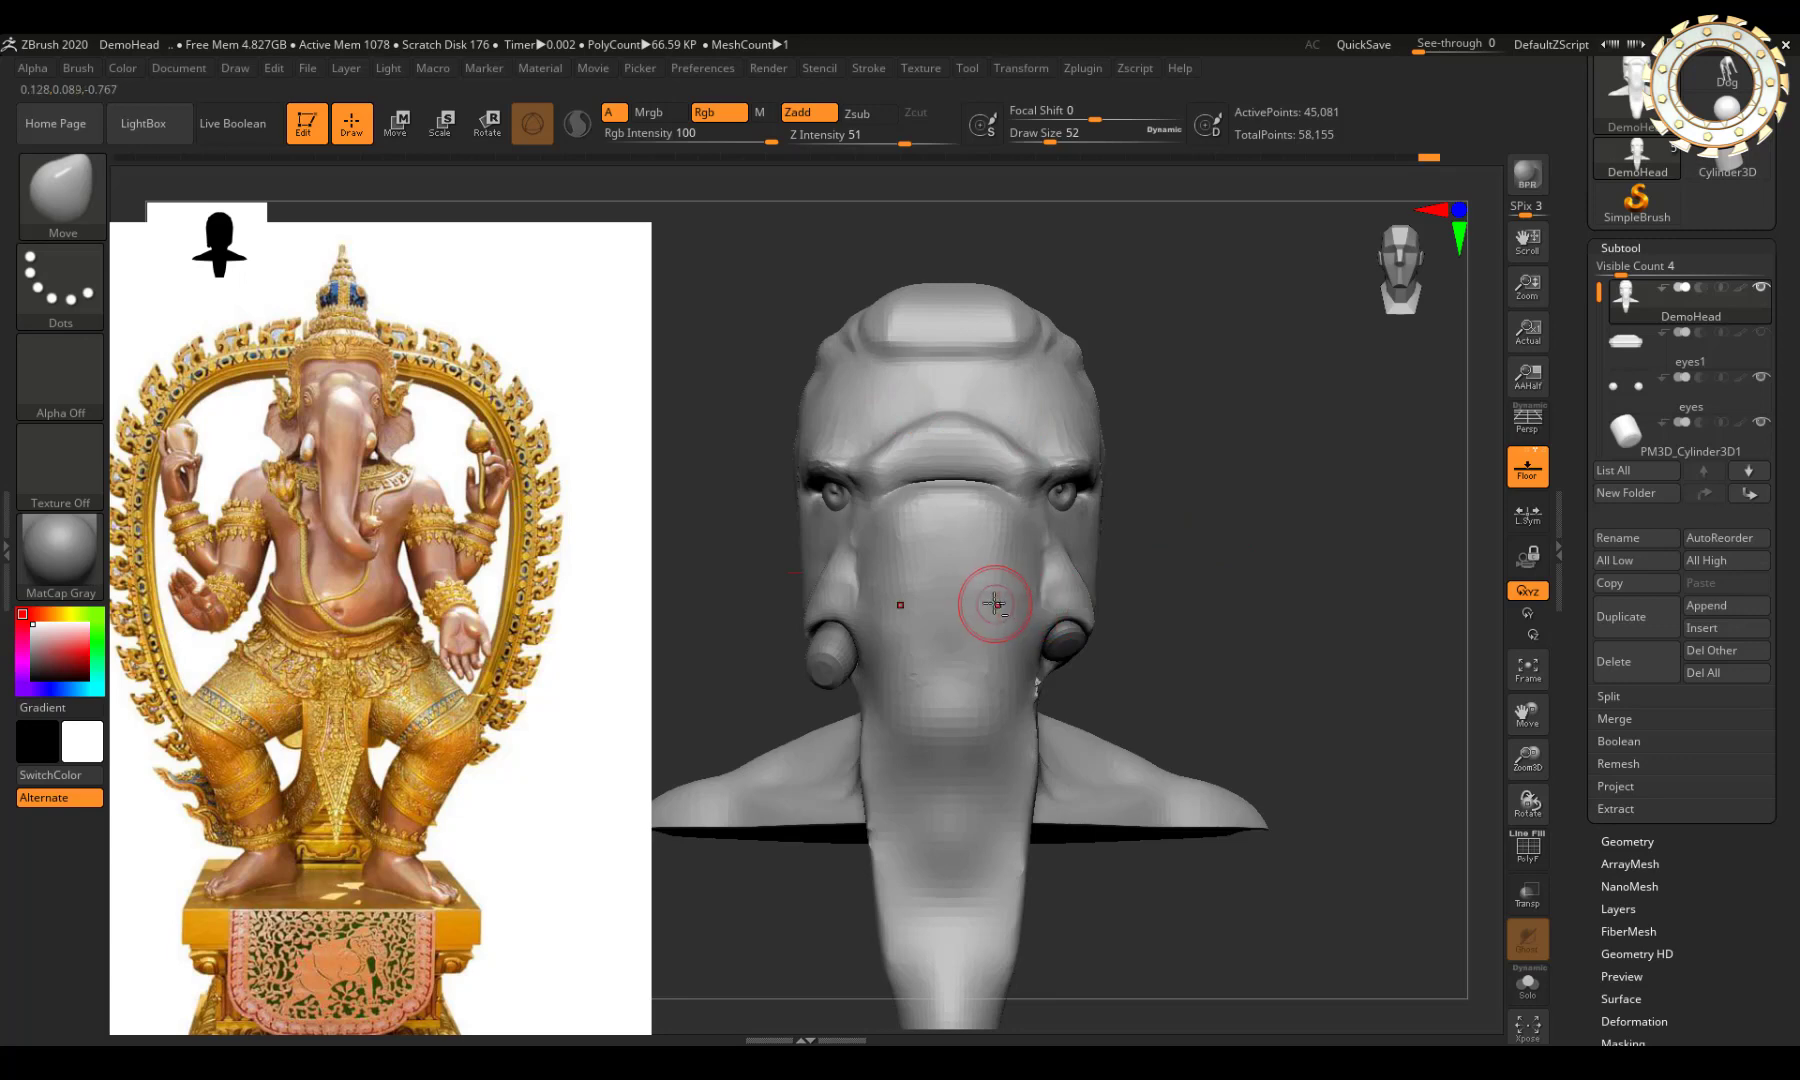
mouse_move(996, 603)
right_mouse_down()
mouse_move(1096, 556)
mouse_move(1378, 278)
mouse_move(1478, 258)
right_mouse_up()
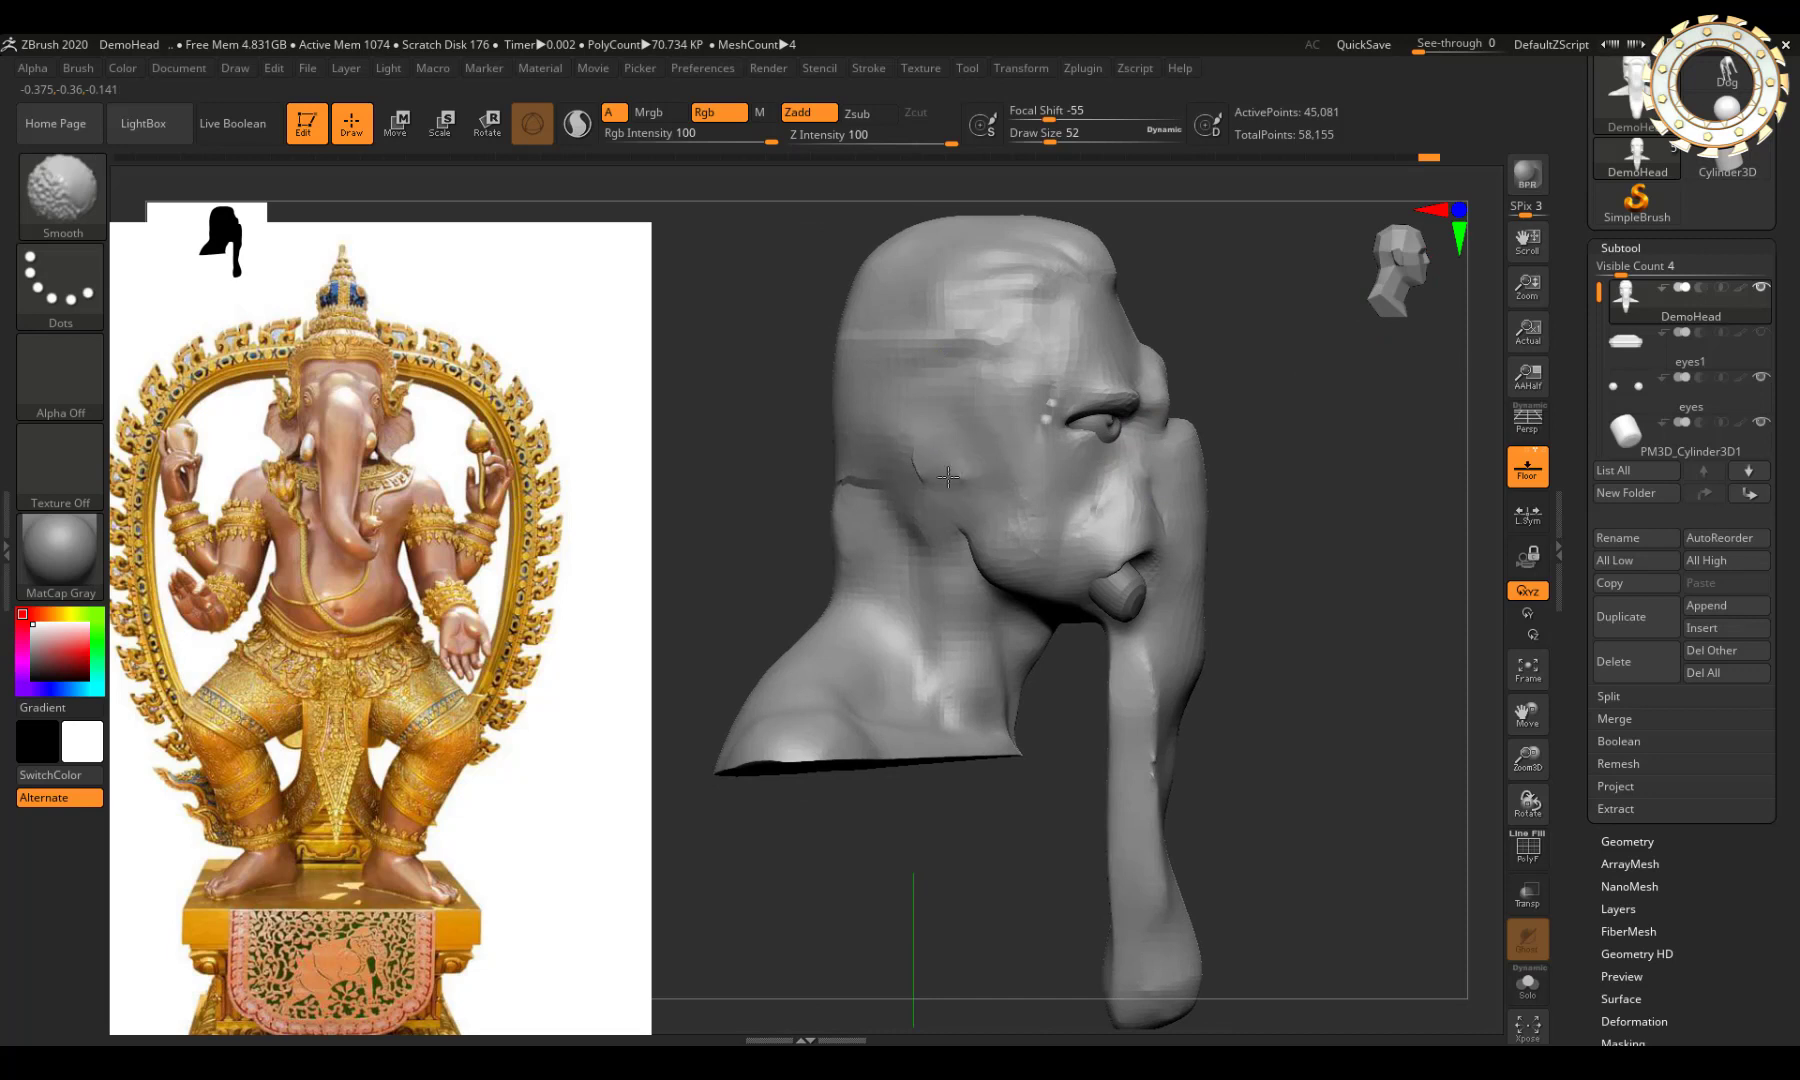
key("shift")
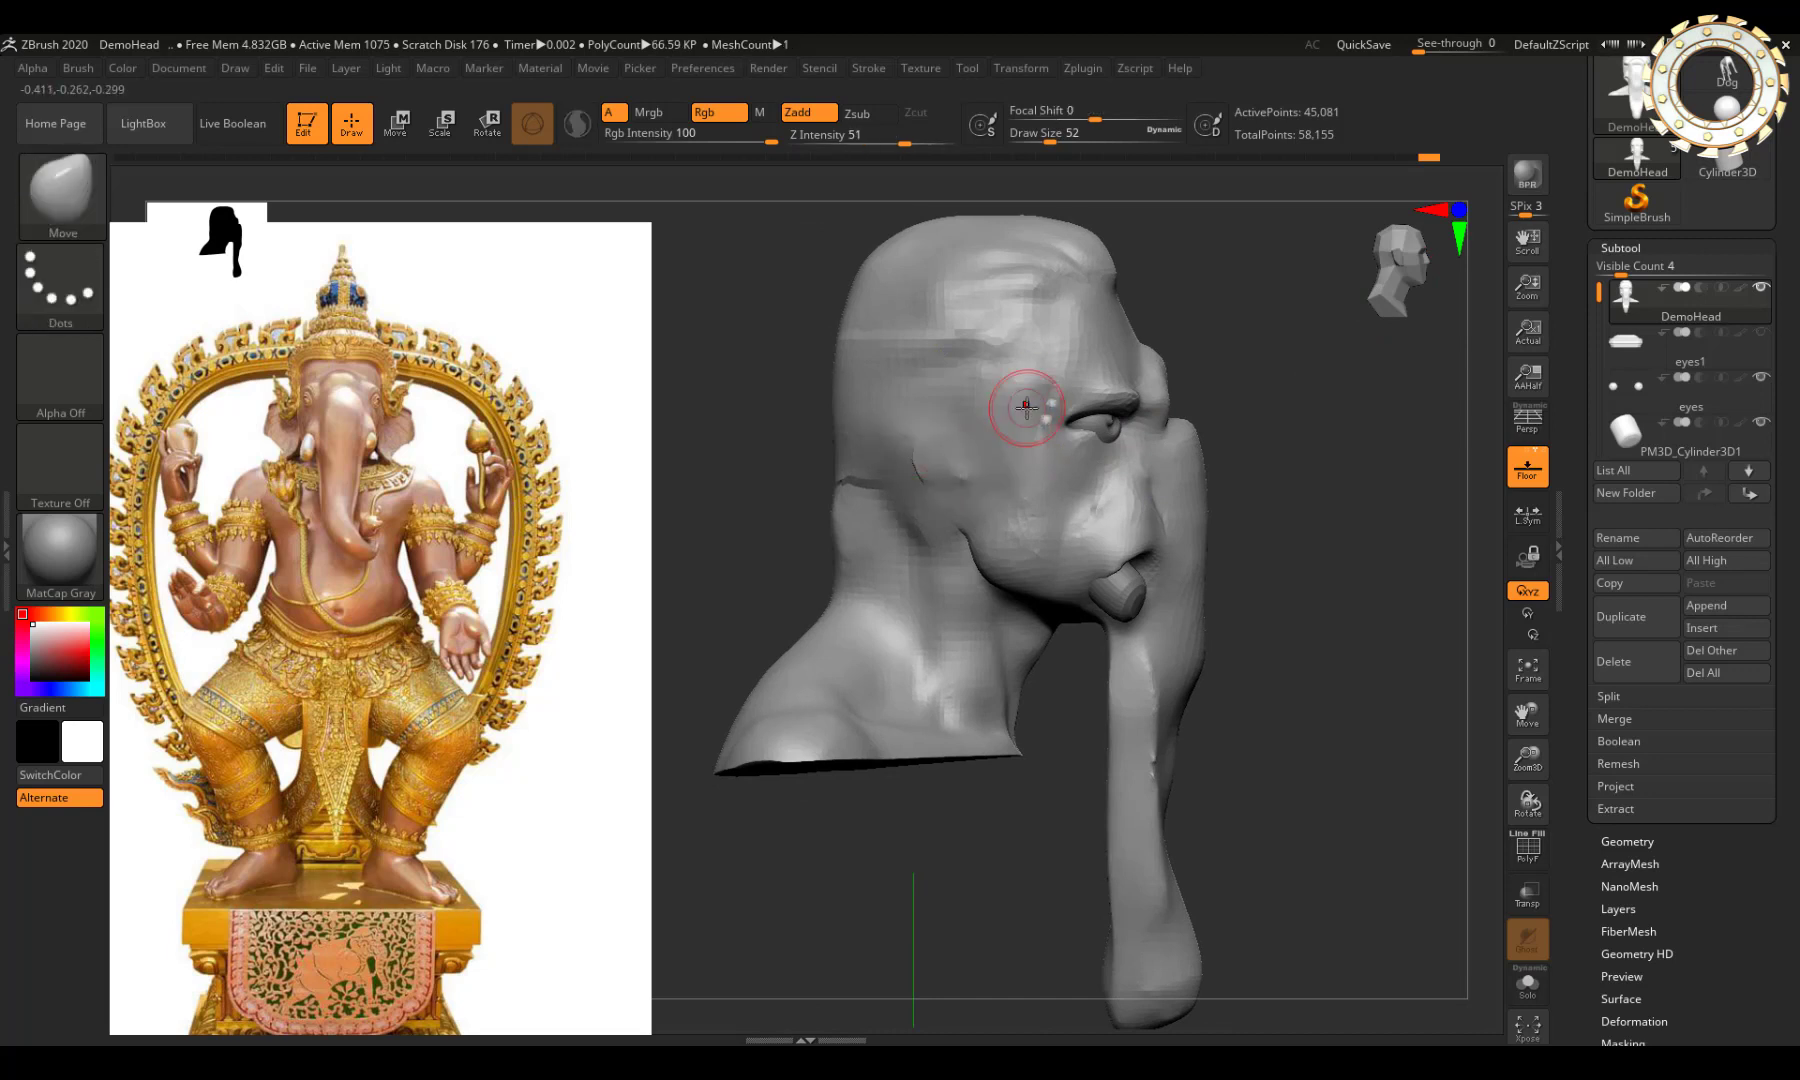